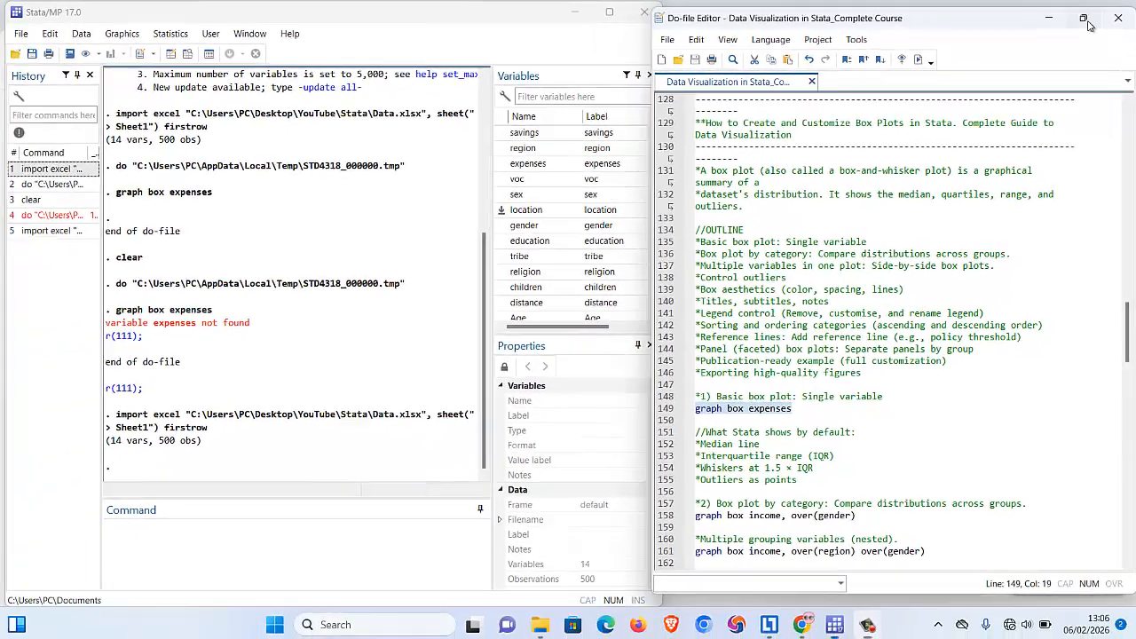
Review the box plot outline in the do-file and the list of variables in the imported dataset.
{"action": "left_click", "coordinate": [1058, 24]}
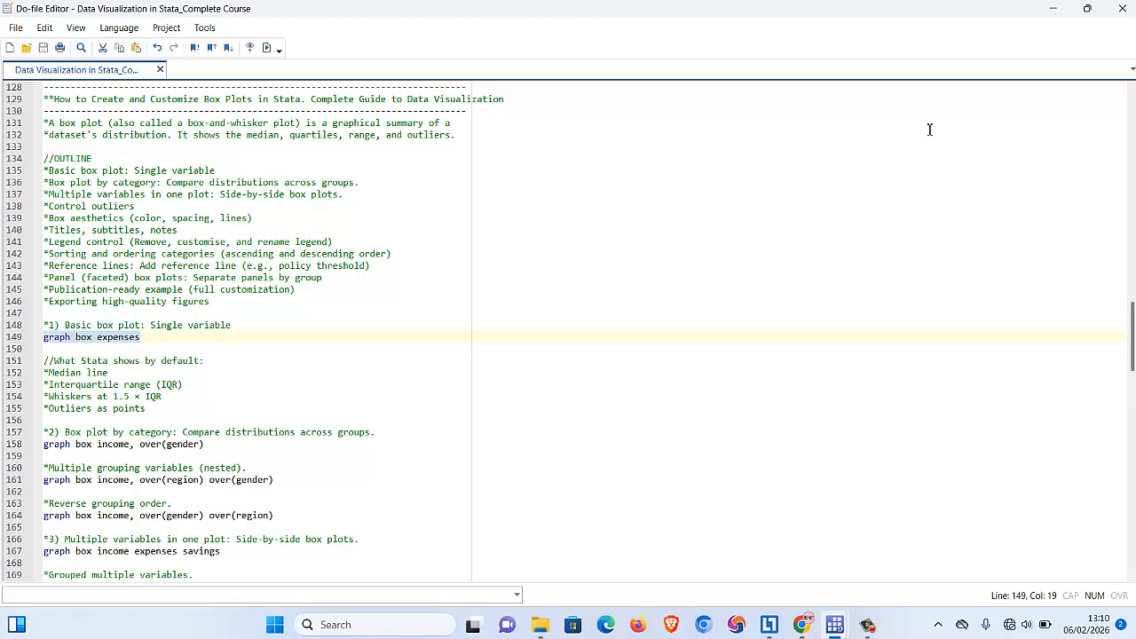
{"action": "left_click", "coordinate": [1091, 8]}
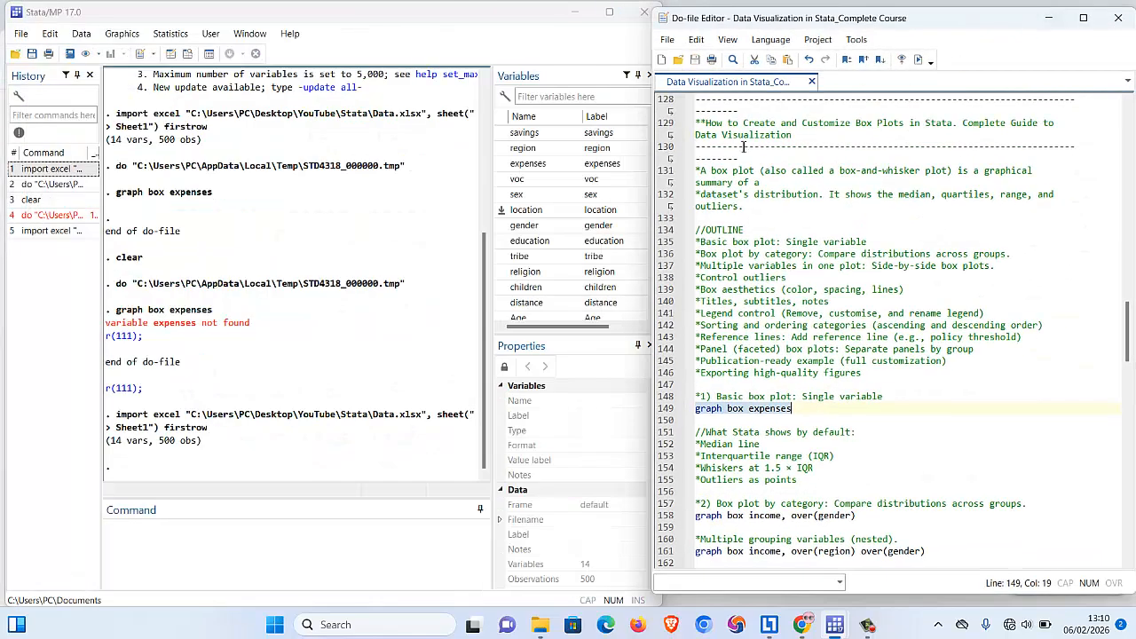
{"action": "left_click", "coordinate": [602, 61]}
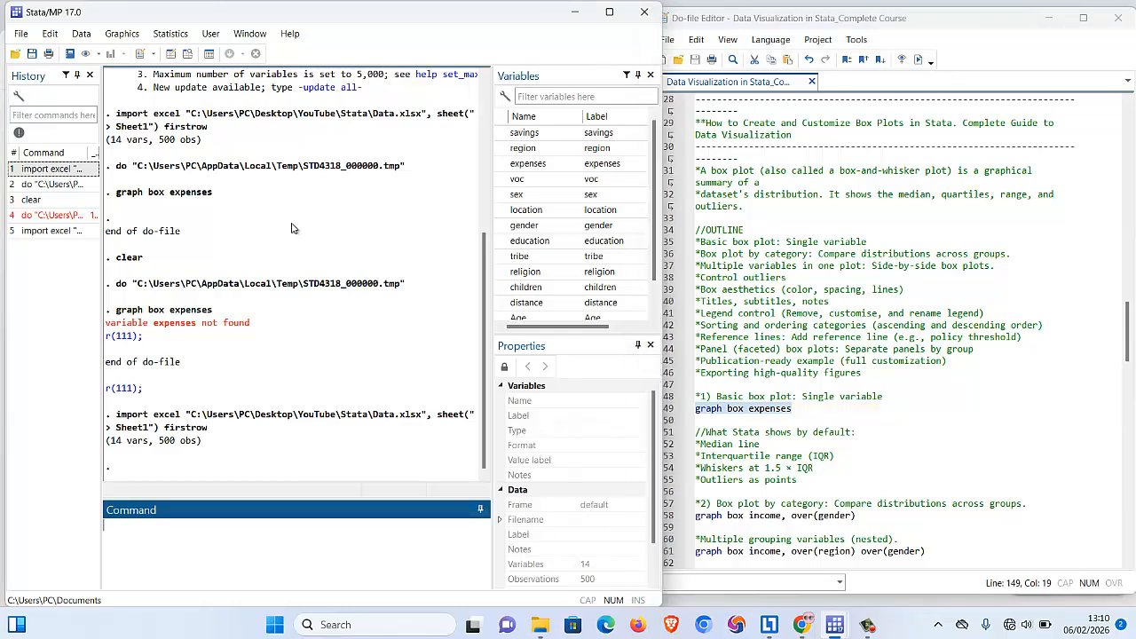
{"action": "left_click", "coordinate": [487, 264]}
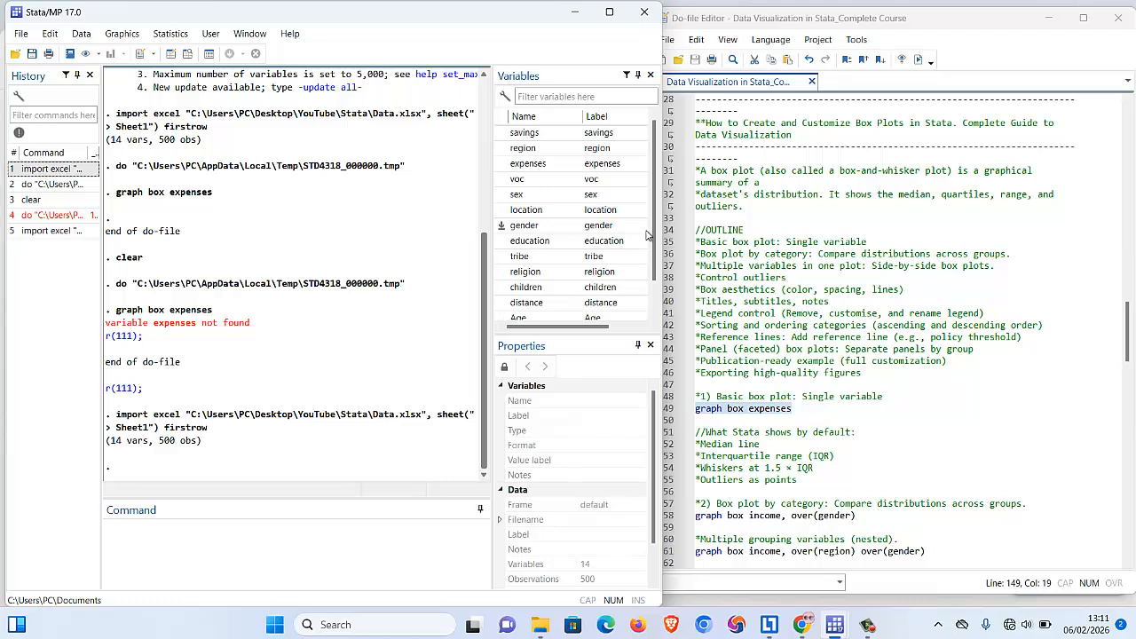
{"action": "scroll", "coordinate": [658, 229], "scroll_direction": "down", "scroll_amount": 1}
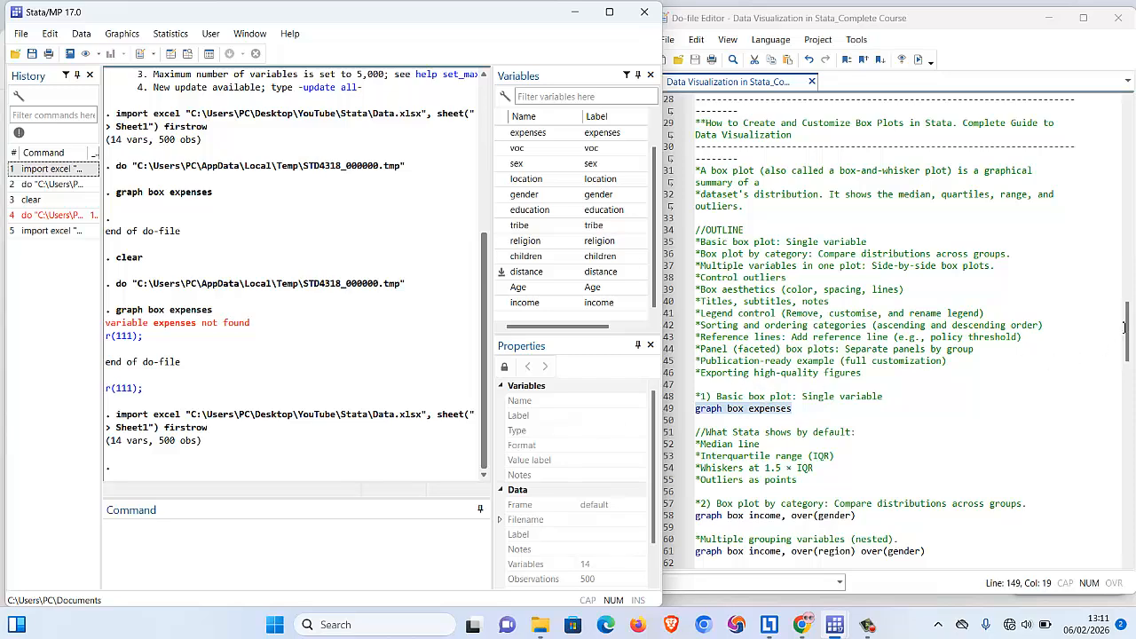
Run only the "graph box expenses" command from the do-file and enlarge the graph window to full screen.
{"action": "left_click_drag", "start_coordinate": [1125, 330], "coordinate": [1123, 354]}
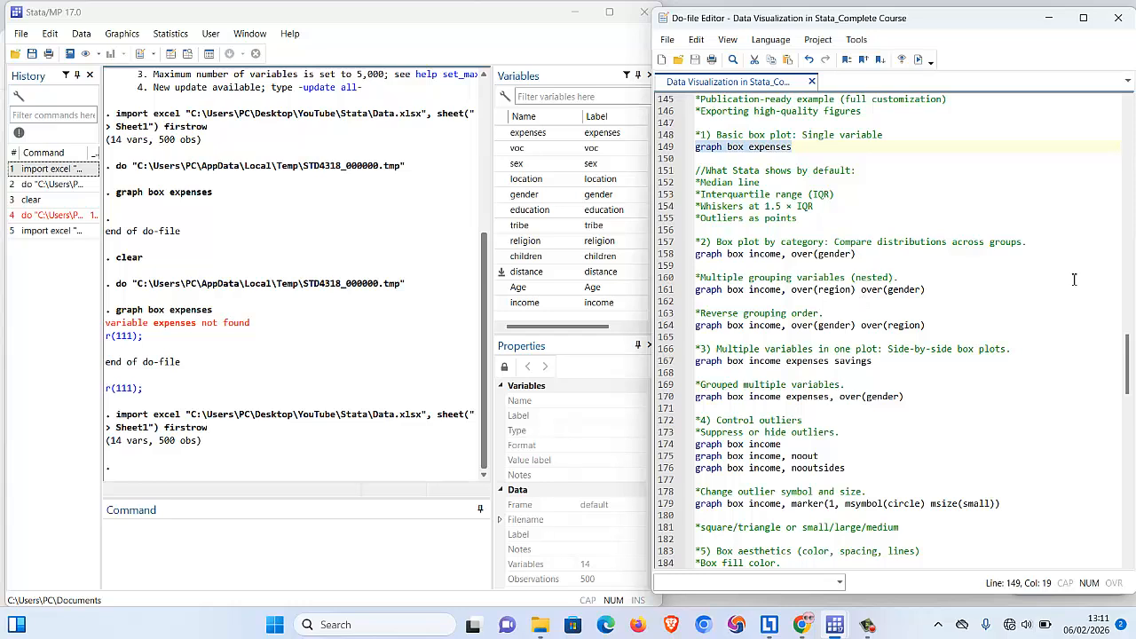
{"action": "left_click", "coordinate": [724, 148]}
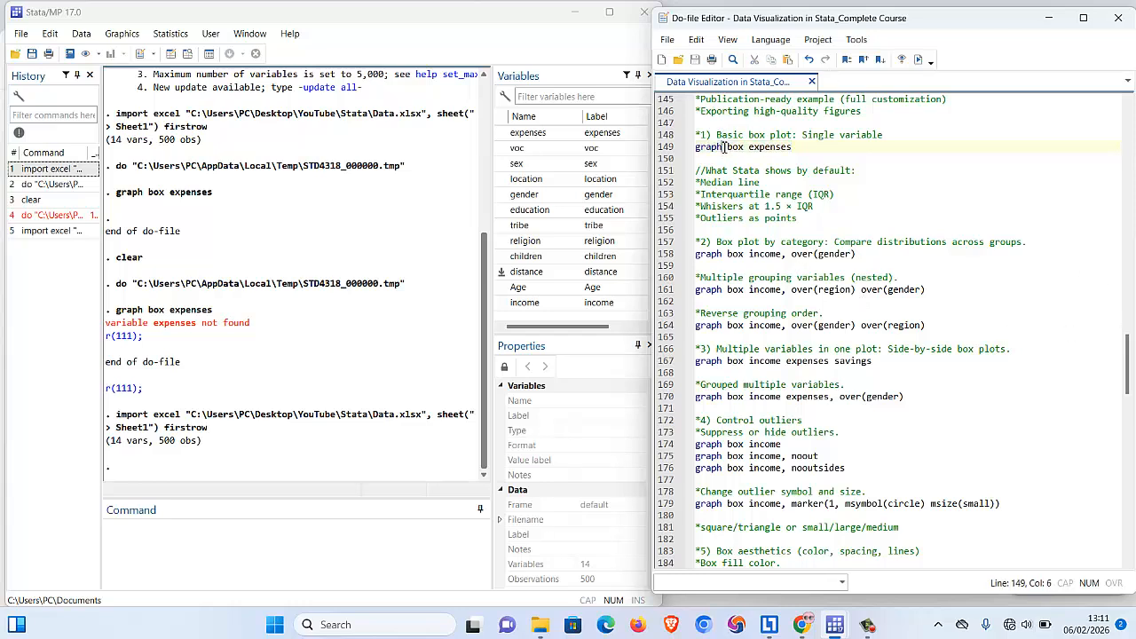
{"action": "left_click_drag", "start_coordinate": [723, 148], "coordinate": [701, 148]}
{"action": "double_click", "coordinate": [735, 148]}
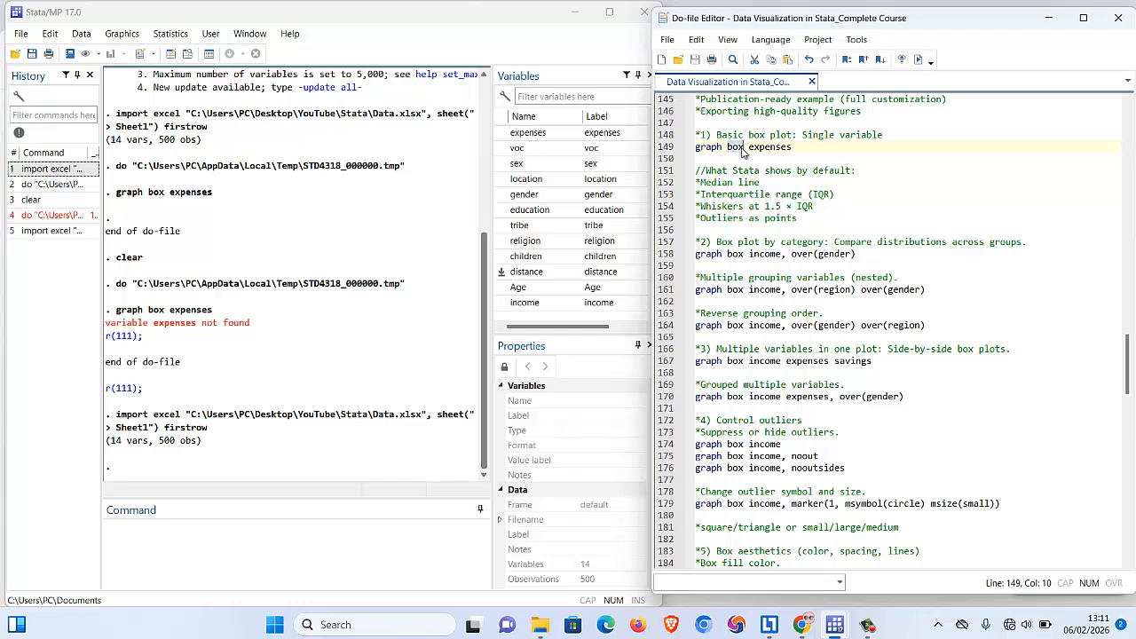
{"action": "double_click", "coordinate": [760, 147]}
{"action": "left_click_drag", "start_coordinate": [791, 148], "coordinate": [703, 151]}
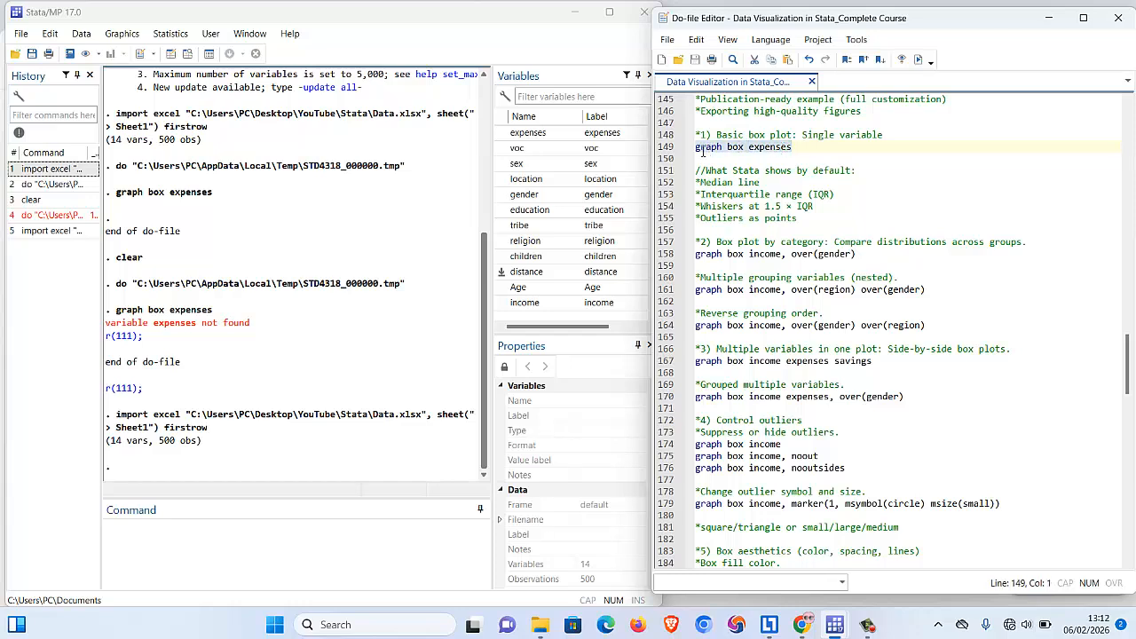
{"action": "left_click", "coordinate": [920, 60]}
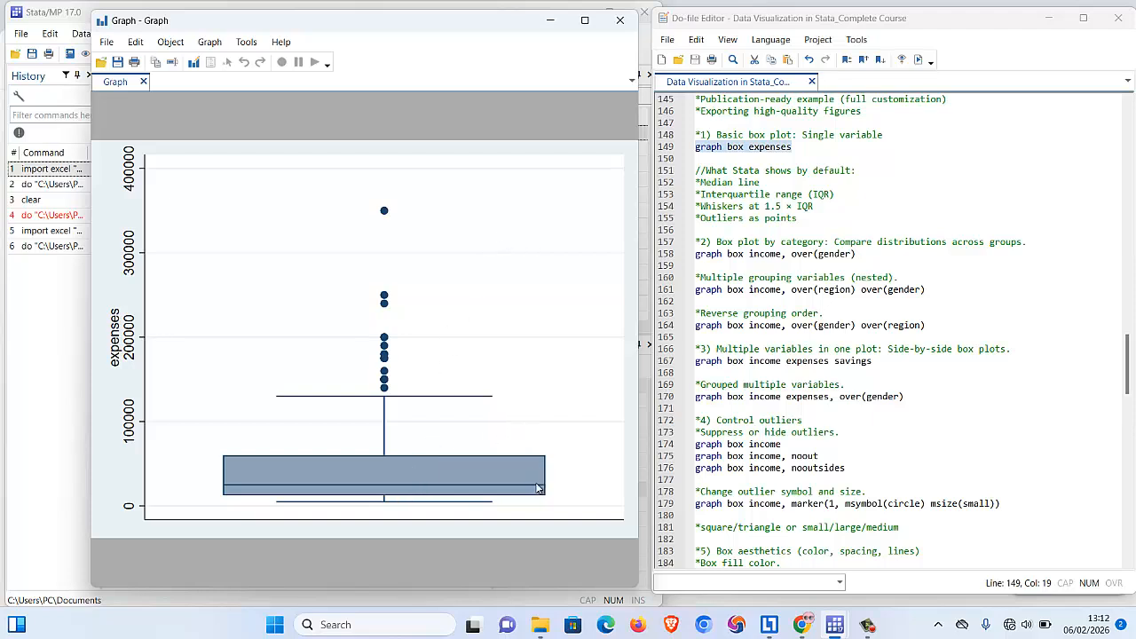
{"action": "left_click", "coordinate": [586, 21]}
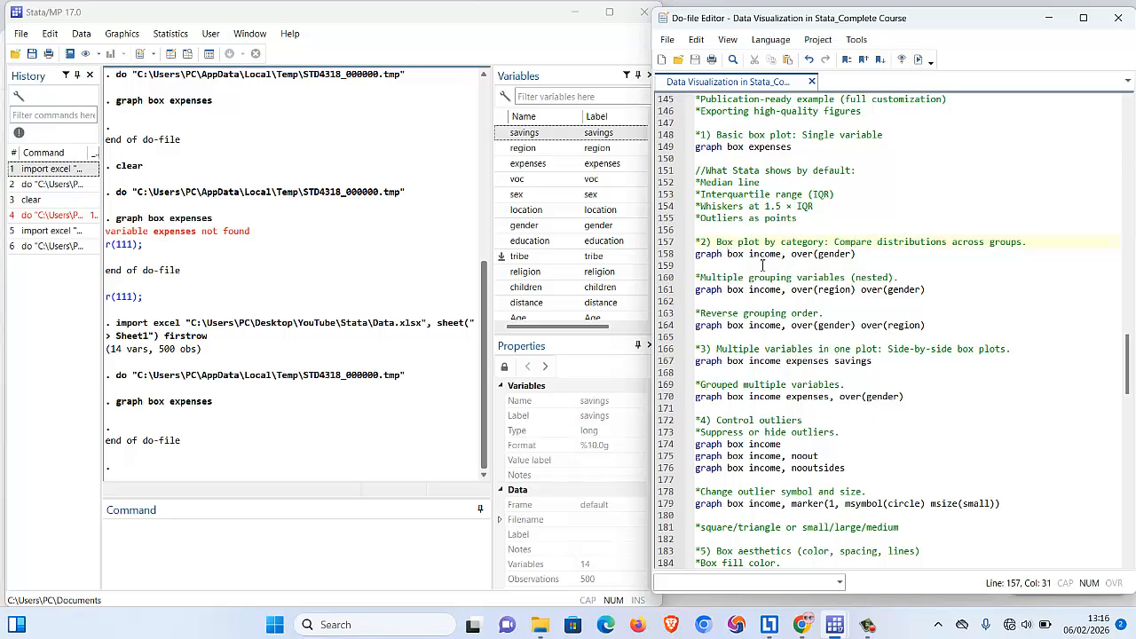
{"action": "left_click_drag", "start_coordinate": [866, 253], "coordinate": [788, 255]}
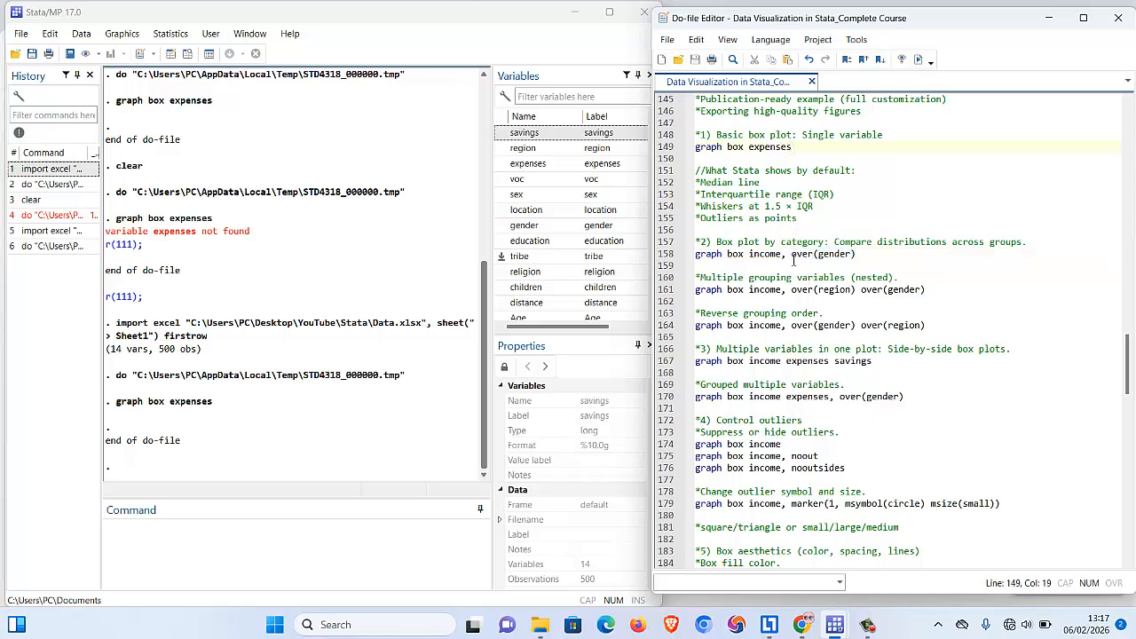
{"action": "left_click_drag", "start_coordinate": [788, 255], "coordinate": [869, 248]}
{"action": "left_click", "coordinate": [866, 254]}
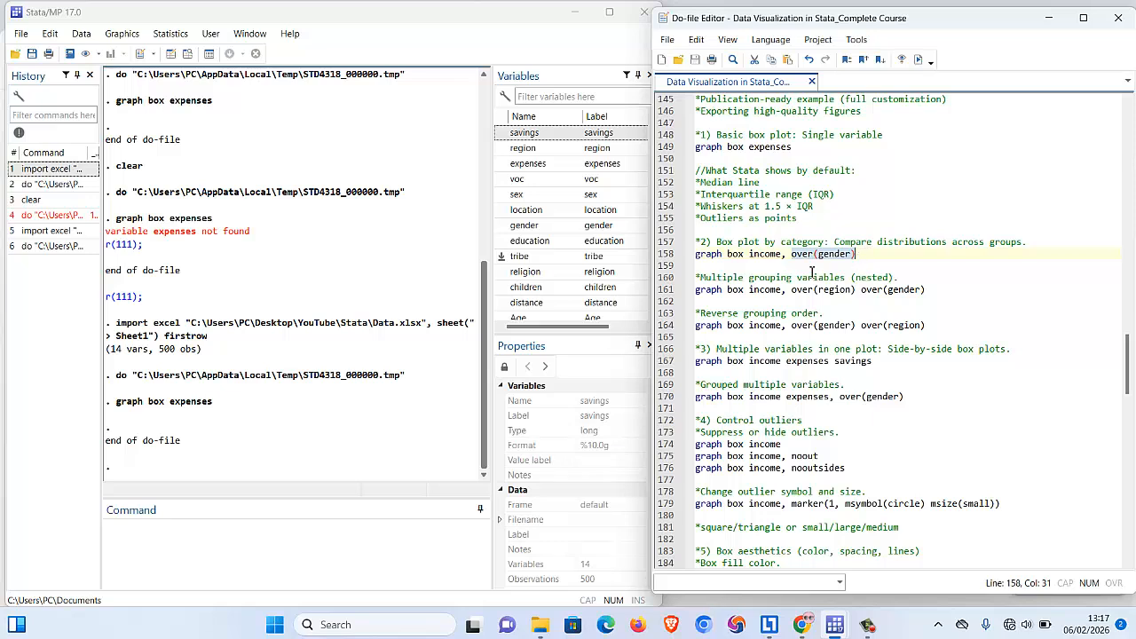
{"action": "left_click", "coordinate": [832, 255]}
{"action": "double_click", "coordinate": [832, 255]}
Duplicate the "graph box expenses" line under the basic box plot heading, with a blank line between the two copies.
{"action": "left_click", "coordinate": [721, 148]}
{"action": "left_click_drag", "start_coordinate": [773, 154], "coordinate": [793, 148]}
{"action": "key", "text": "ctrl+c"}
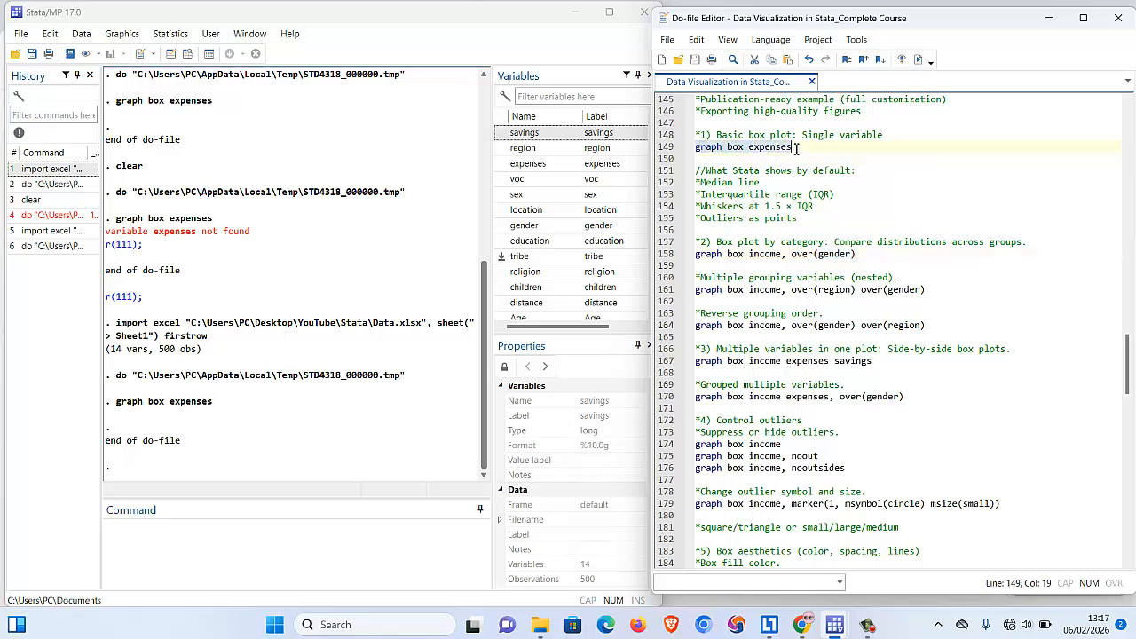
{"action": "left_click", "coordinate": [708, 150]}
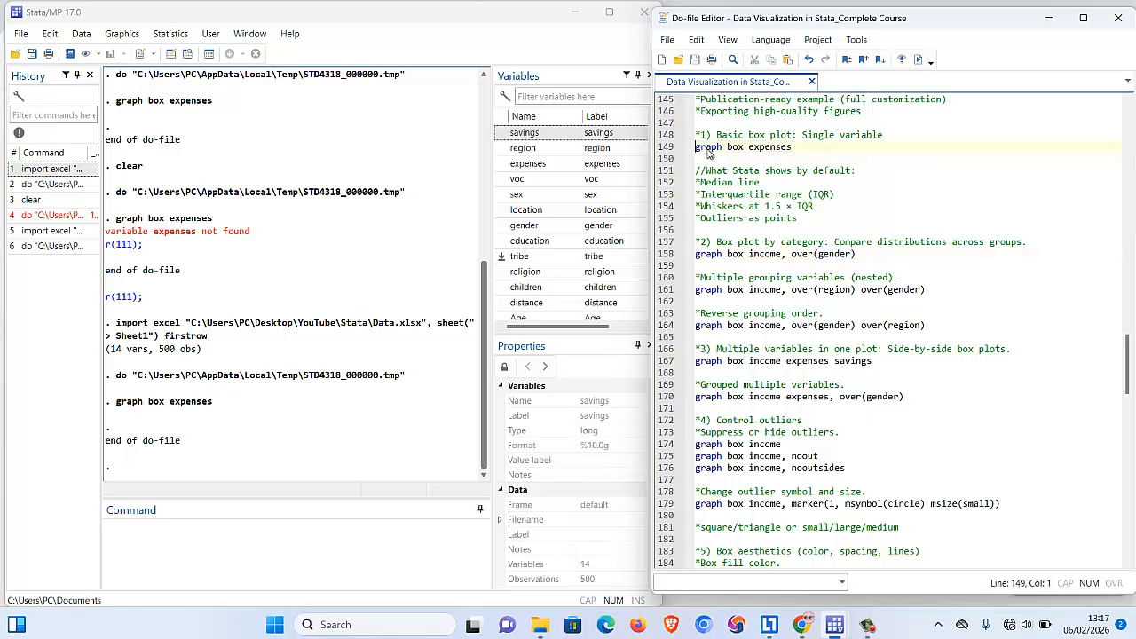
{"action": "key", "text": "Return"}
{"action": "key", "text": "Return"}
{"action": "key", "text": "ctrl+v"}
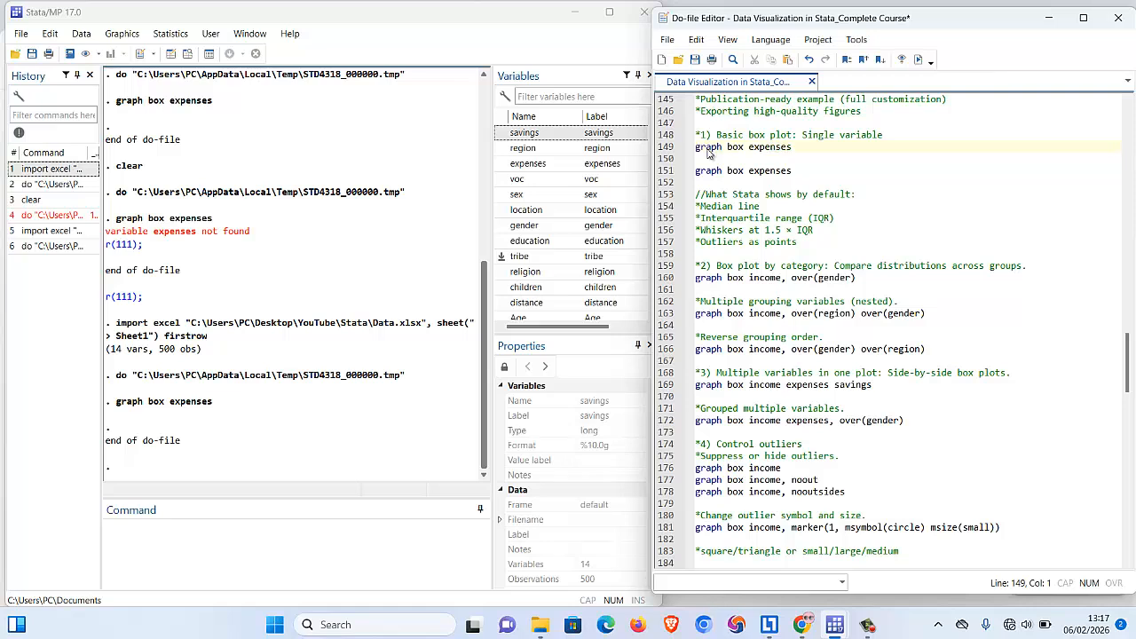
Change the first copy into a generic syntax line reading "graph box variable".
{"action": "key", "text": "shift+Left"}
{"action": "key", "text": "shift+Left"}
{"action": "key", "text": "shift+Left"}
{"action": "key", "text": "shift+Left"}
{"action": "key", "text": "shift+Left"}
{"action": "key", "text": "shift+Left"}
{"action": "key", "text": "shift+Left"}
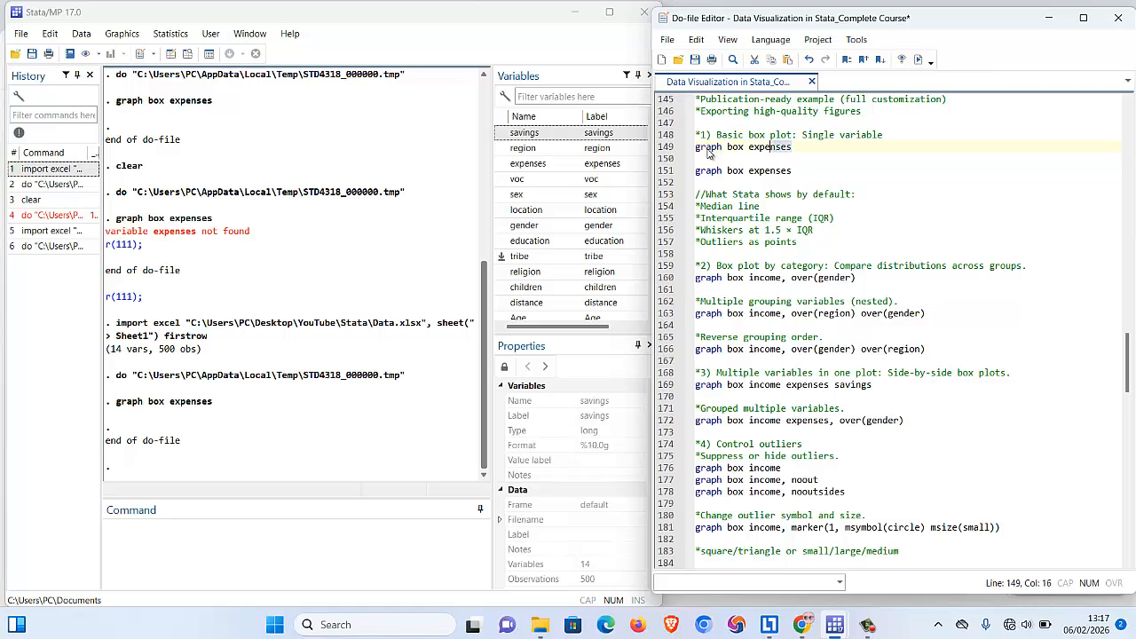
{"action": "type", "text": "var"}
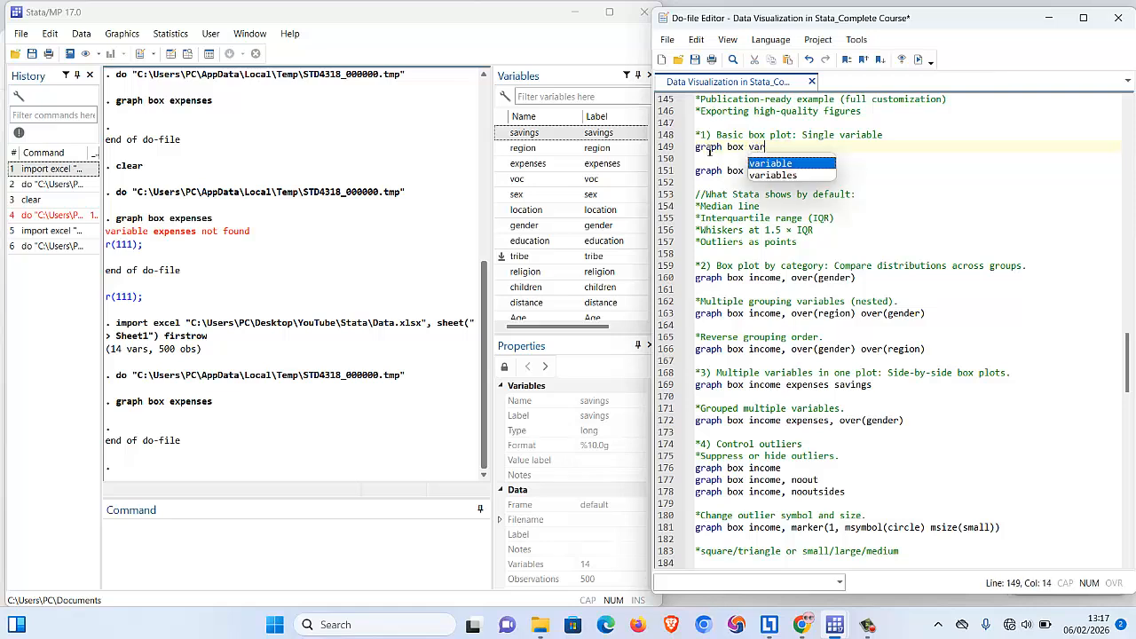
{"action": "double_click", "coordinate": [771, 163]}
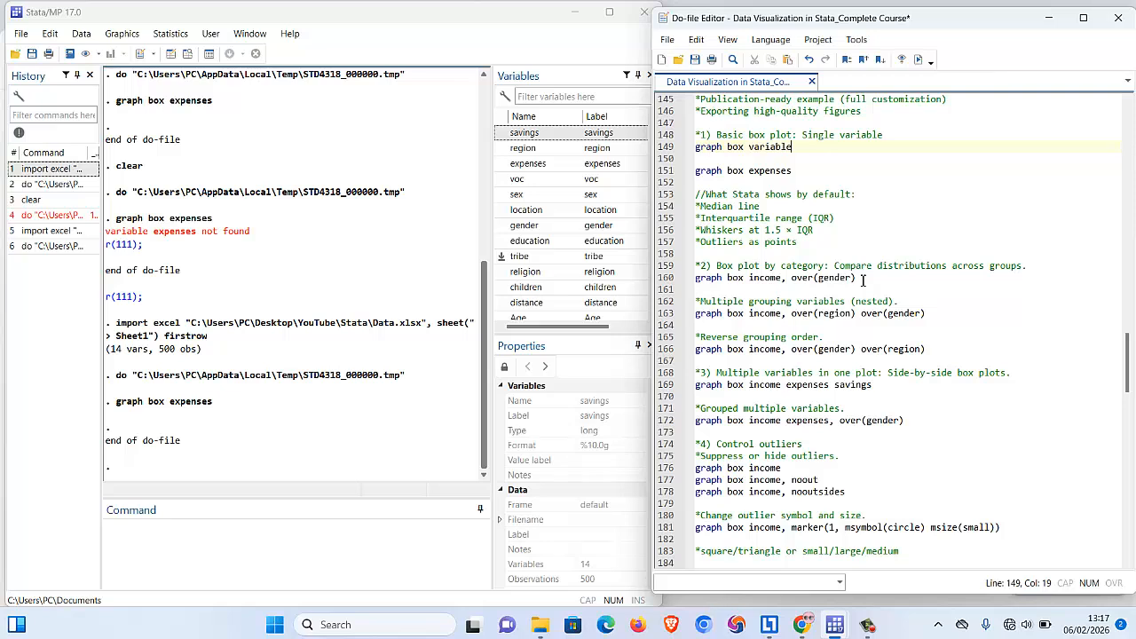
Replace income with expenses in the box plot by category command so it reads "graph box expenses, over(gender)".
{"action": "left_click_drag", "start_coordinate": [782, 279], "coordinate": [750, 279]}
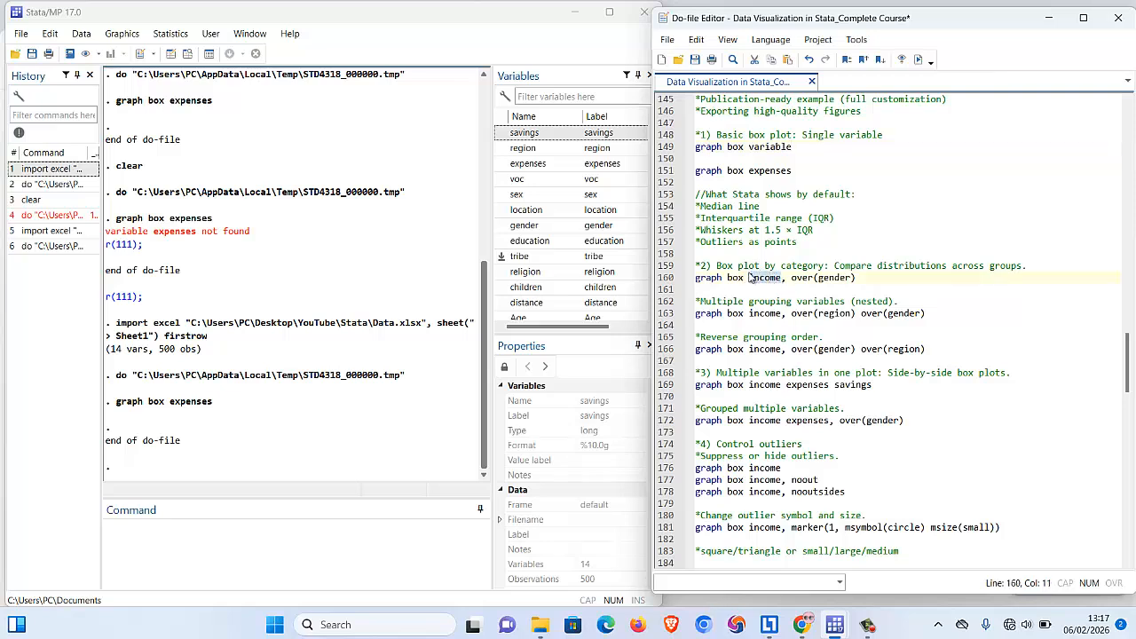
{"action": "type", "text": "expen"}
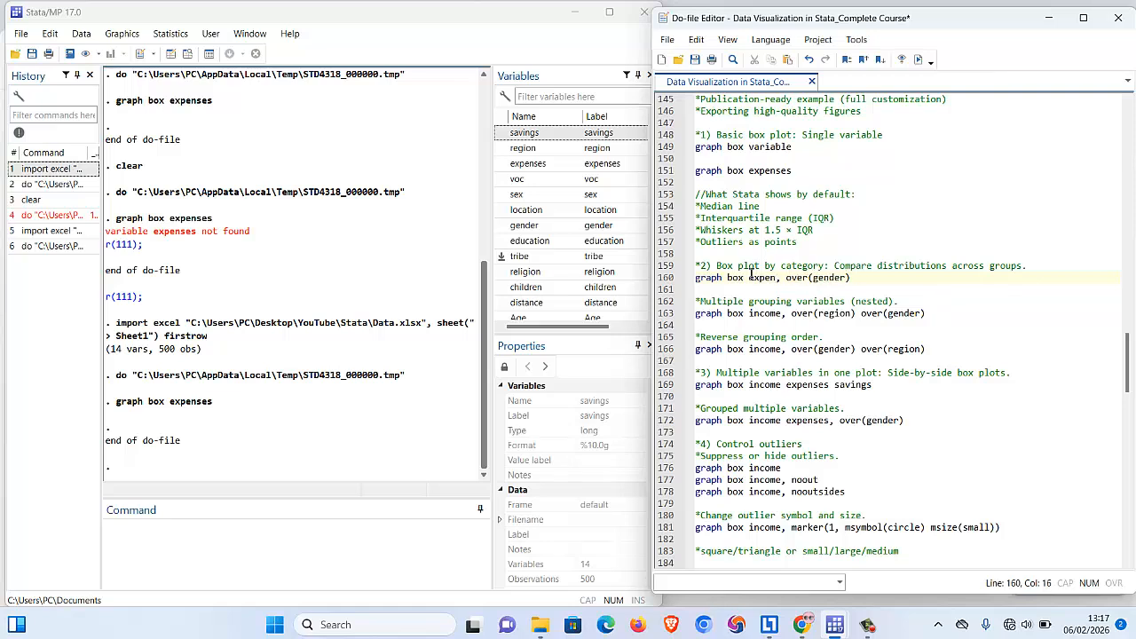
{"action": "type", "text": "ses"}
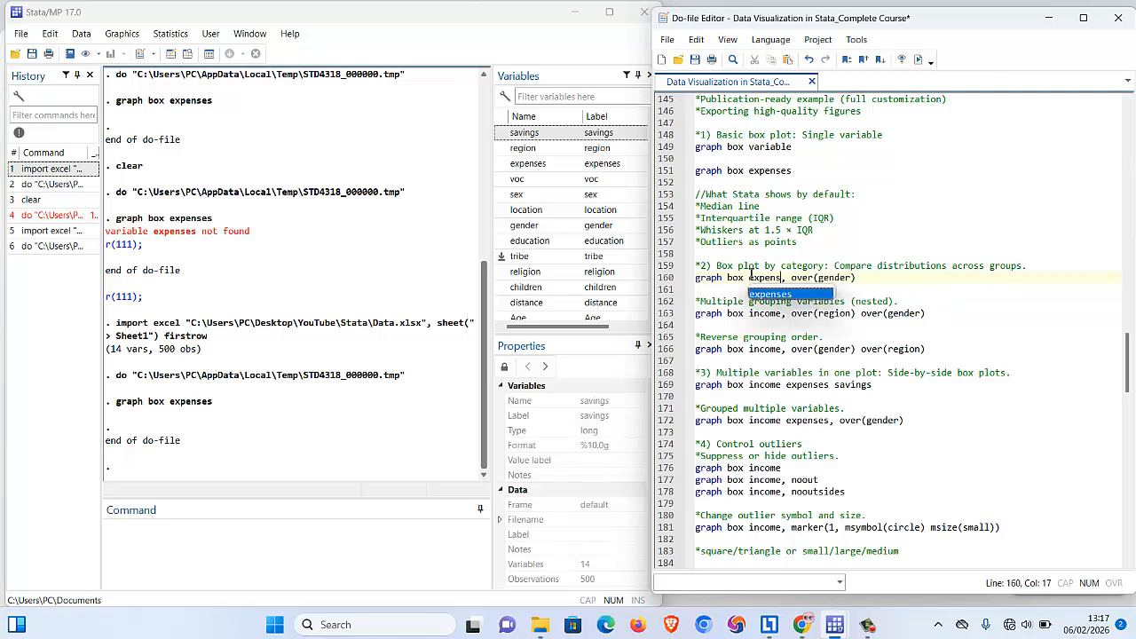
{"action": "left_click", "coordinate": [863, 279]}
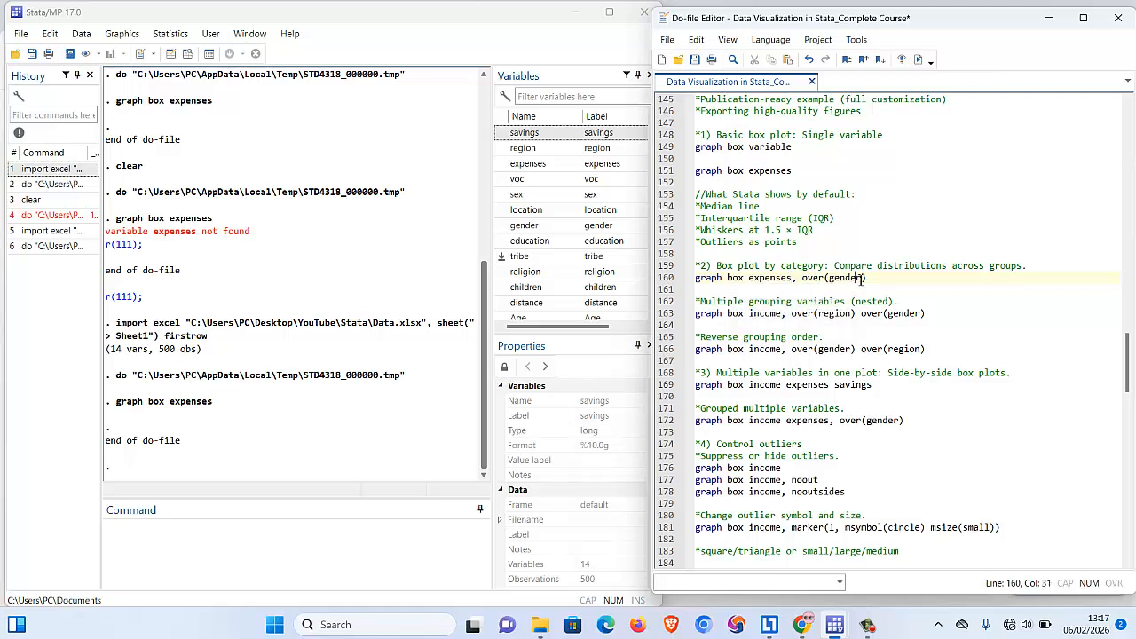
Run only the "graph box expenses, over(gender)" command, view the grouped box plot and close its graph window.
{"action": "left_click_drag", "start_coordinate": [875, 278], "coordinate": [689, 286]}
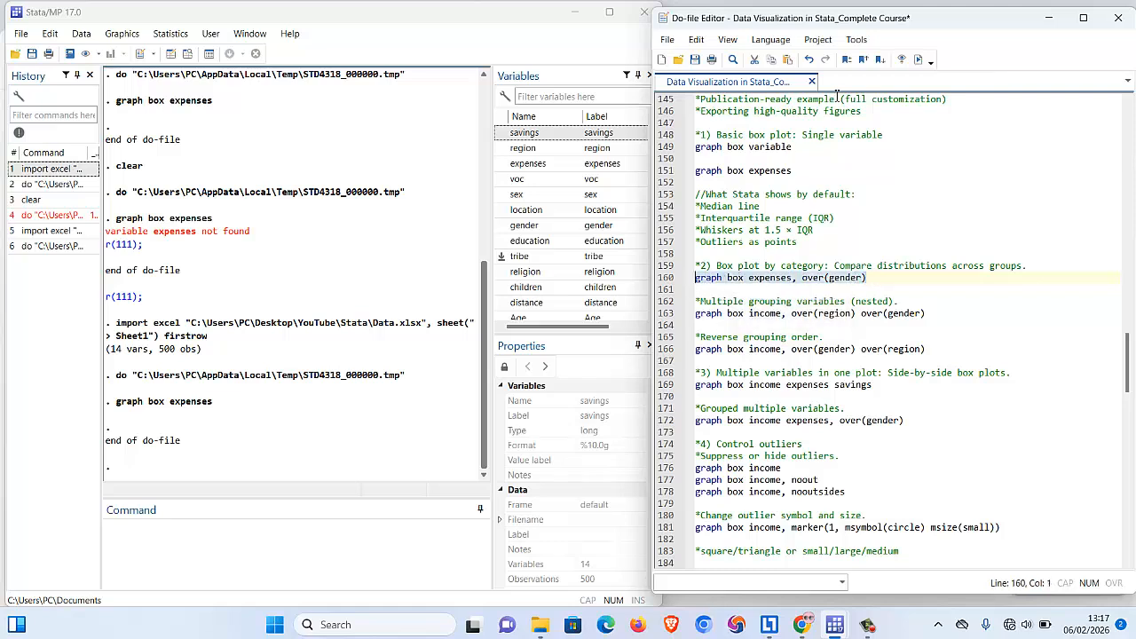
{"action": "left_click", "coordinate": [918, 59]}
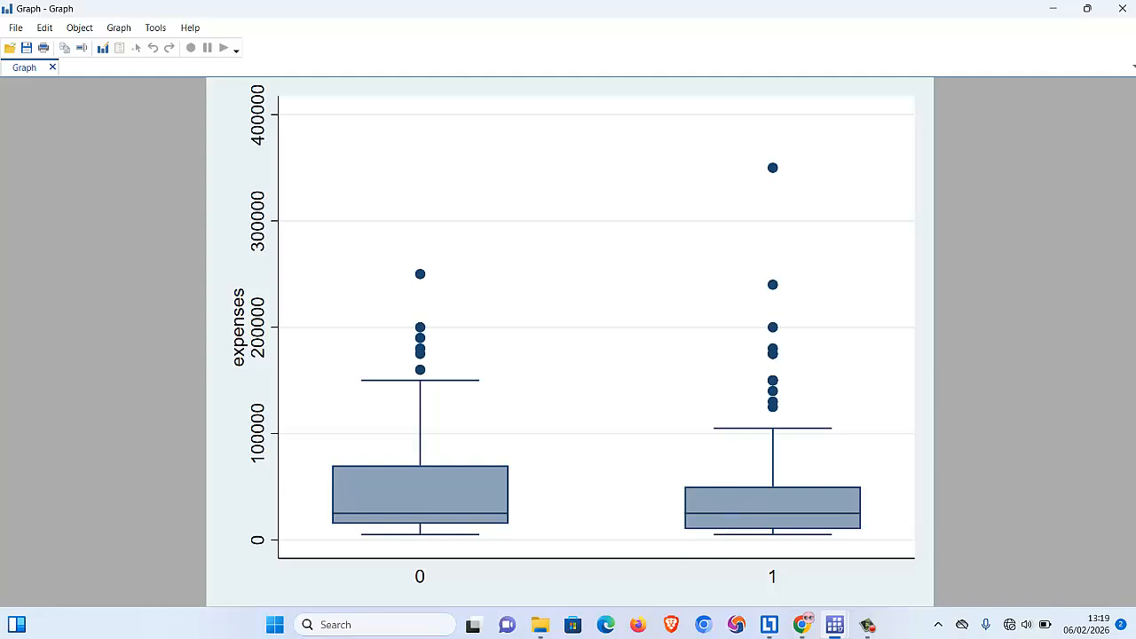
{"action": "left_click", "coordinate": [1123, 8]}
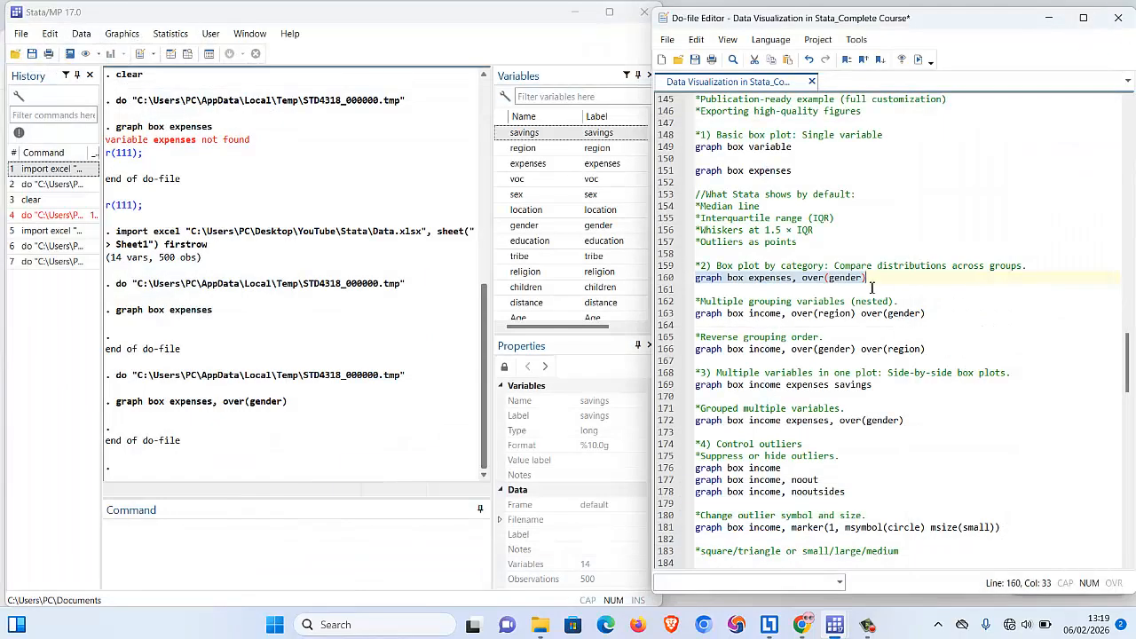
{"action": "left_click_drag", "start_coordinate": [870, 279], "coordinate": [703, 285]}
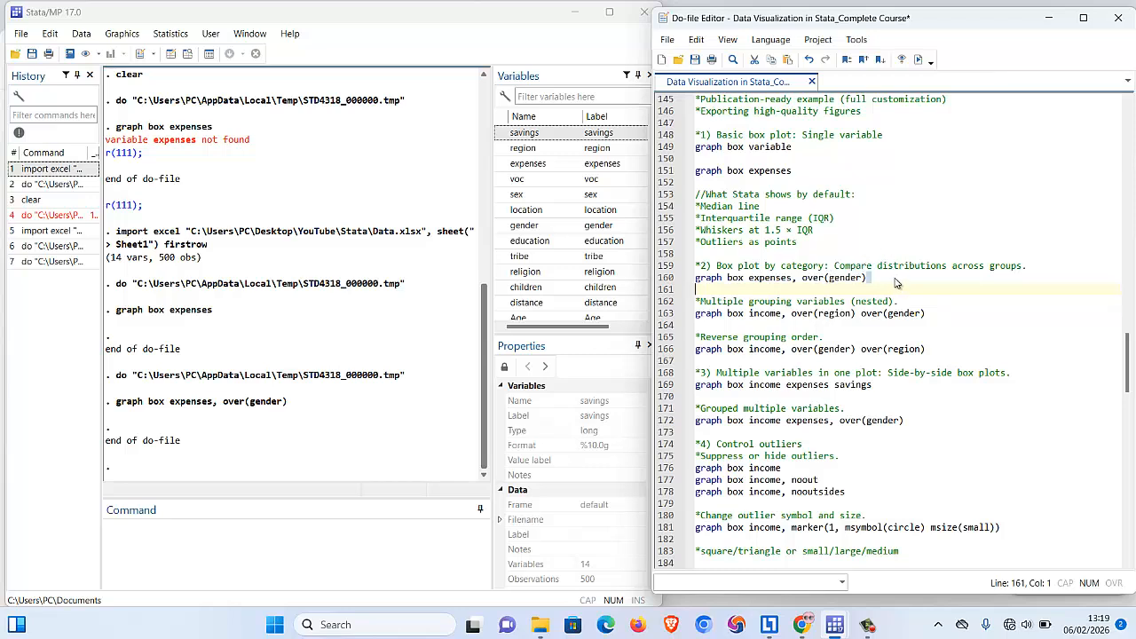
{"action": "left_click", "coordinate": [864, 278]}
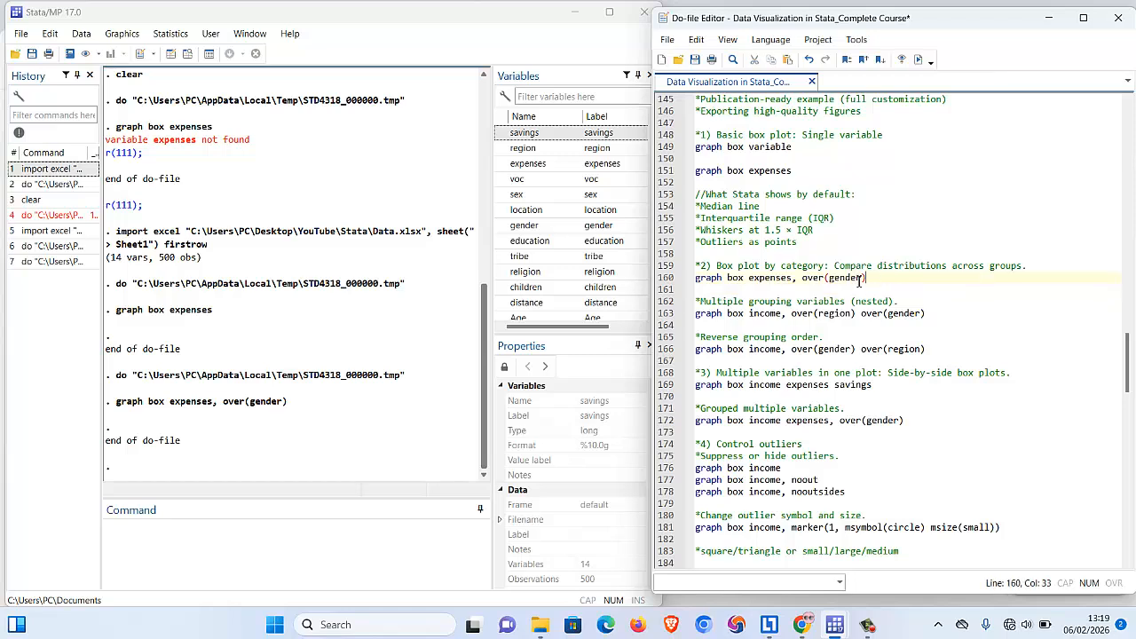
{"action": "left_click", "coordinate": [831, 280]}
{"action": "left_click", "coordinate": [838, 280]}
{"action": "left_click_drag", "start_coordinate": [789, 282], "coordinate": [748, 283]}
Replace income with expenses in the nested command, giving "graph box expenses, over(region) over(gender)", and save the do-file.
{"action": "double_click", "coordinate": [764, 313]}
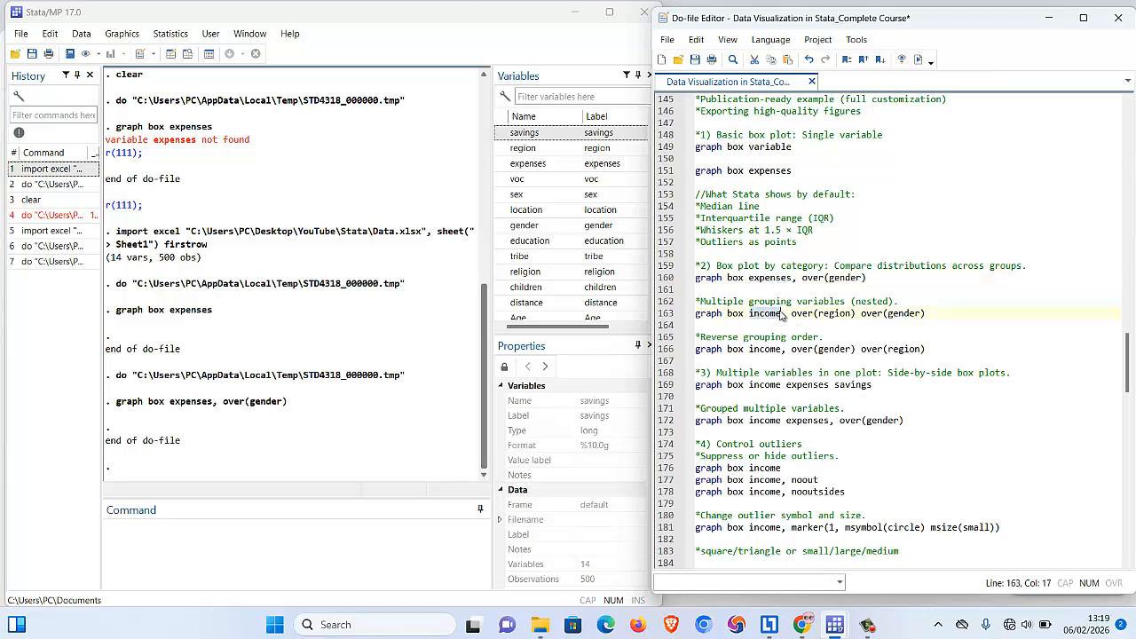
{"action": "type", "text": "expenses"}
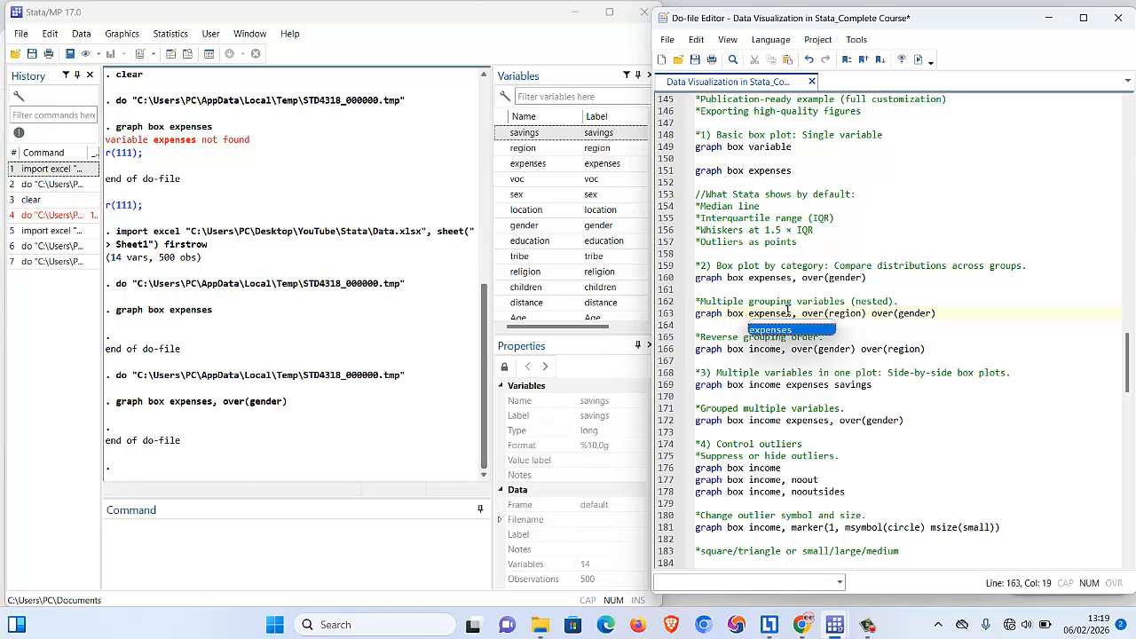
{"action": "left_click", "coordinate": [858, 313]}
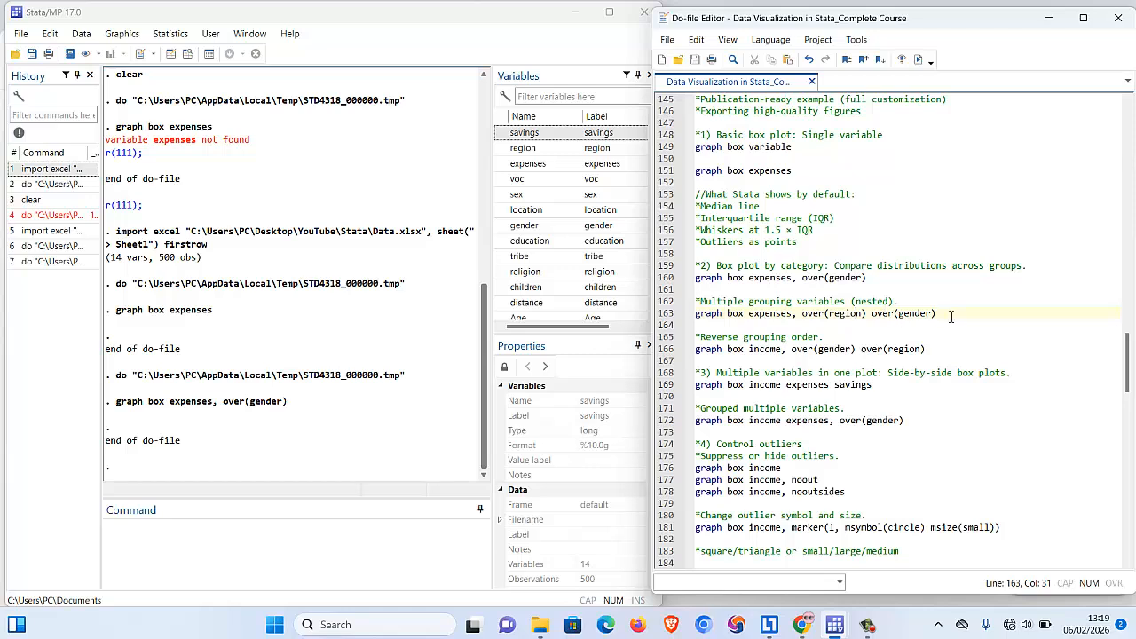
{"action": "double_click", "coordinate": [919, 314]}
{"action": "left_click", "coordinate": [806, 277]}
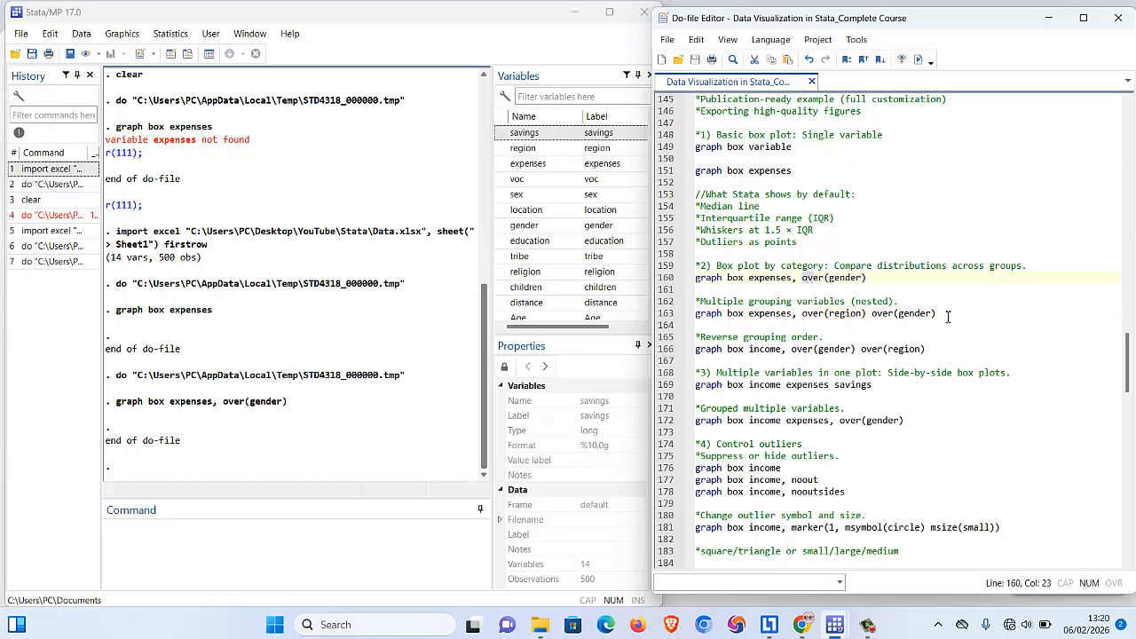
{"action": "left_click_drag", "start_coordinate": [948, 316], "coordinate": [685, 316]}
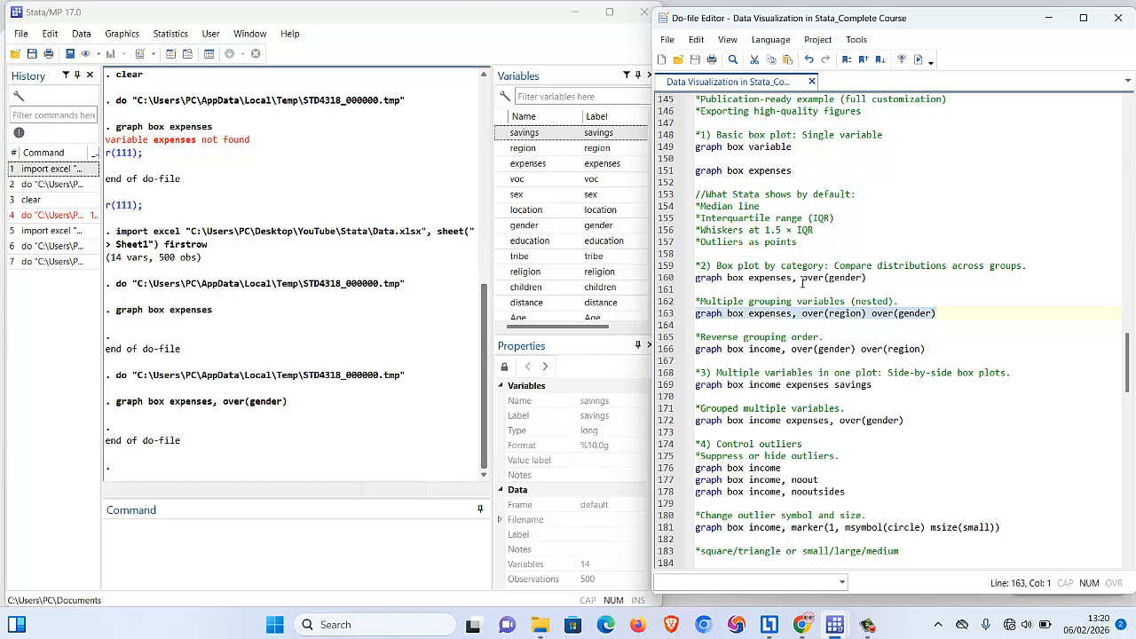
{"action": "left_click", "coordinate": [829, 278]}
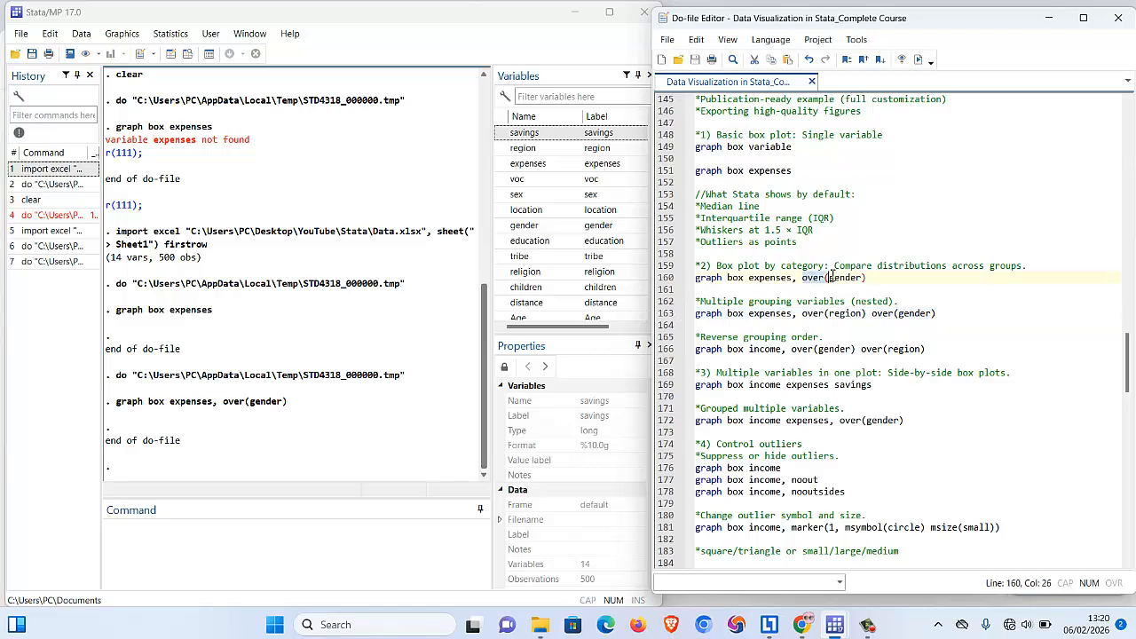
{"action": "left_click", "coordinate": [938, 314]}
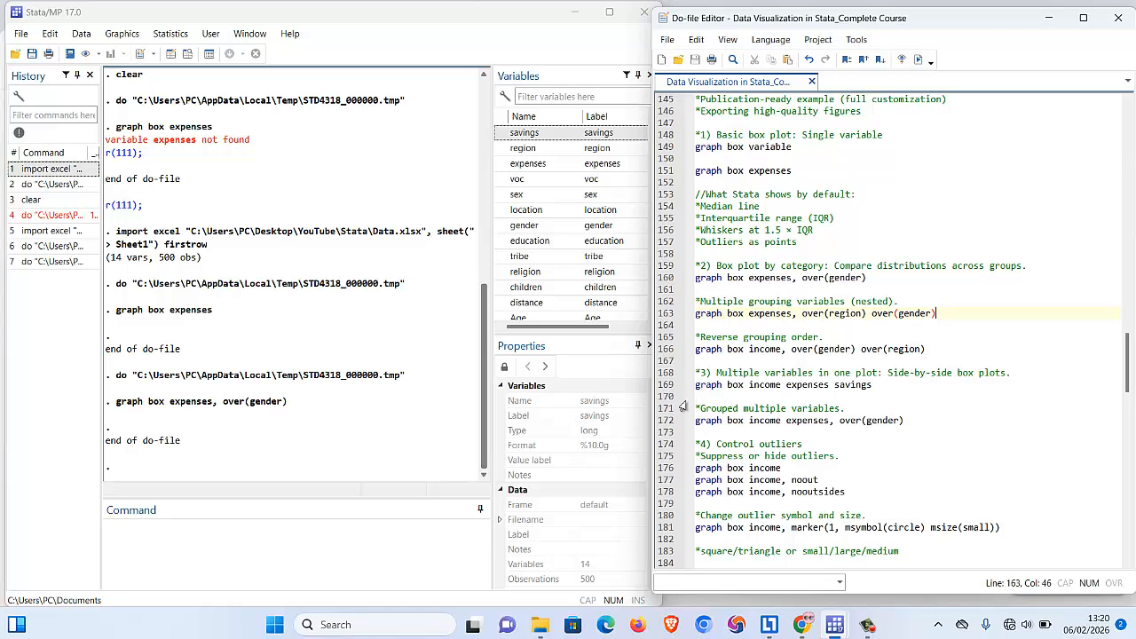
Run only the nested command "graph box expenses, over(region) over(gender)", view the box plot and close its graph window.
{"action": "left_click", "coordinate": [769, 313]}
{"action": "left_click_drag", "start_coordinate": [937, 314], "coordinate": [690, 318]}
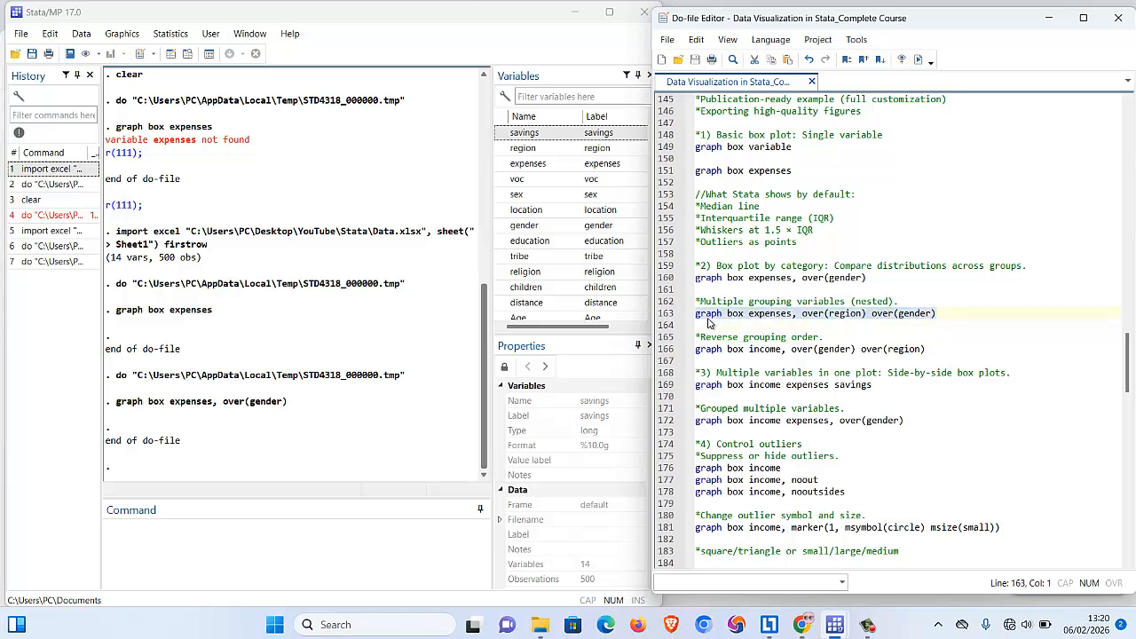
{"action": "left_click", "coordinate": [920, 60]}
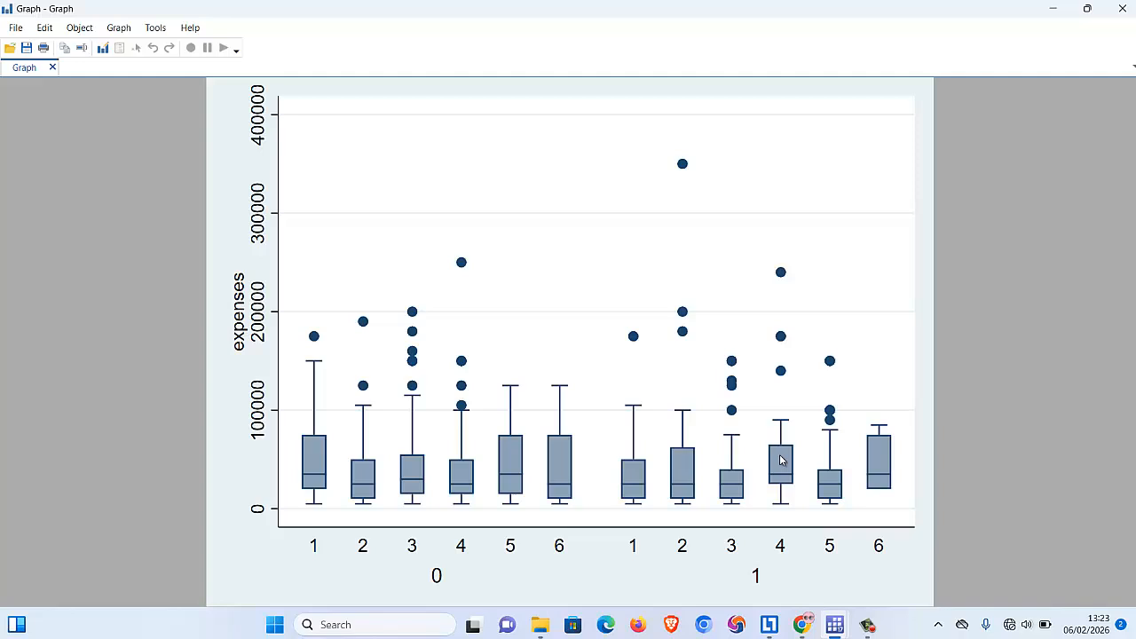
{"action": "left_click", "coordinate": [1122, 8]}
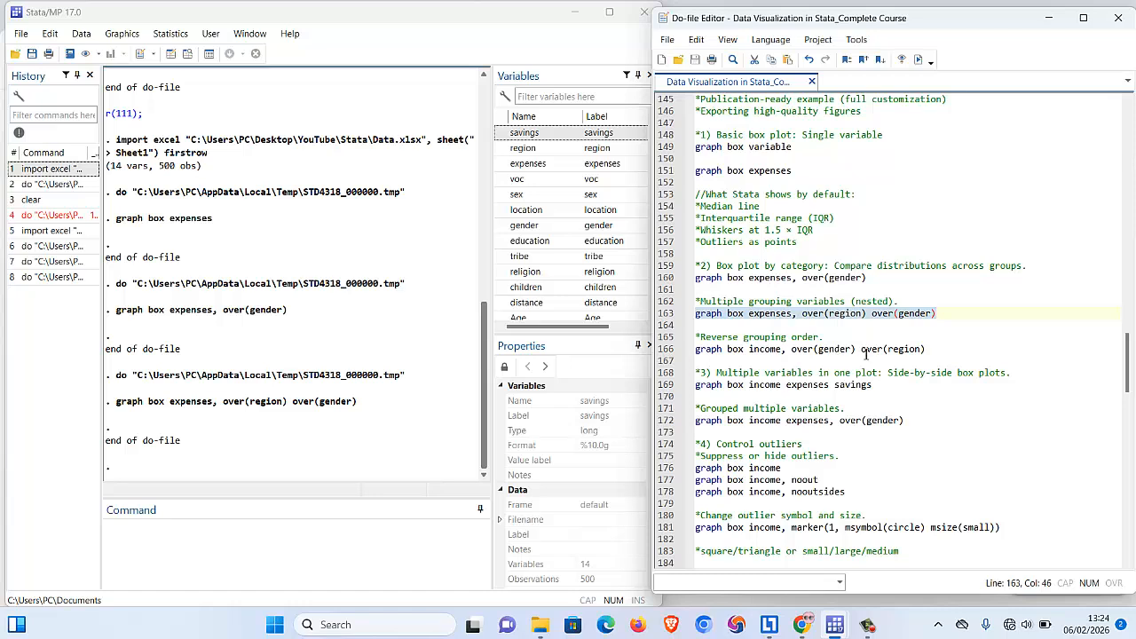
Run only the reverse grouping command "graph box income, over(gender) over(region)", view the box plot and close its graph window.
{"action": "left_click_drag", "start_coordinate": [946, 350], "coordinate": [693, 351]}
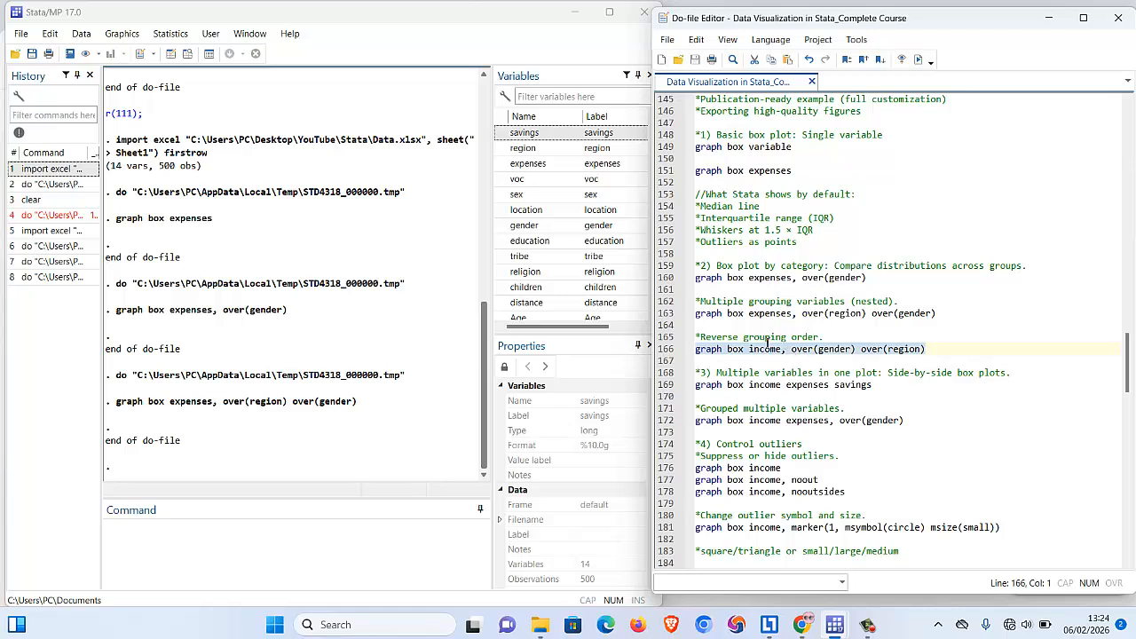
{"action": "left_click", "coordinate": [865, 313]}
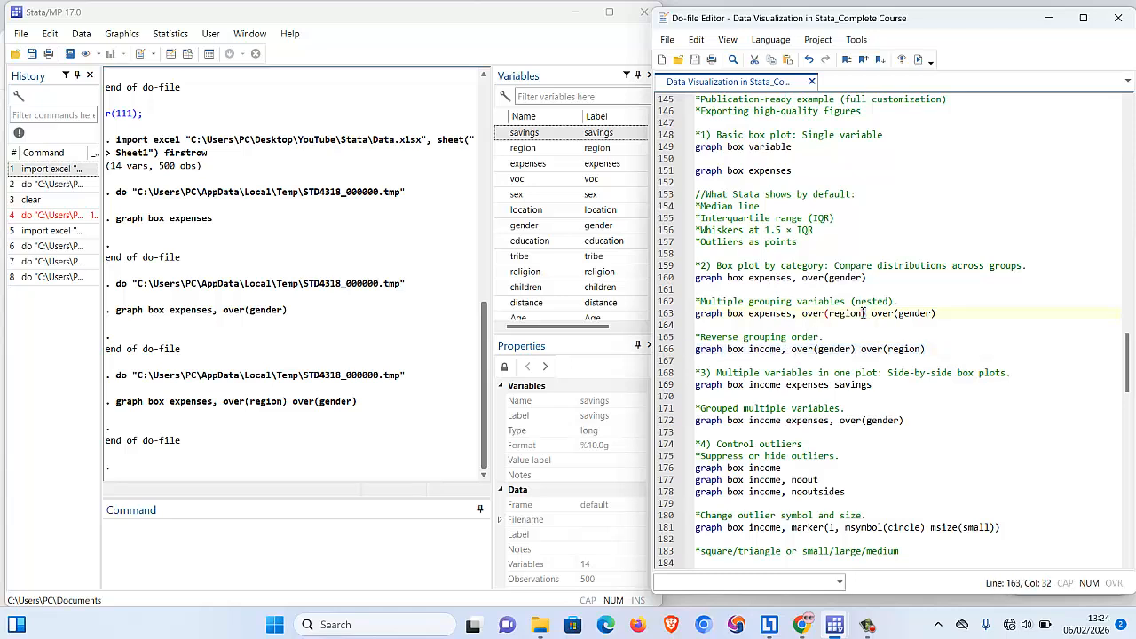
{"action": "left_click_drag", "start_coordinate": [859, 314], "coordinate": [828, 314]}
{"action": "left_click", "coordinate": [845, 348]}
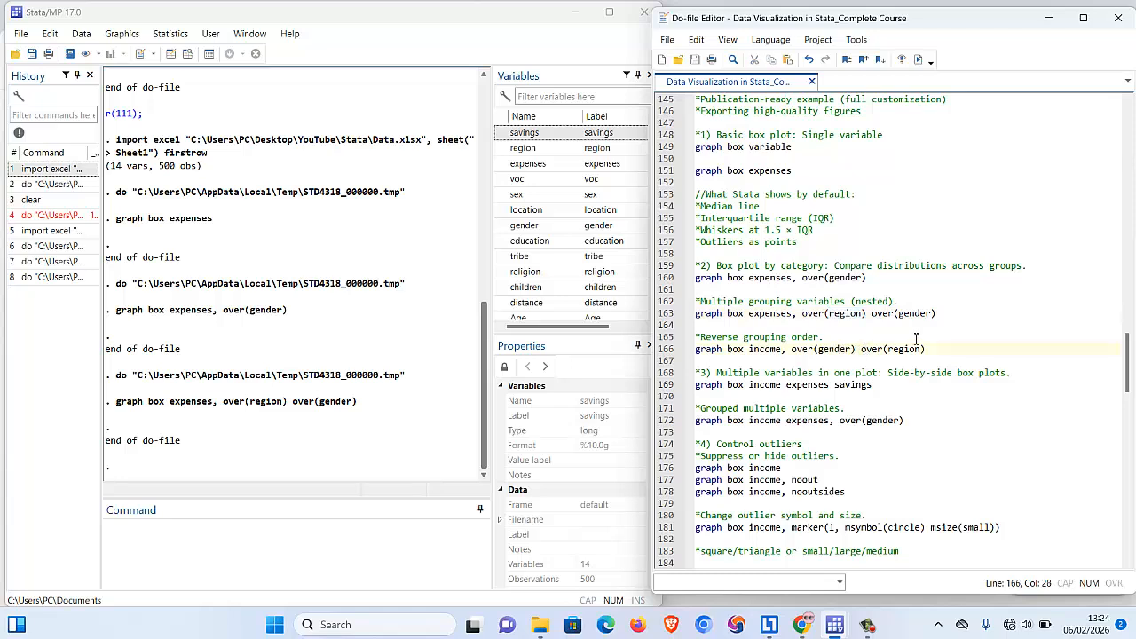
{"action": "left_click_drag", "start_coordinate": [929, 348], "coordinate": [698, 352]}
{"action": "left_click", "coordinate": [918, 59]}
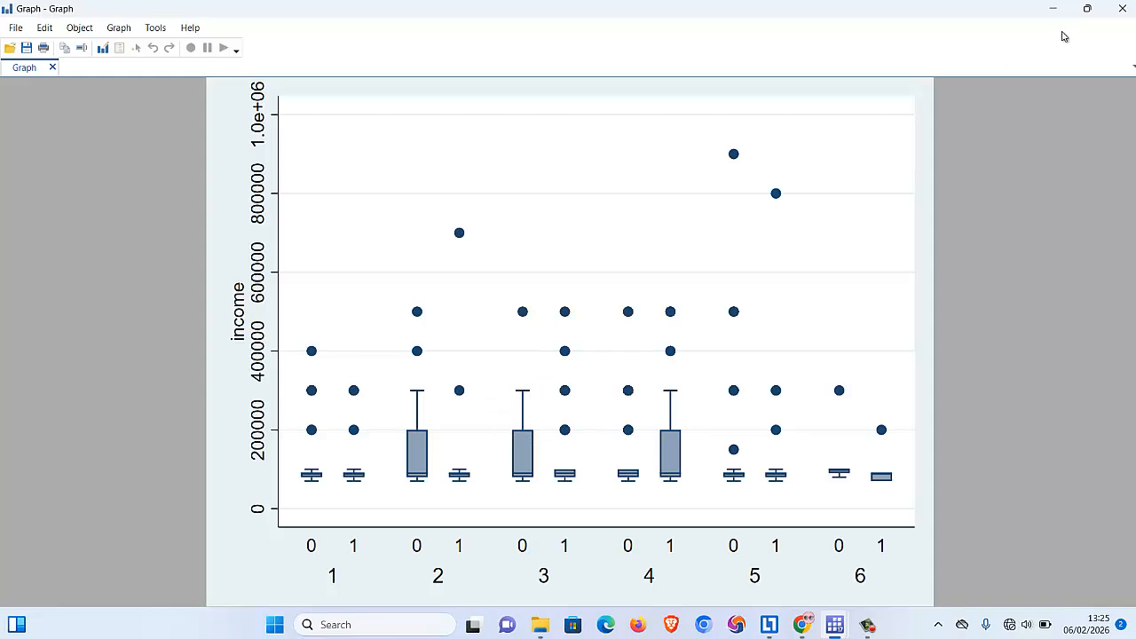
{"action": "left_click", "coordinate": [1122, 8]}
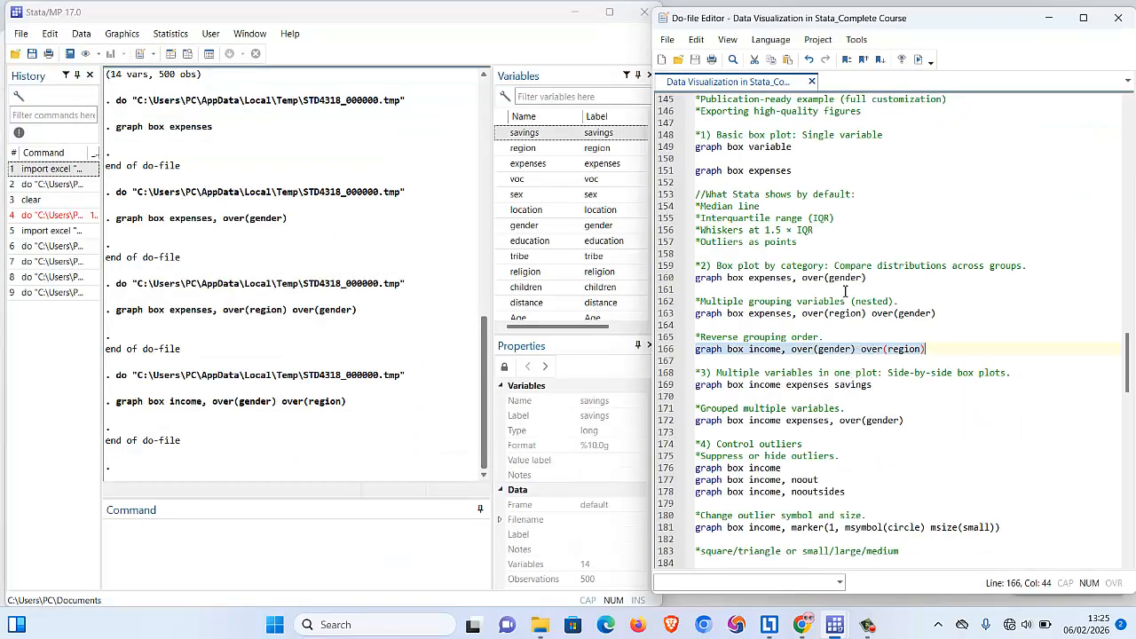
Run only "graph box income expenses, over(gender)" and restore its maximized graph window to a smaller size beside the do-file.
{"action": "left_click", "coordinate": [783, 351]}
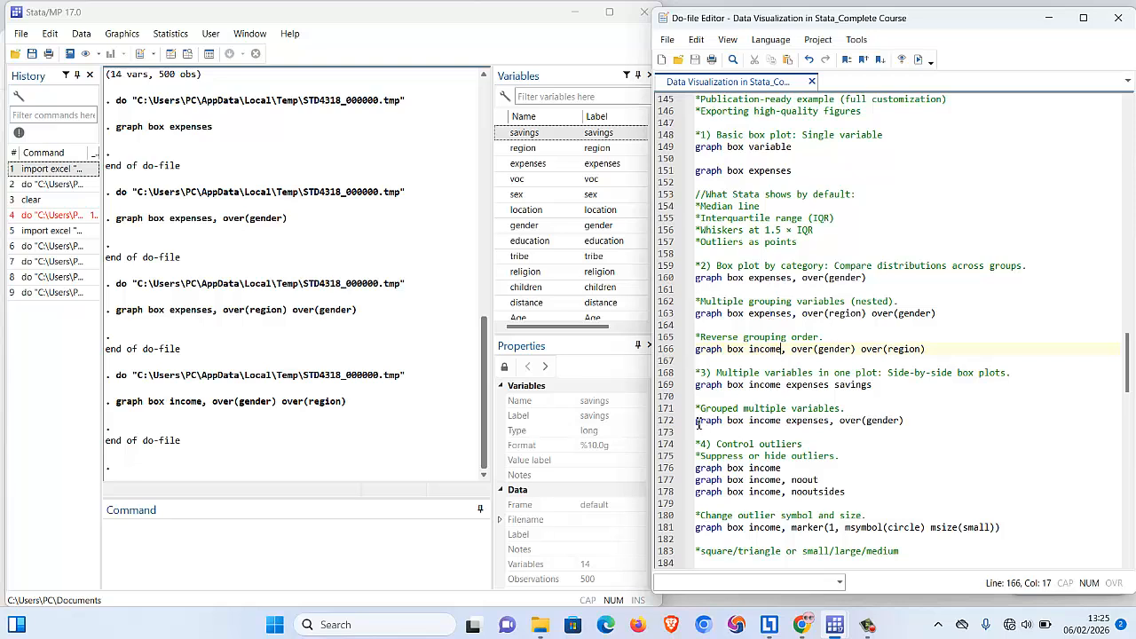
{"action": "left_click_drag", "start_coordinate": [699, 421], "coordinate": [916, 422]}
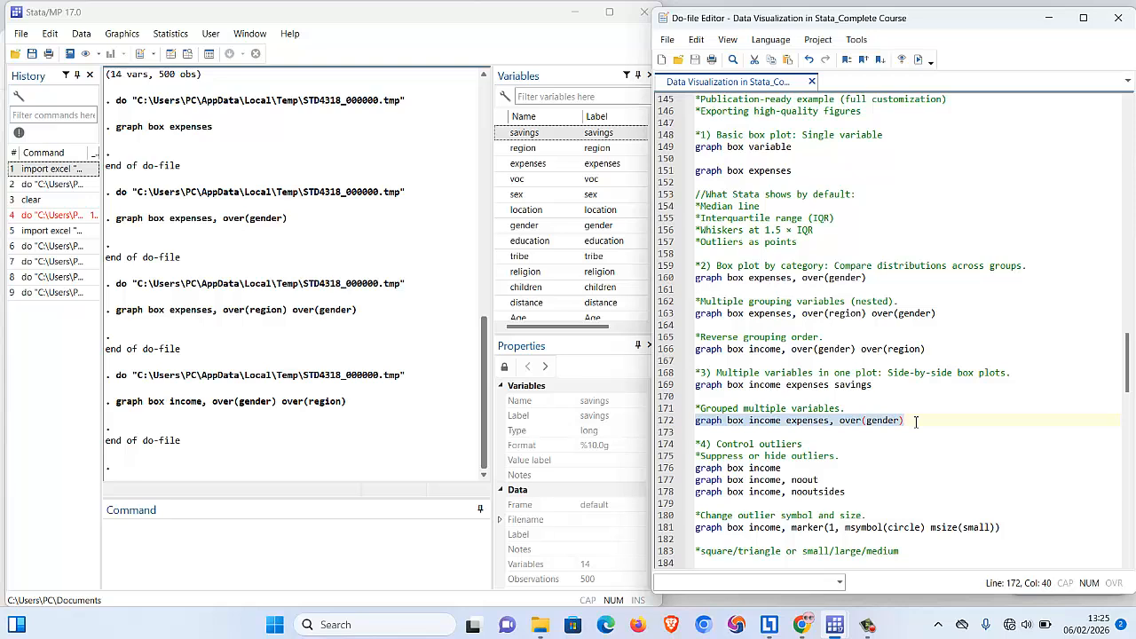
{"action": "left_click", "coordinate": [916, 422]}
{"action": "left_click", "coordinate": [718, 422]}
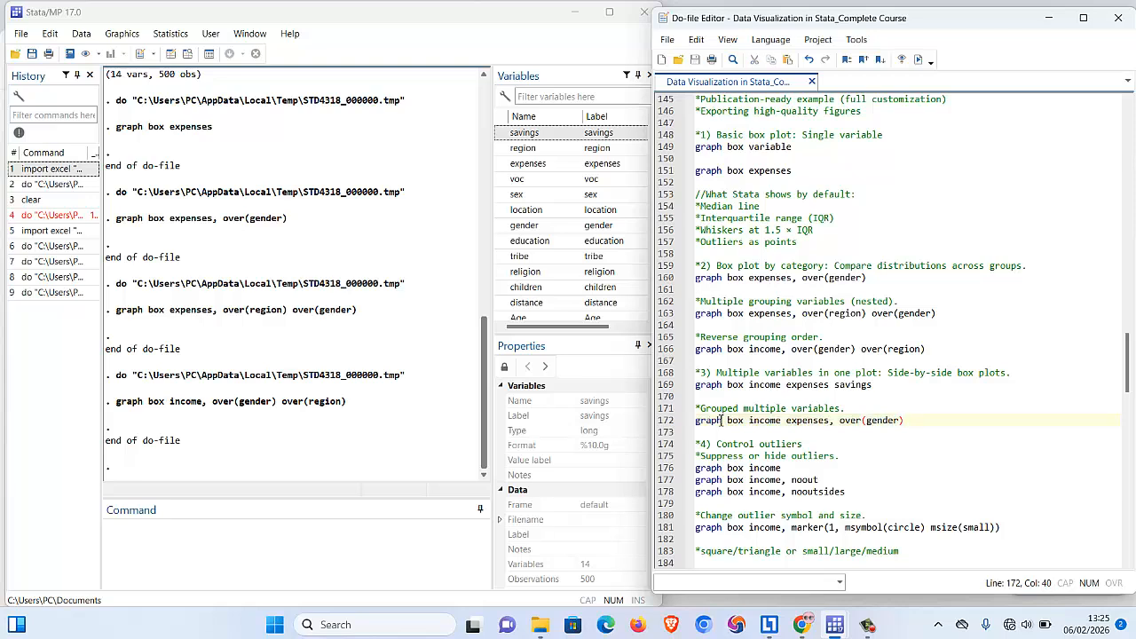
{"action": "left_click", "coordinate": [744, 422]}
{"action": "left_click", "coordinate": [771, 421]}
{"action": "left_click", "coordinate": [829, 421]}
{"action": "left_click_drag", "start_coordinate": [840, 423], "coordinate": [913, 422]}
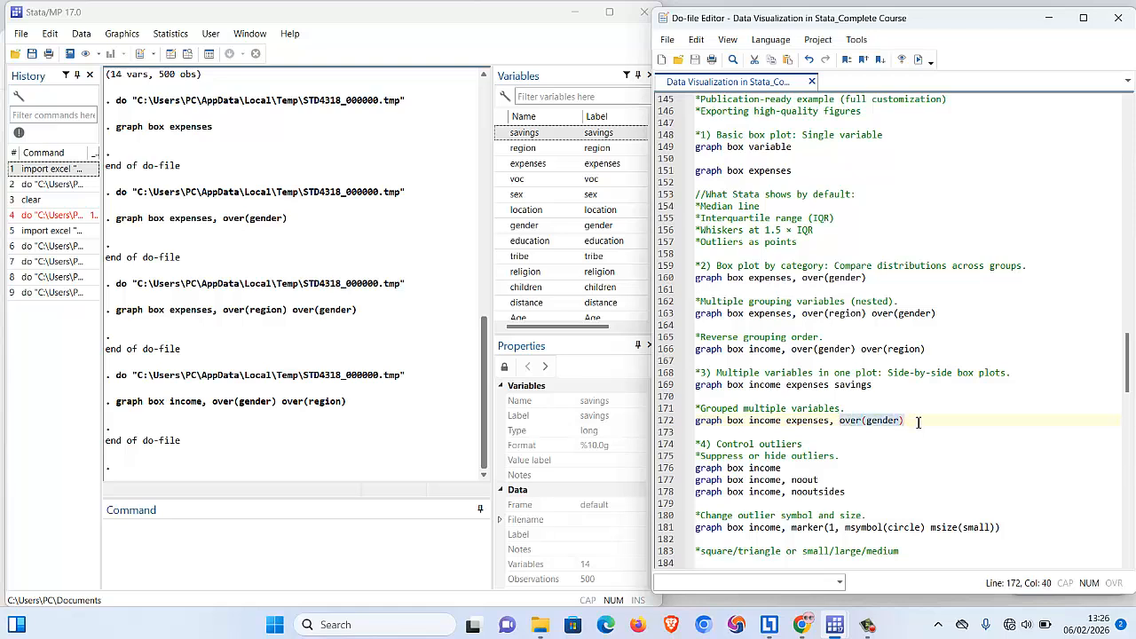
{"action": "left_click_drag", "start_coordinate": [918, 422], "coordinate": [696, 423]}
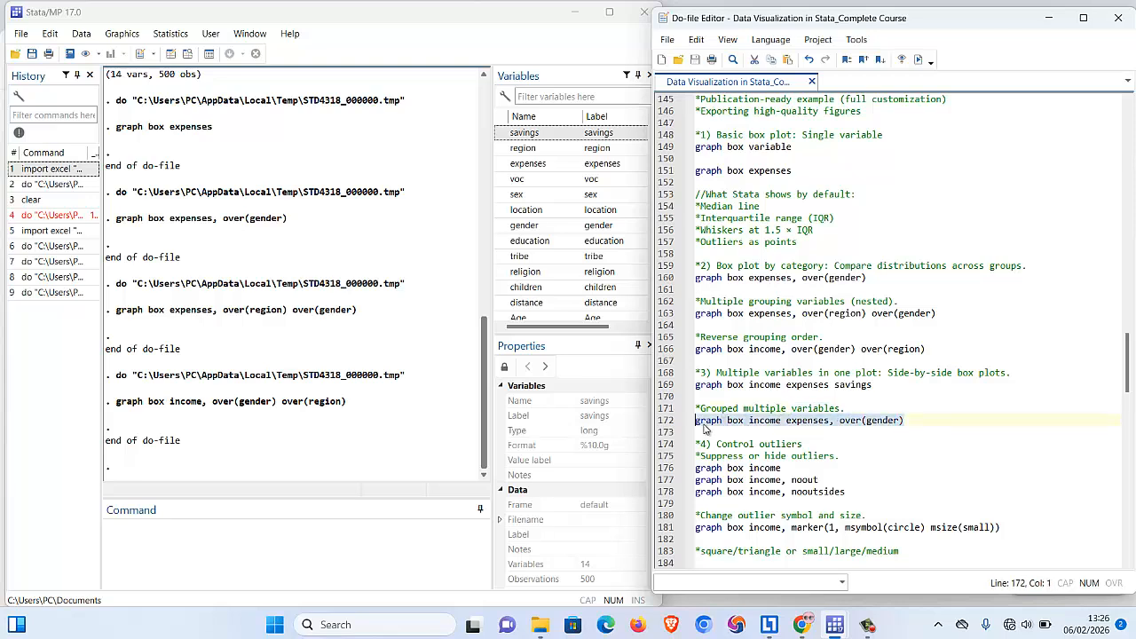
{"action": "left_click", "coordinate": [918, 61]}
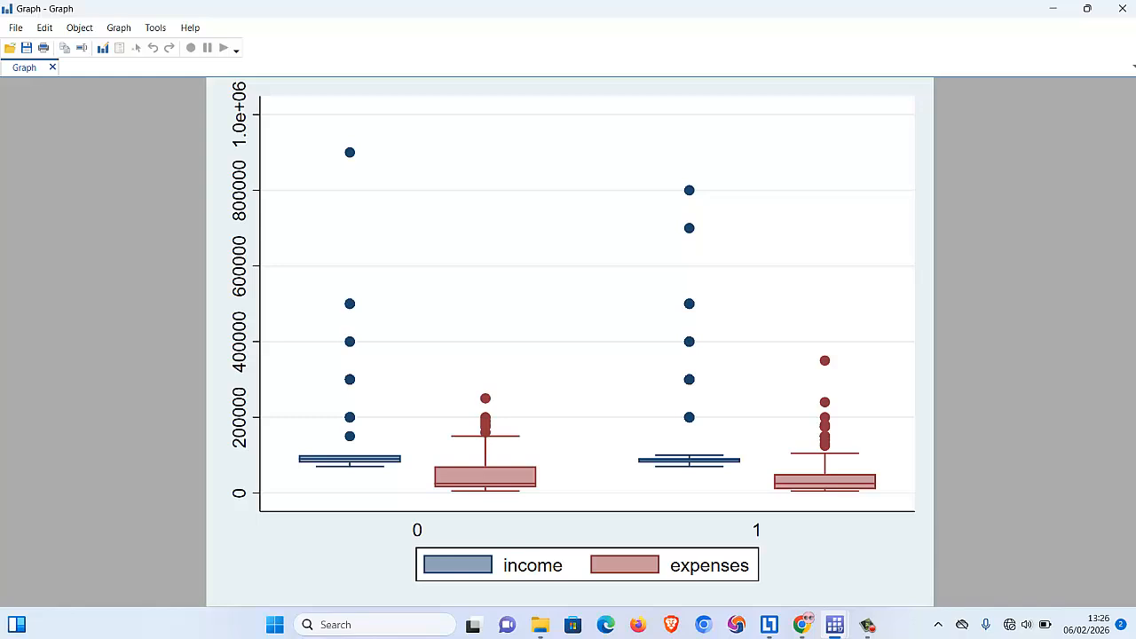
{"action": "left_click", "coordinate": [1086, 8]}
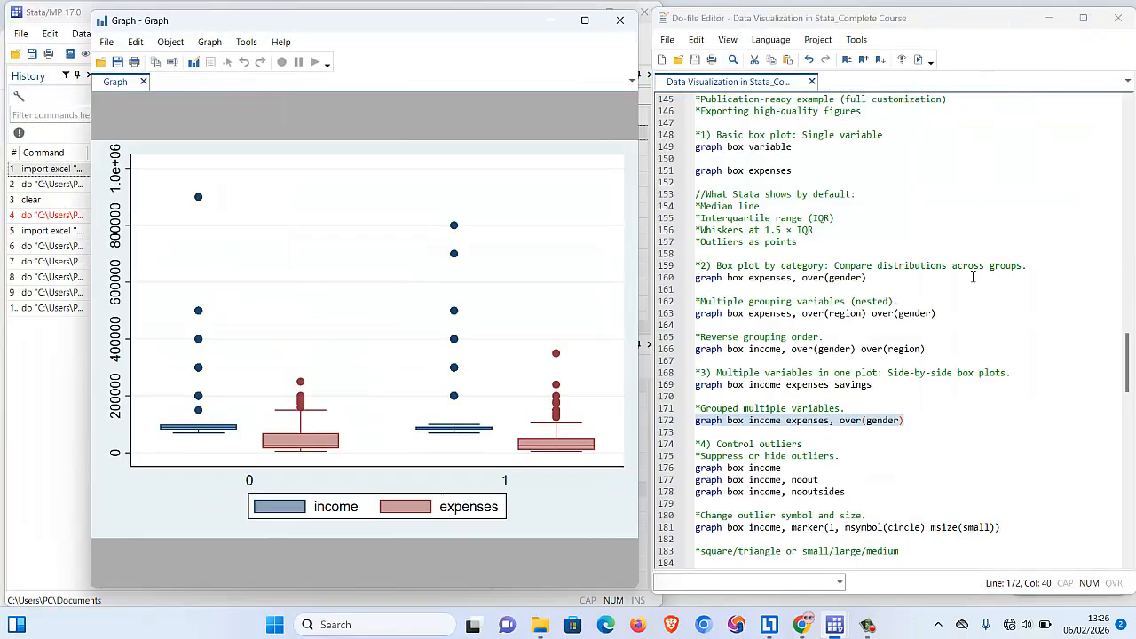
Examine how the gender grouping splits the income and expenses boxes, and close the graph window.
{"action": "left_click", "coordinate": [885, 421]}
{"action": "double_click", "coordinate": [885, 421]}
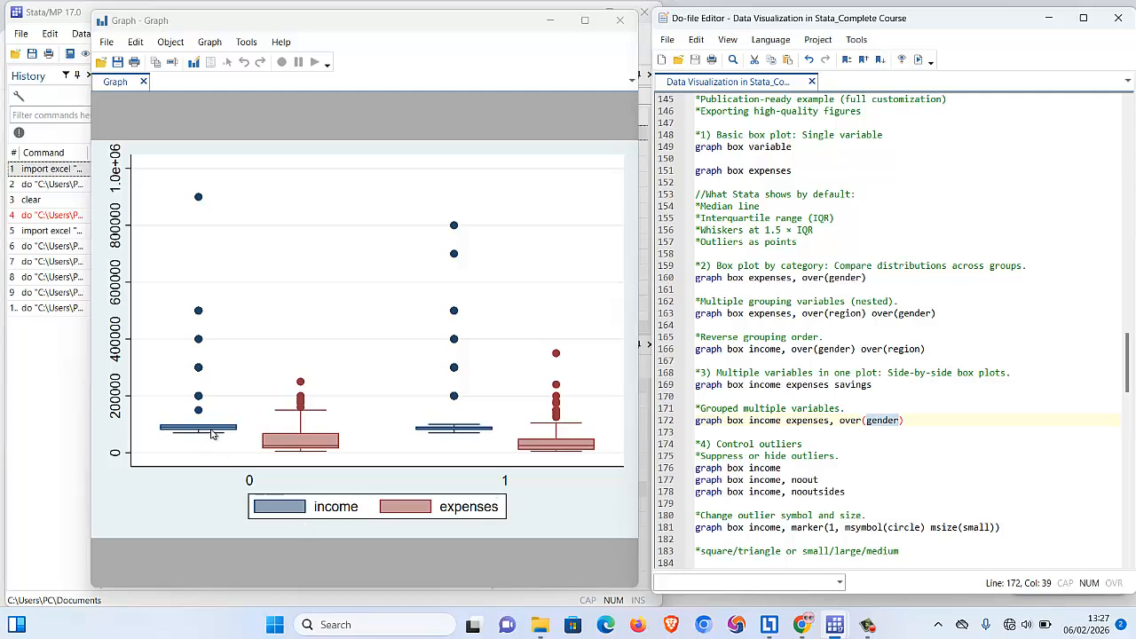
{"action": "left_click", "coordinate": [511, 494]}
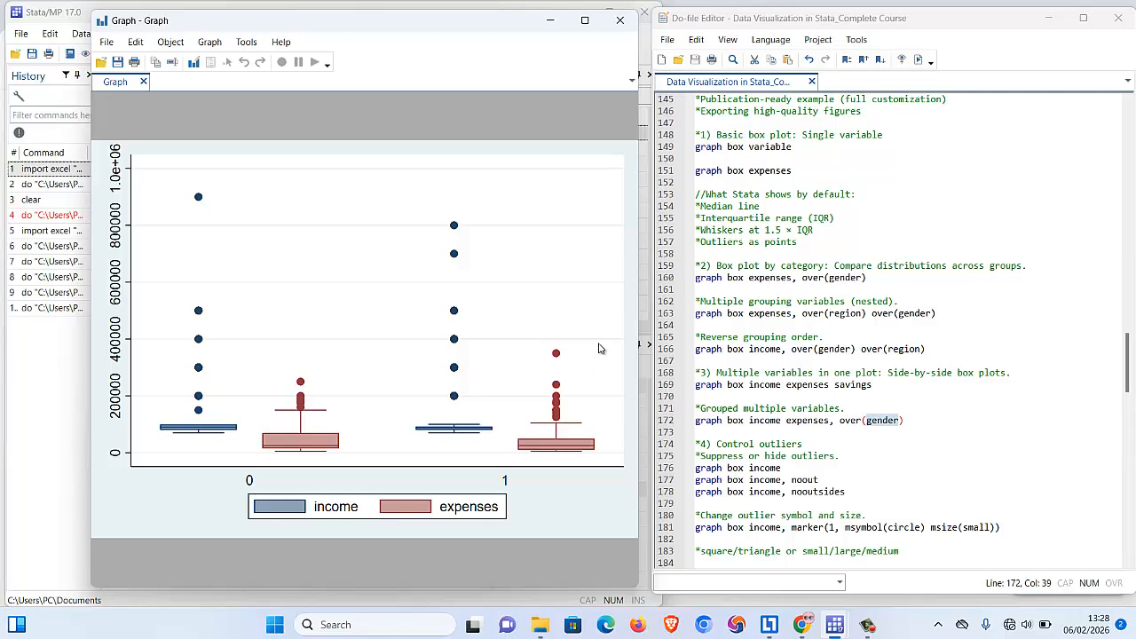
{"action": "left_click", "coordinate": [619, 20]}
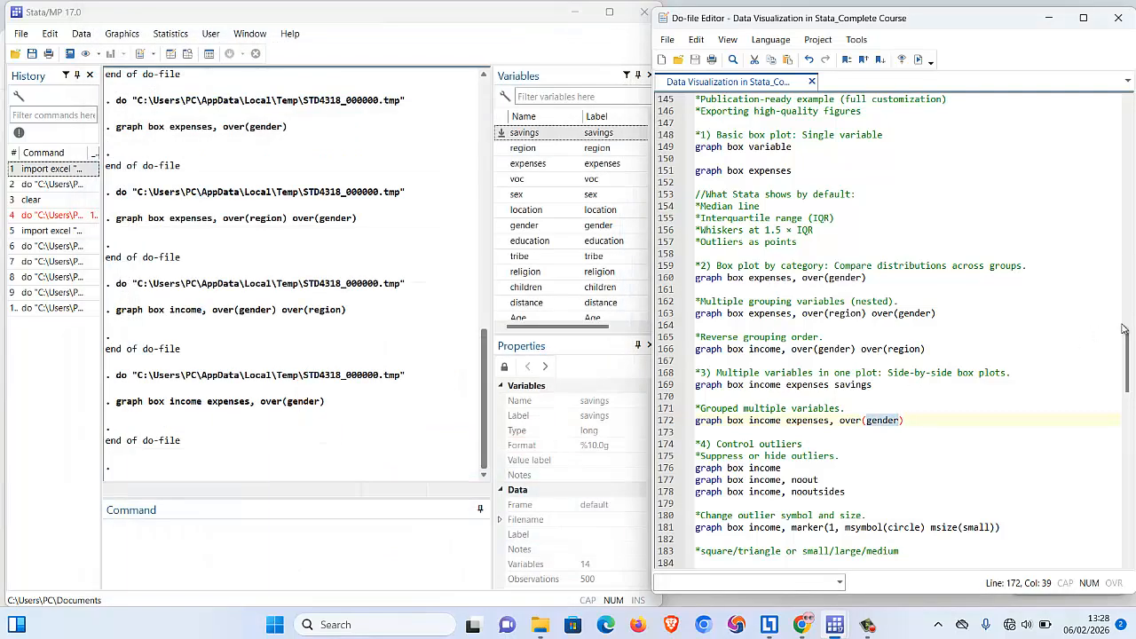
Run the grouped multiple variables command "graph box income expenses, over(gender)" again to redisplay its box plot.
{"action": "scroll", "coordinate": [1129, 358], "scroll_direction": "down", "scroll_amount": 3}
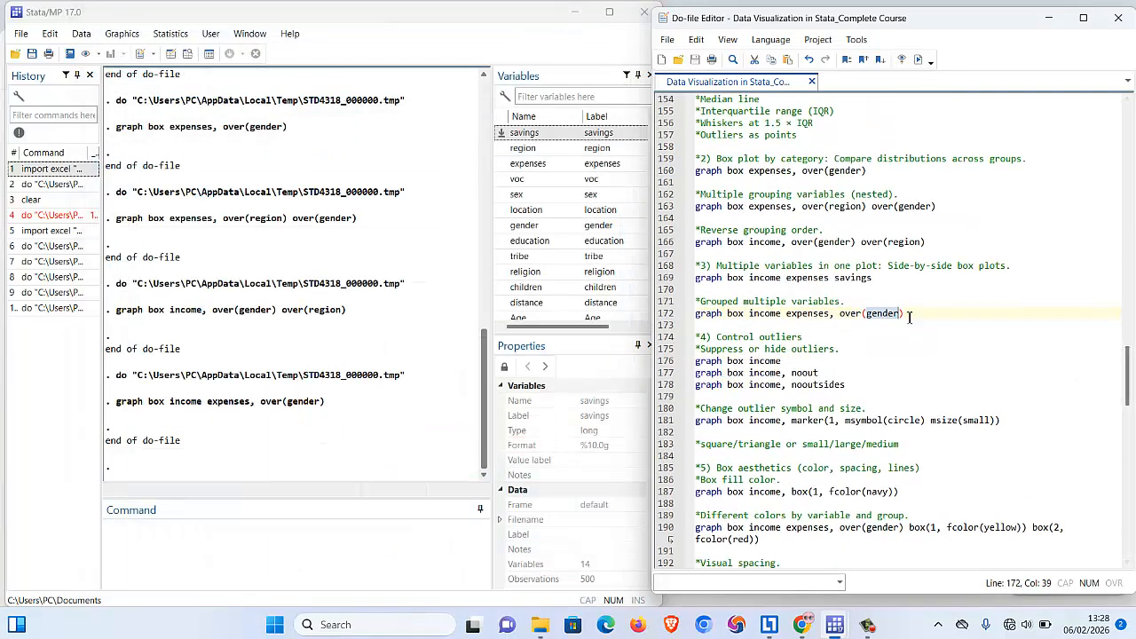
{"action": "left_click", "coordinate": [911, 313]}
{"action": "left_click_drag", "start_coordinate": [907, 315], "coordinate": [693, 316]}
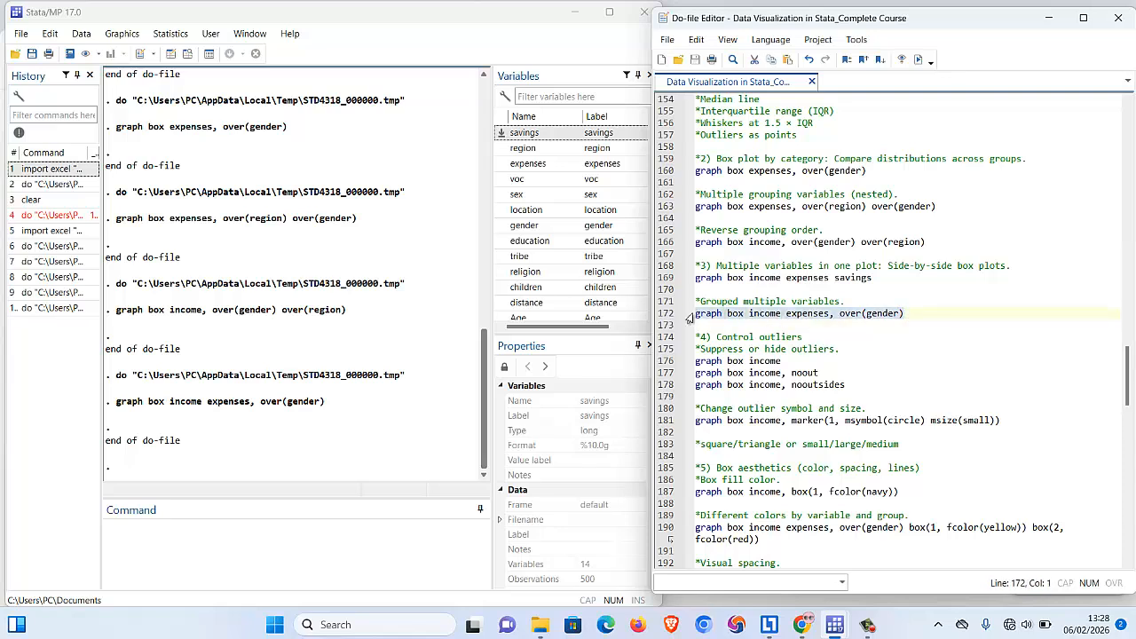
{"action": "left_click", "coordinate": [905, 58]}
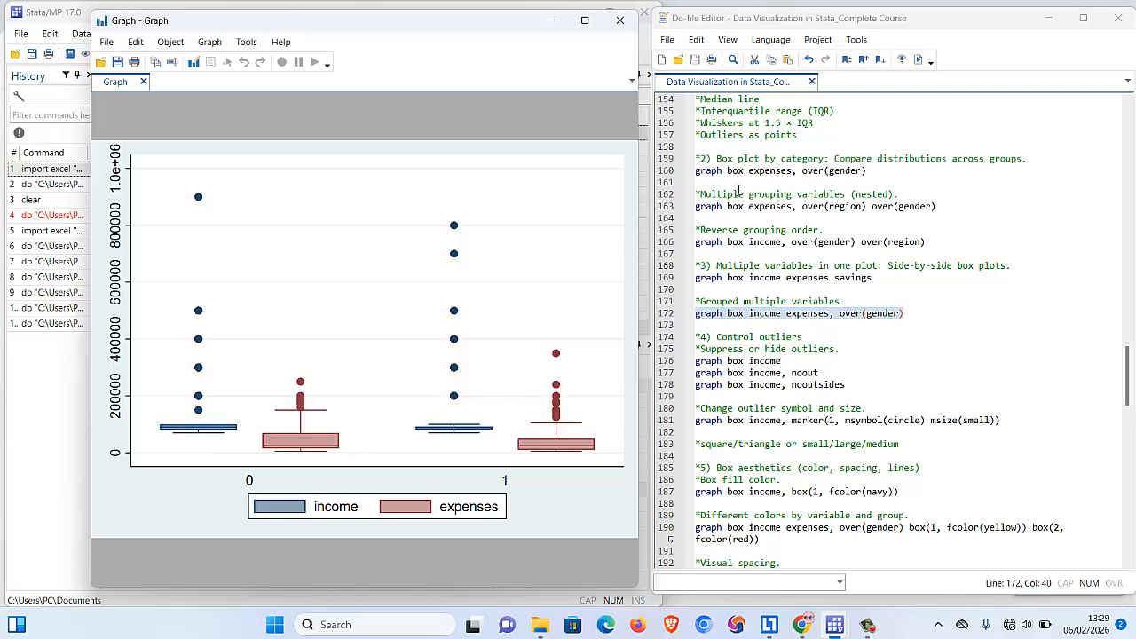
{"action": "left_click", "coordinate": [863, 314]}
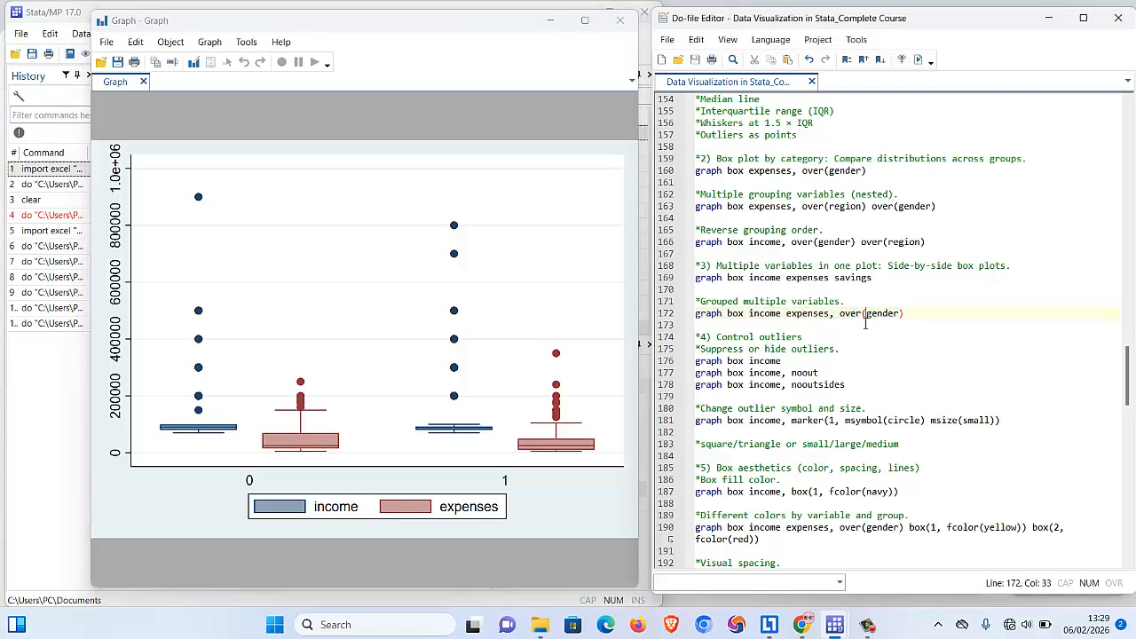
Run only "graph box income" from the Control outliers section to plot income with its outliers.
{"action": "double_click", "coordinate": [778, 364]}
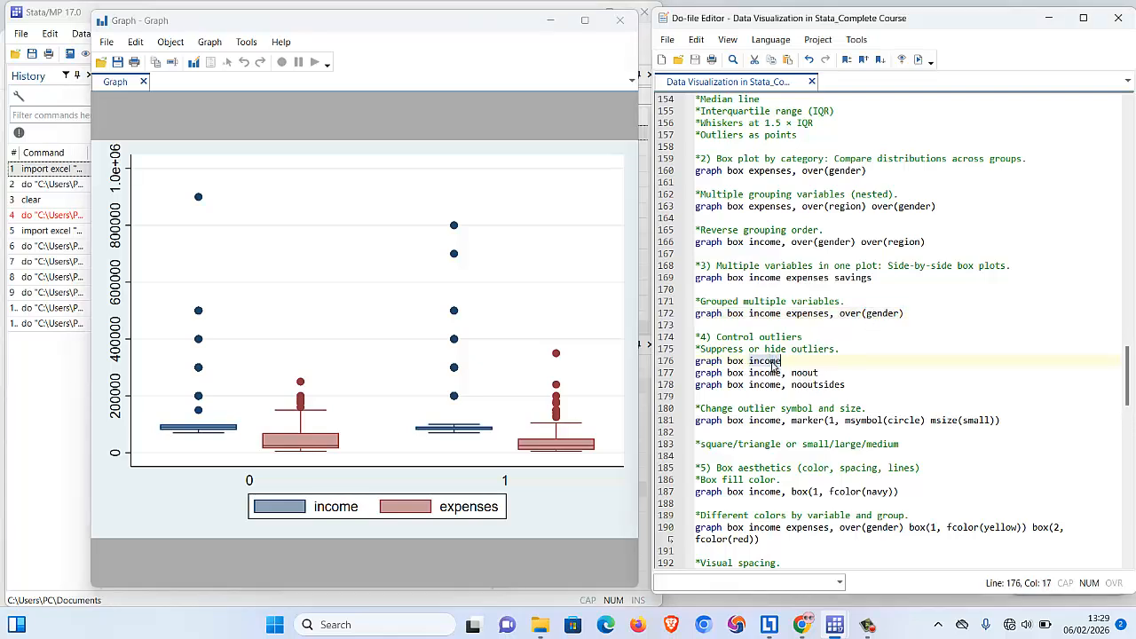
{"action": "left_click", "coordinate": [790, 361]}
{"action": "left_click_drag", "start_coordinate": [790, 361], "coordinate": [698, 364]}
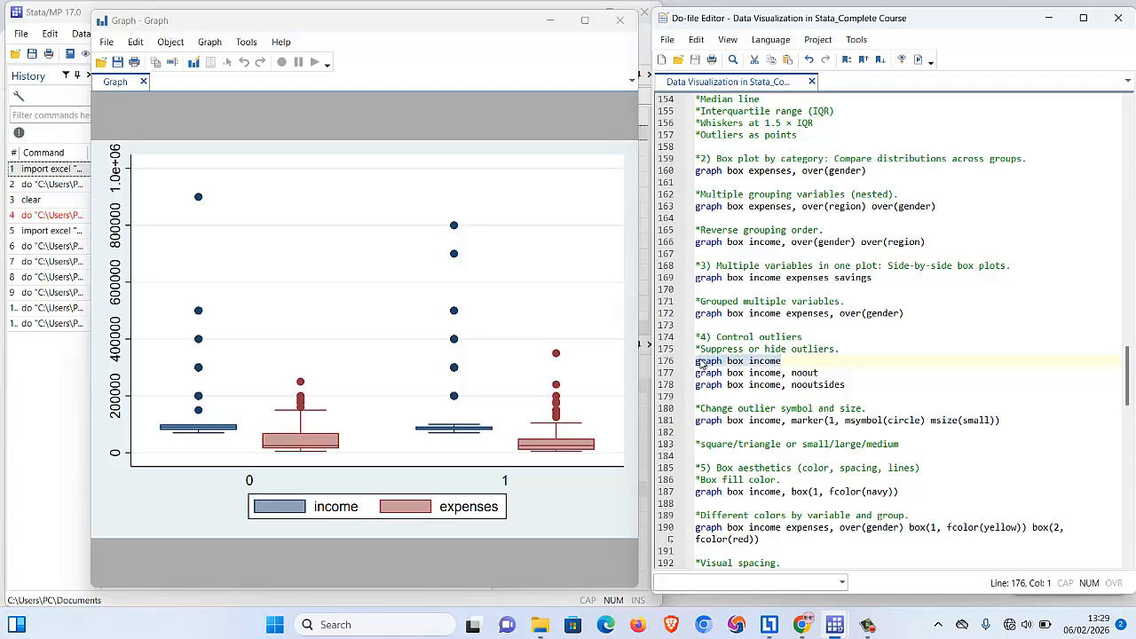
{"action": "left_click", "coordinate": [920, 59]}
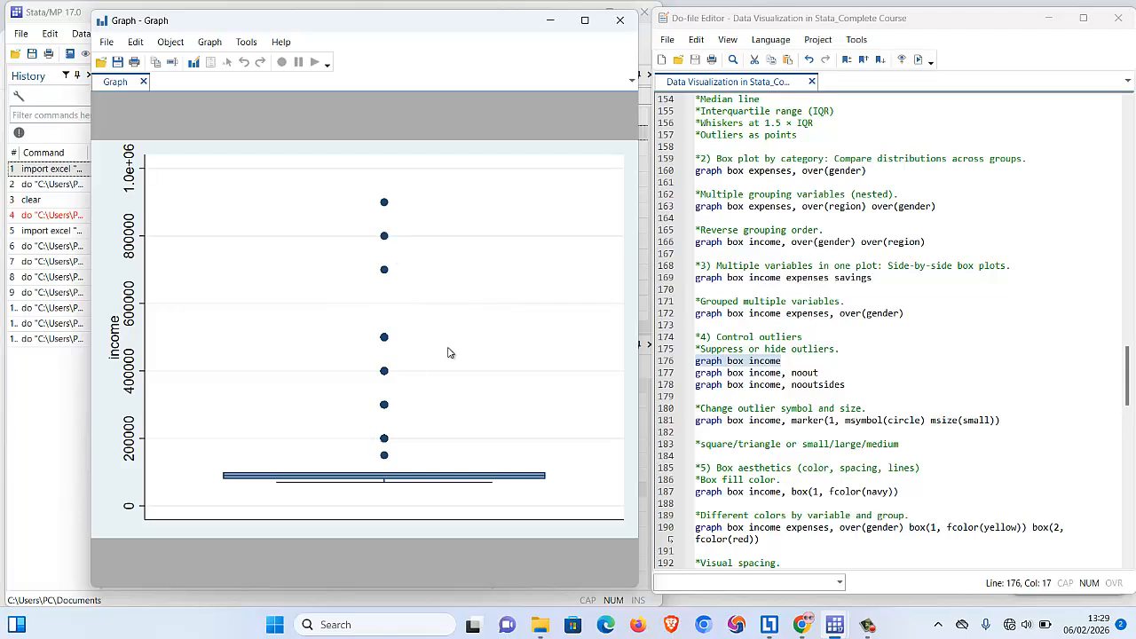
Run only "graph box income, noout" to draw the income box plot with the noout option.
{"action": "left_click", "coordinate": [828, 374]}
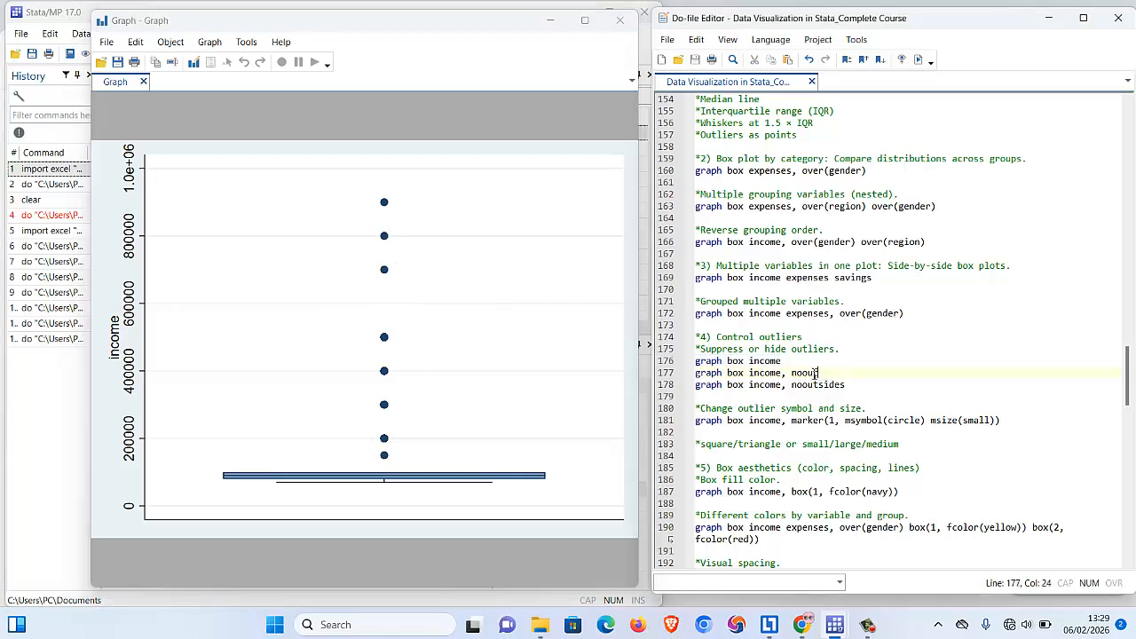
{"action": "left_click_drag", "start_coordinate": [818, 373], "coordinate": [791, 373]}
{"action": "left_click", "coordinate": [823, 374]}
{"action": "left_click_drag", "start_coordinate": [817, 374], "coordinate": [696, 374]}
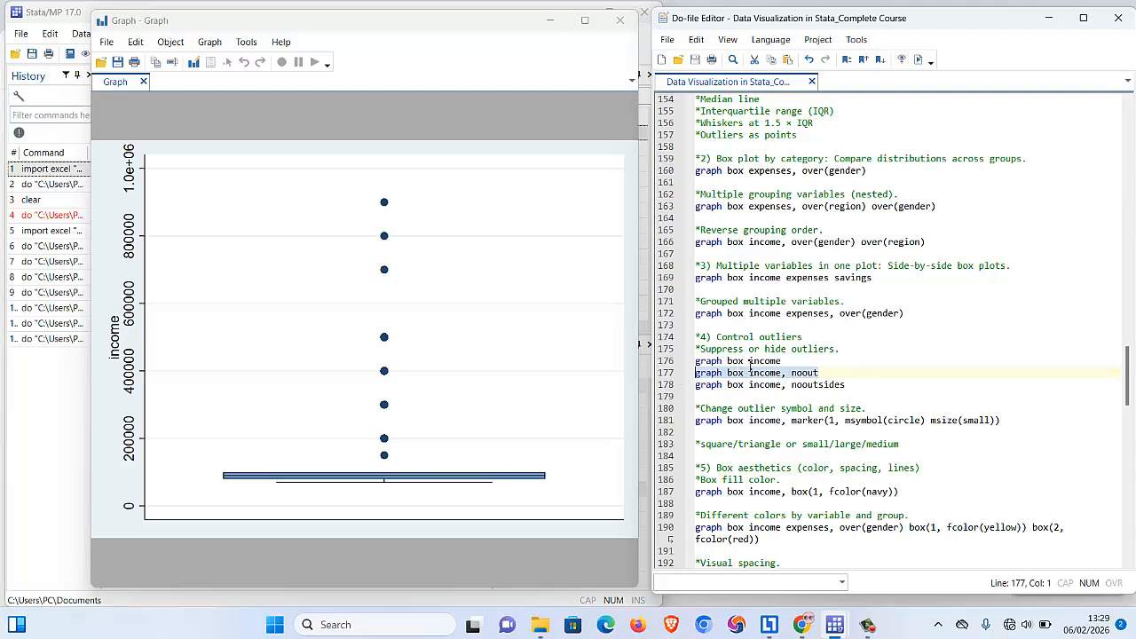
{"action": "left_click", "coordinate": [917, 59]}
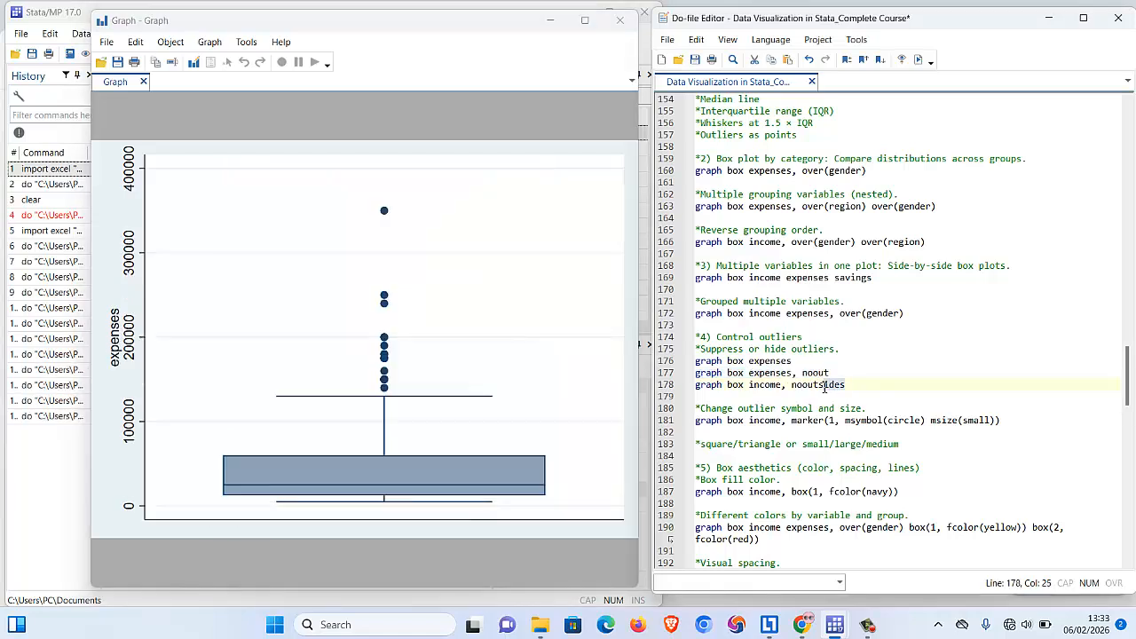
Run only "graph box income, nooutsides" to draw the income box plot without outside values.
{"action": "left_click_drag", "start_coordinate": [824, 387], "coordinate": [692, 392]}
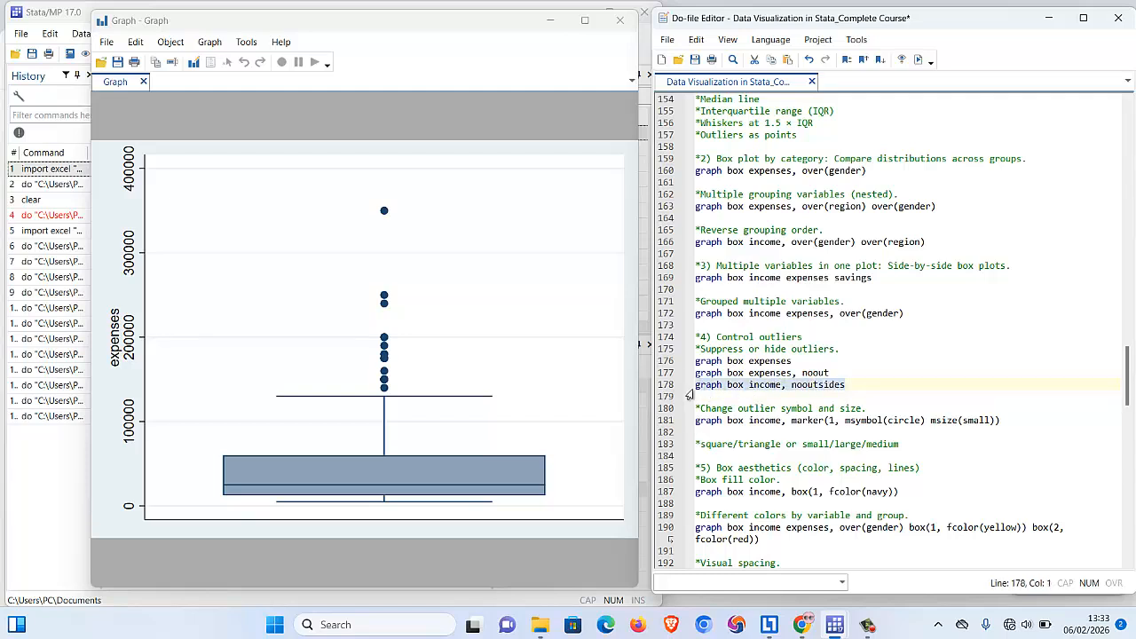
{"action": "double_click", "coordinate": [803, 385]}
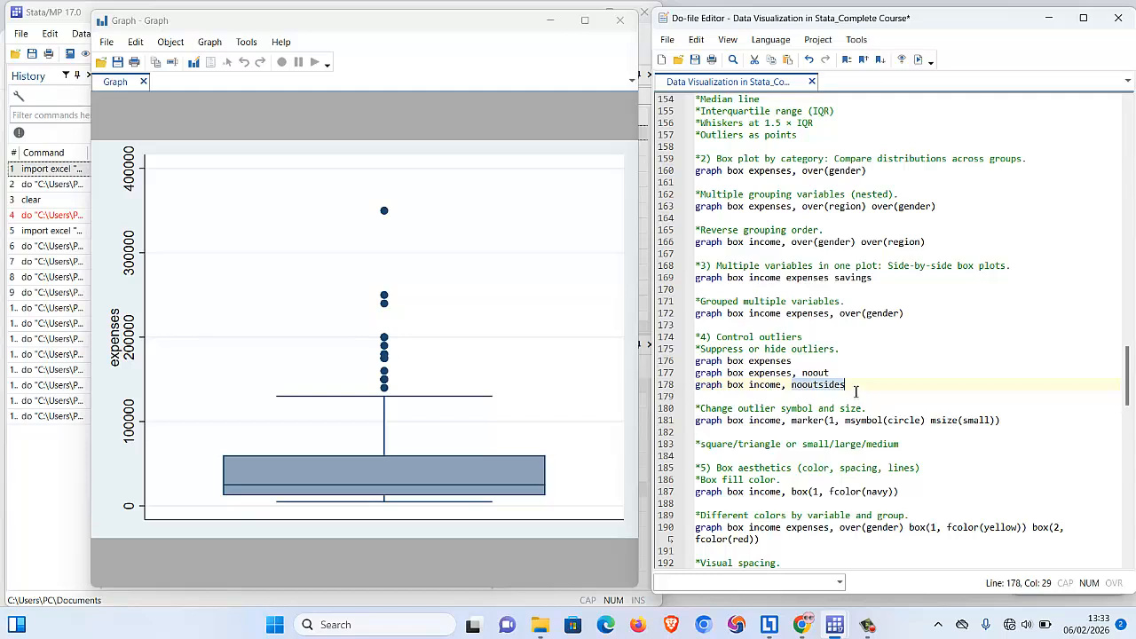
{"action": "left_click_drag", "start_coordinate": [856, 391], "coordinate": [632, 401]}
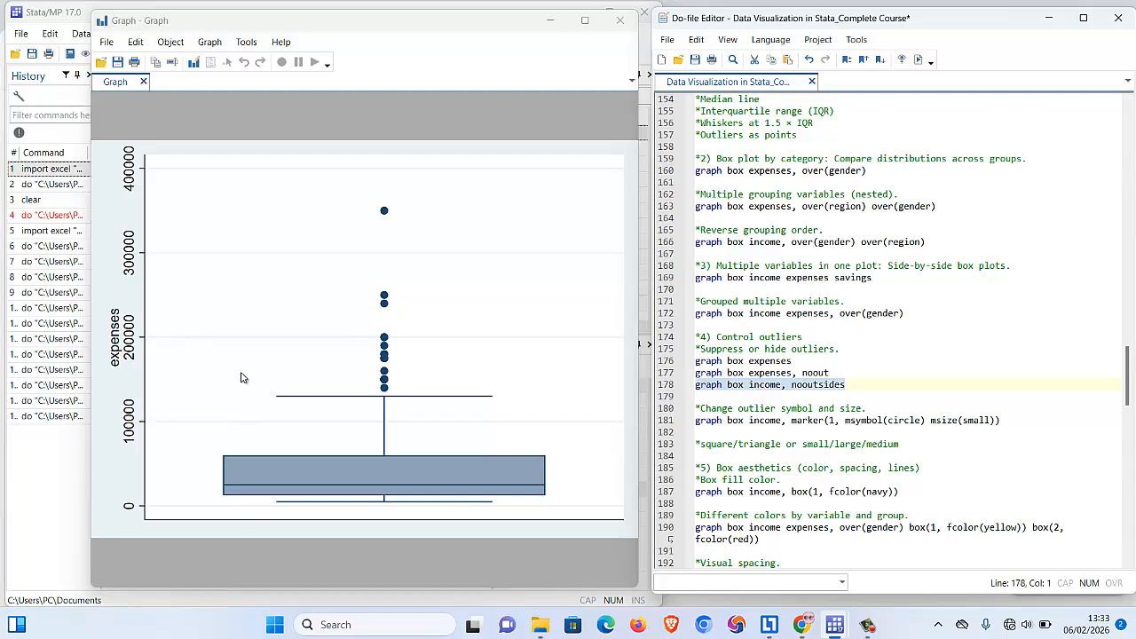
{"action": "left_click", "coordinate": [919, 60]}
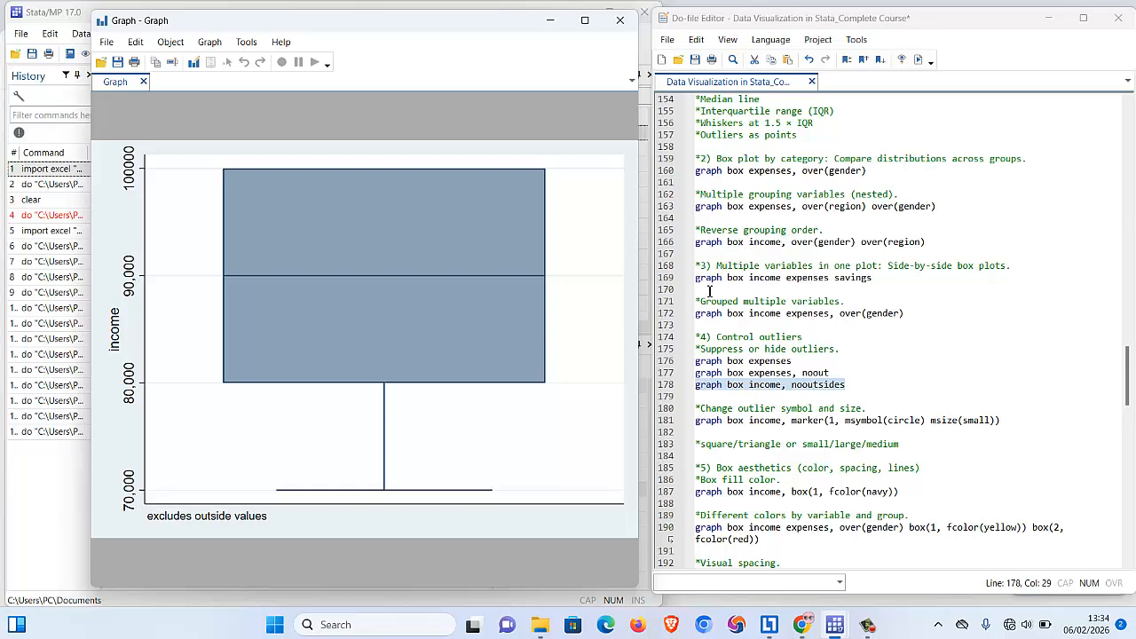
Run only "graph box expenses" from the Control outliers section to plot expenses with its outliers.
{"action": "left_click", "coordinate": [771, 385]}
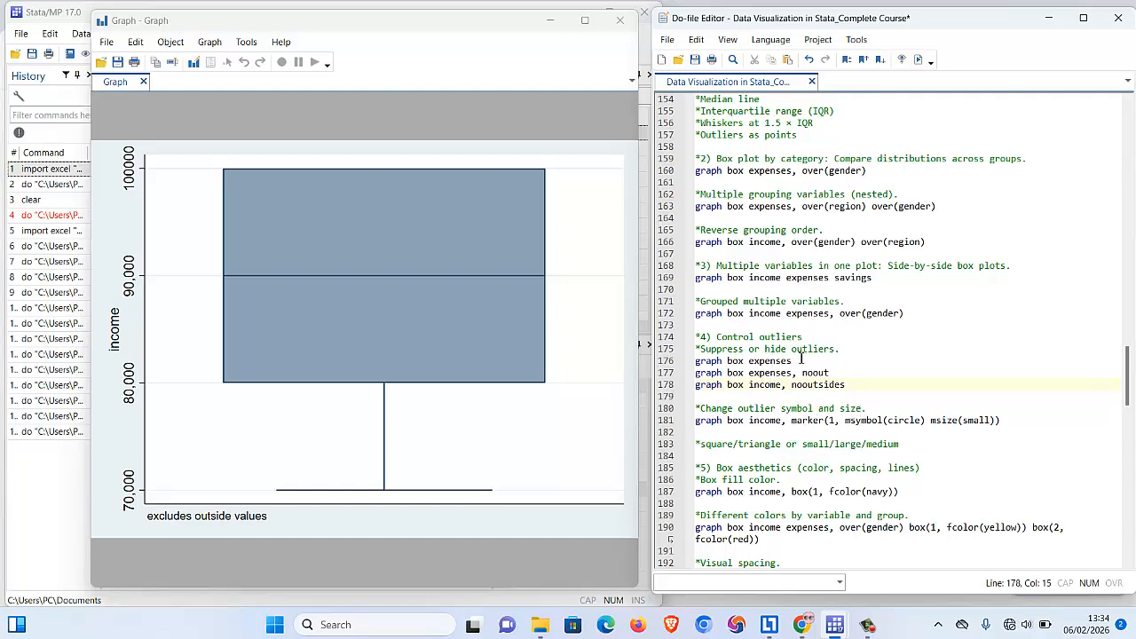
{"action": "left_click_drag", "start_coordinate": [801, 360], "coordinate": [685, 362]}
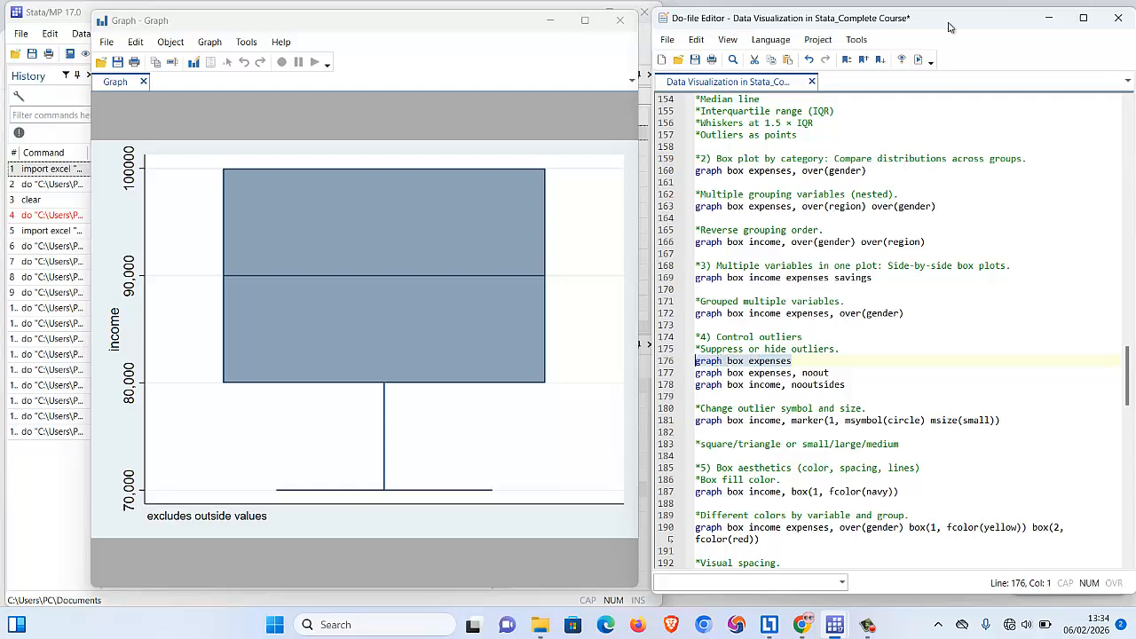
{"action": "left_click", "coordinate": [919, 58]}
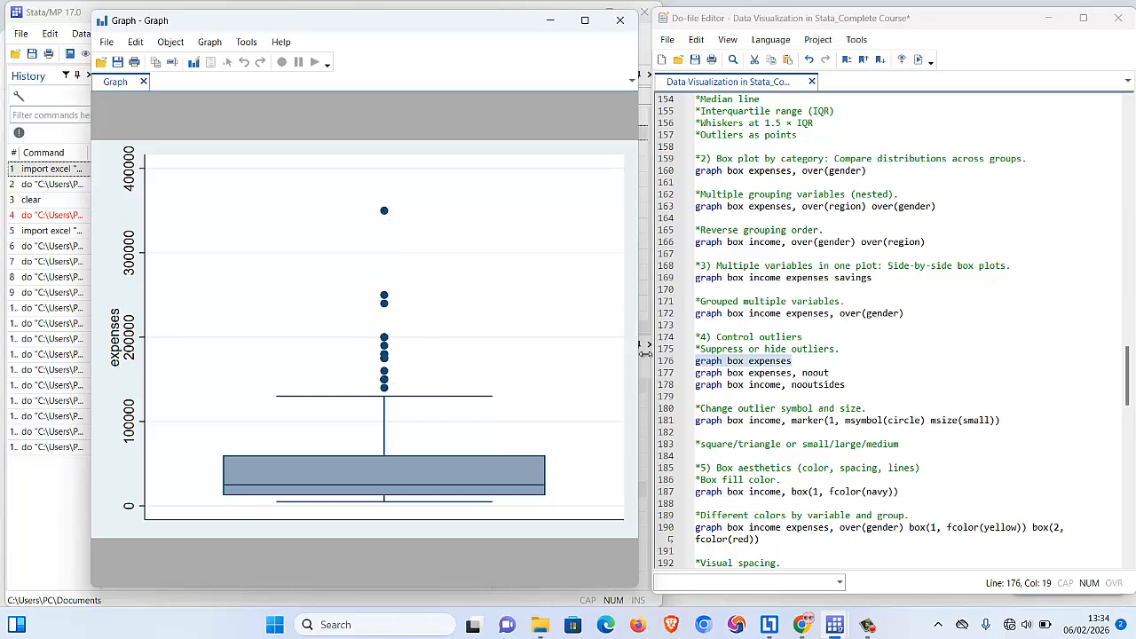
Examine the marker, msymbol and msize options of the income box plot command against the outlier points in the graph.
{"action": "left_click", "coordinate": [838, 434]}
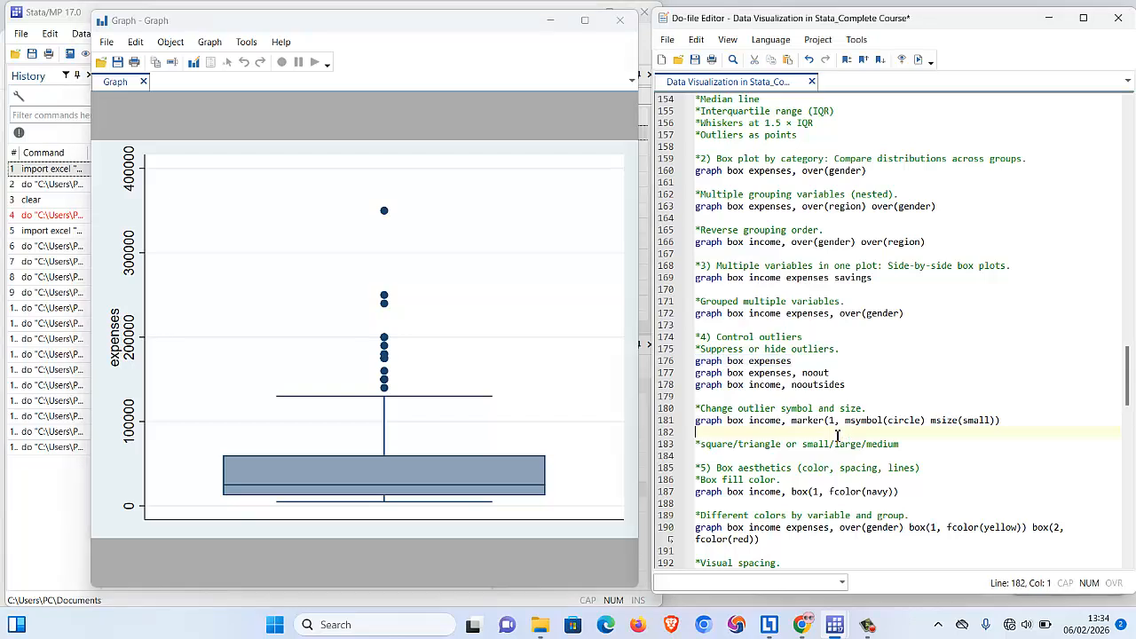
{"action": "left_click", "coordinate": [1012, 423]}
{"action": "left_click", "coordinate": [815, 423]}
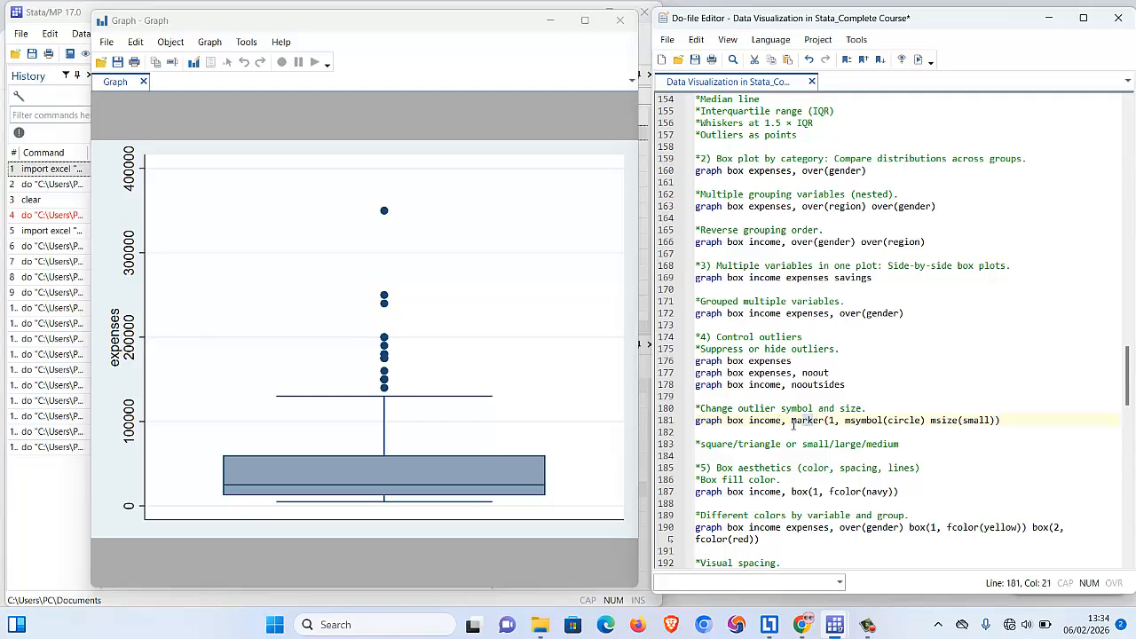
{"action": "left_click", "coordinate": [792, 423]}
{"action": "left_click_drag", "start_coordinate": [793, 423], "coordinate": [831, 423]}
{"action": "left_click", "coordinate": [826, 421]}
{"action": "left_click", "coordinate": [385, 213]}
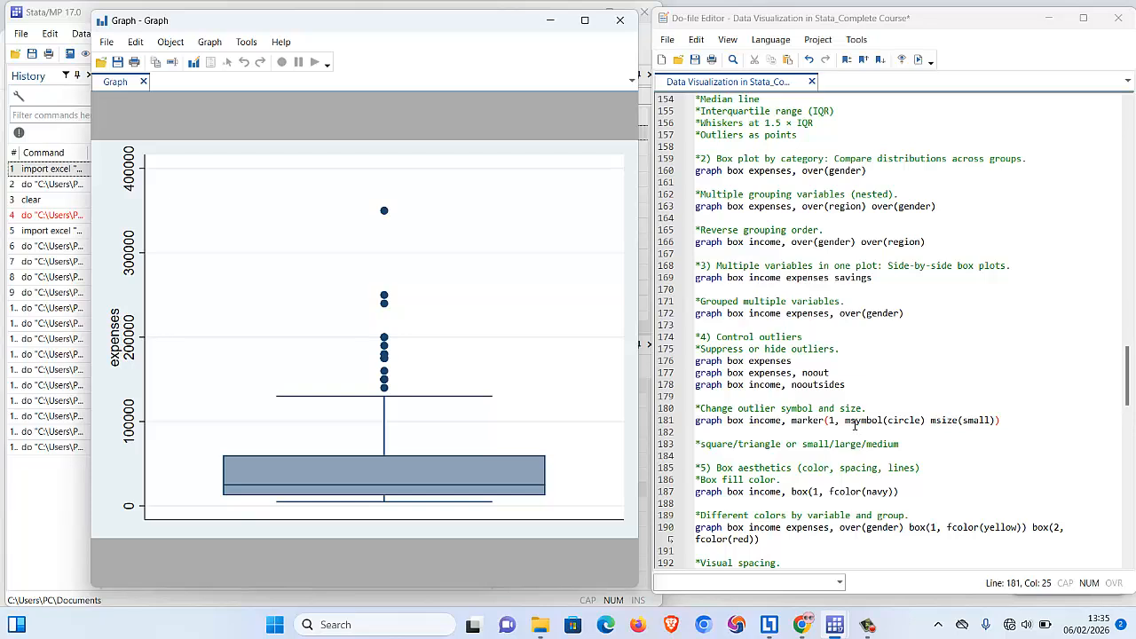
{"action": "left_click", "coordinate": [902, 422]}
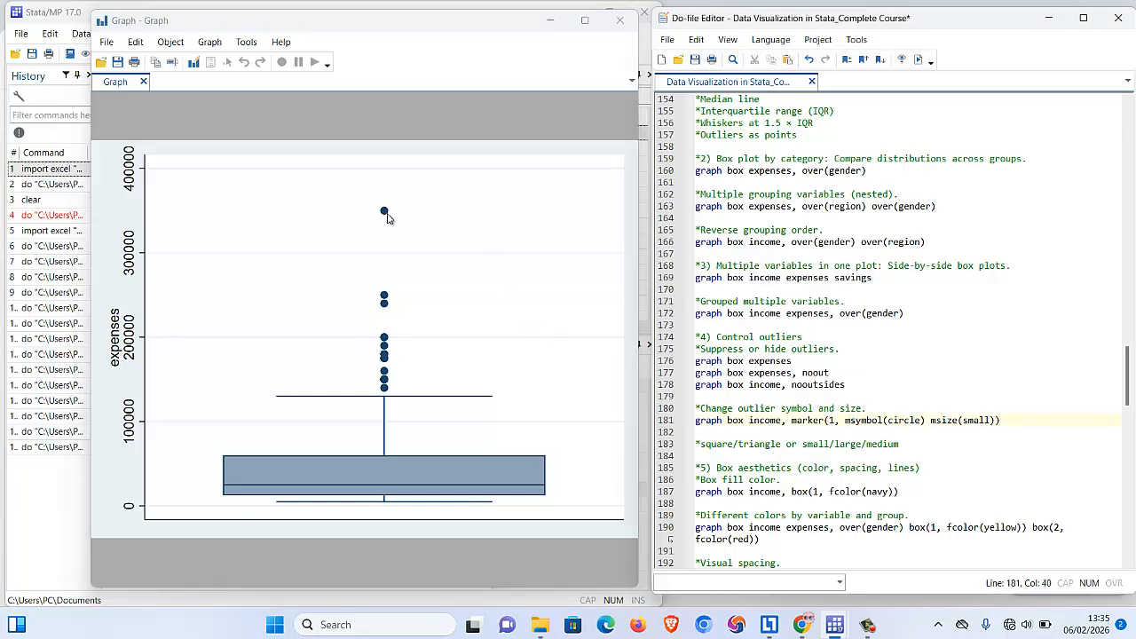
Change the outlier marker options in the income box plot command to msymbol(triangle) and msize(large).
{"action": "triple_click", "coordinate": [947, 422]}
{"action": "double_click", "coordinate": [947, 423]}
{"action": "double_click", "coordinate": [895, 423]}
{"action": "type", "text": "tr"}
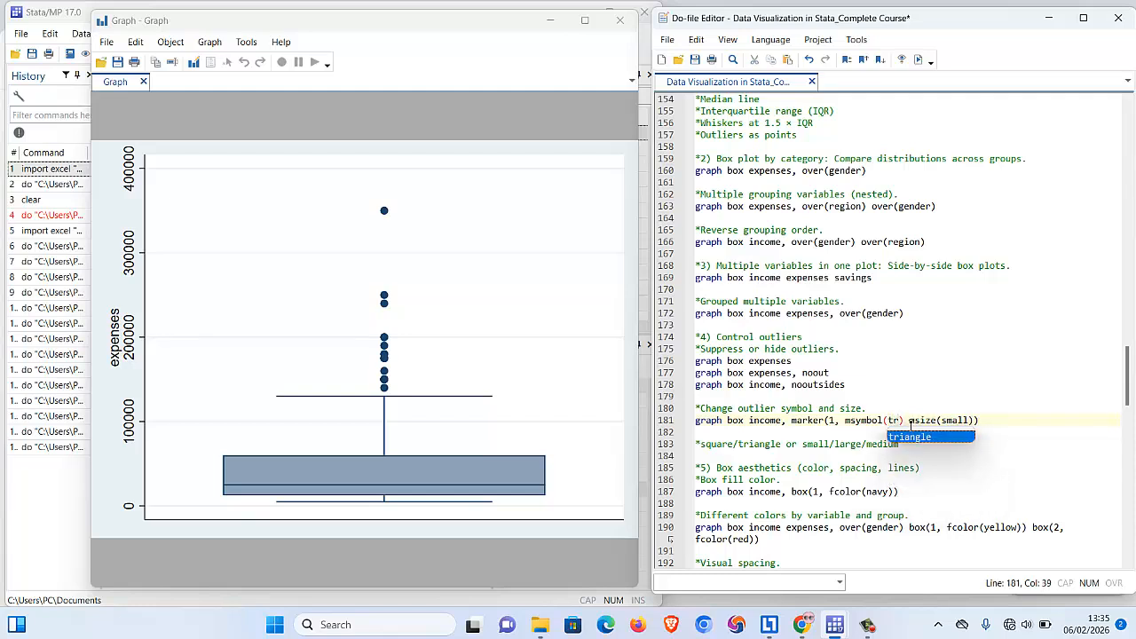
{"action": "type", "text": "iangle"}
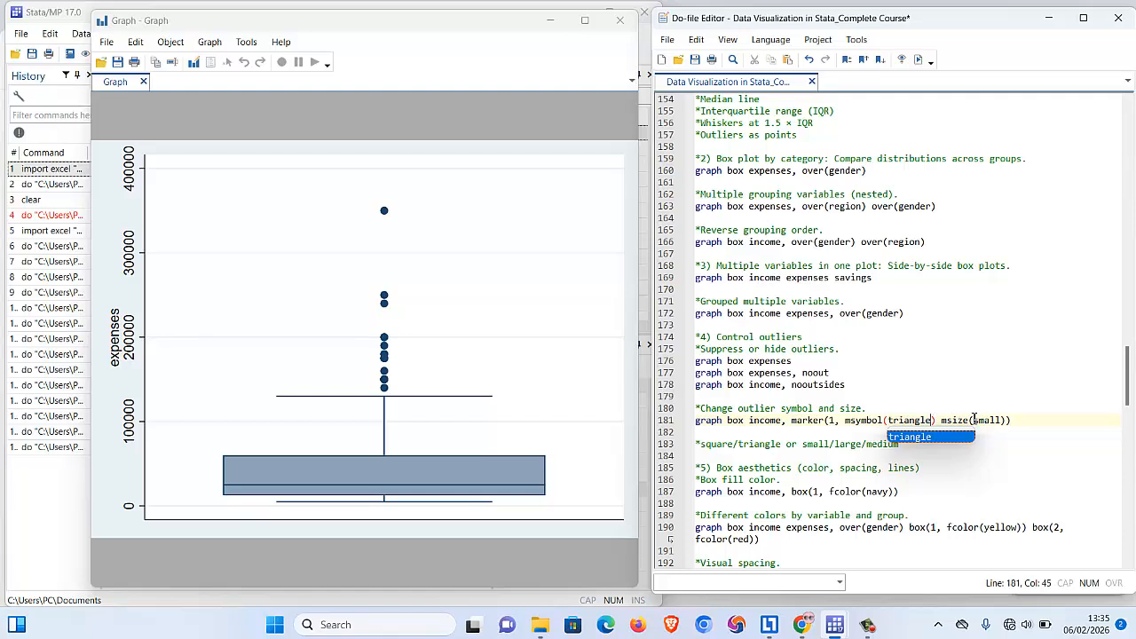
{"action": "double_click", "coordinate": [987, 424]}
{"action": "type", "text": "la"}
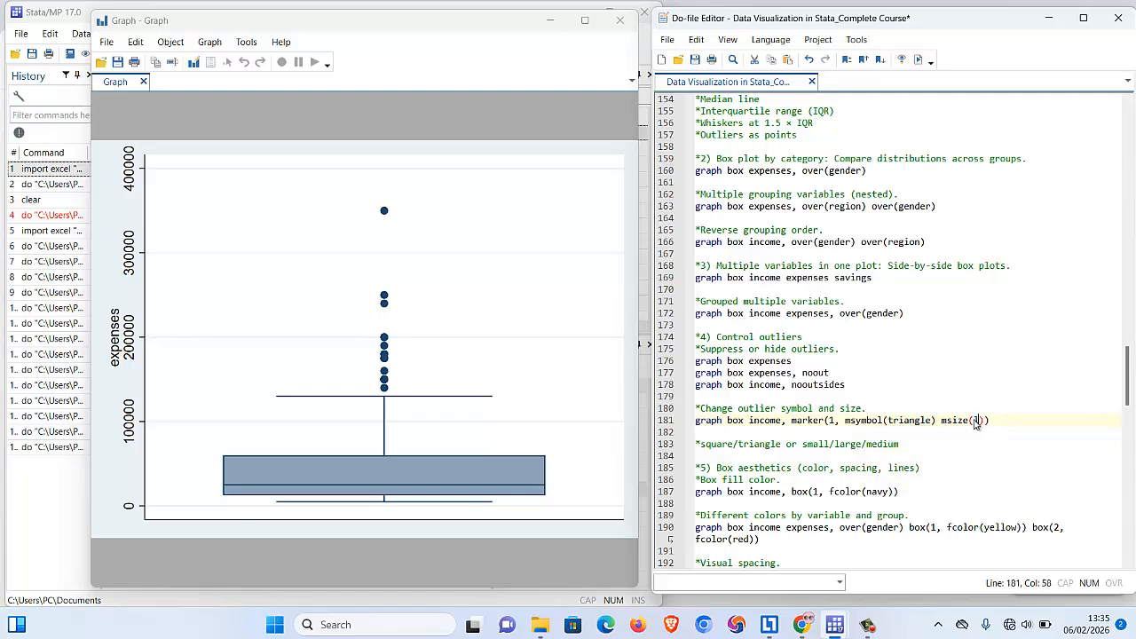
{"action": "type", "text": "rge"}
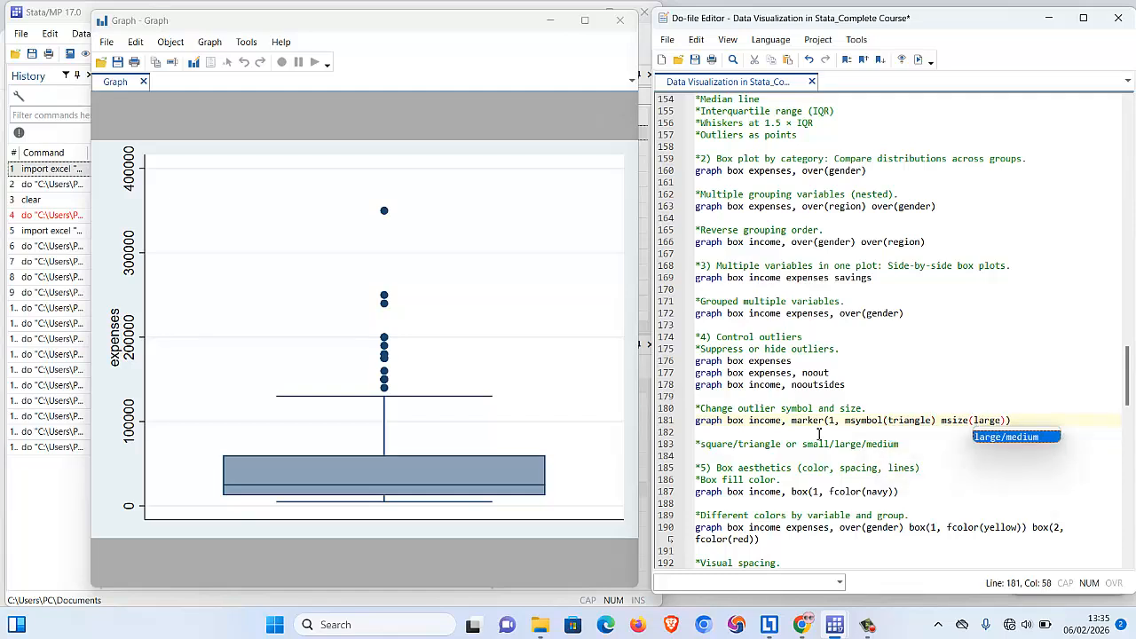
{"action": "key", "text": "Escape"}
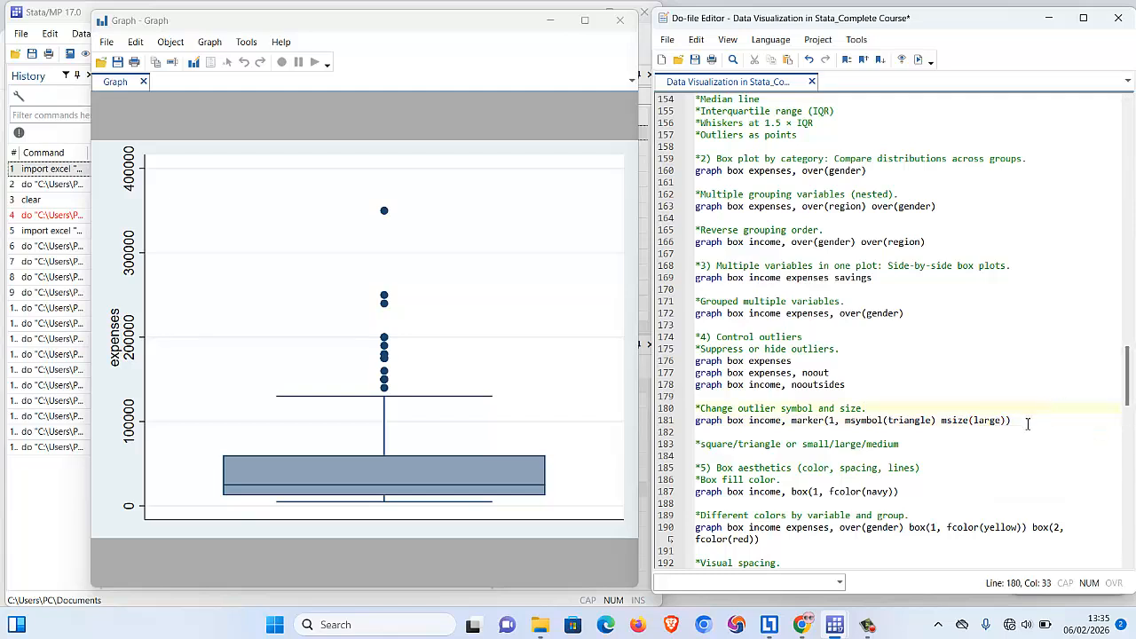
Run only "graph box income, marker(1, msymbol(triangle) msize(large))" to draw the income outliers as large triangles.
{"action": "left_click", "coordinate": [957, 421]}
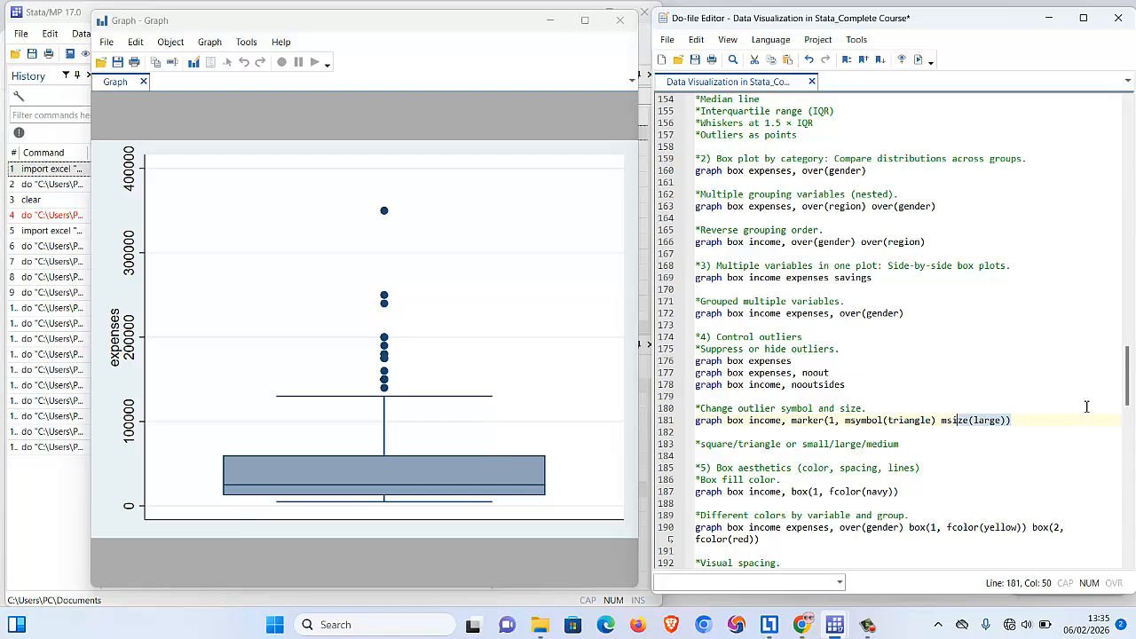
{"action": "left_click", "coordinate": [1058, 419]}
{"action": "left_click_drag", "start_coordinate": [1059, 419], "coordinate": [698, 420]}
{"action": "key", "text": "ctrl+d"}
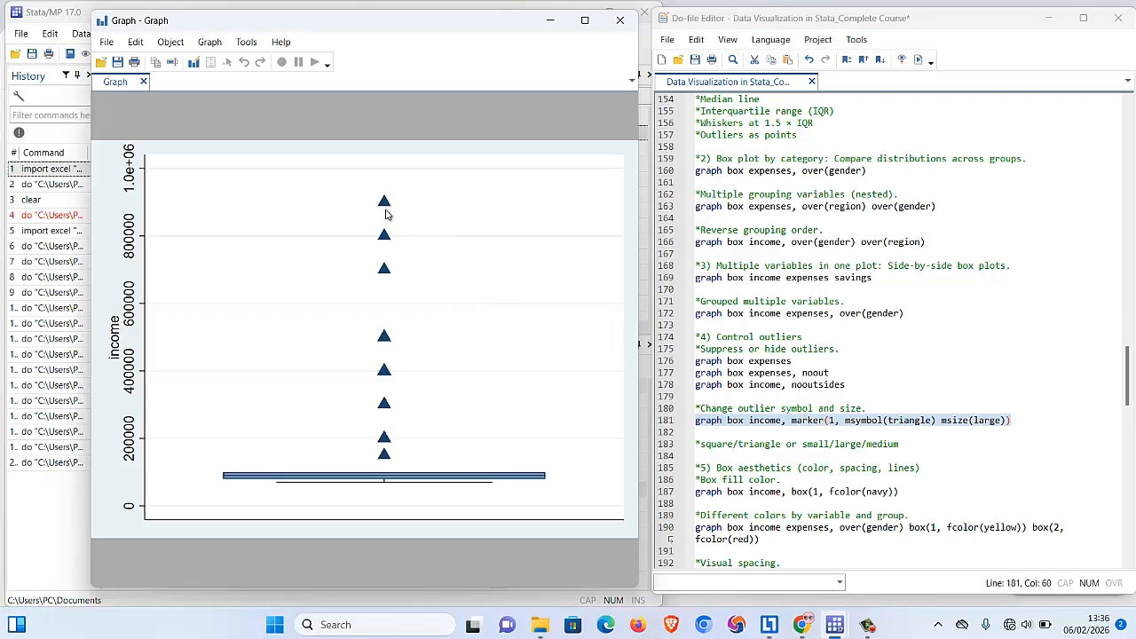
{"action": "double_click", "coordinate": [911, 420]}
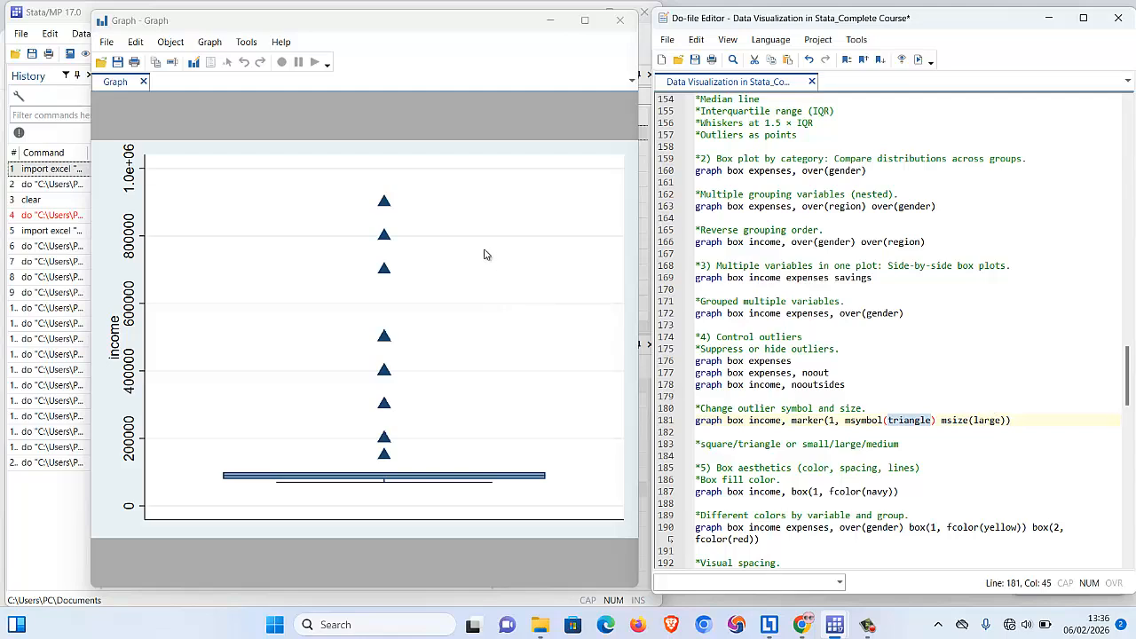
{"action": "double_click", "coordinate": [990, 421]}
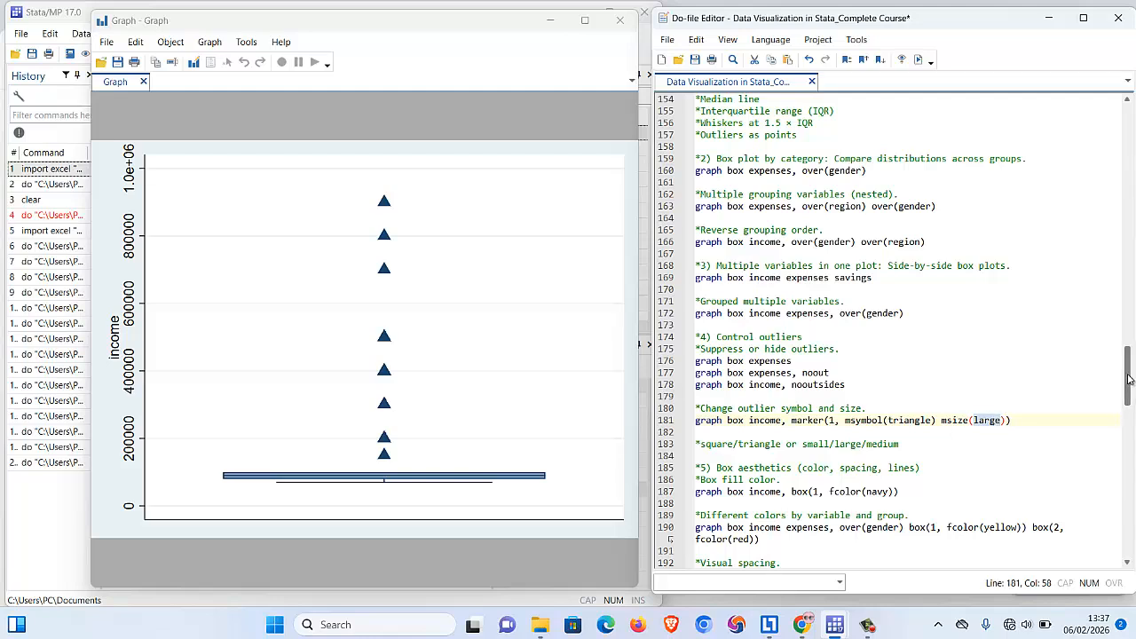
Set the fill color to red in the income command under the "Box fill color" comment.
{"action": "left_click_drag", "start_coordinate": [1130, 373], "coordinate": [1130, 385]}
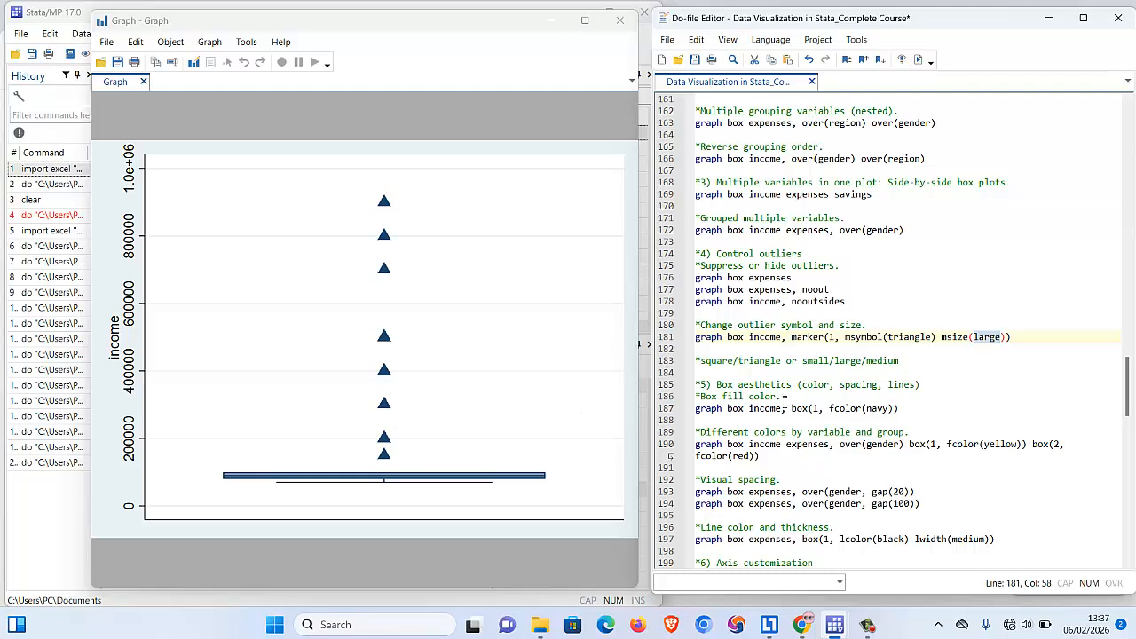
{"action": "left_click", "coordinate": [905, 408]}
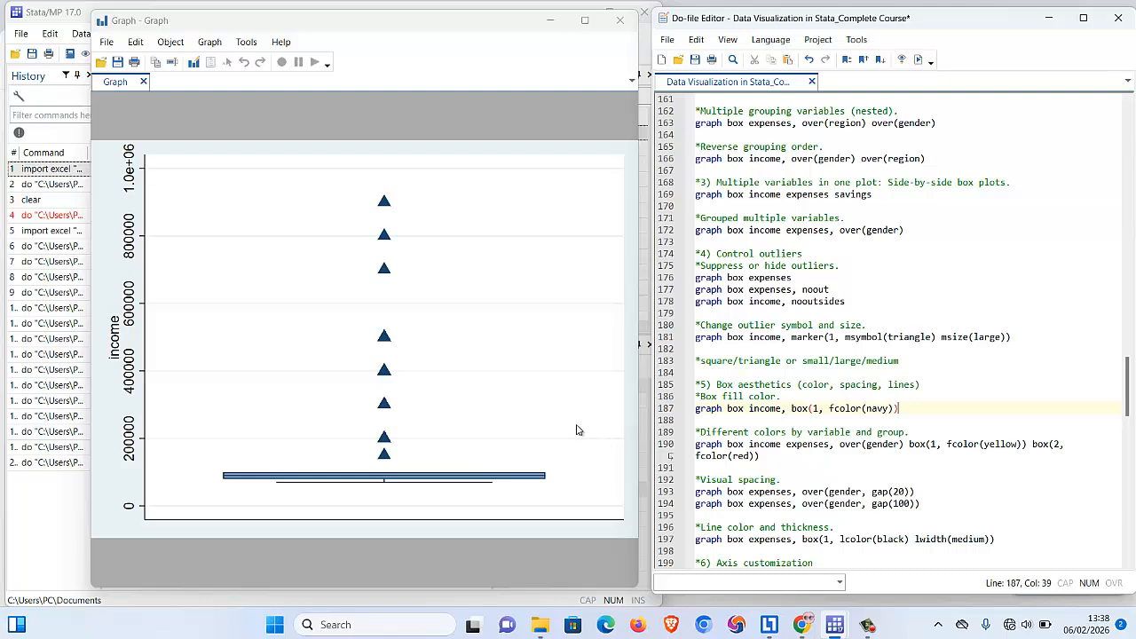
{"action": "double_click", "coordinate": [877, 409]}
{"action": "triple_click", "coordinate": [886, 410]}
{"action": "double_click", "coordinate": [884, 411]}
{"action": "type", "text": "red"}
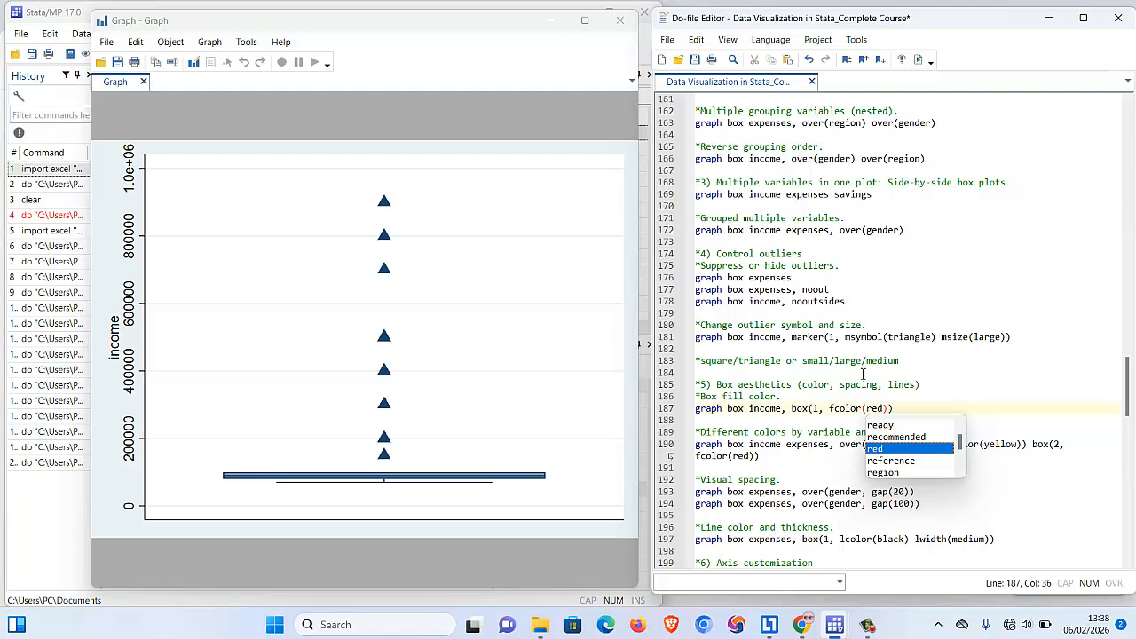
Run only "graph box income, box(1, fcolor(red))" to draw the income box plot with a red fill.
{"action": "left_click", "coordinate": [908, 412]}
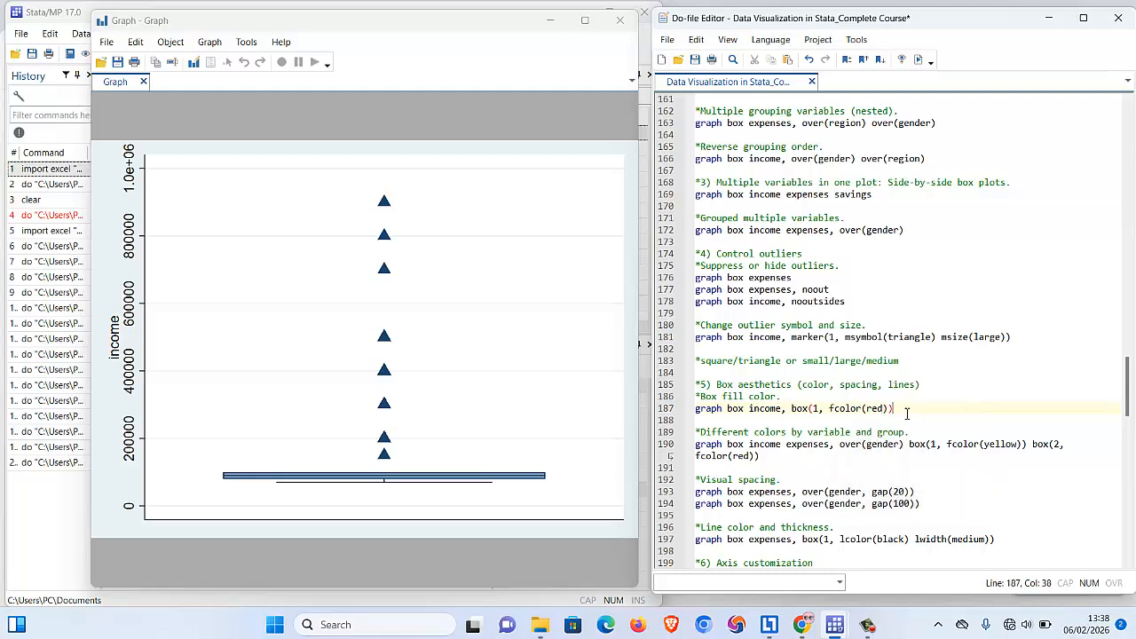
{"action": "key", "text": "shift+Home"}
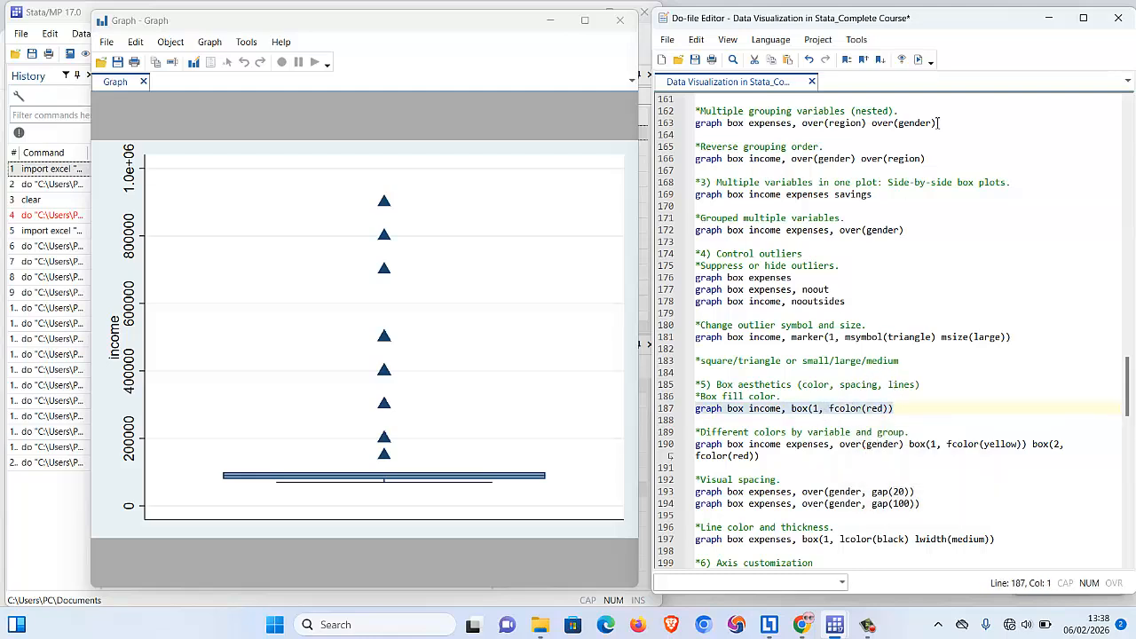
{"action": "left_click", "coordinate": [920, 59]}
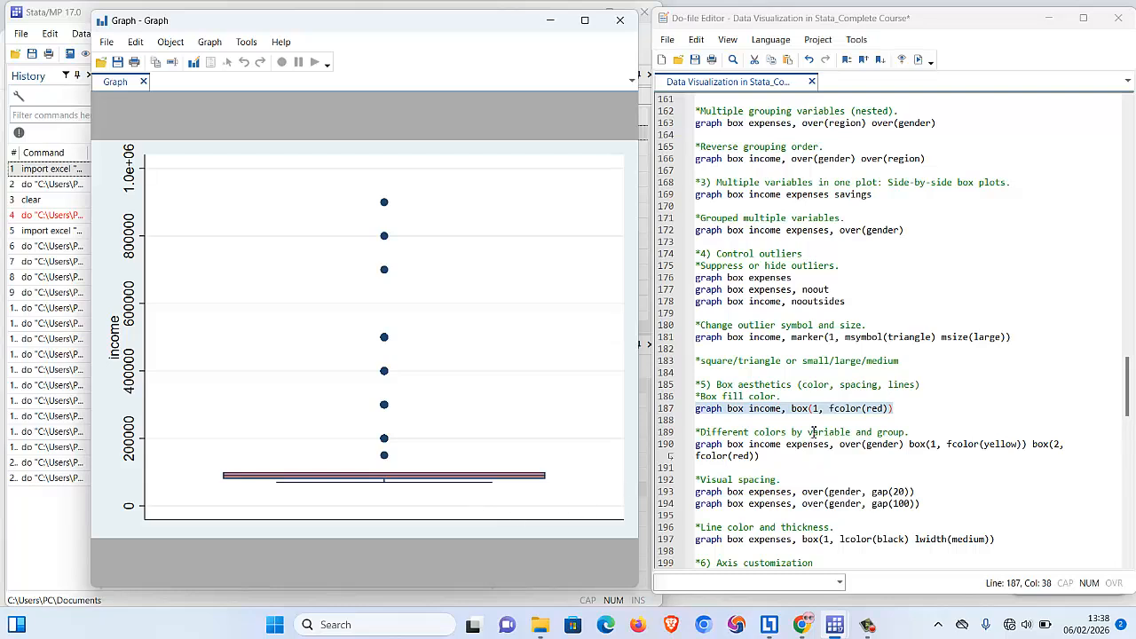
{"action": "double_click", "coordinate": [874, 409]}
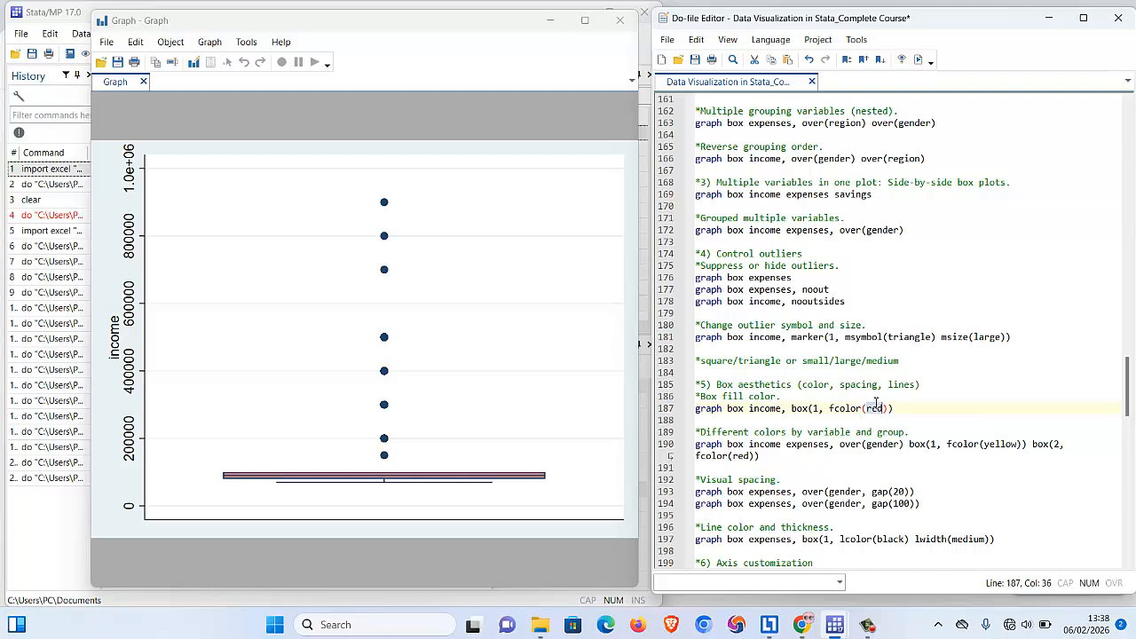
{"action": "key", "text": "Up"}
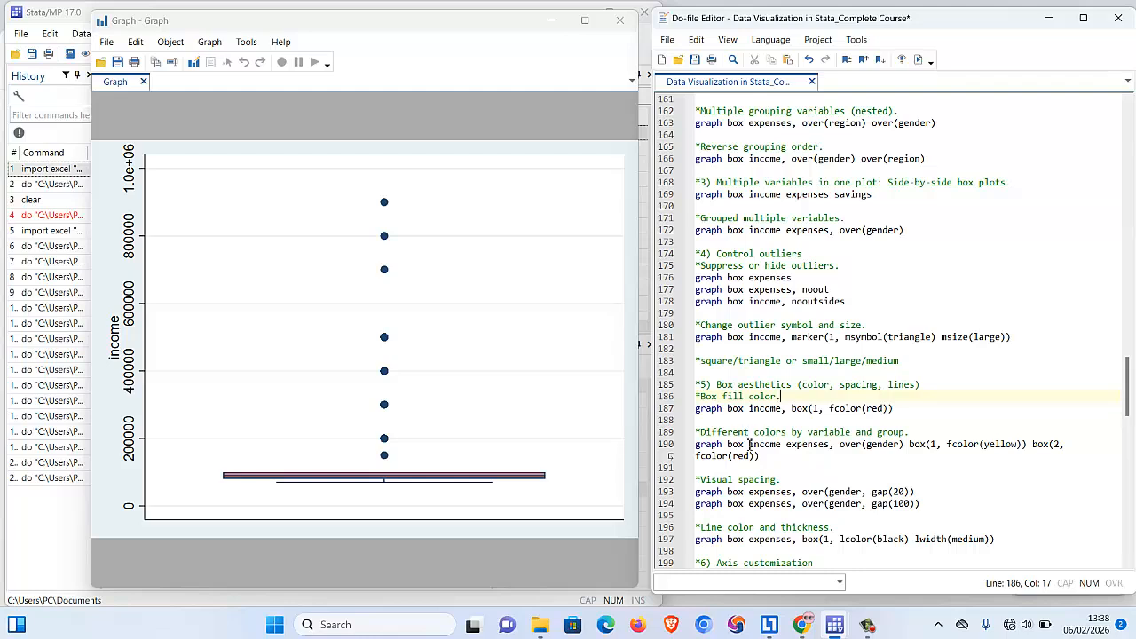
Set the second box's fill color to pink in the income and expenses command under "Different colors by variable and group".
{"action": "scroll", "coordinate": [753, 435], "scroll_direction": "down", "scroll_amount": 1}
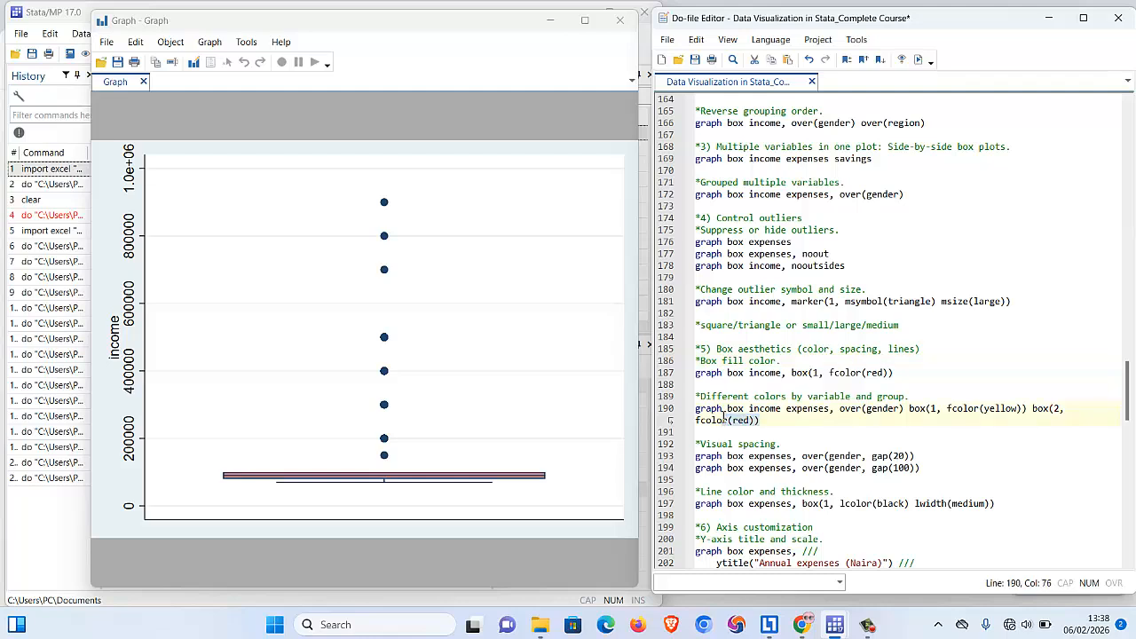
{"action": "left_click", "coordinate": [706, 410]}
{"action": "left_click", "coordinate": [702, 409]}
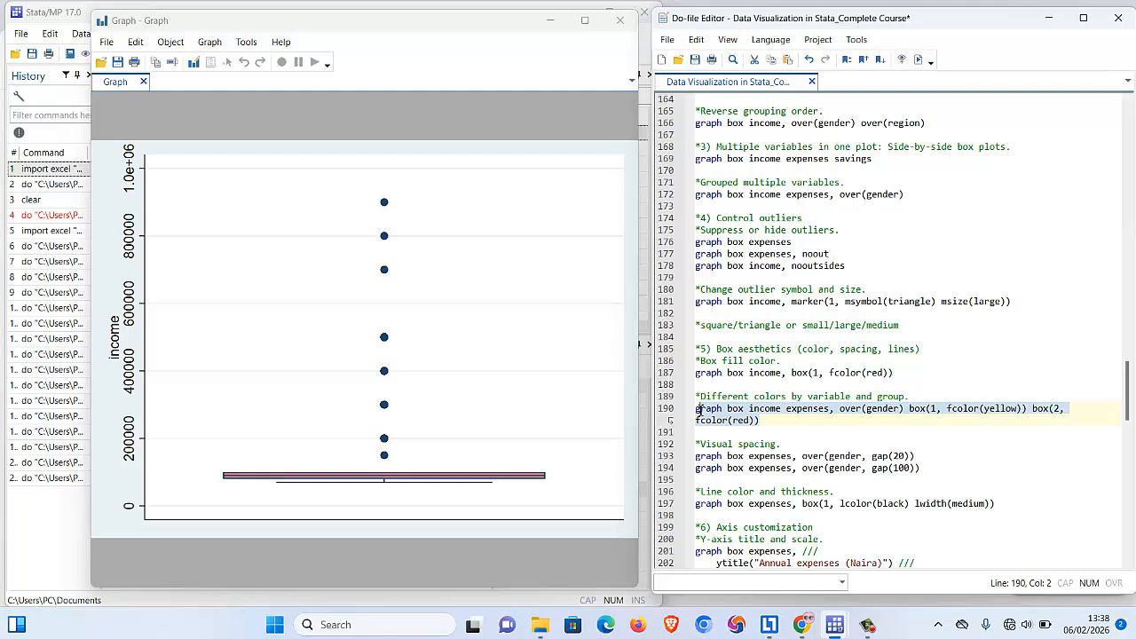
{"action": "key", "text": "End"}
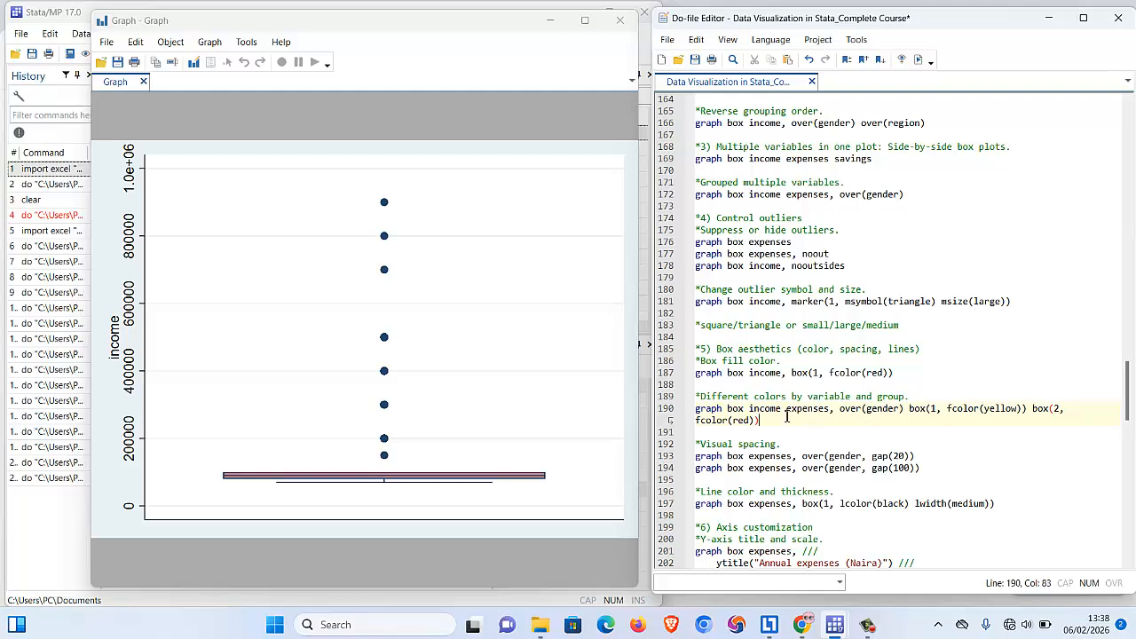
{"action": "double_click", "coordinate": [760, 409]}
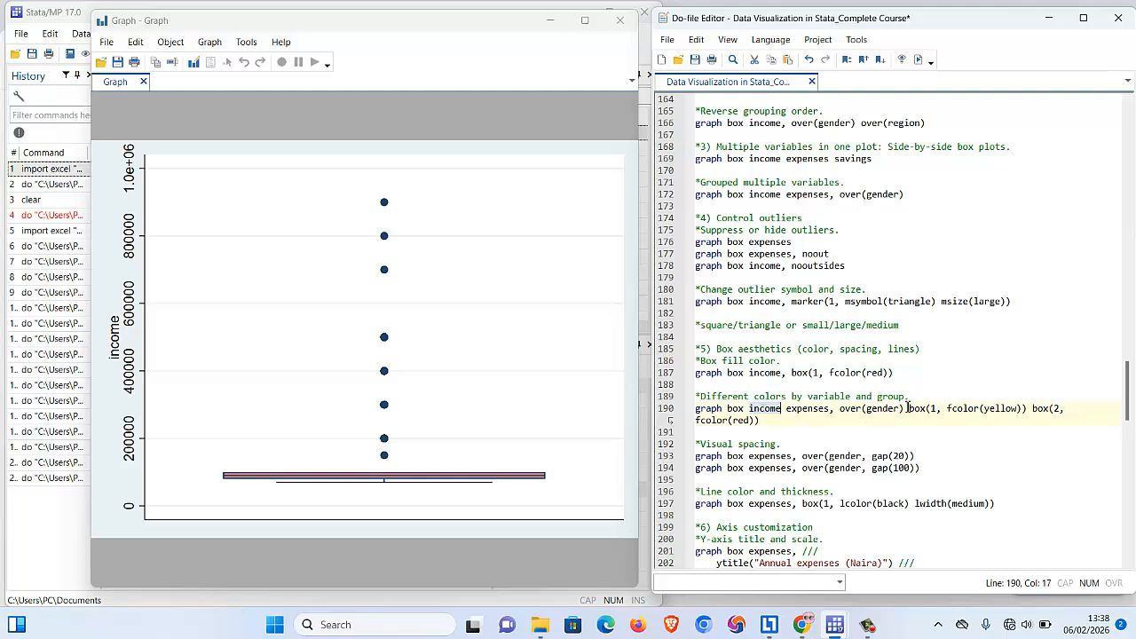
{"action": "double_click", "coordinate": [1009, 408]}
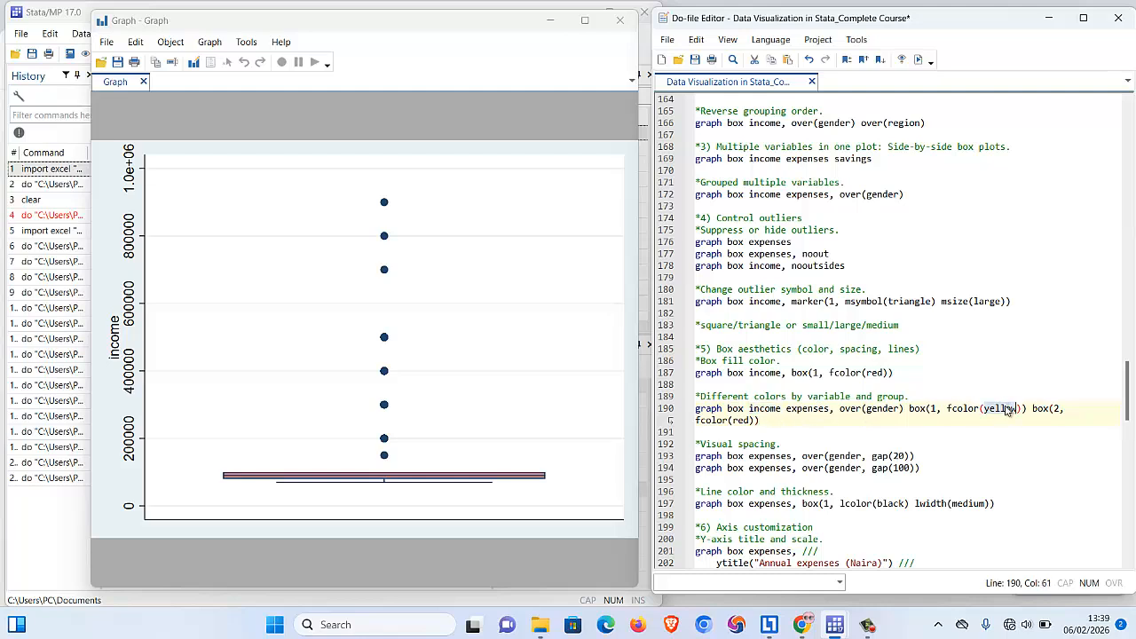
{"action": "double_click", "coordinate": [743, 420]}
{"action": "type", "text": "pink"}
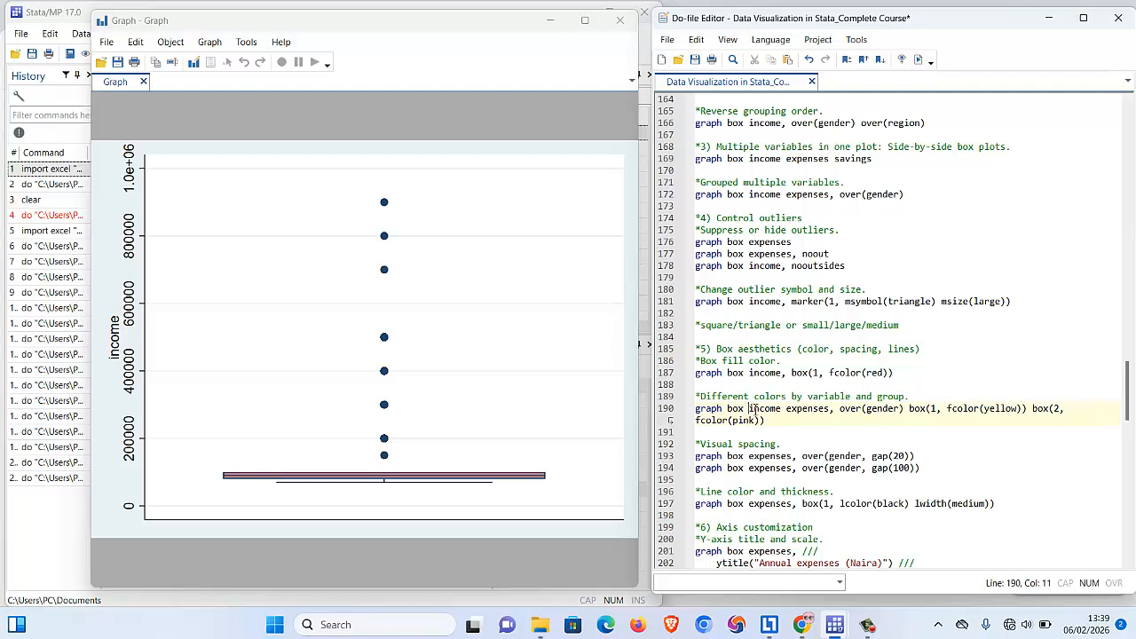
Run only the income and expenses box plot command over gender with yellow and pink box fills.
{"action": "left_click_drag", "start_coordinate": [748, 408], "coordinate": [831, 408]}
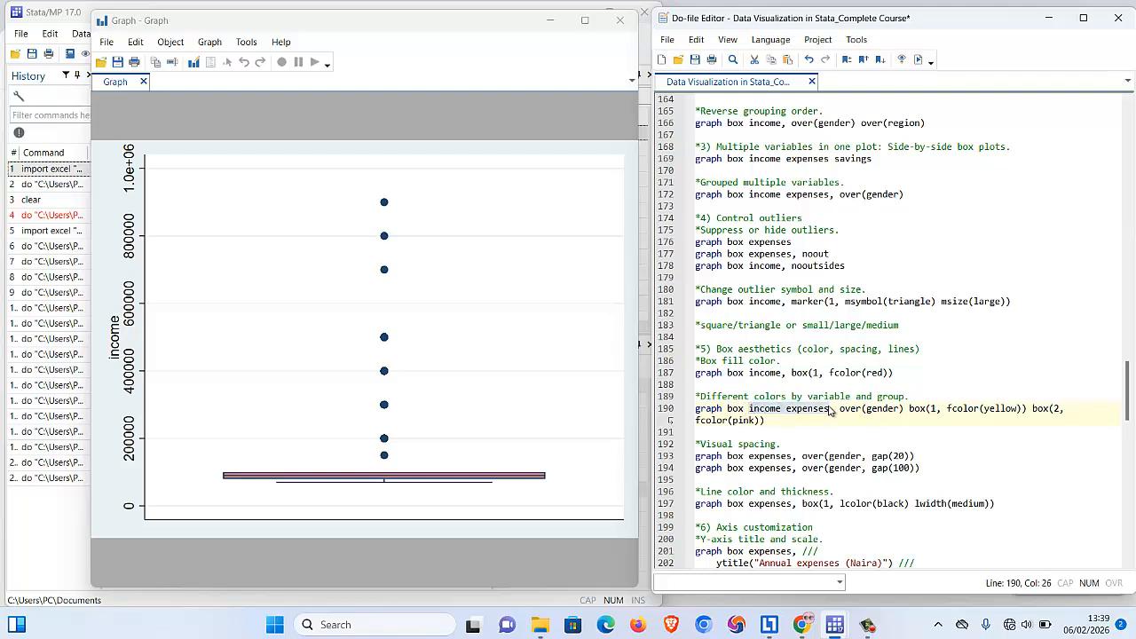
{"action": "double_click", "coordinate": [886, 410]}
{"action": "left_click_drag", "start_coordinate": [841, 413], "coordinate": [881, 411]}
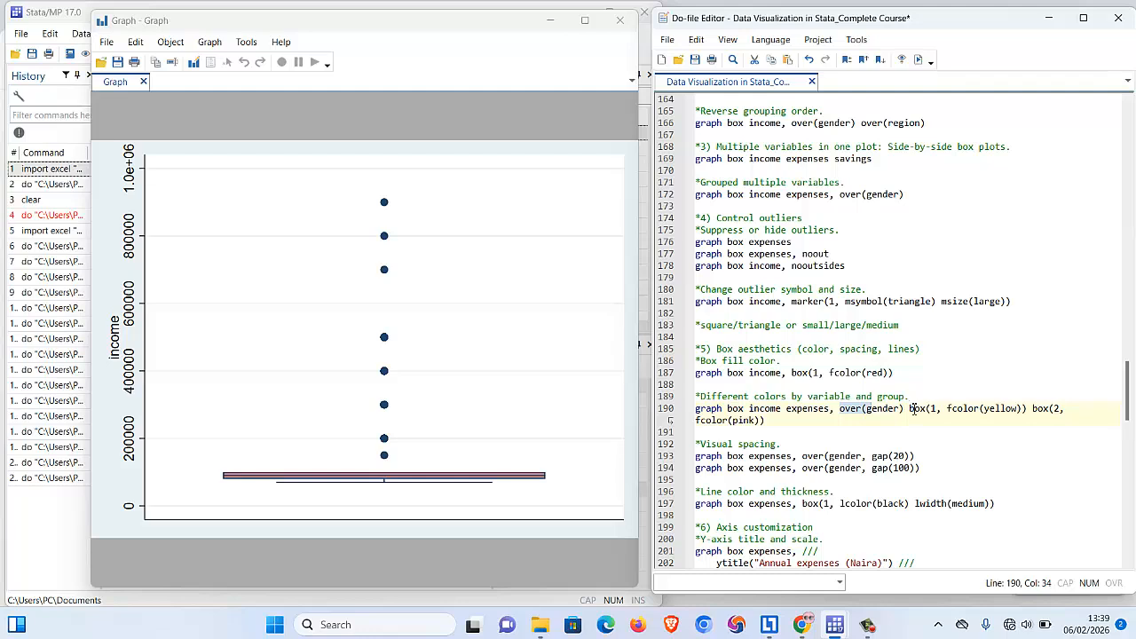
{"action": "left_click", "coordinate": [912, 410]}
{"action": "left_click_drag", "start_coordinate": [764, 419], "coordinate": [695, 409]}
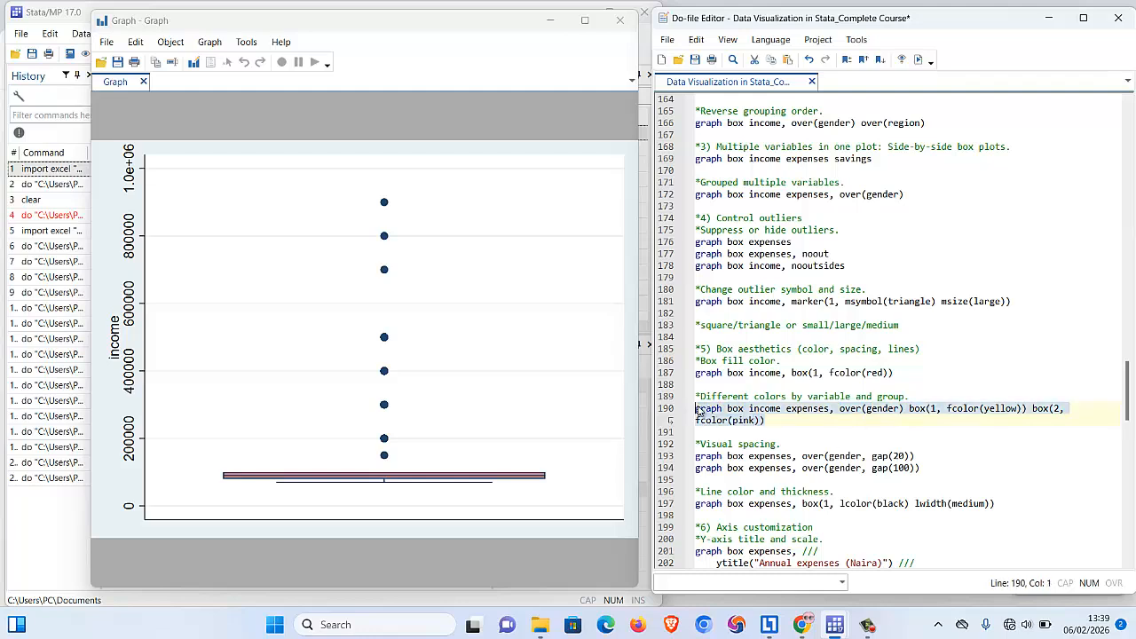
{"action": "left_click", "coordinate": [916, 58]}
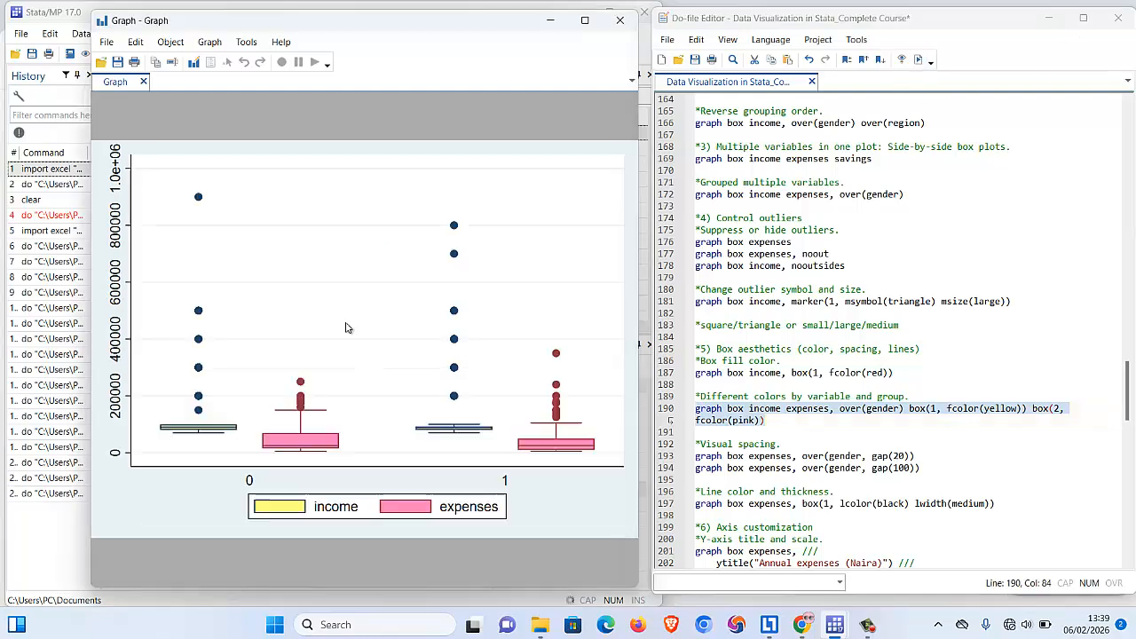
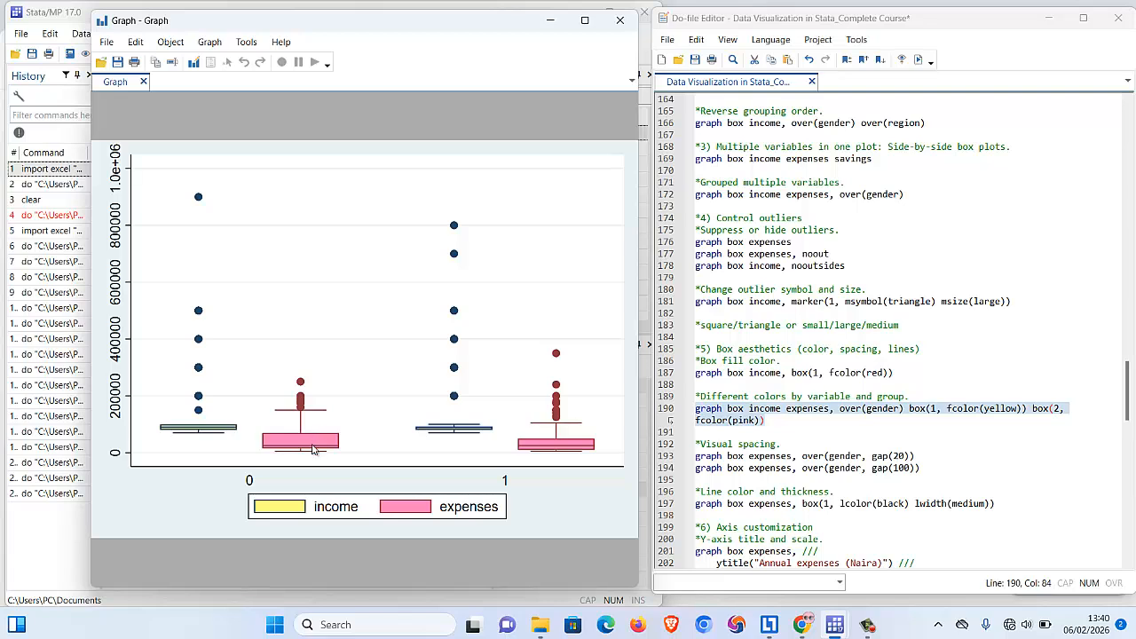
Set the first box's fill color to blue in the income and expenses box plot command over gender.
{"action": "left_click", "coordinate": [754, 421]}
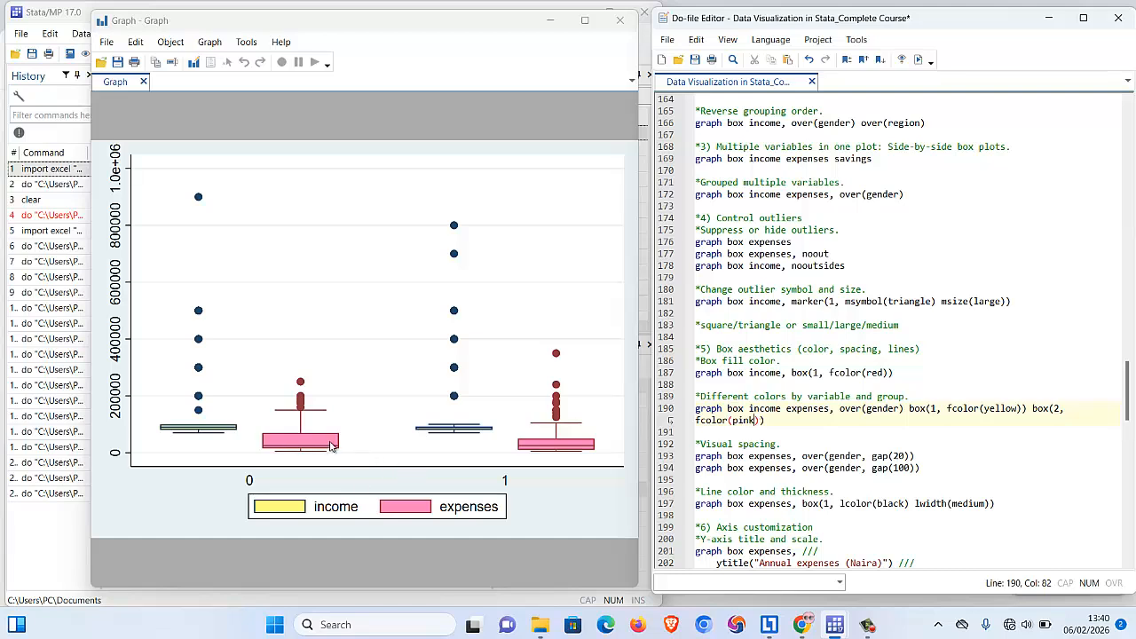
{"action": "double_click", "coordinate": [1000, 409]}
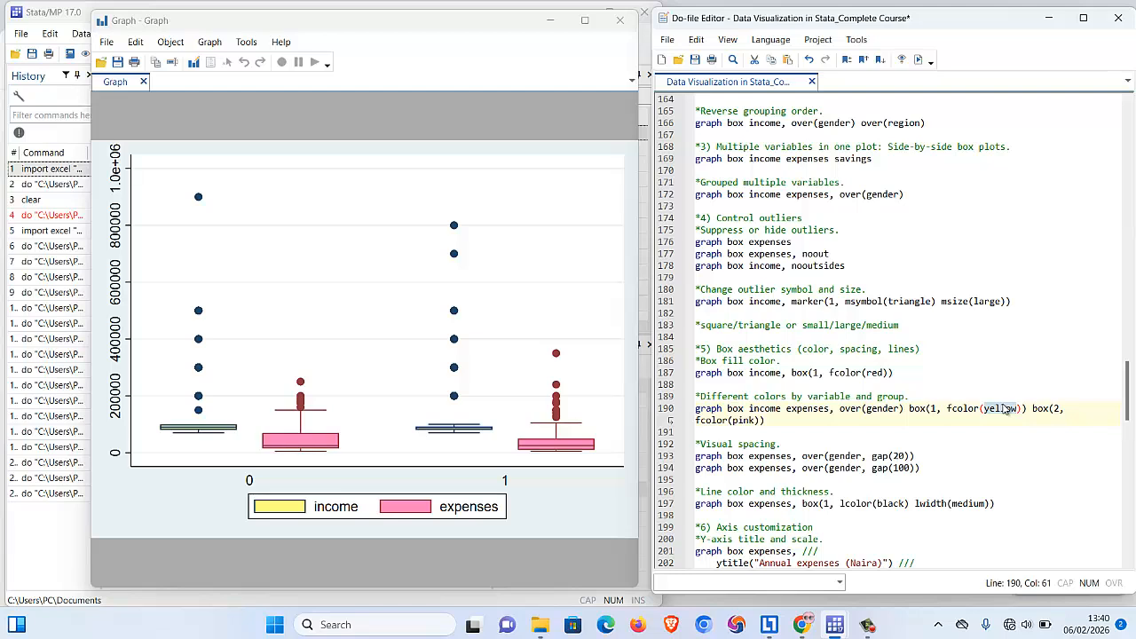
{"action": "type", "text": "blue"}
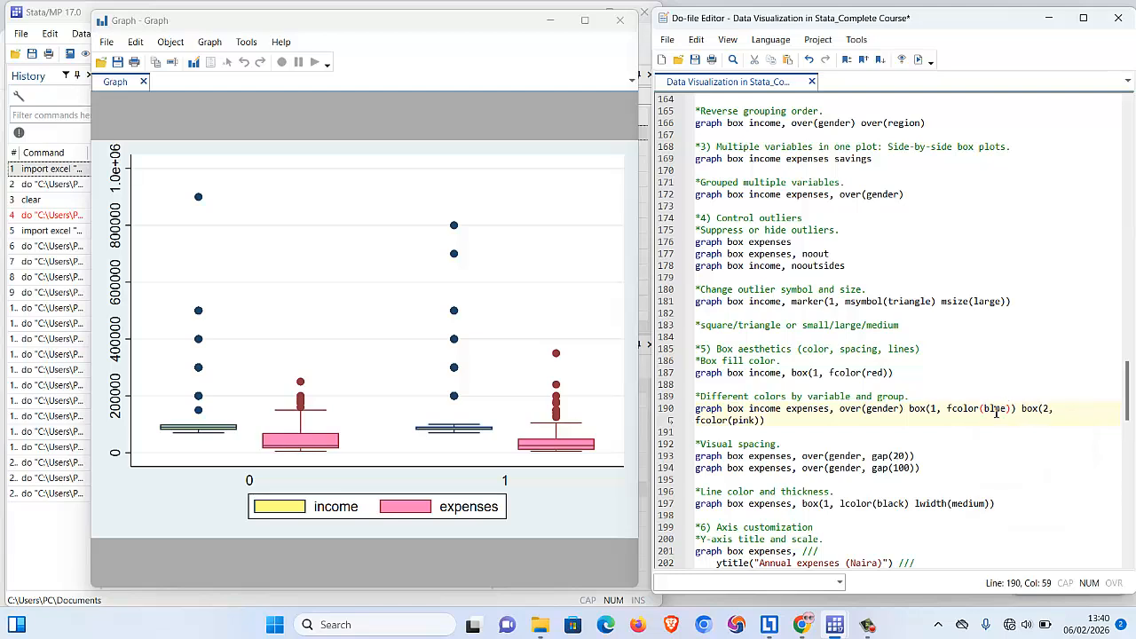
Set the second box's fill color to red in the income and expenses command over gender and run only that command.
{"action": "double_click", "coordinate": [748, 421]}
{"action": "type", "text": "red"}
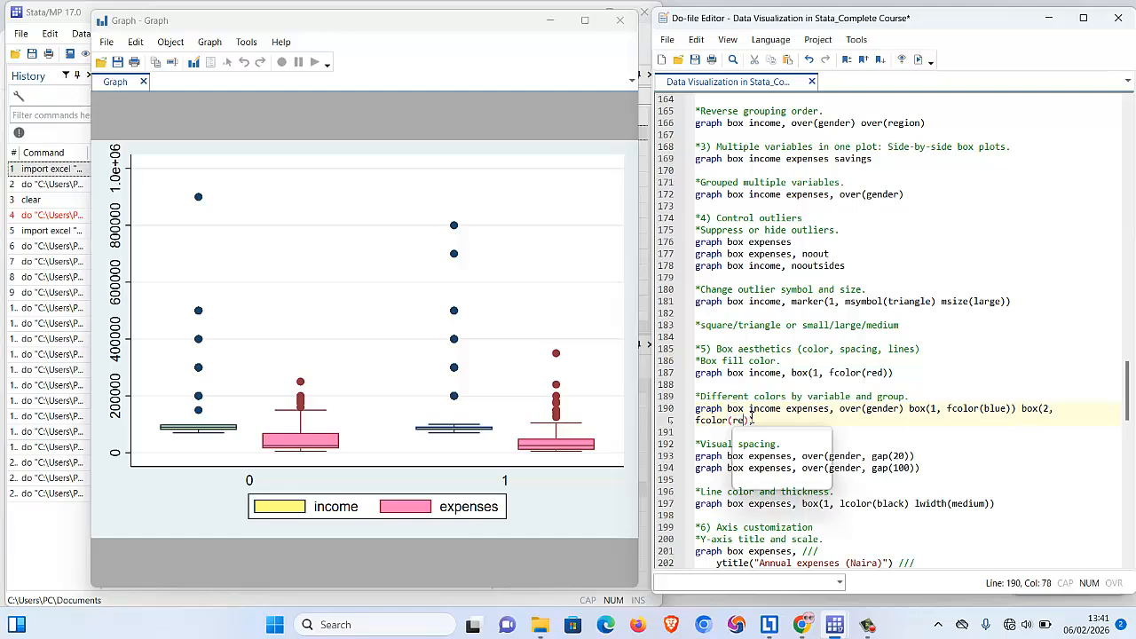
{"action": "key", "text": "Escape"}
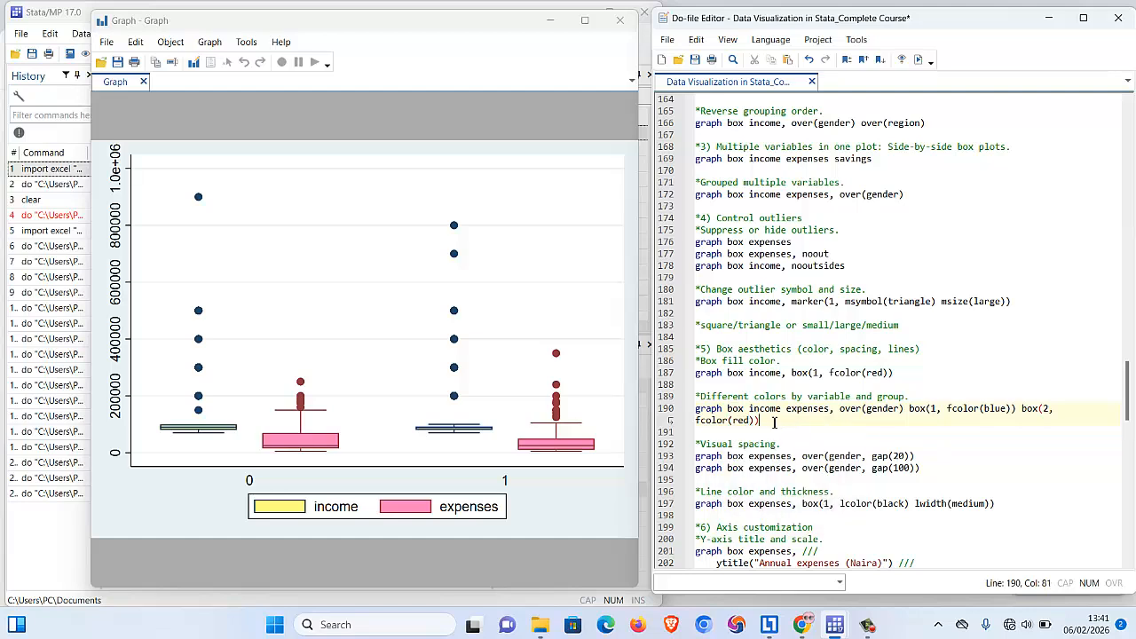
{"action": "left_click", "coordinate": [707, 420]}
{"action": "triple_click", "coordinate": [707, 419]}
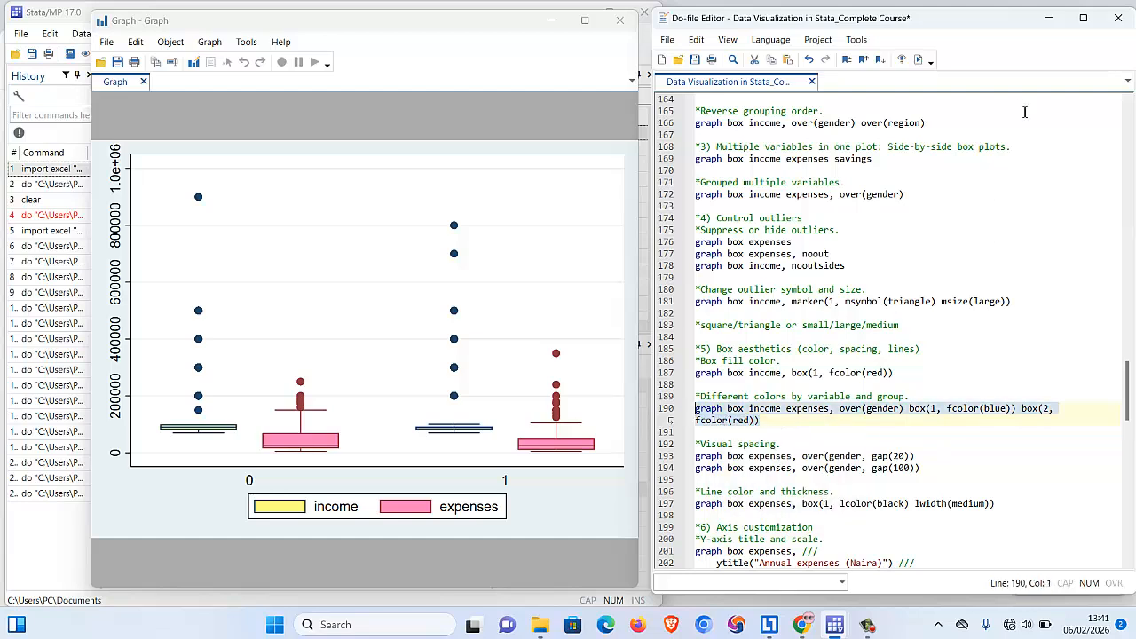
{"action": "left_click", "coordinate": [919, 60]}
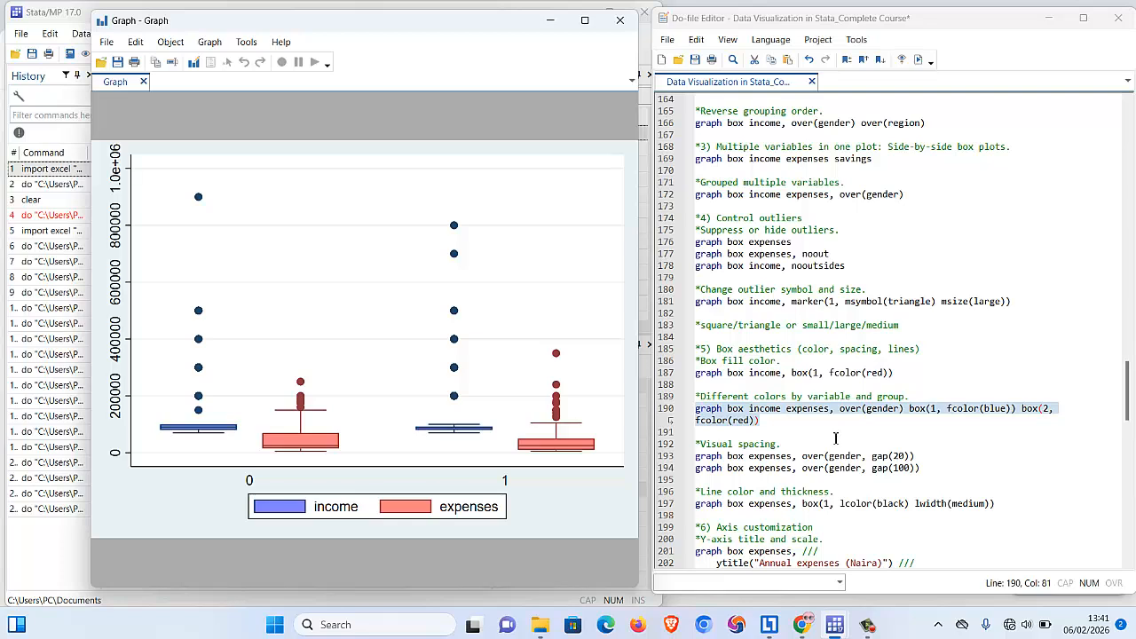
Add gap(20) to the over(gender) option of the income and expenses command and run only that command.
{"action": "scroll", "coordinate": [786, 432], "scroll_direction": "down", "scroll_amount": 2}
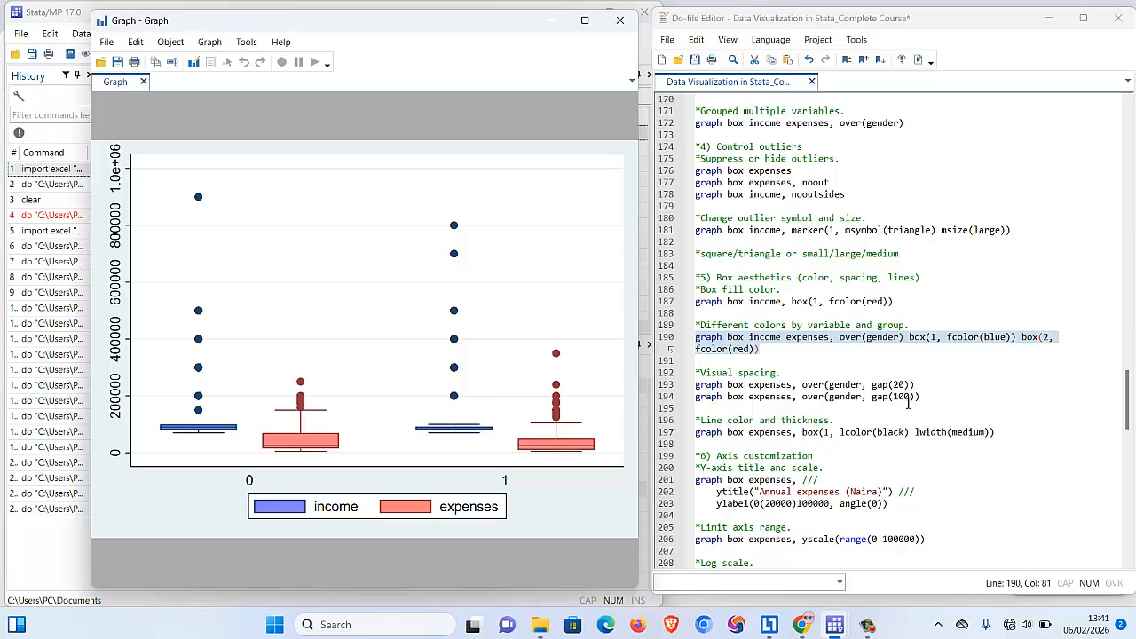
{"action": "left_click_drag", "start_coordinate": [873, 385], "coordinate": [899, 386]}
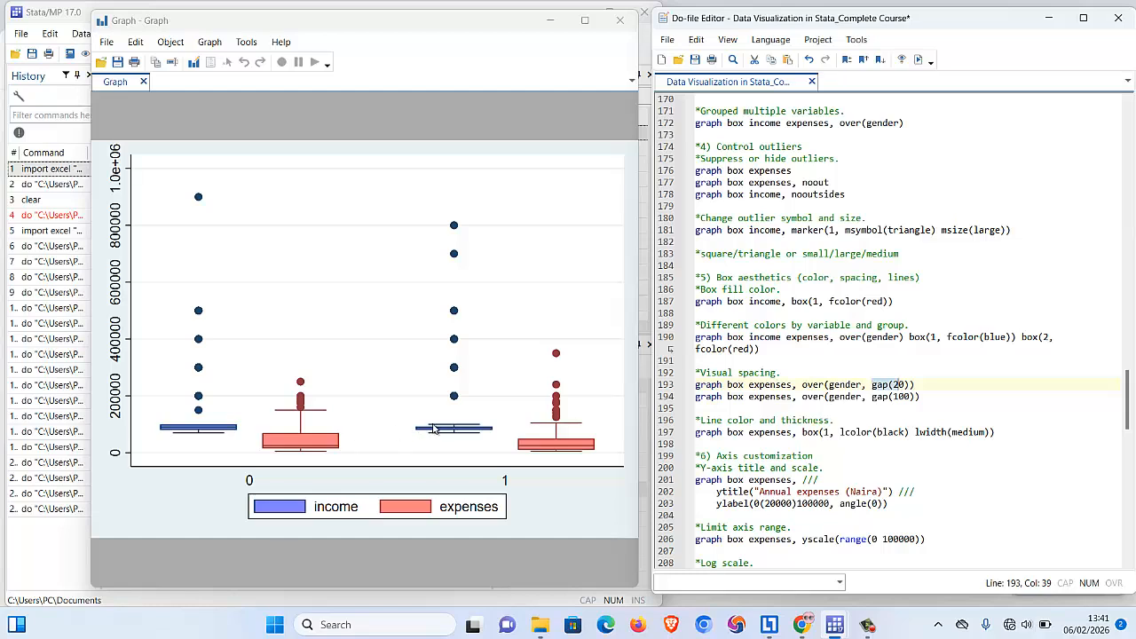
{"action": "left_click", "coordinate": [873, 388]}
{"action": "left_click_drag", "start_coordinate": [874, 385], "coordinate": [908, 387]}
{"action": "key", "text": "ctrl+c"}
{"action": "left_click", "coordinate": [902, 337]}
{"action": "key", "text": "ctrl+v"}
{"action": "left_click", "coordinate": [900, 337]}
{"action": "type", "text": ","}
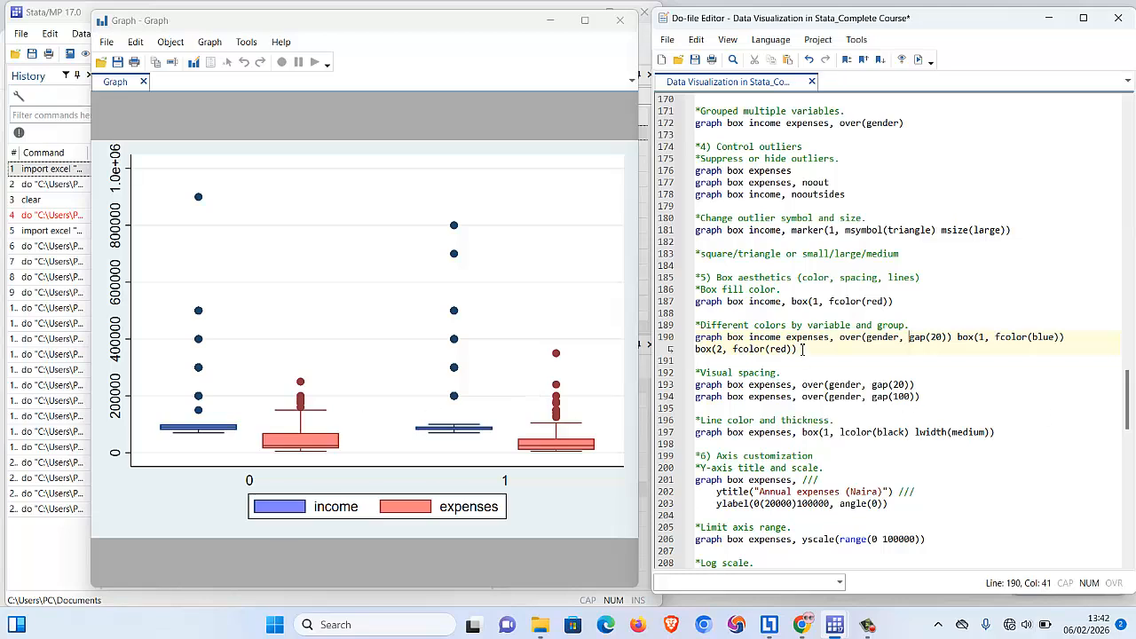
{"action": "left_click_drag", "start_coordinate": [797, 349], "coordinate": [697, 338]}
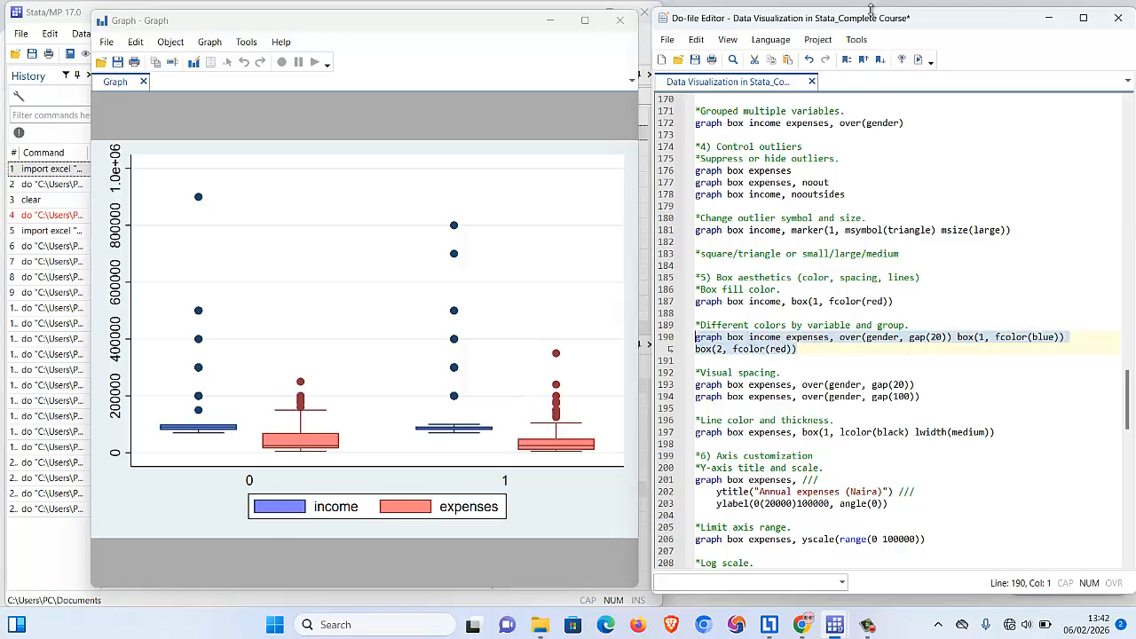
{"action": "left_click", "coordinate": [919, 59]}
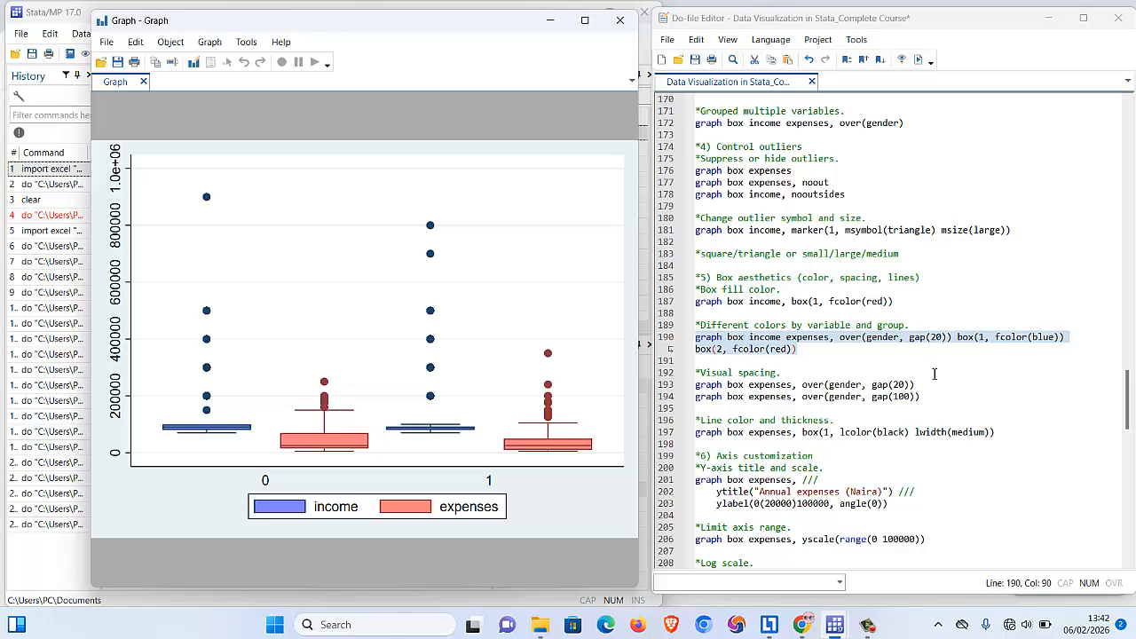
Set the gap to 200 in the income and expenses box plot command and run only that command.
{"action": "left_click", "coordinate": [939, 337]}
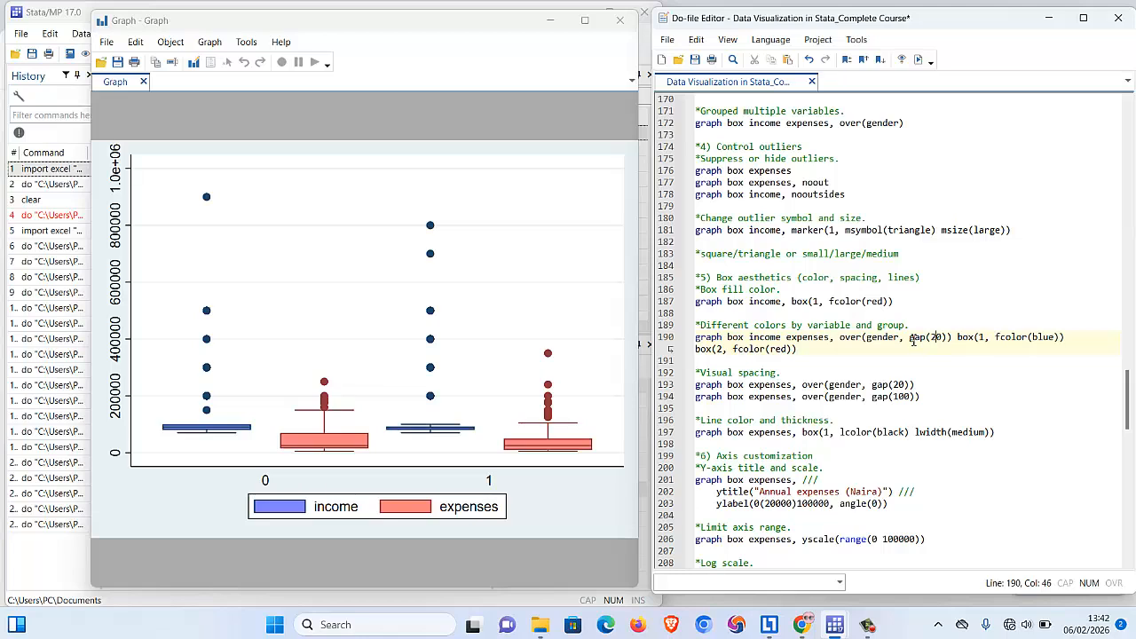
{"action": "left_click_drag", "start_coordinate": [909, 337], "coordinate": [949, 338]}
{"action": "left_click", "coordinate": [938, 338]}
{"action": "key", "text": "BackSpace"}
{"action": "type", "text": "200"}
{"action": "key", "text": "BackSpace"}
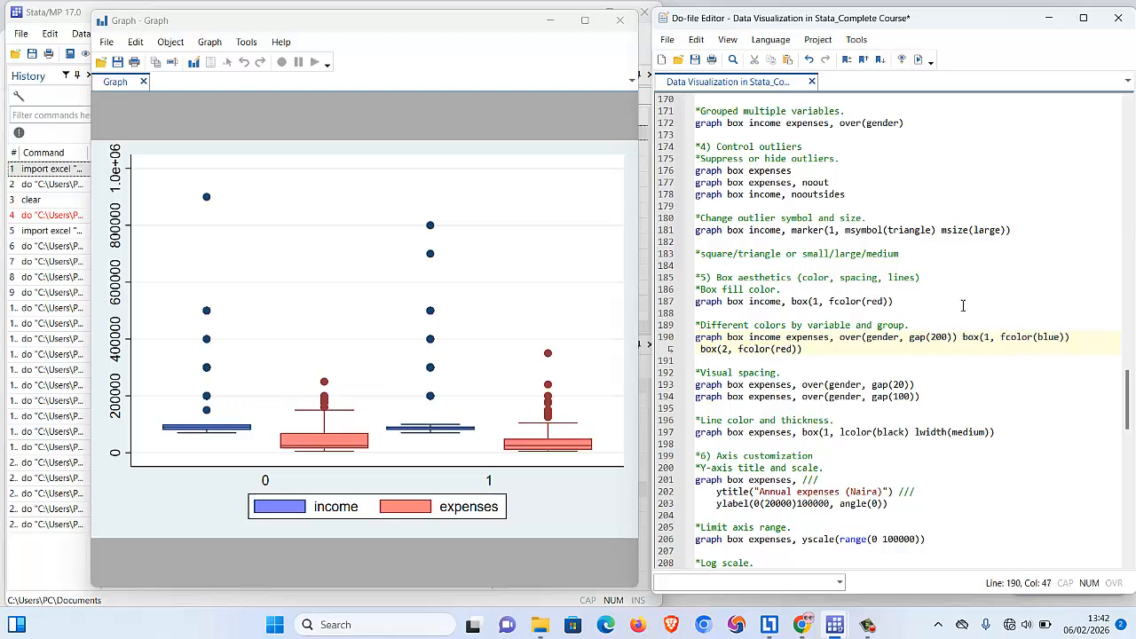
{"action": "left_click_drag", "start_coordinate": [802, 349], "coordinate": [690, 339]}
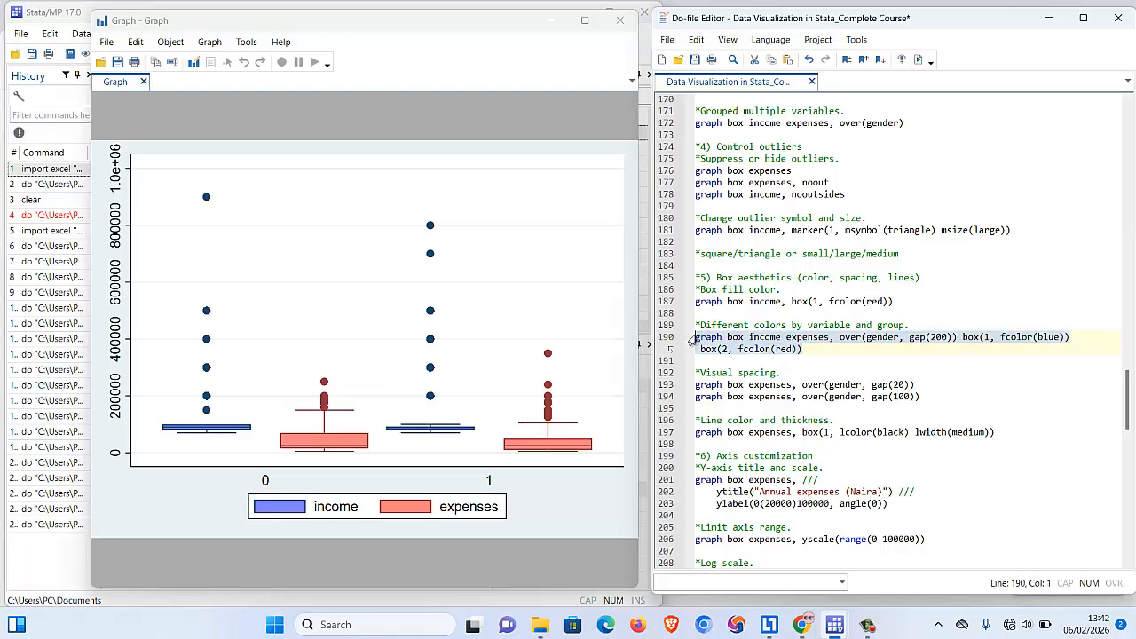
{"action": "left_click", "coordinate": [923, 58]}
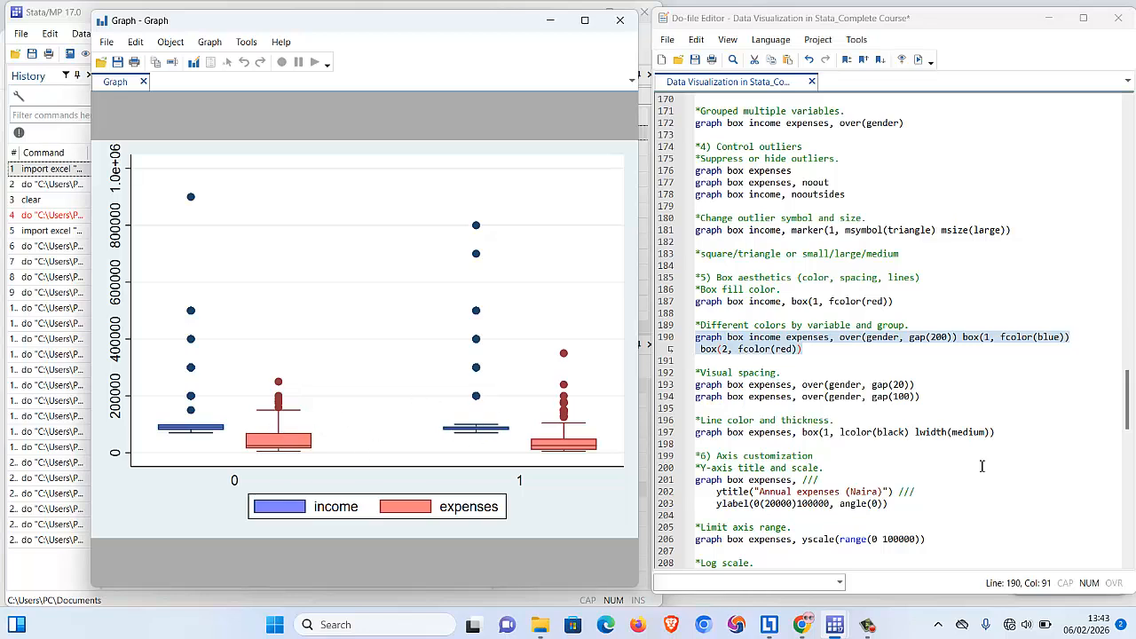
Run the two expenses commands under "Visual spacing" one at a time, gap(100) before gap(20).
{"action": "left_click_drag", "start_coordinate": [701, 373], "coordinate": [777, 373]}
{"action": "left_click_drag", "start_coordinate": [923, 397], "coordinate": [702, 397]}
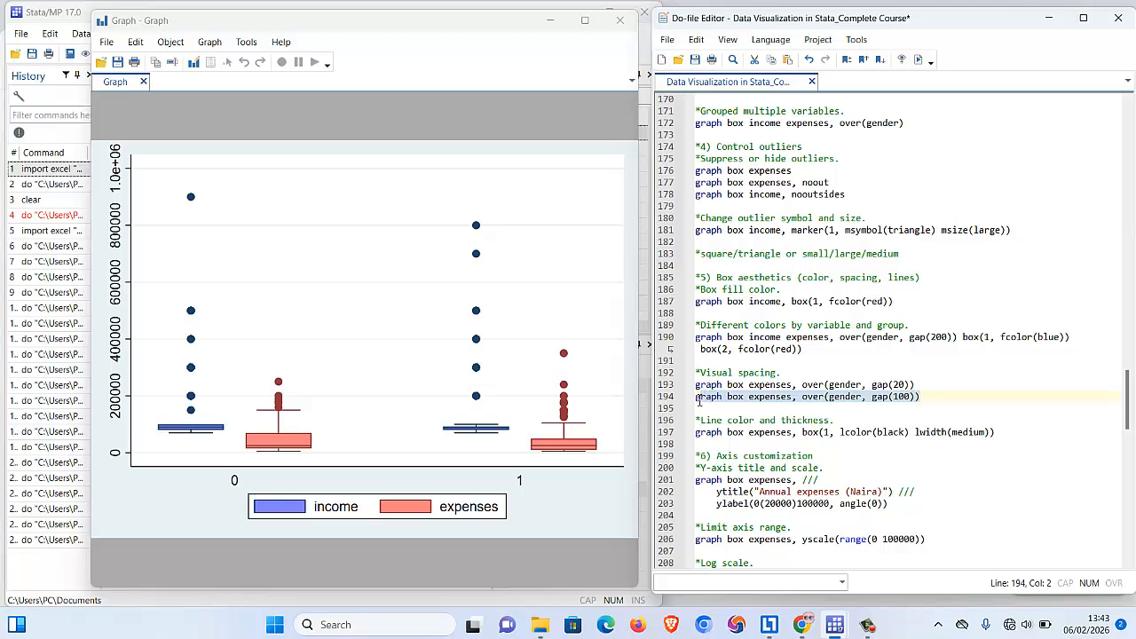
{"action": "left_click", "coordinate": [699, 401]}
{"action": "left_click", "coordinate": [691, 401]}
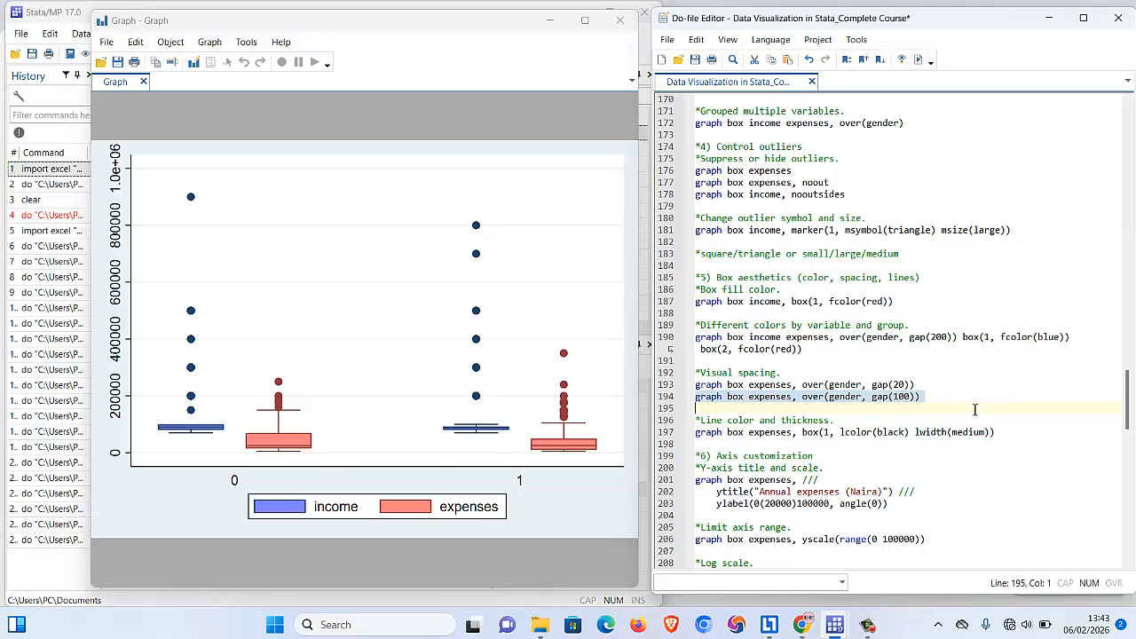
{"action": "left_click", "coordinate": [936, 396]}
{"action": "left_click_drag", "start_coordinate": [928, 397], "coordinate": [697, 396]}
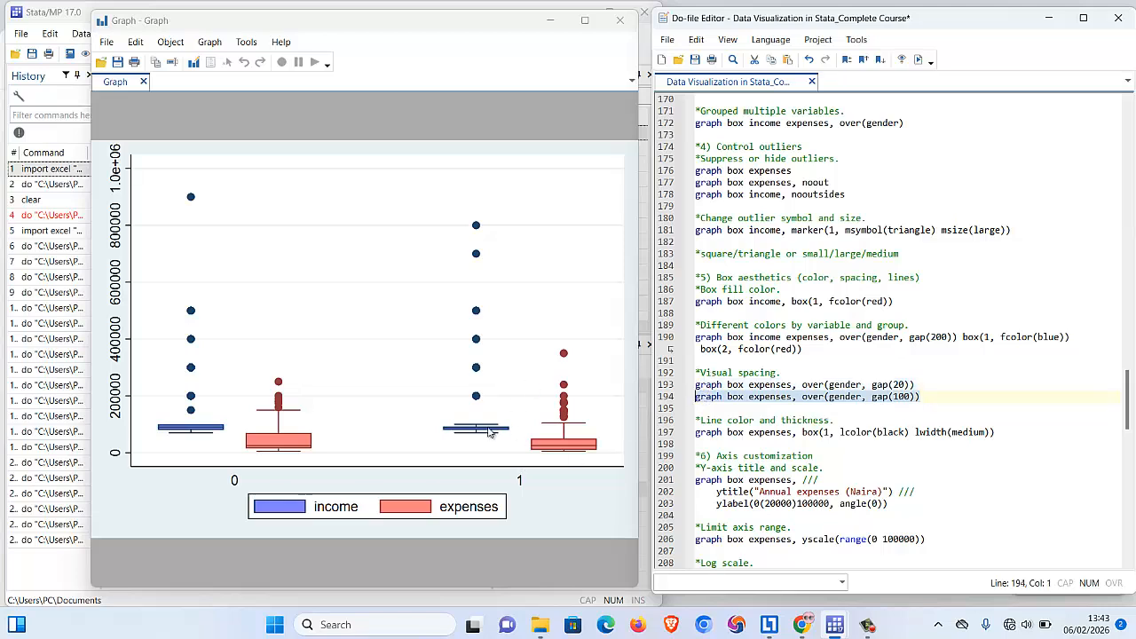
{"action": "left_click", "coordinate": [918, 61]}
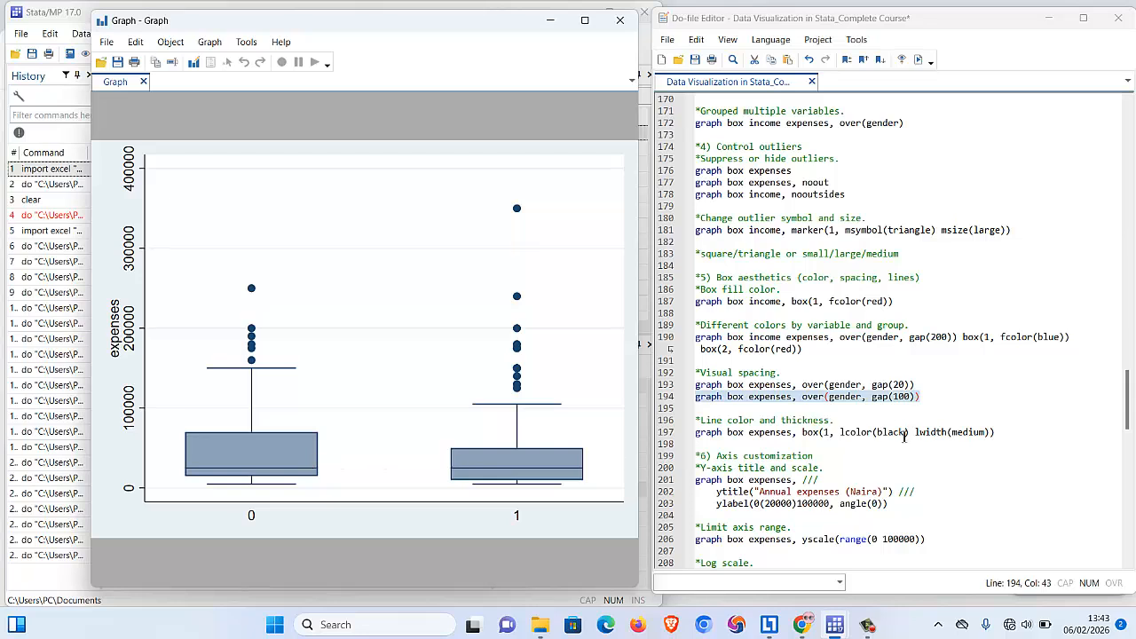
{"action": "left_click_drag", "start_coordinate": [920, 384], "coordinate": [696, 385]}
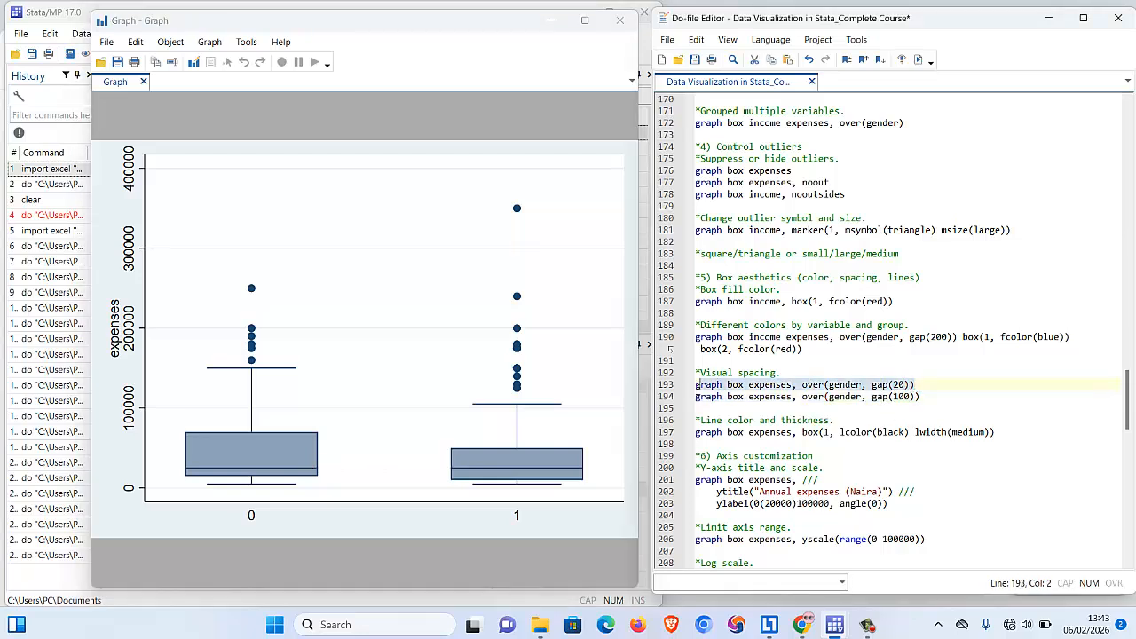
{"action": "left_click", "coordinate": [919, 60]}
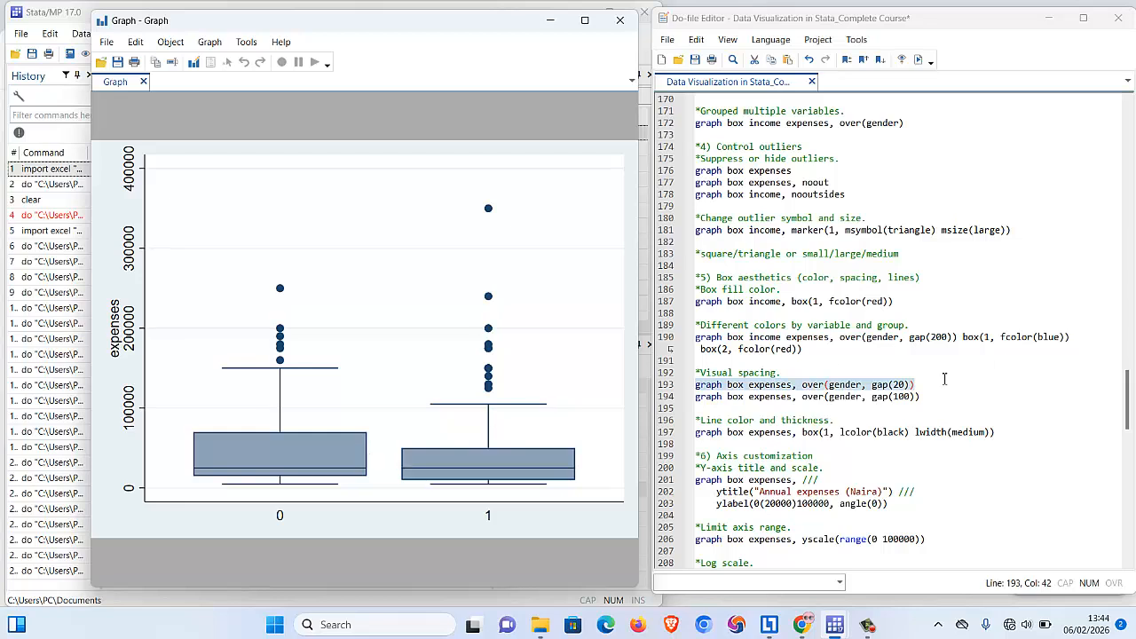
Set the gap to 50 in the first expenses command under "Visual spacing" and run only that command.
{"action": "left_click", "coordinate": [899, 384]}
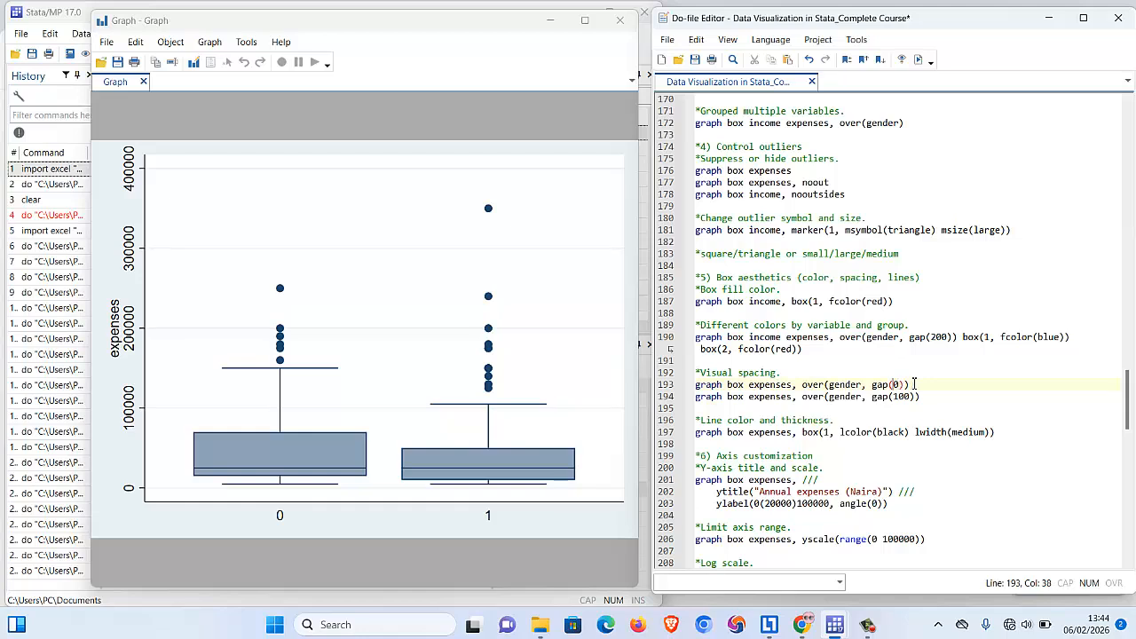
{"action": "type", "text": "5"}
{"action": "mouse_move", "coordinate": [695, 397]}
{"action": "left_mouse_down"}
{"action": "mouse_move", "coordinate": [813, 396]}
{"action": "mouse_move", "coordinate": [695, 384]}
{"action": "left_mouse_up"}
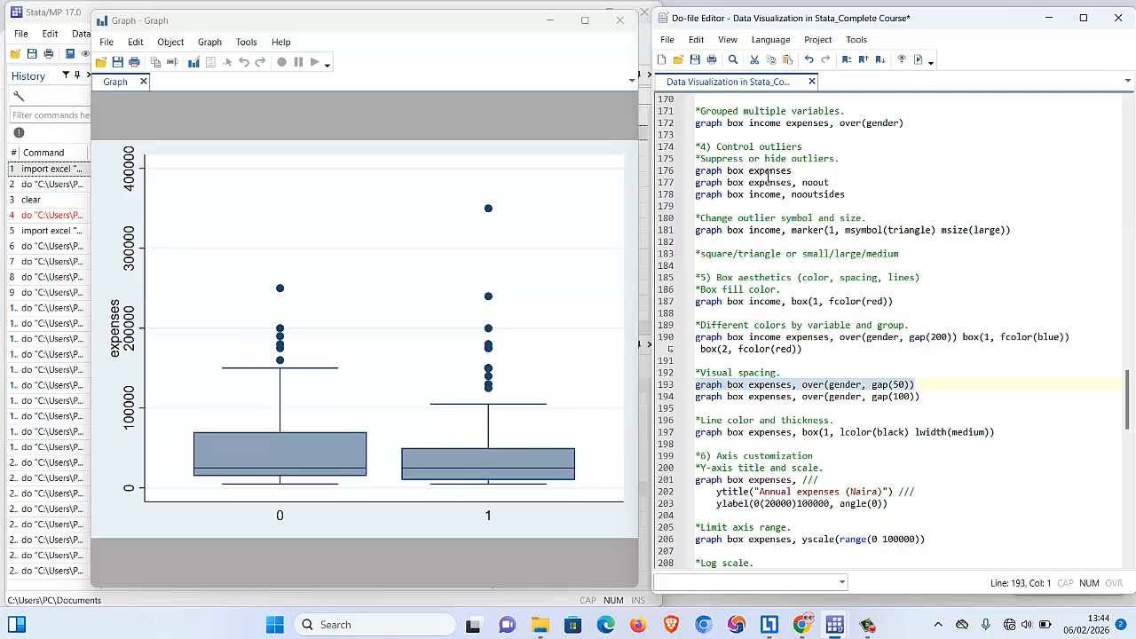
{"action": "left_click", "coordinate": [919, 60]}
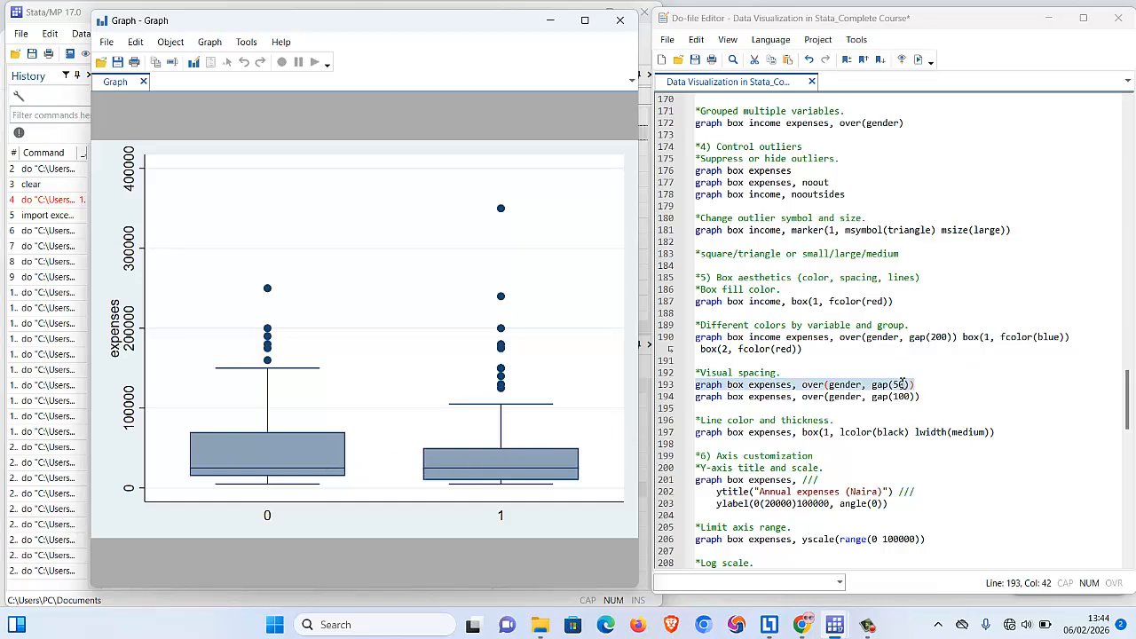
Set the gap to 1 in the first expenses command under "Visual spacing" and run only that command.
{"action": "left_click", "coordinate": [903, 383]}
{"action": "double_click", "coordinate": [907, 379]}
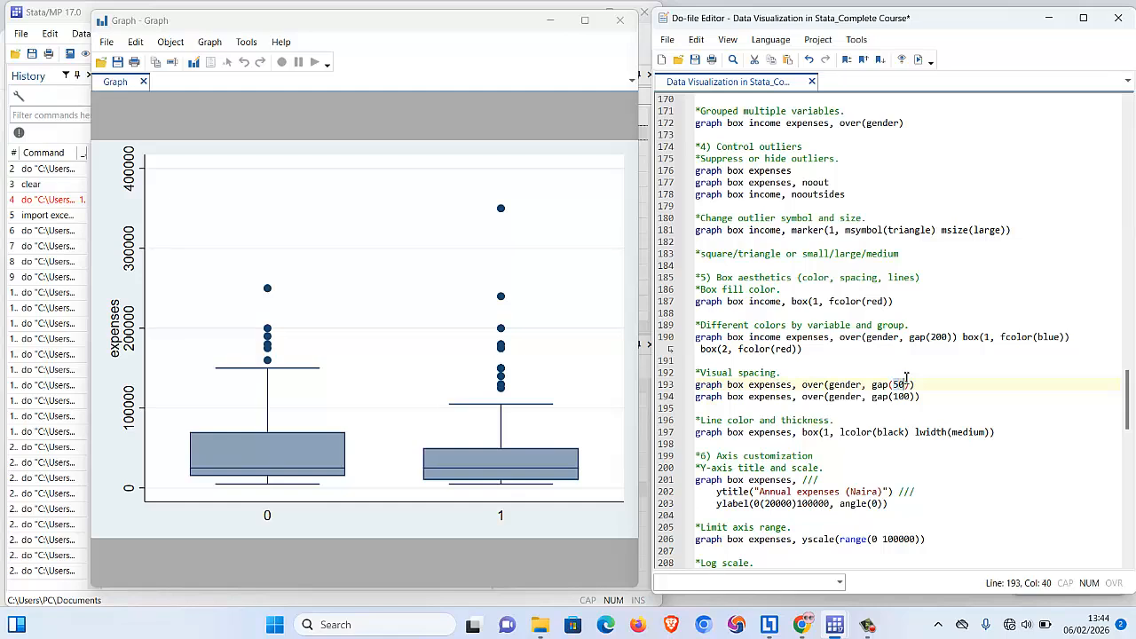
{"action": "type", "text": "1"}
{"action": "left_click_drag", "start_coordinate": [907, 384], "coordinate": [692, 393]}
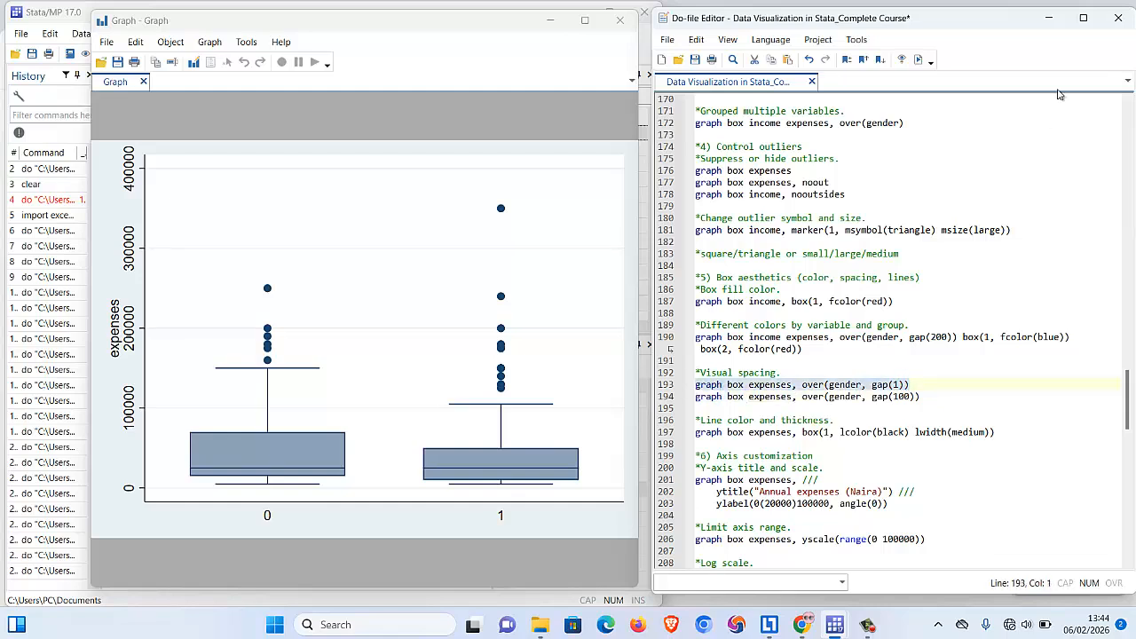
{"action": "left_click", "coordinate": [922, 59]}
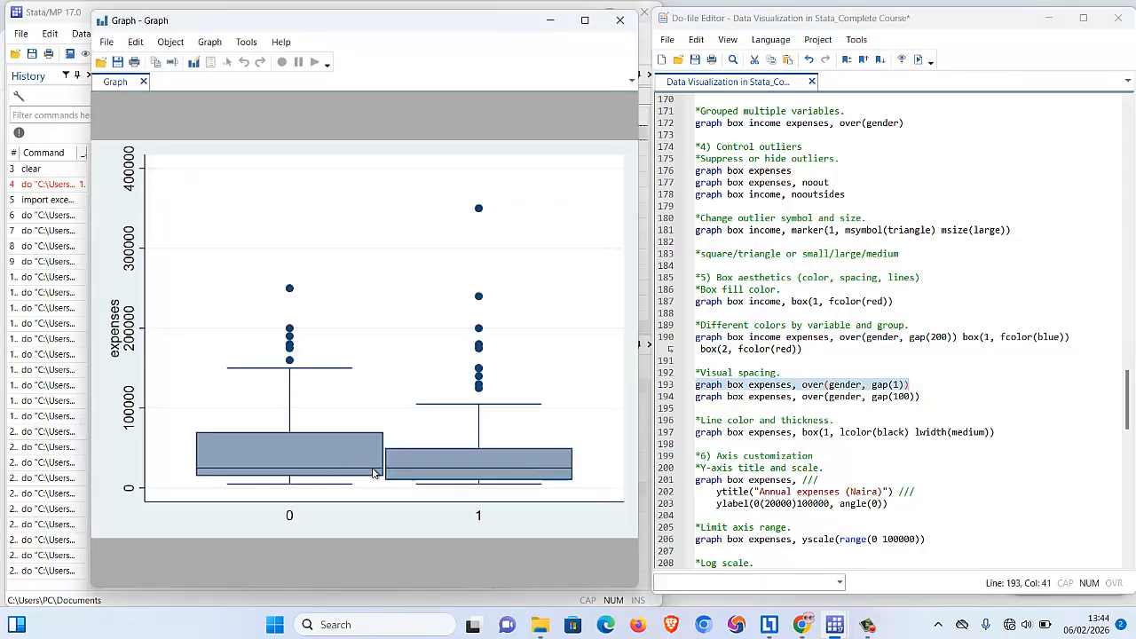
{"action": "left_click", "coordinate": [773, 373]}
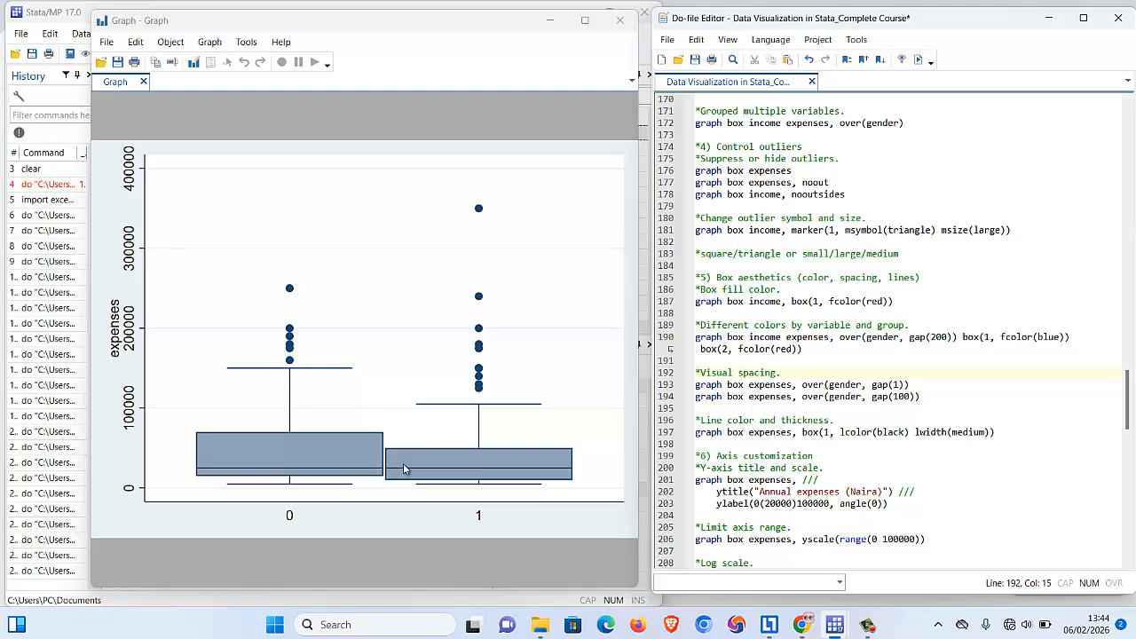
{"action": "left_click", "coordinate": [965, 338]}
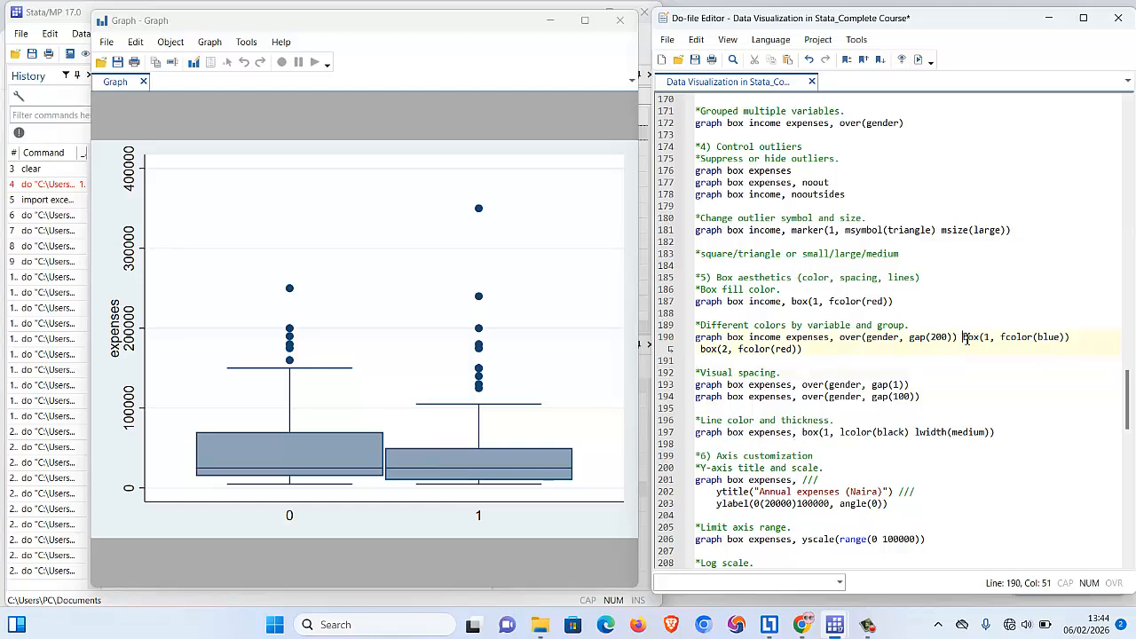
{"action": "left_click", "coordinate": [1005, 337]}
{"action": "left_click", "coordinate": [840, 433]}
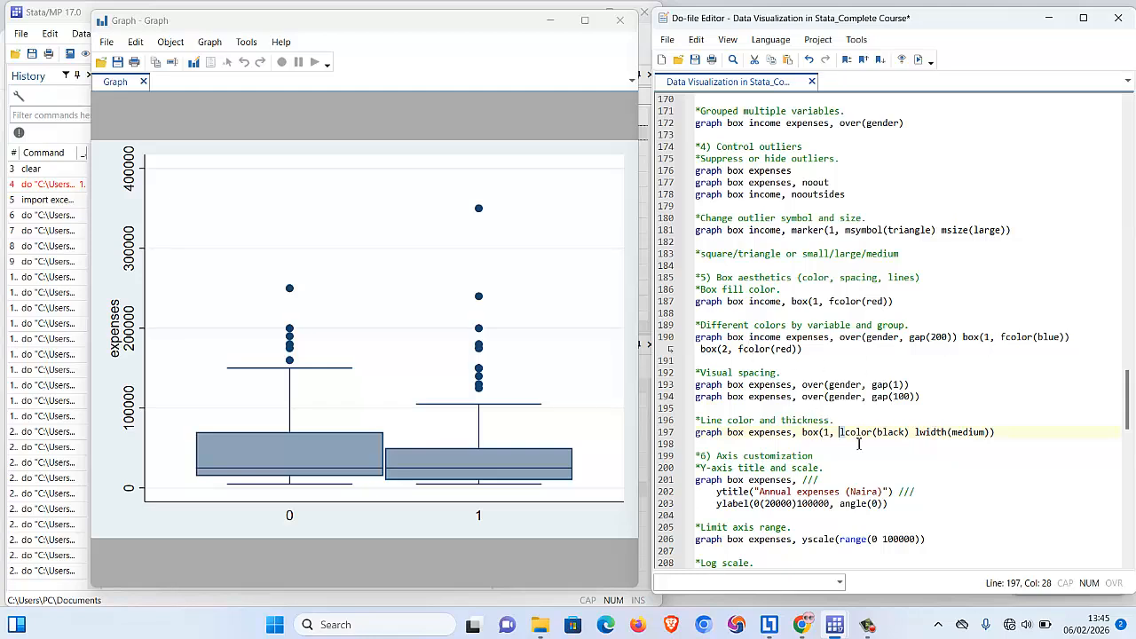
{"action": "left_click_drag", "start_coordinate": [869, 434], "coordinate": [802, 433]}
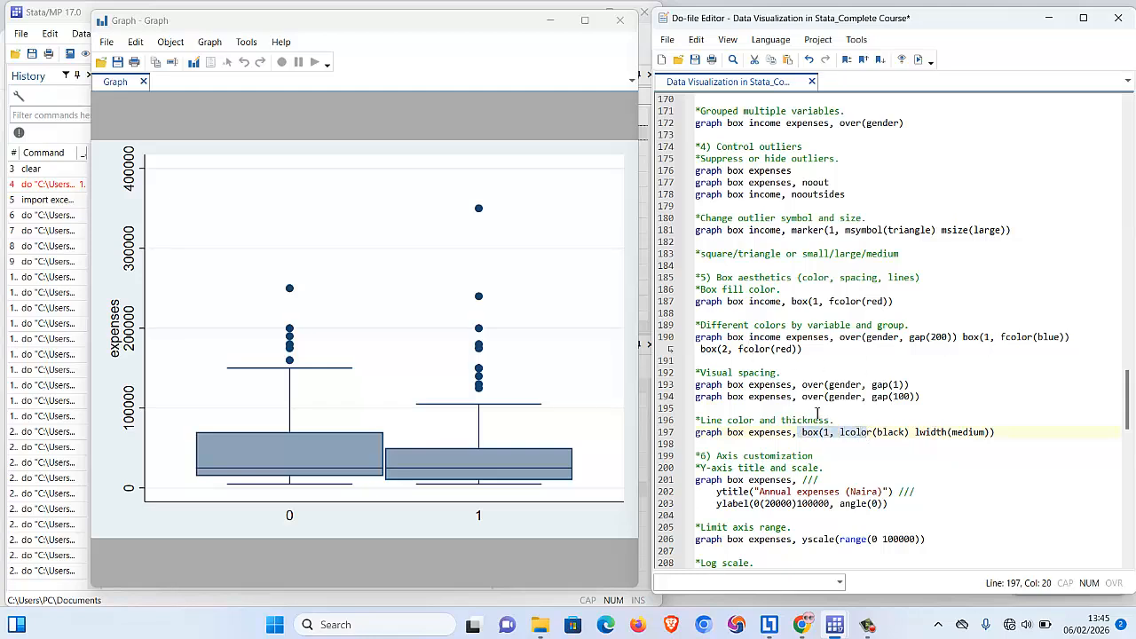
{"action": "left_click", "coordinate": [804, 349]}
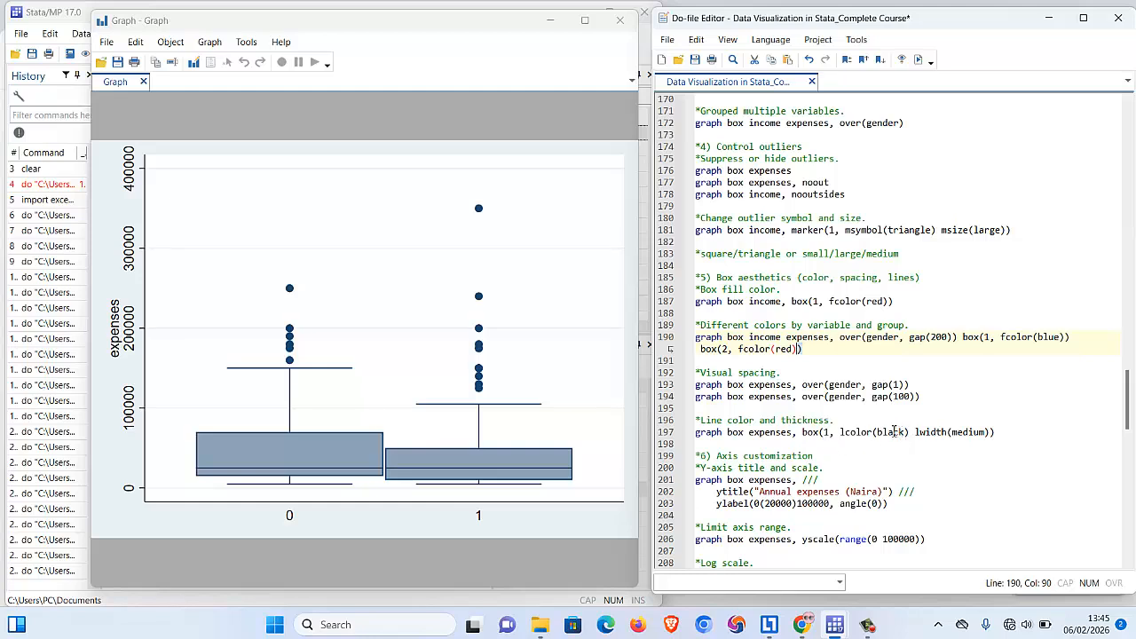
Set the line color to yellow in the expenses box plot command under "Line color and thickness".
{"action": "double_click", "coordinate": [893, 431]}
{"action": "type", "text": "yello"}
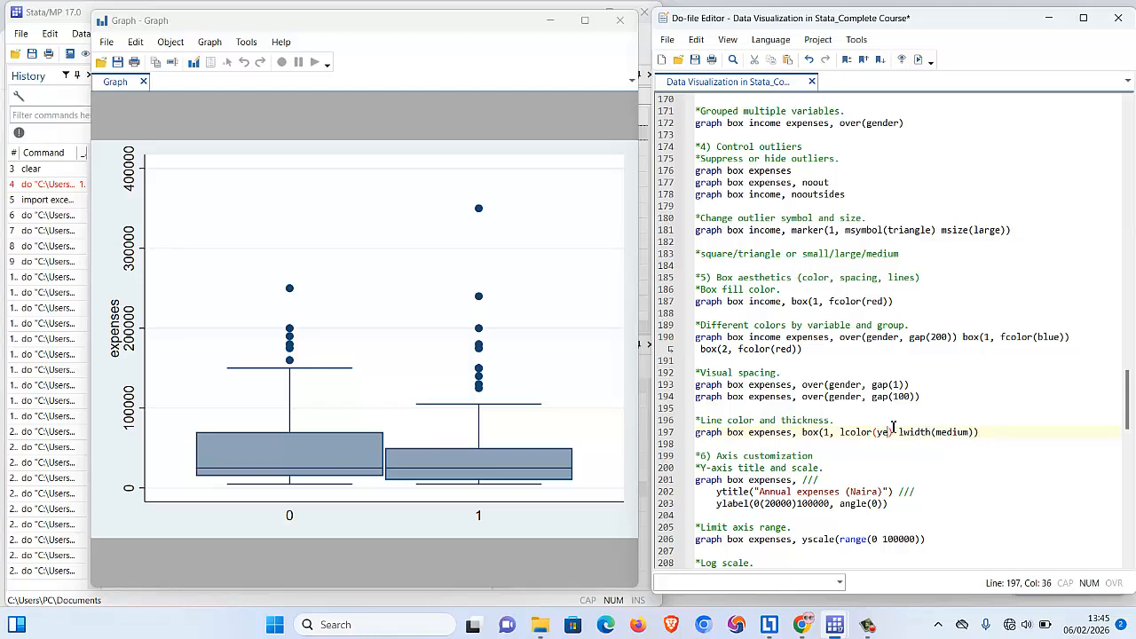
{"action": "type", "text": "w"}
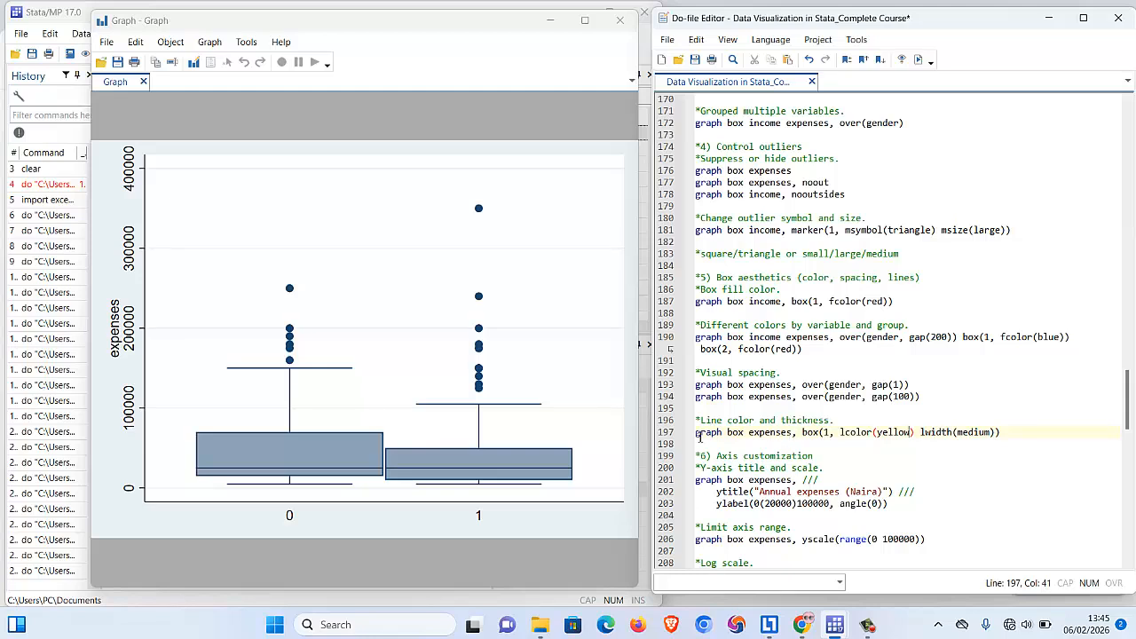
Insert a copy of the plain command graph box expenses on its own line directly under the "Line color and thickness" comment.
{"action": "left_click_drag", "start_coordinate": [699, 436], "coordinate": [791, 432]}
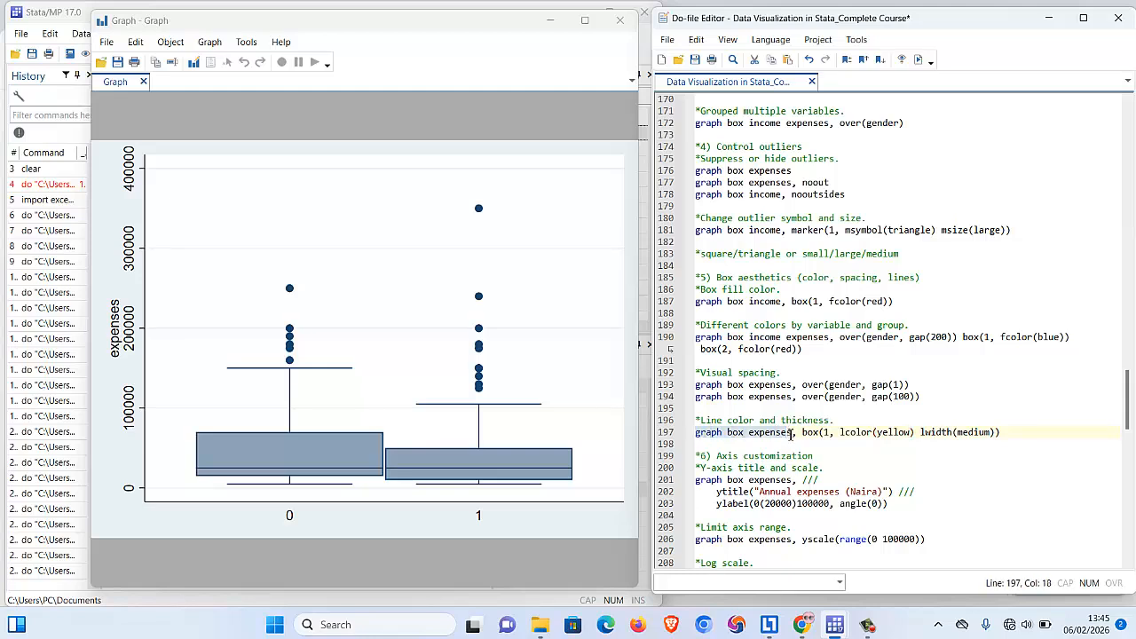
{"action": "key", "text": "ctrl+c"}
{"action": "left_click", "coordinate": [837, 419]}
{"action": "key", "text": "Return"}
{"action": "key", "text": "ctrl+v"}
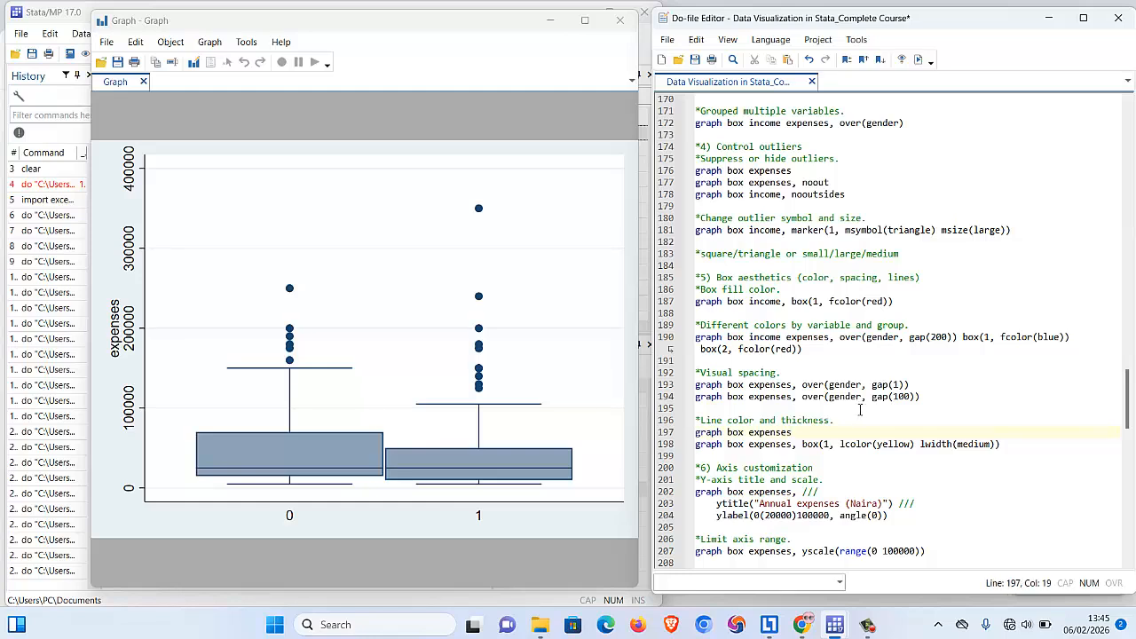
Run only the plain graph box expenses command under "Line color and thickness".
{"action": "left_click_drag", "start_coordinate": [817, 431], "coordinate": [695, 420]}
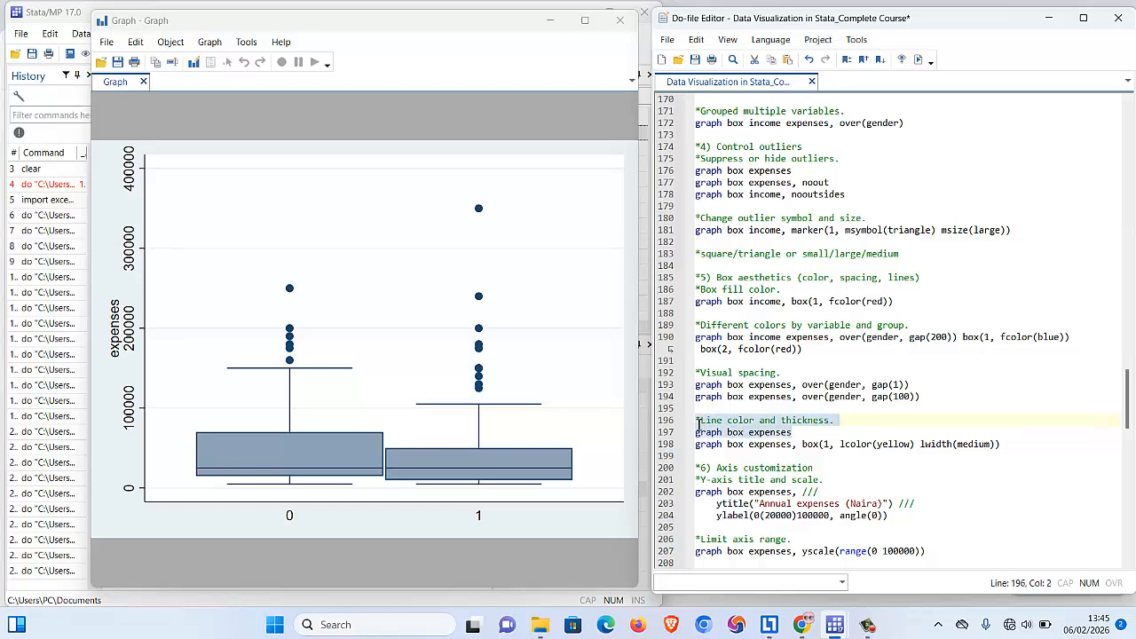
{"action": "left_click", "coordinate": [697, 432]}
{"action": "key", "text": "shift+End"}
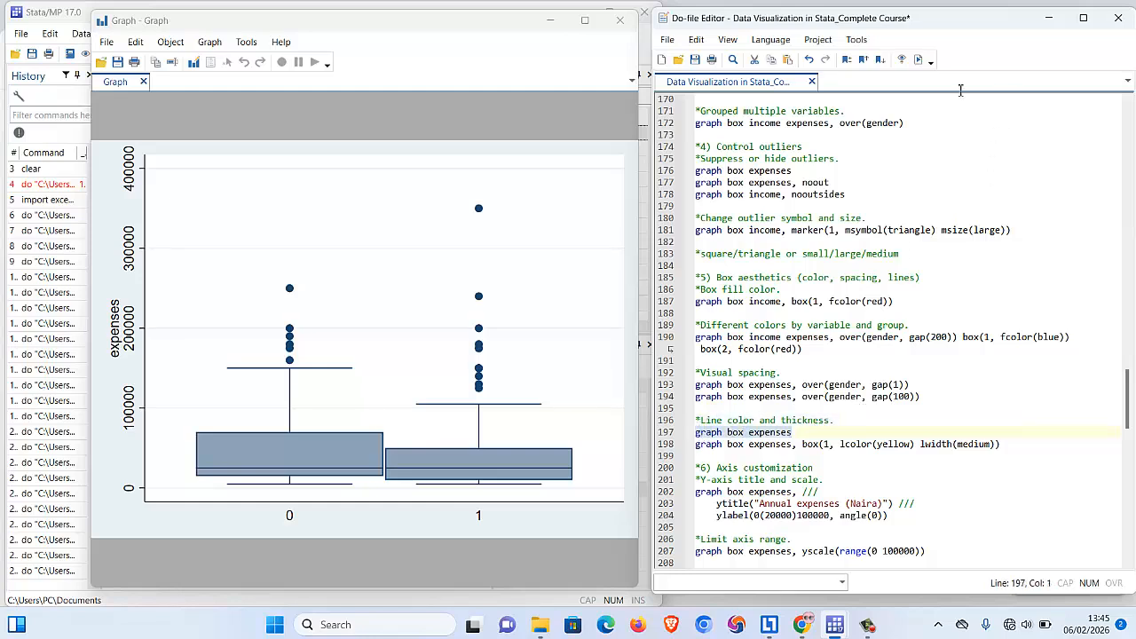
{"action": "left_click", "coordinate": [919, 58]}
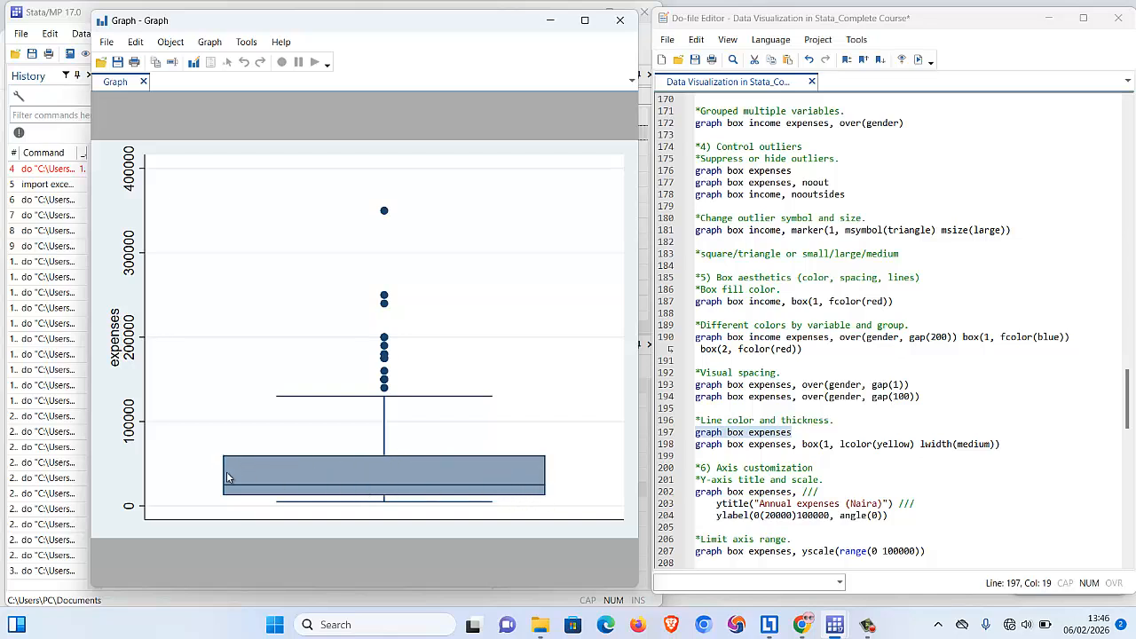
Set the line width to large in the yellow-line expenses command and run only that command.
{"action": "left_click", "coordinate": [859, 444]}
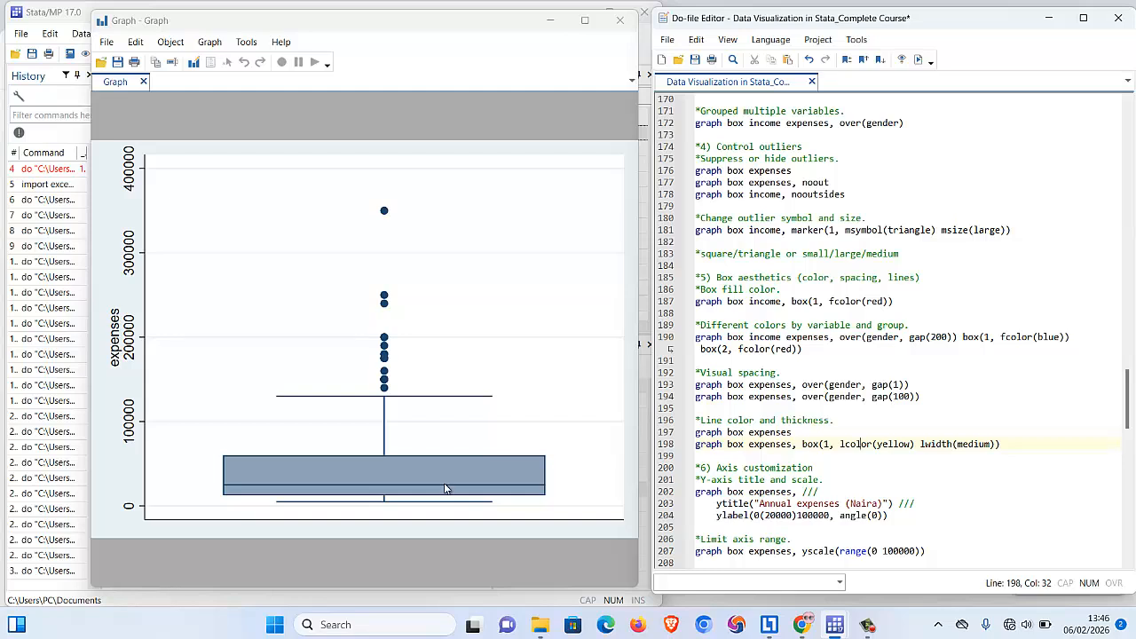
{"action": "left_click", "coordinate": [1006, 445]}
{"action": "double_click", "coordinate": [982, 444]}
{"action": "type", "text": "large"}
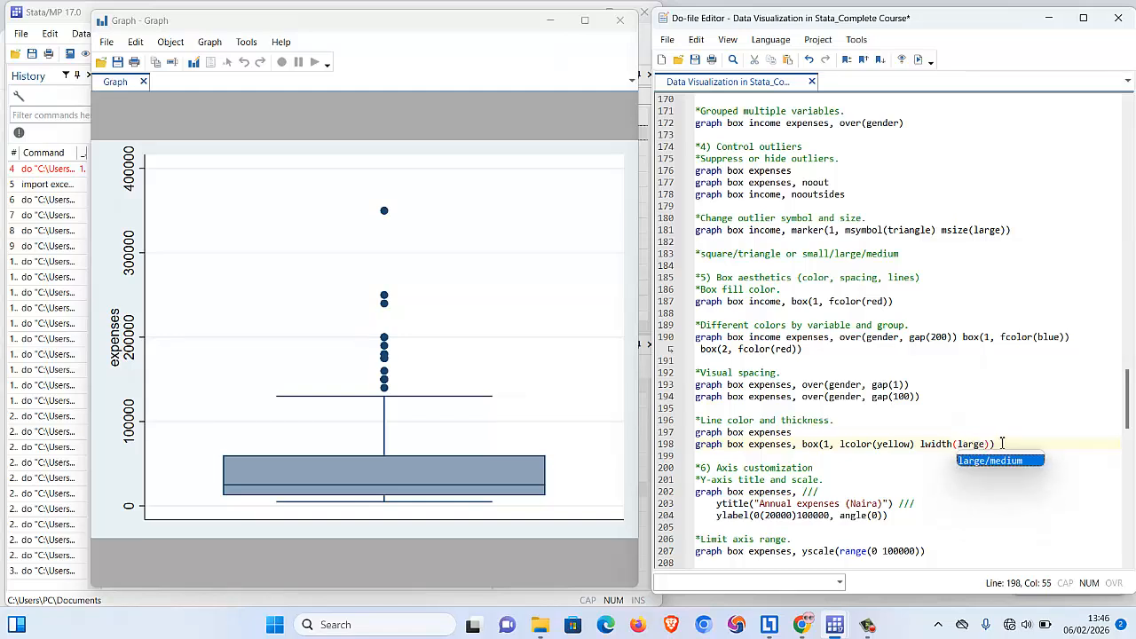
{"action": "key", "text": "Up"}
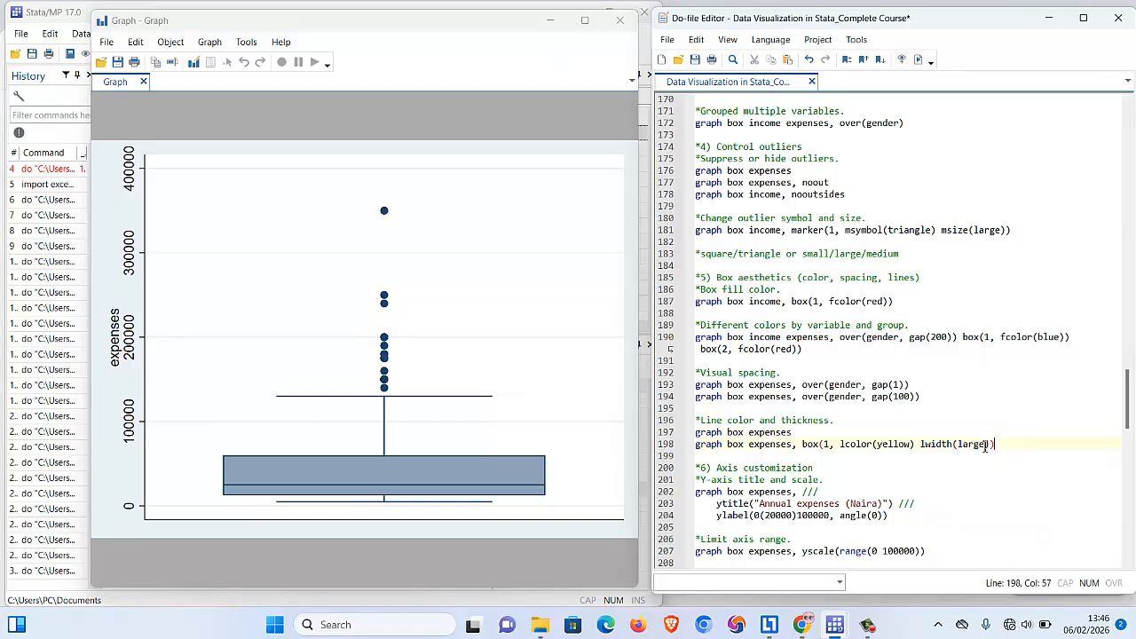
{"action": "left_click_drag", "start_coordinate": [996, 444], "coordinate": [698, 449]}
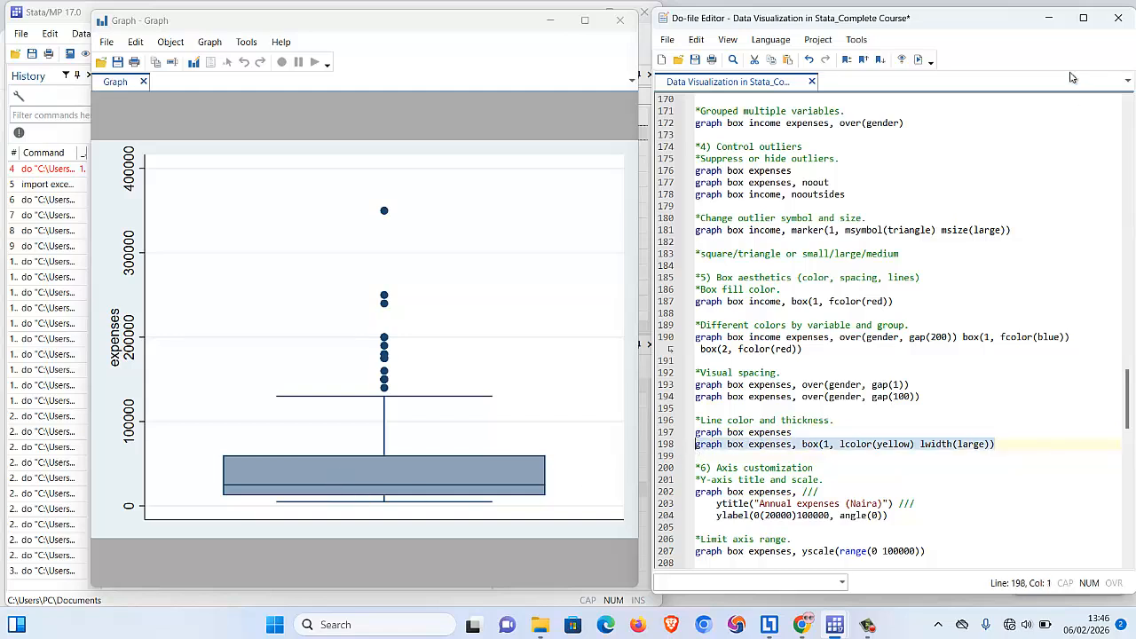
{"action": "left_click", "coordinate": [920, 61]}
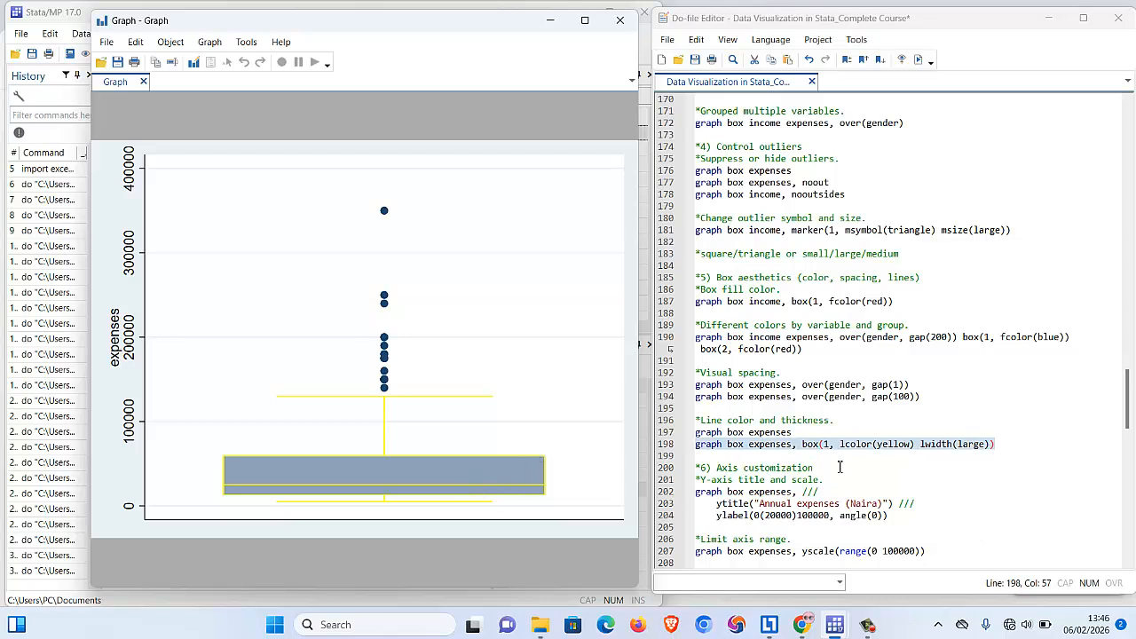
Examine the three-line command under "Y-axis title and scale", its /// continuation marks and the main Stata results, then return to the graph.
{"action": "left_click", "coordinate": [797, 455]}
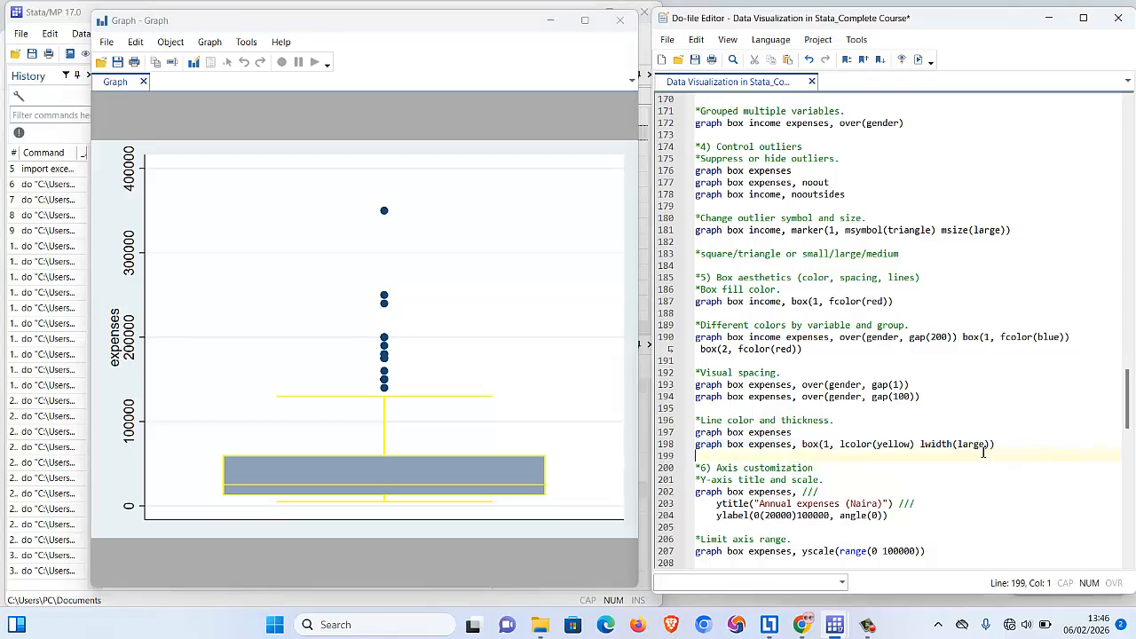
{"action": "scroll", "coordinate": [1044, 399], "scroll_direction": "down", "scroll_amount": 5}
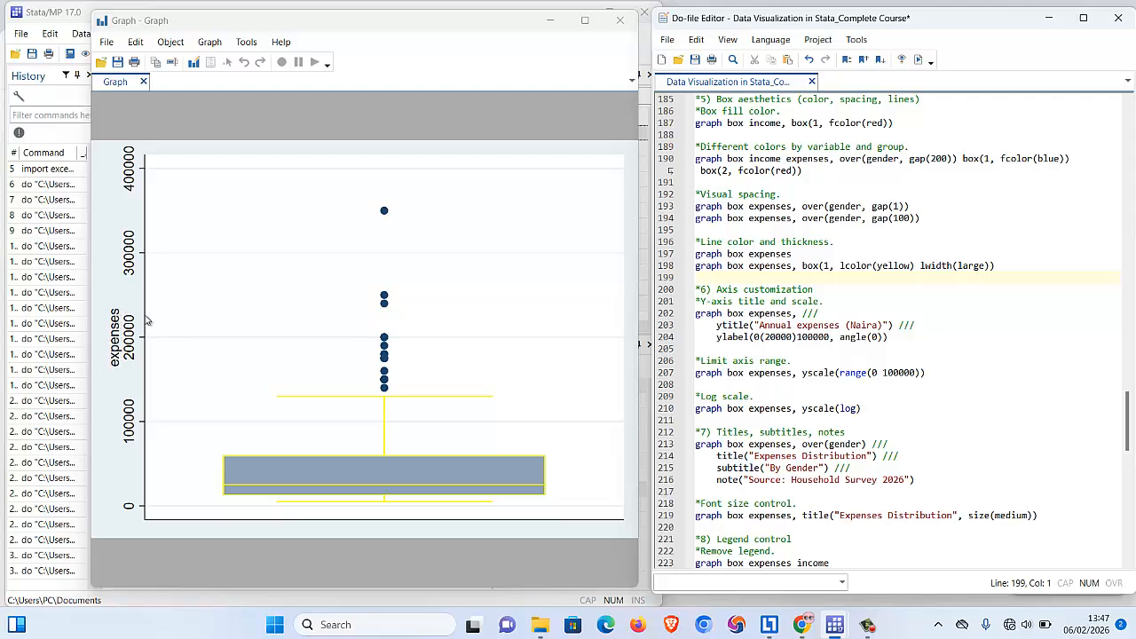
{"action": "left_click", "coordinate": [750, 302]}
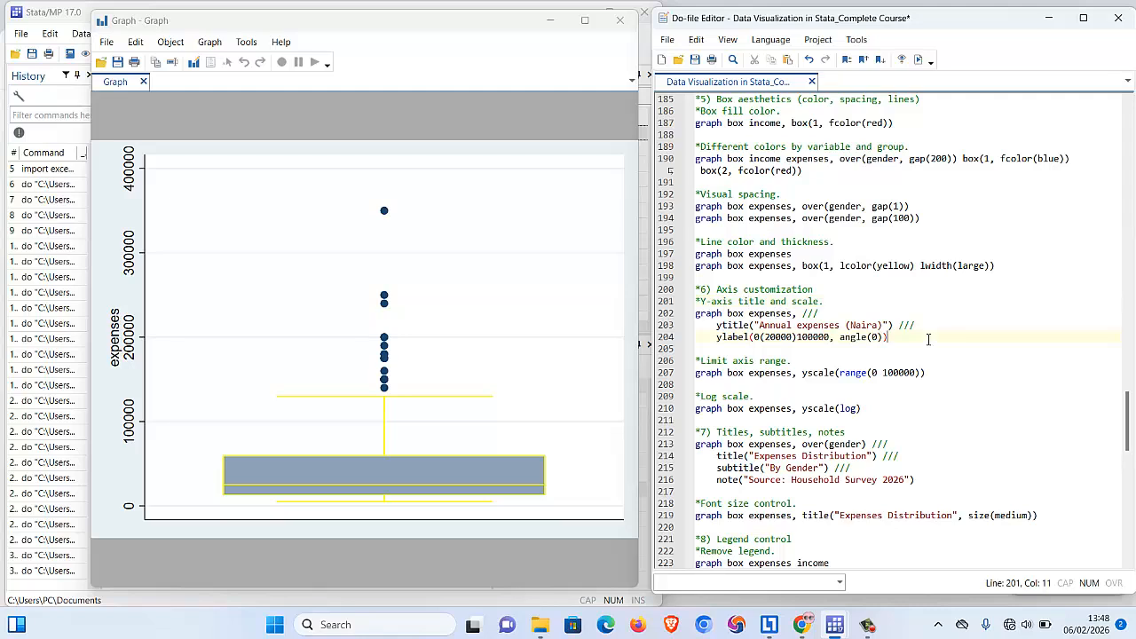
{"action": "left_click_drag", "start_coordinate": [888, 338], "coordinate": [687, 325]}
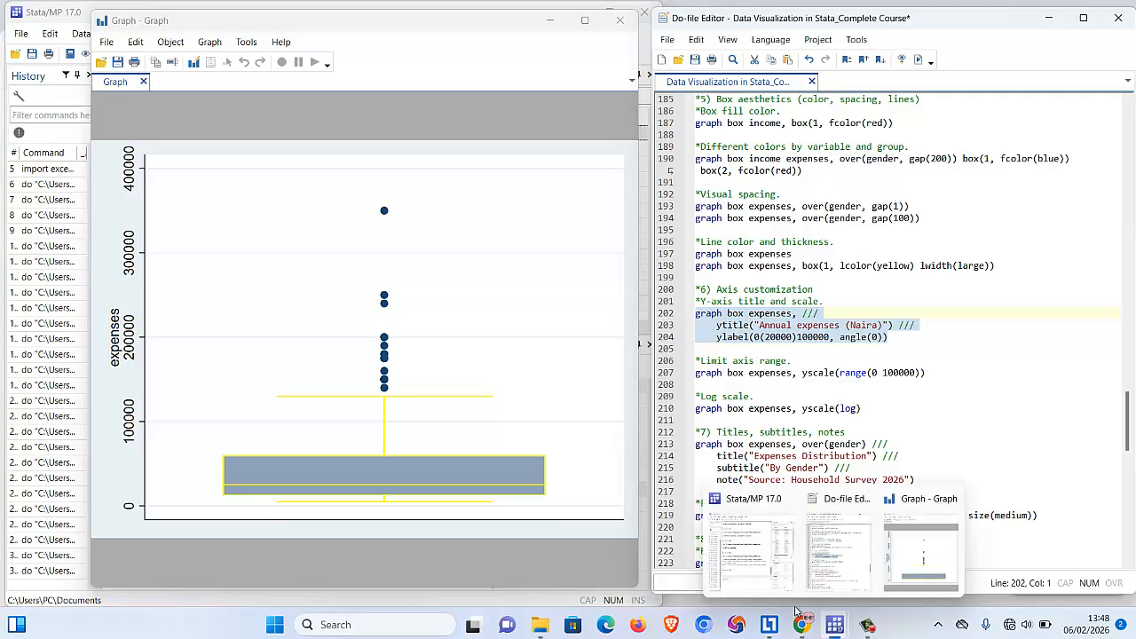
{"action": "left_click", "coordinate": [753, 541]}
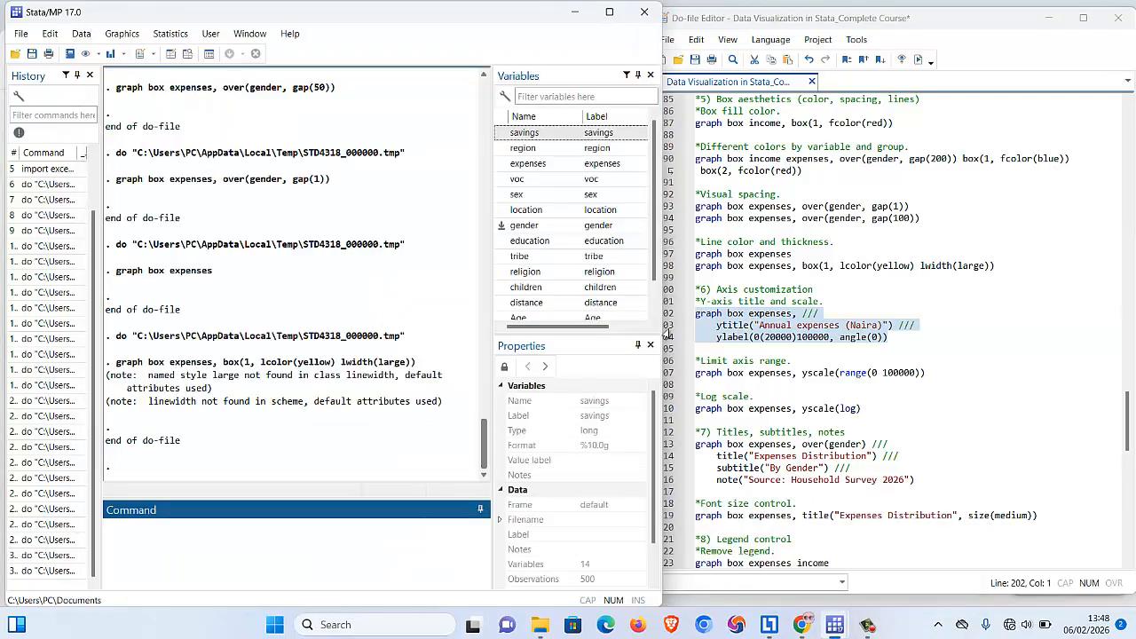
{"action": "left_click", "coordinate": [719, 325]}
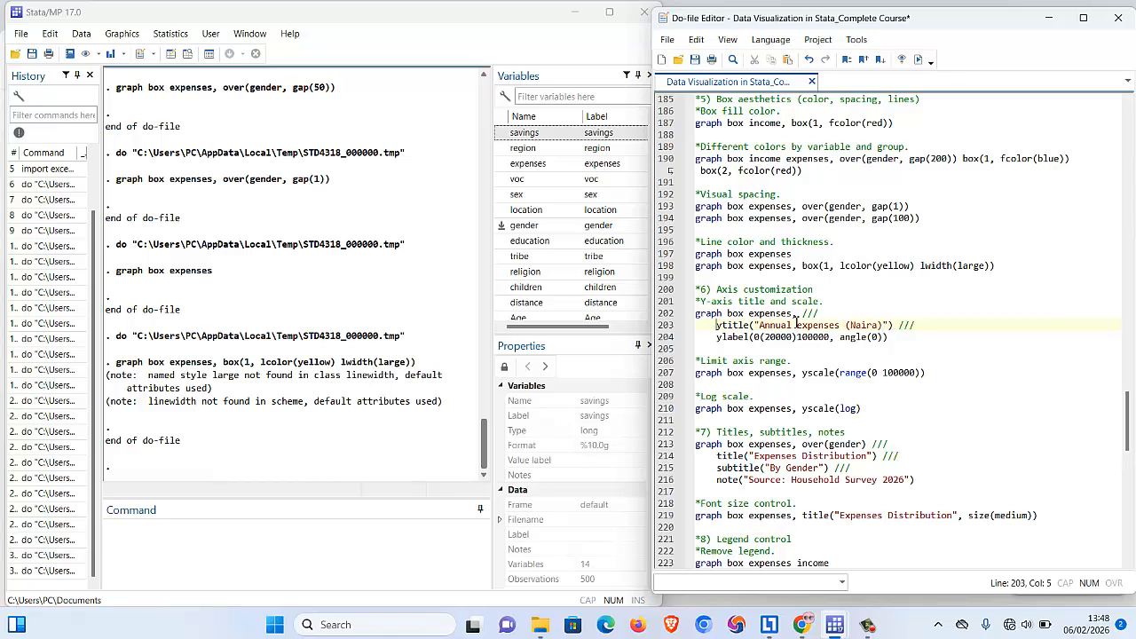
{"action": "left_click_drag", "start_coordinate": [803, 313], "coordinate": [824, 313]}
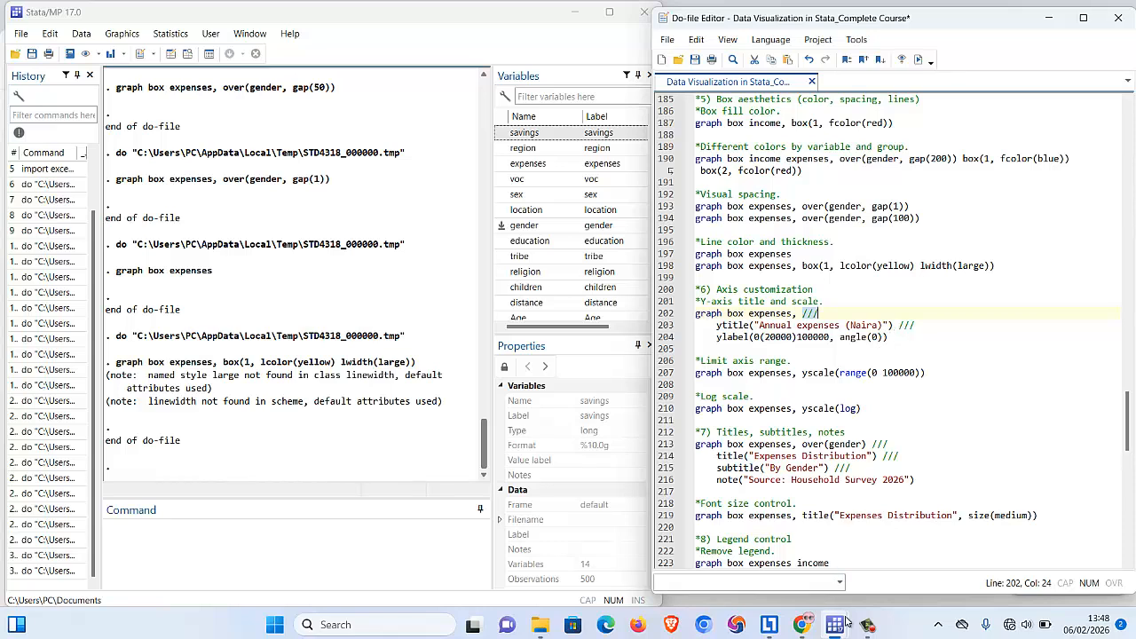
{"action": "mouse_move", "coordinate": [845, 625]}
{"action": "left_click", "coordinate": [888, 565]}
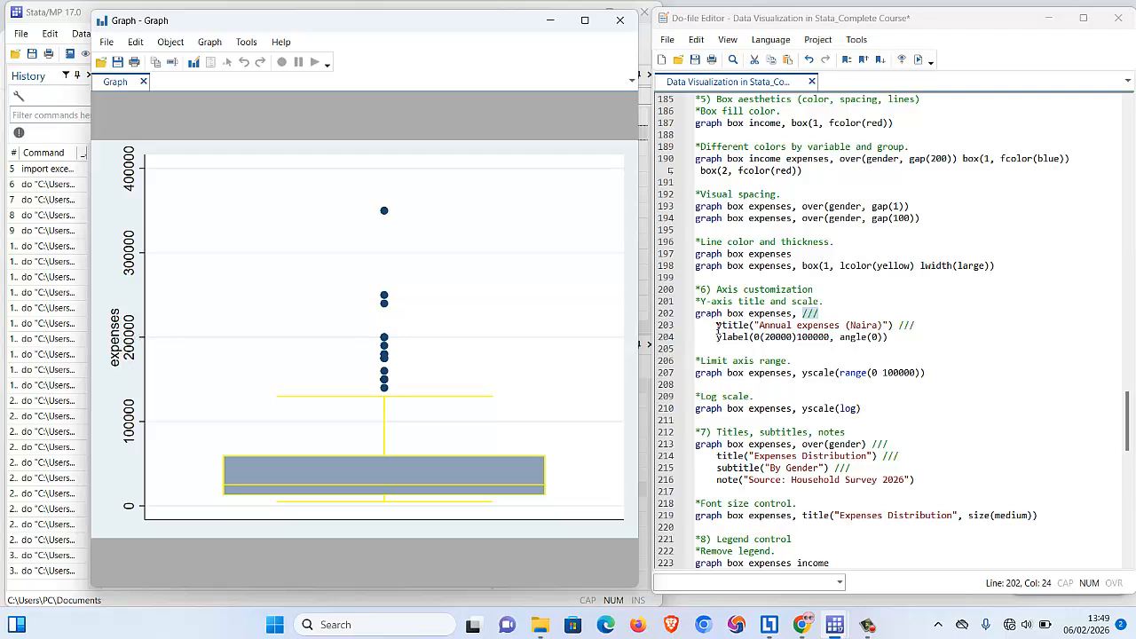
{"action": "left_click_drag", "start_coordinate": [716, 326], "coordinate": [897, 327]}
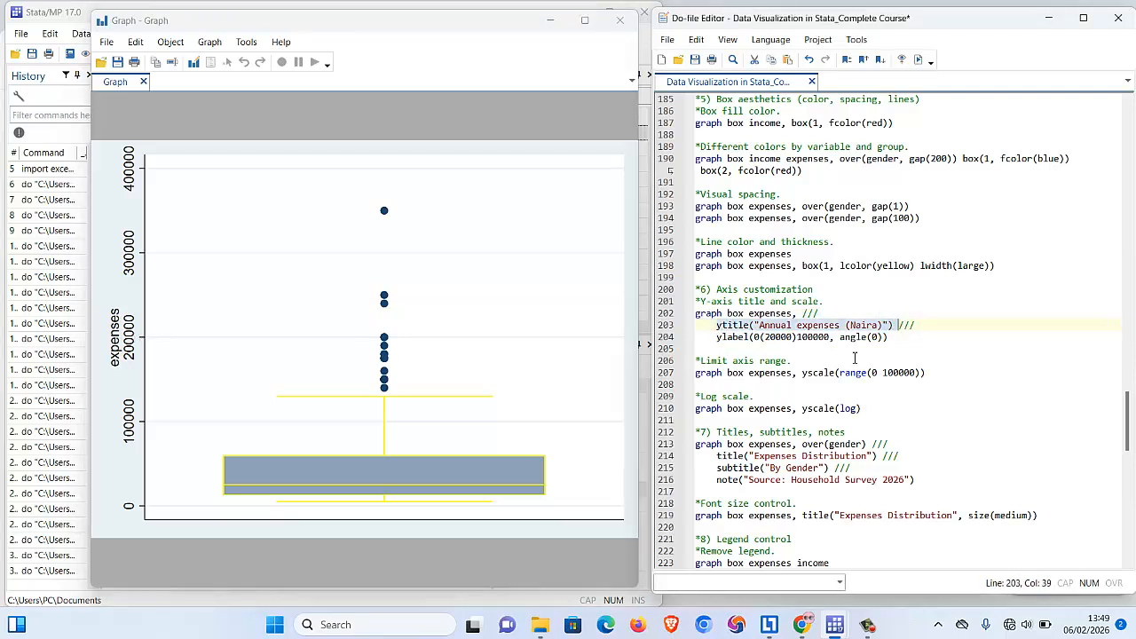
{"action": "left_click", "coordinate": [719, 339]}
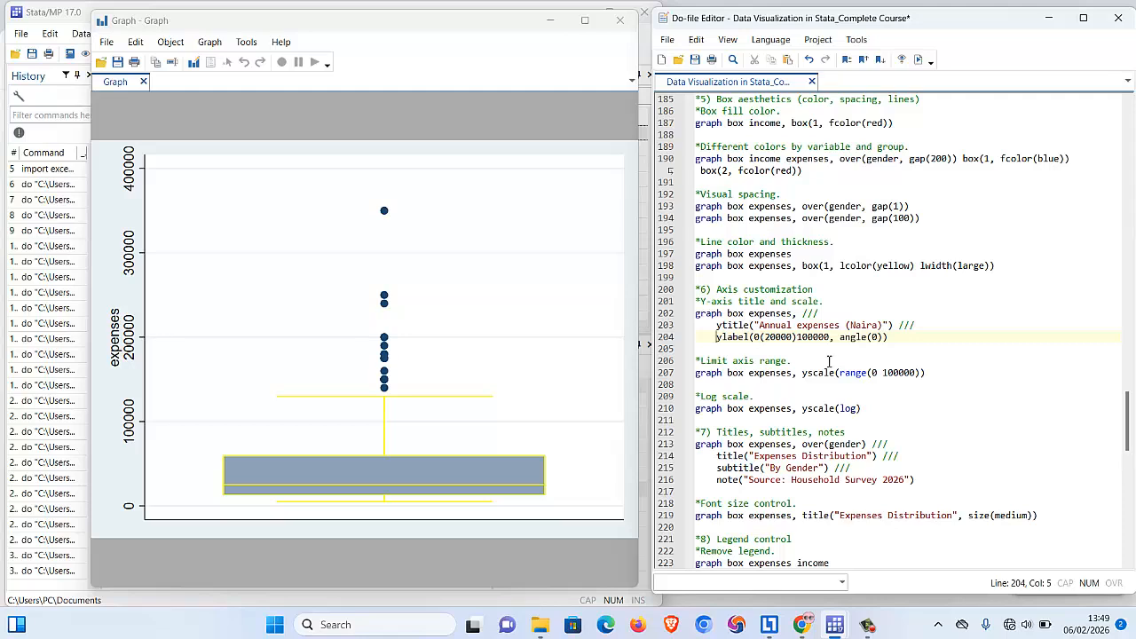
{"action": "left_click", "coordinate": [783, 341]}
{"action": "left_click_drag", "start_coordinate": [897, 337], "coordinate": [696, 313]}
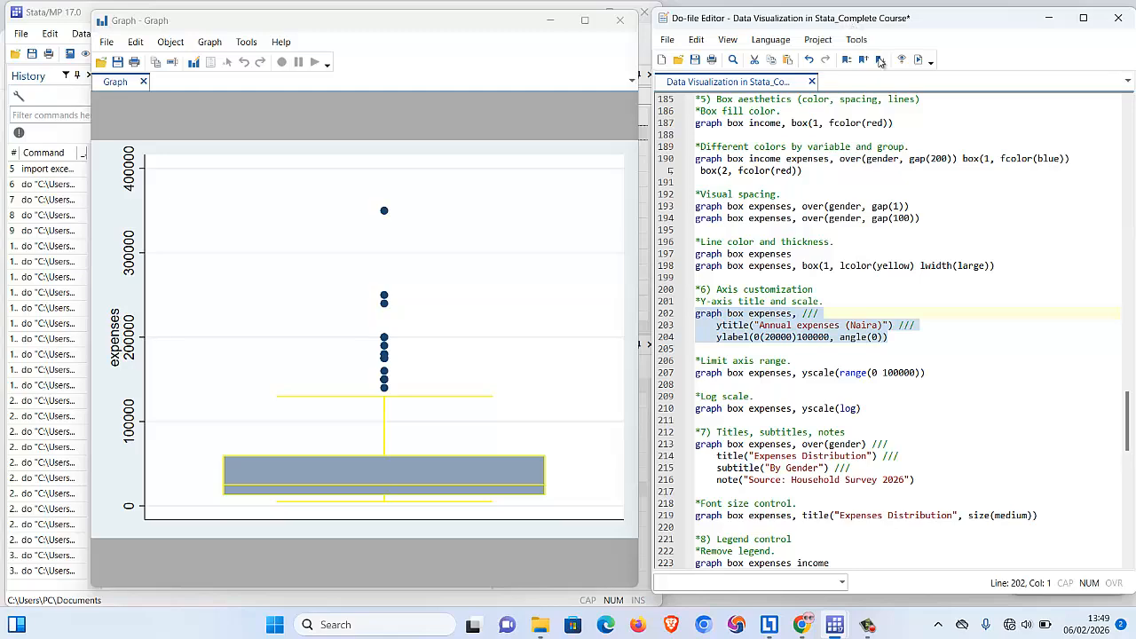
{"action": "left_click", "coordinate": [920, 61]}
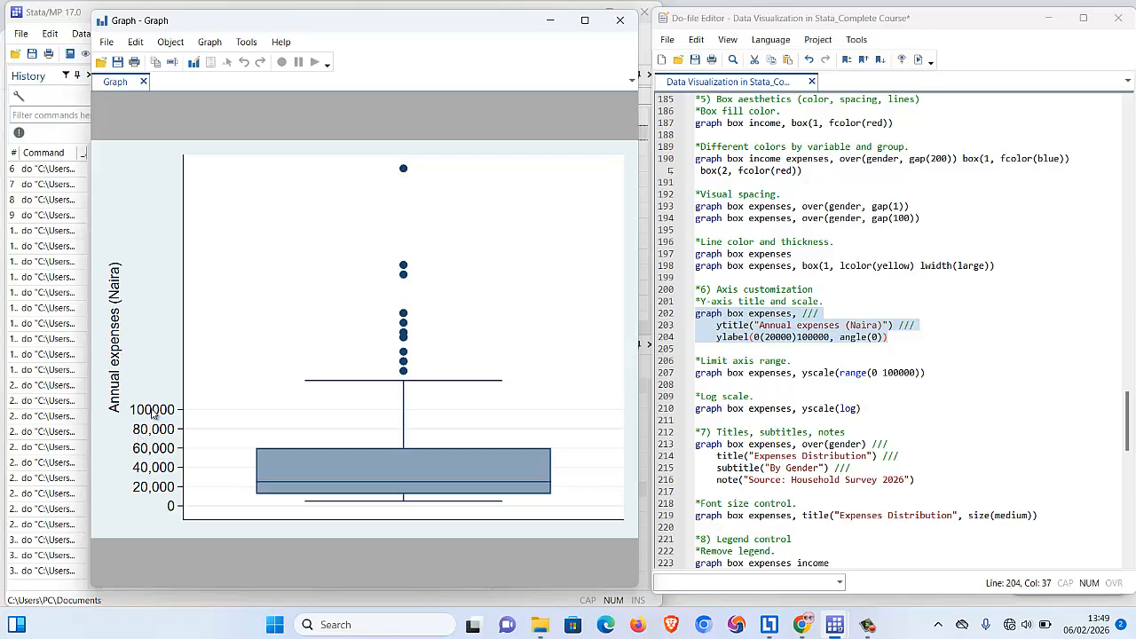
{"action": "left_click", "coordinate": [810, 337]}
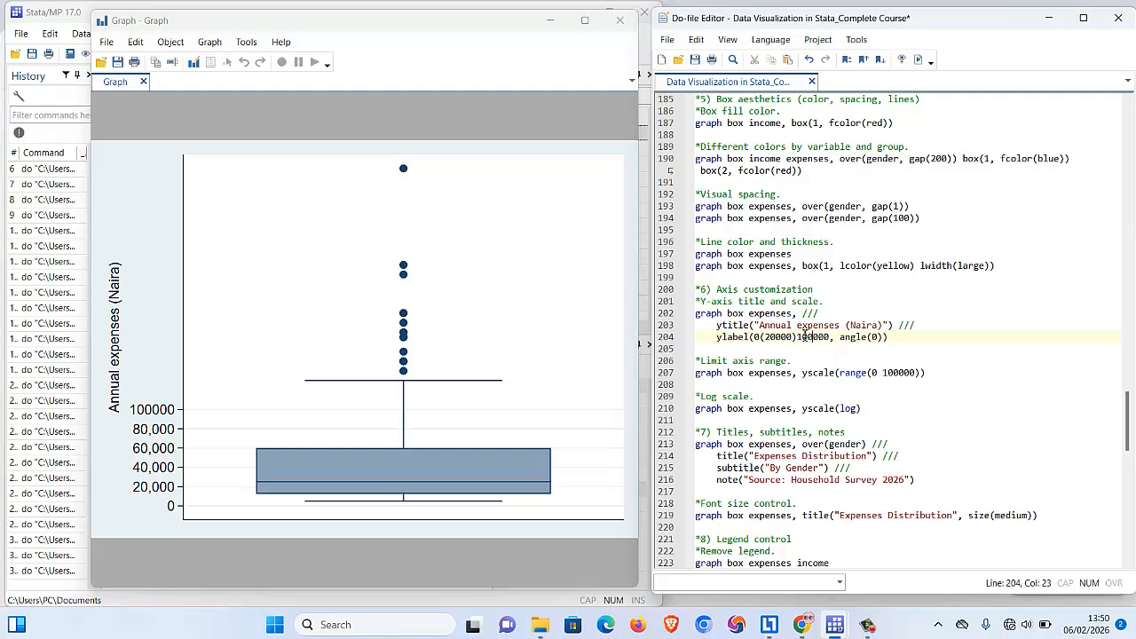
{"action": "key", "text": "shift+Left"}
{"action": "type", "text": "5"}
{"action": "left_click", "coordinate": [773, 338]}
{"action": "key", "text": "shift+Left"}
{"action": "key", "text": "shift+Left"}
{"action": "type", "text": "1"}
{"action": "left_click_drag", "start_coordinate": [890, 338], "coordinate": [692, 319]}
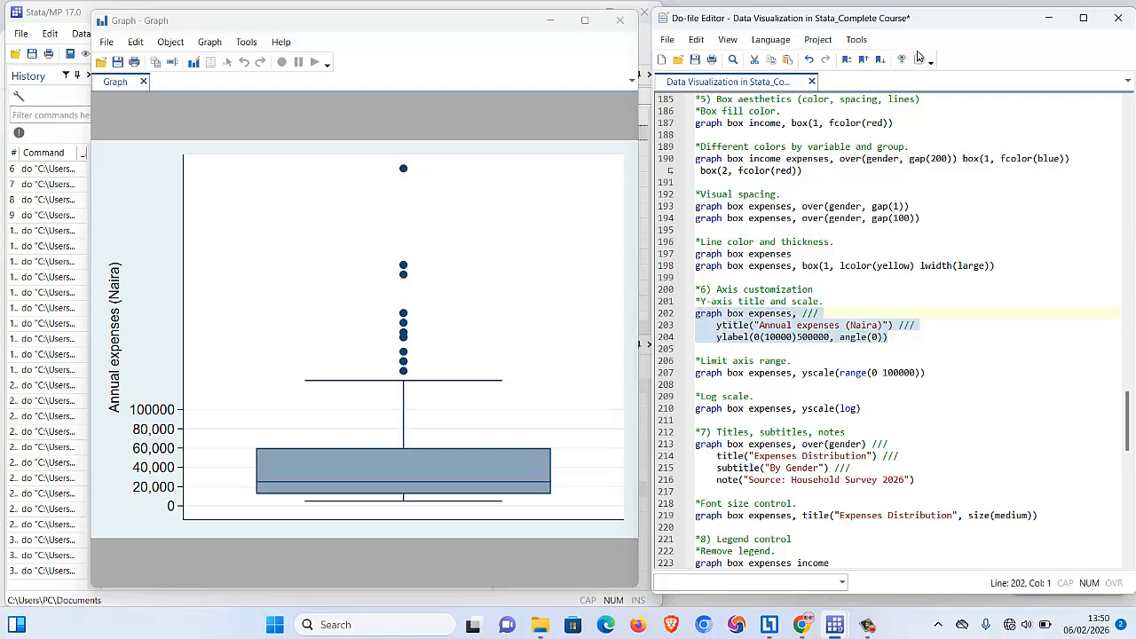
{"action": "left_click", "coordinate": [920, 59]}
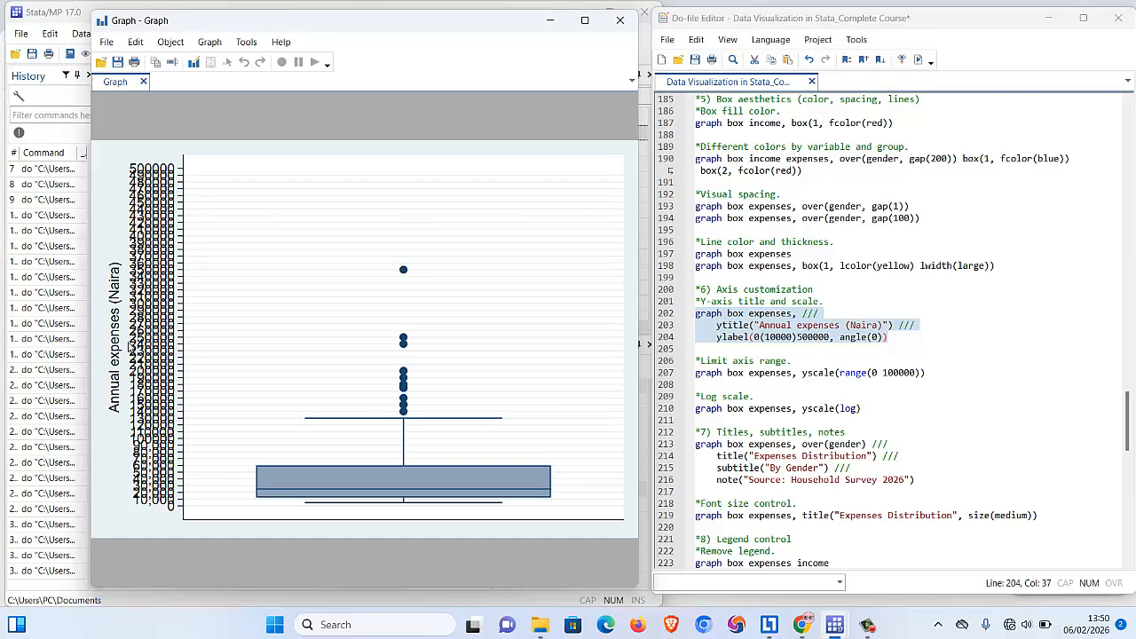
Set the upper y-axis label limit to 300000 and run the three-line expenses command.
{"action": "left_click", "coordinate": [801, 337]}
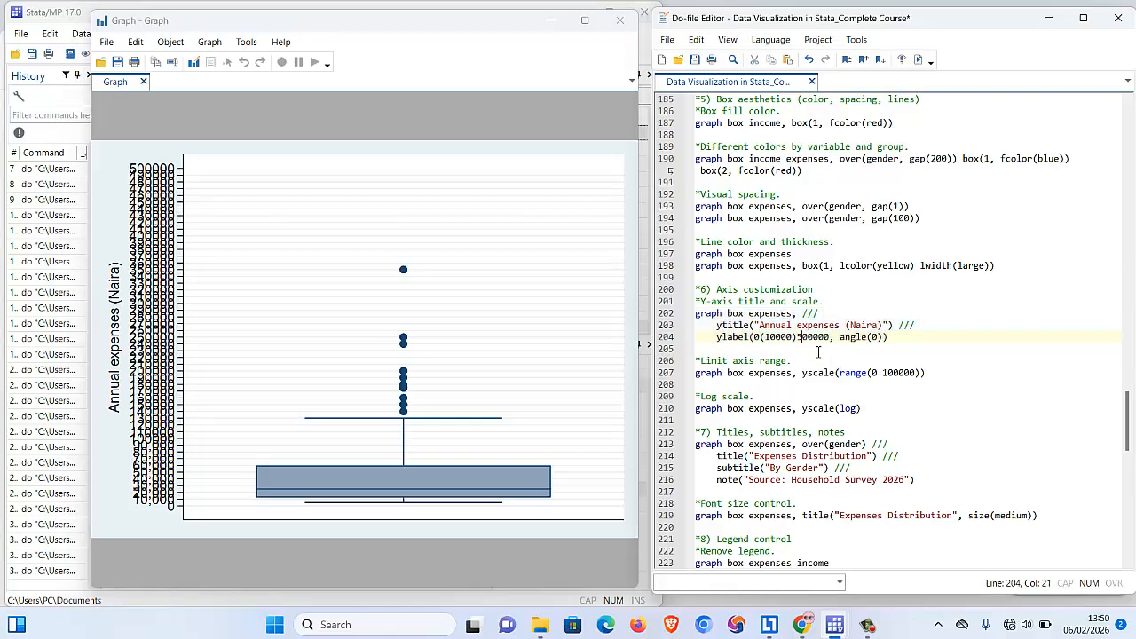
{"action": "key", "text": "BackSpace"}
{"action": "type", "text": "3"}
{"action": "left_click_drag", "start_coordinate": [895, 337], "coordinate": [695, 313]}
{"action": "left_click", "coordinate": [919, 60]}
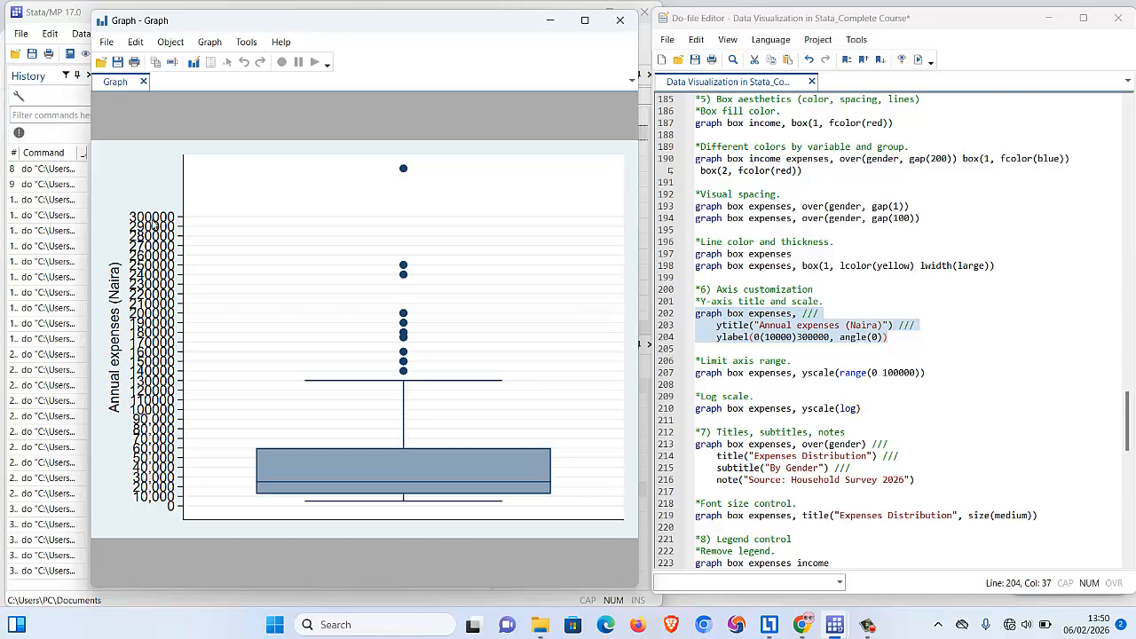
Set the upper y-axis label limit to 250000 and run the three-line expenses command.
{"action": "left_click", "coordinate": [803, 338]}
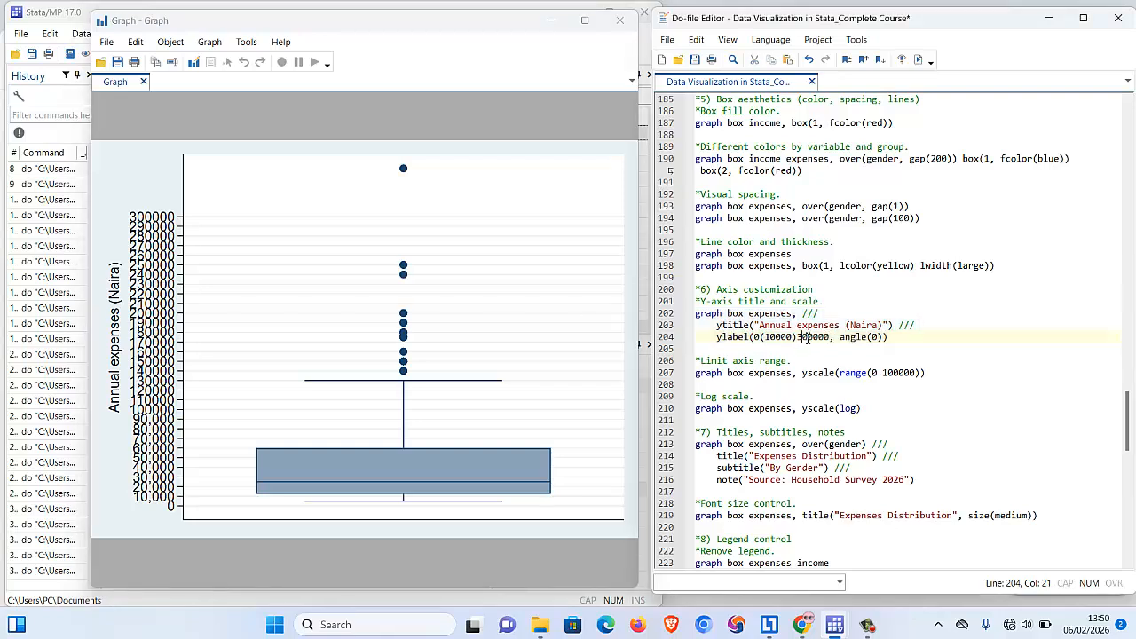
{"action": "key", "text": "shift+Right"}
{"action": "key", "text": "shift+Right"}
{"action": "key", "text": "BackSpace"}
{"action": "type", "text": "2"}
{"action": "type", "text": "0"}
{"action": "key", "text": "BackSpace"}
{"action": "type", "text": "5"}
{"action": "left_click_drag", "start_coordinate": [913, 337], "coordinate": [695, 314]}
{"action": "left_click", "coordinate": [919, 58]}
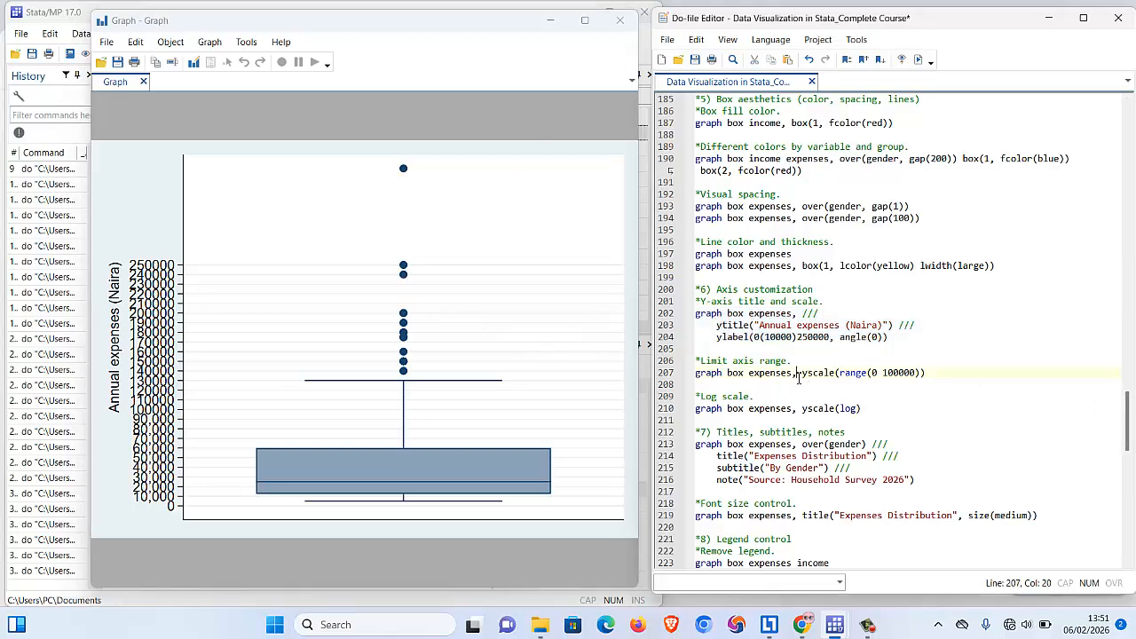
Review the yscale(range(0 100000)) option under "Limit axis range" and run only that expenses command.
{"action": "left_click_drag", "start_coordinate": [802, 373], "coordinate": [942, 378]}
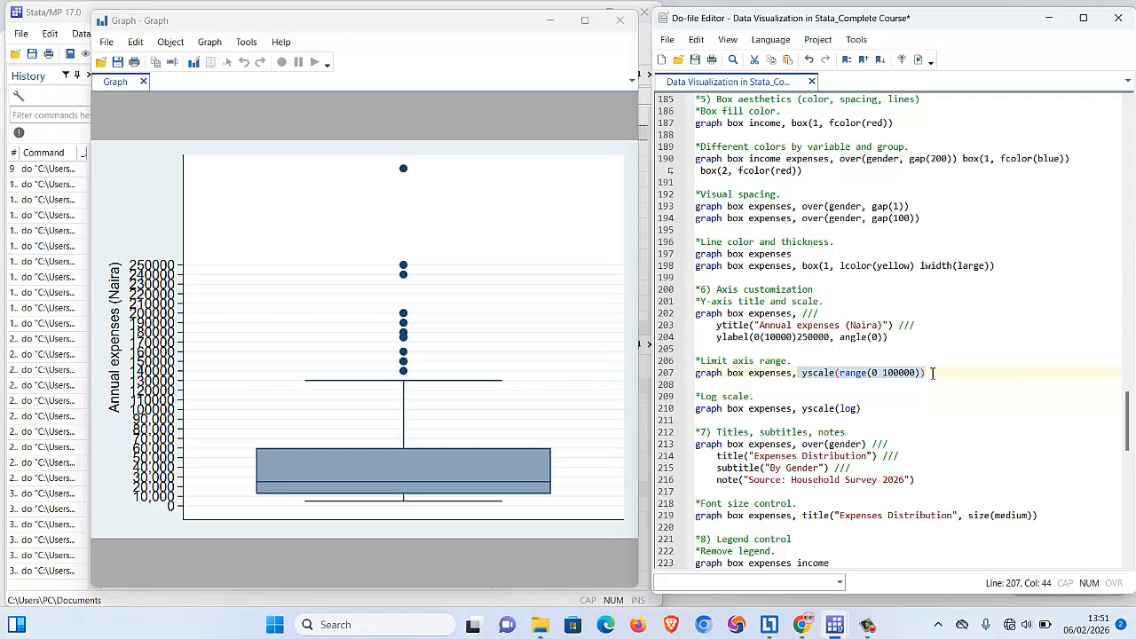
{"action": "left_click", "coordinate": [930, 373]}
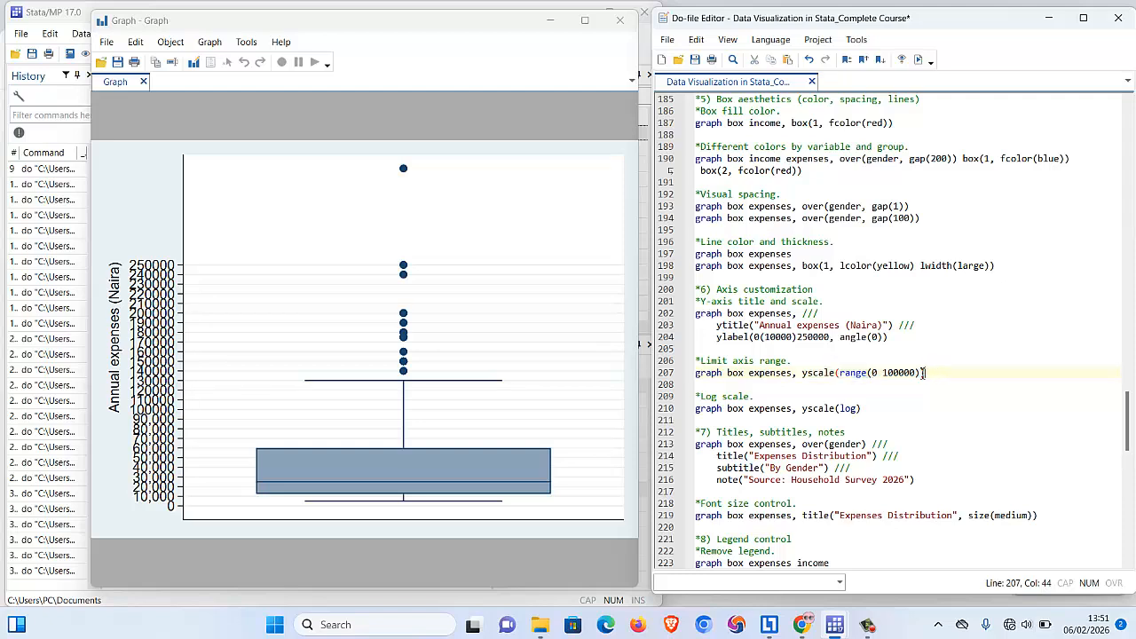
{"action": "left_click_drag", "start_coordinate": [923, 374], "coordinate": [903, 374]}
{"action": "left_click", "coordinate": [931, 373]}
{"action": "left_click", "coordinate": [867, 373]}
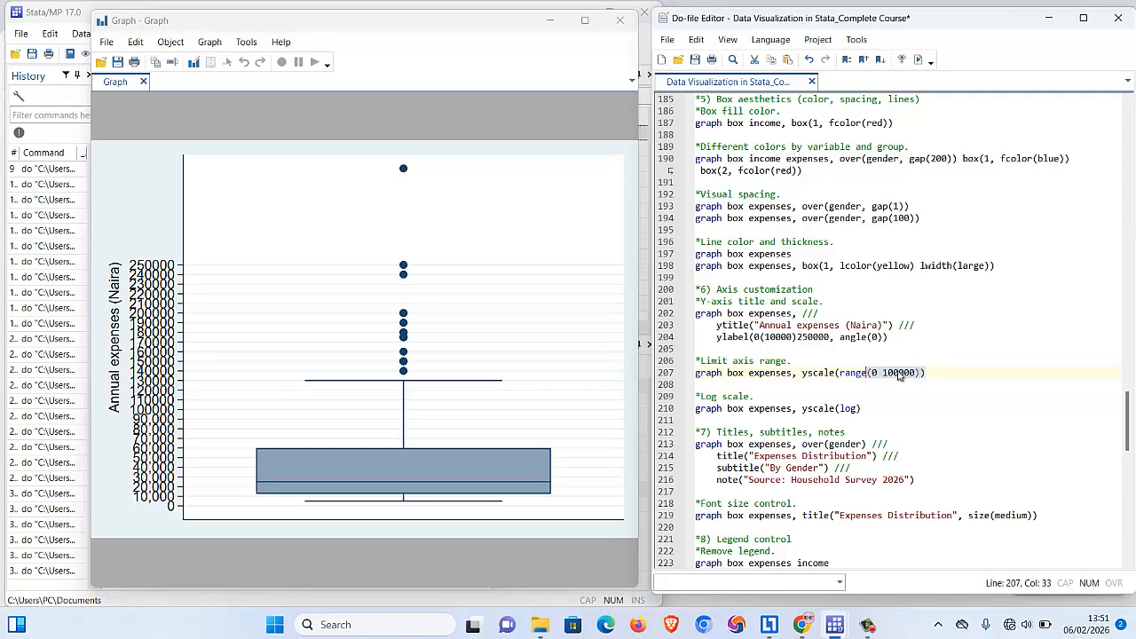
{"action": "left_click", "coordinate": [896, 374]}
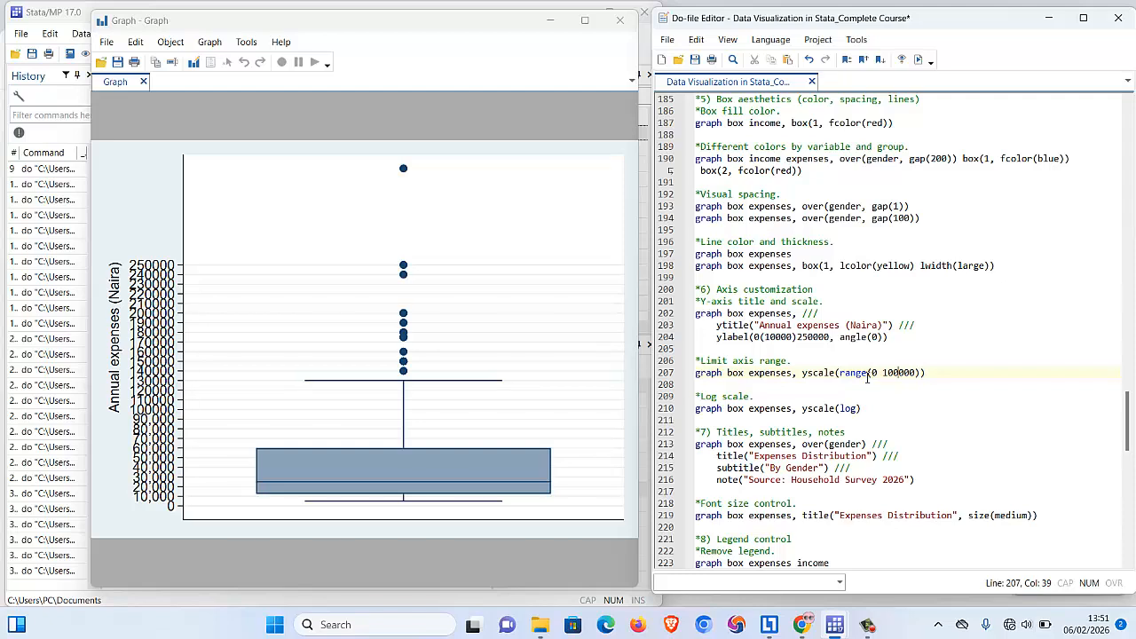
{"action": "left_click", "coordinate": [915, 374]}
{"action": "left_click_drag", "start_coordinate": [804, 374], "coordinate": [836, 374]}
{"action": "left_click_drag", "start_coordinate": [927, 373], "coordinate": [694, 373]}
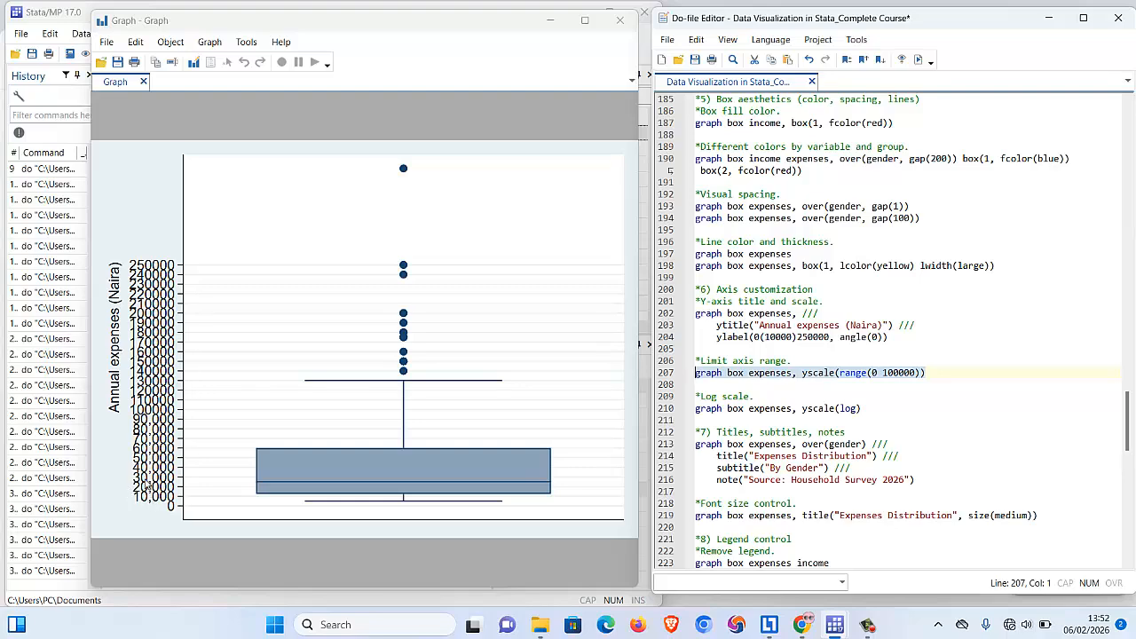
{"action": "left_click", "coordinate": [918, 59]}
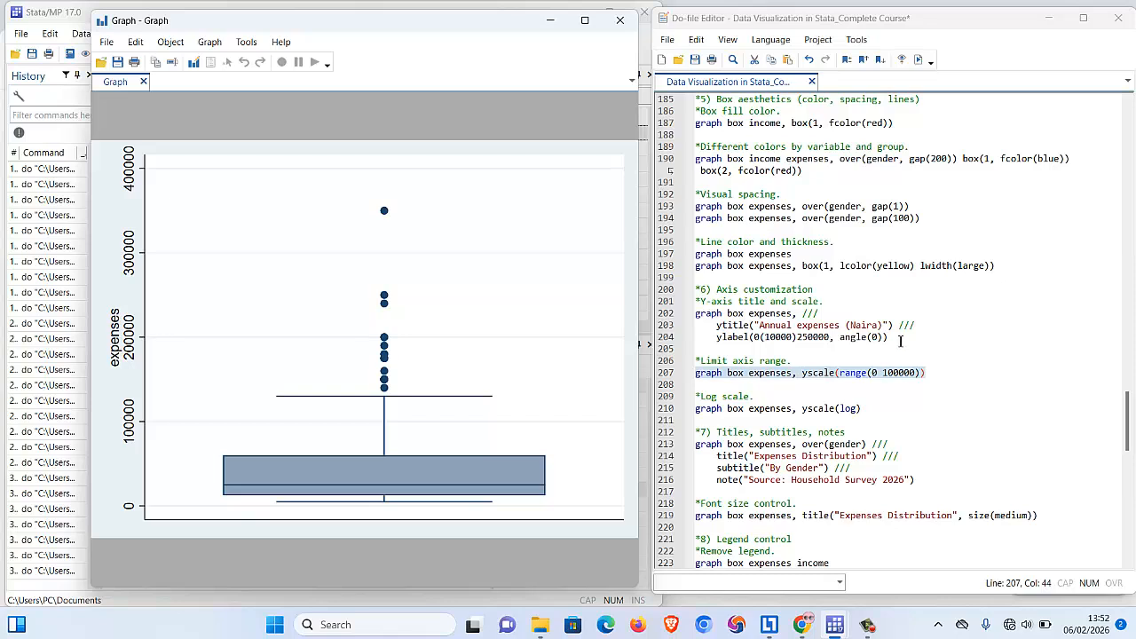
Review the yscale(log) option under "Log scale", run only that expenses command and close the resulting graph.
{"action": "left_click", "coordinate": [867, 409]}
{"action": "left_click_drag", "start_coordinate": [859, 410], "coordinate": [835, 408]}
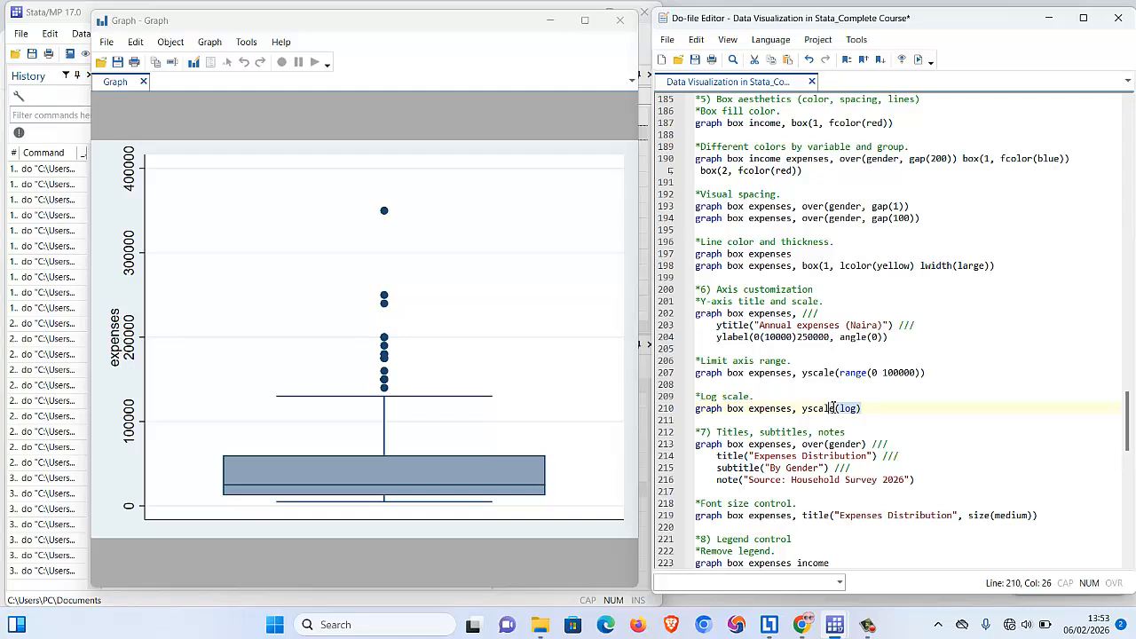
{"action": "left_click_drag", "start_coordinate": [832, 408], "coordinate": [694, 398]}
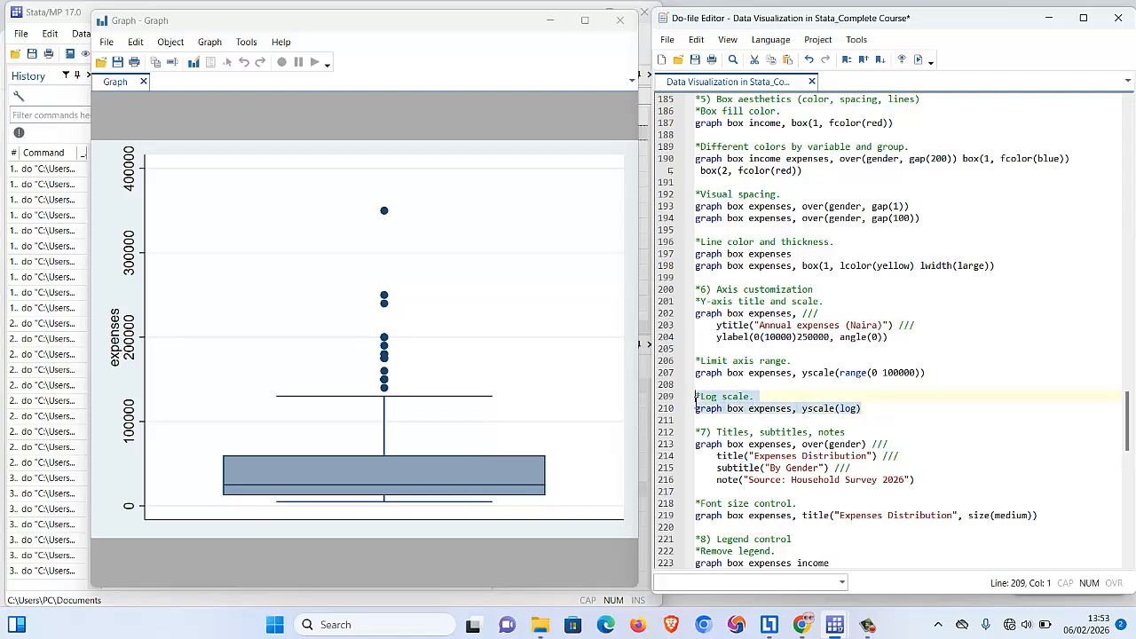
{"action": "left_click", "coordinate": [888, 399]}
{"action": "left_click_drag", "start_coordinate": [859, 409], "coordinate": [697, 413]}
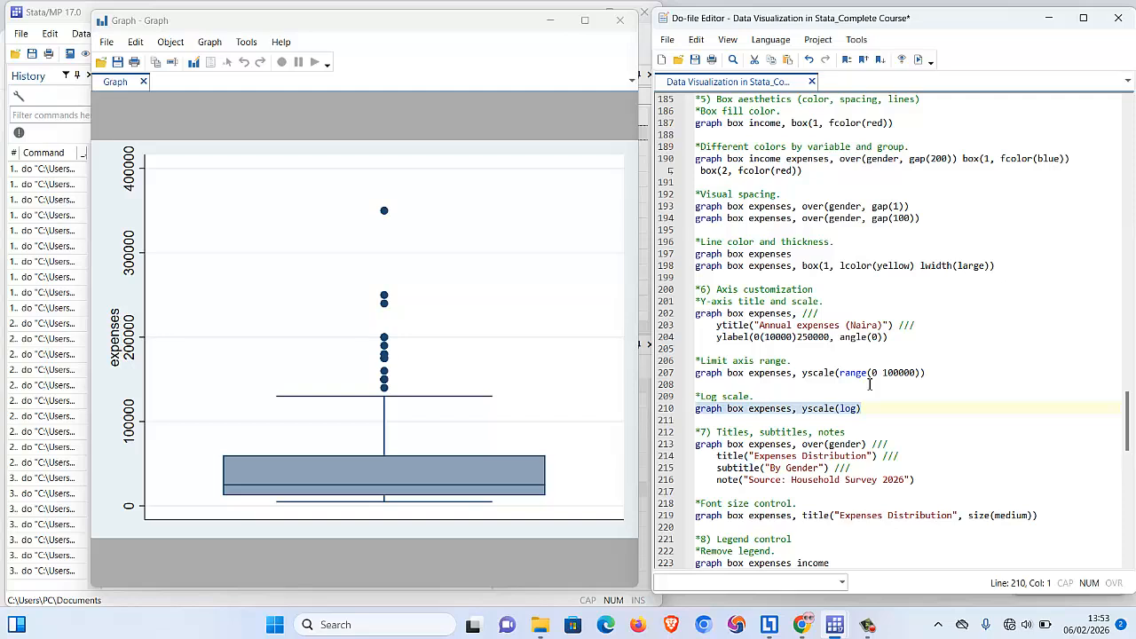
{"action": "left_click", "coordinate": [918, 59]}
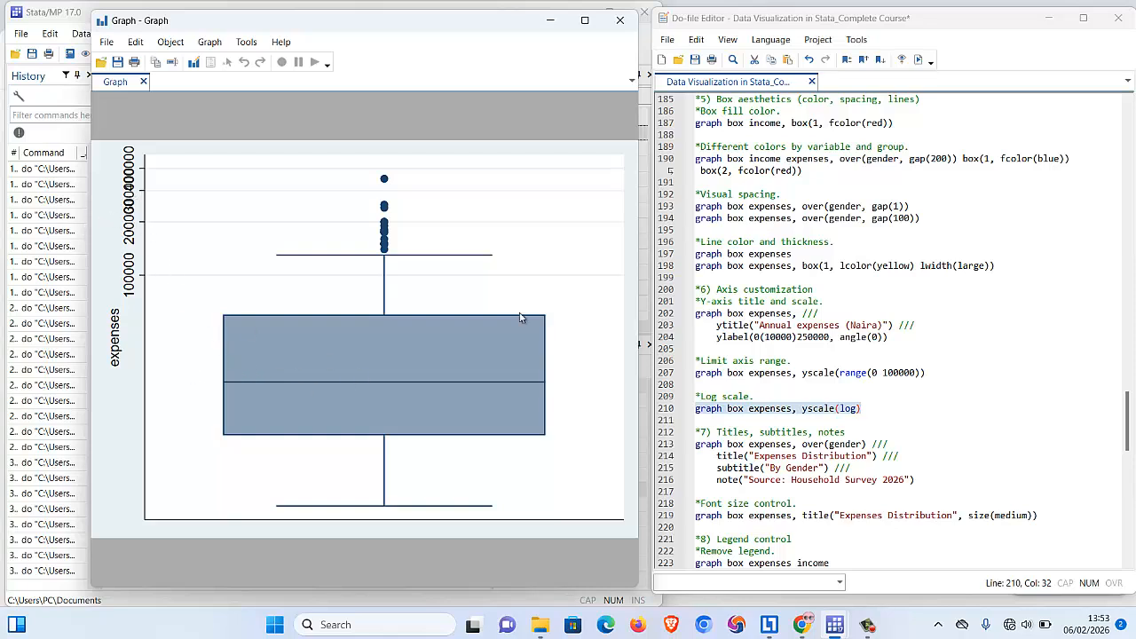
{"action": "left_click", "coordinate": [618, 21]}
Copy graph box expenses from the over(gender) command onto a new line directly under the "7) Titles, subtitles, notes" heading, without the comma.
{"action": "left_click", "coordinate": [802, 444]}
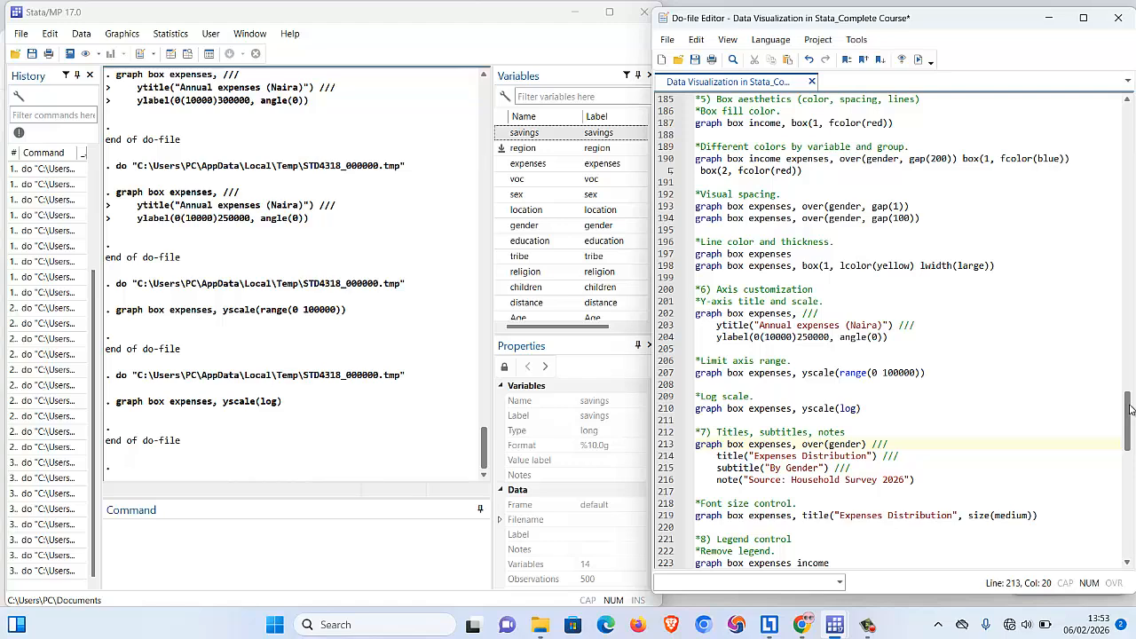
{"action": "left_click_drag", "start_coordinate": [1131, 409], "coordinate": [1132, 434]}
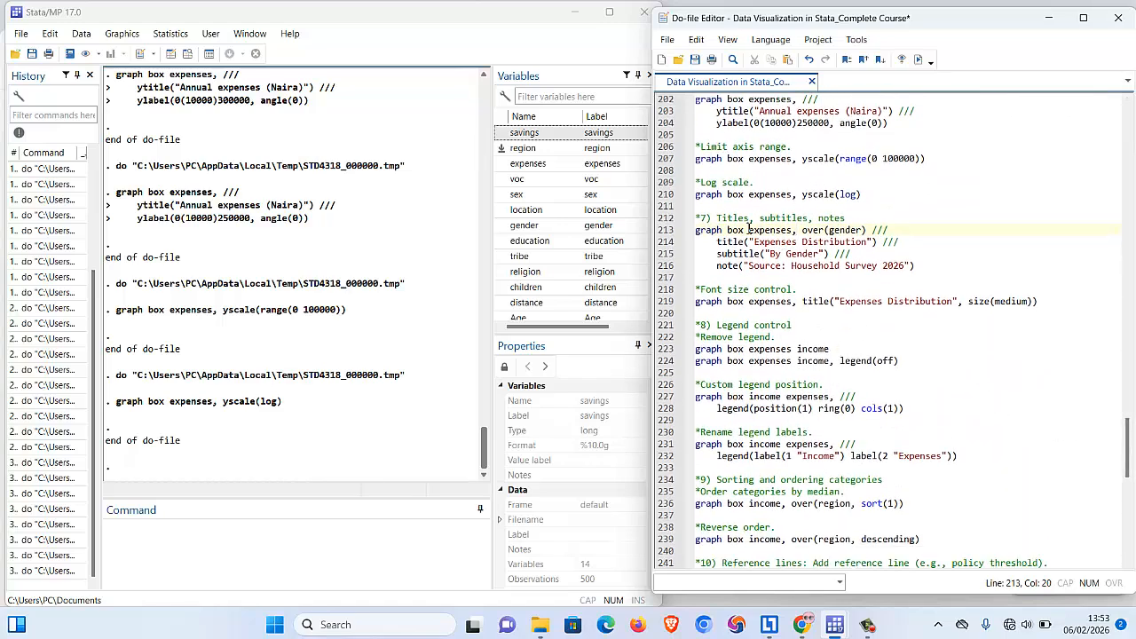
{"action": "key", "text": "shift+Left"}
{"action": "key", "text": "shift+Left"}
{"action": "key", "text": "shift+Left"}
{"action": "key", "text": "shift+Left"}
{"action": "key", "text": "shift+Left"}
{"action": "key", "text": "shift+Left"}
{"action": "key", "text": "shift+Left"}
{"action": "key", "text": "shift+Left"}
{"action": "key", "text": "shift+Left"}
{"action": "key", "text": "shift+Left"}
{"action": "key", "text": "shift+Left"}
{"action": "key", "text": "shift+Left"}
{"action": "key", "text": "shift+Left"}
{"action": "key", "text": "shift+Left"}
{"action": "key", "text": "shift+Left"}
{"action": "key", "text": "shift+Left"}
{"action": "key", "text": "shift+Left"}
{"action": "key", "text": "shift+Left"}
{"action": "key", "text": "shift+Left"}
{"action": "key", "text": "ctrl+c"}
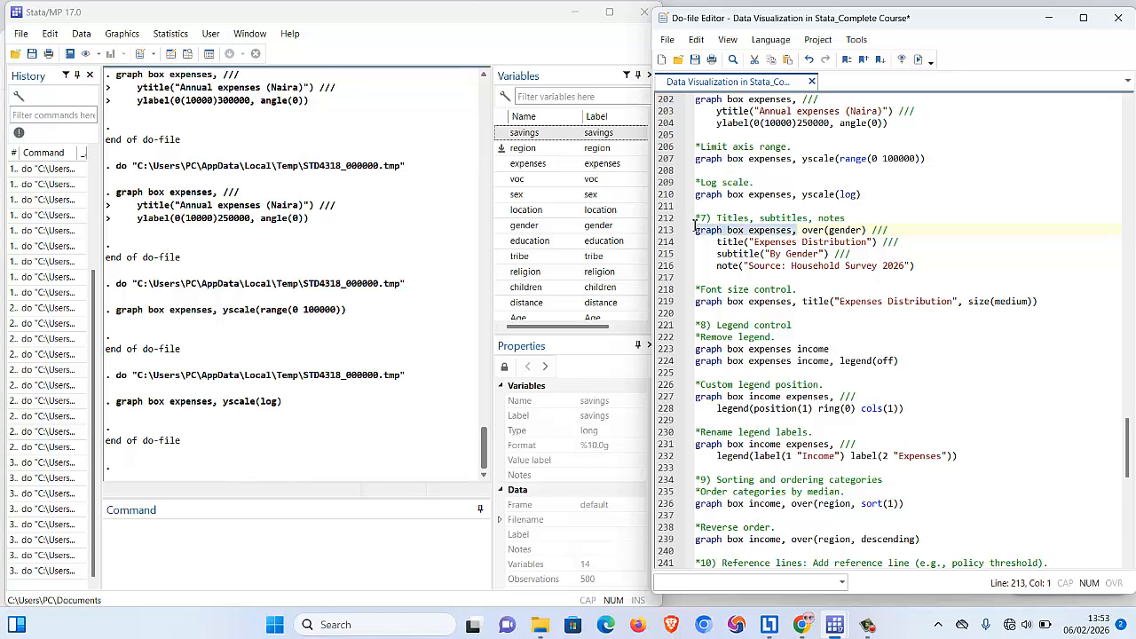
{"action": "left_click", "coordinate": [884, 218]}
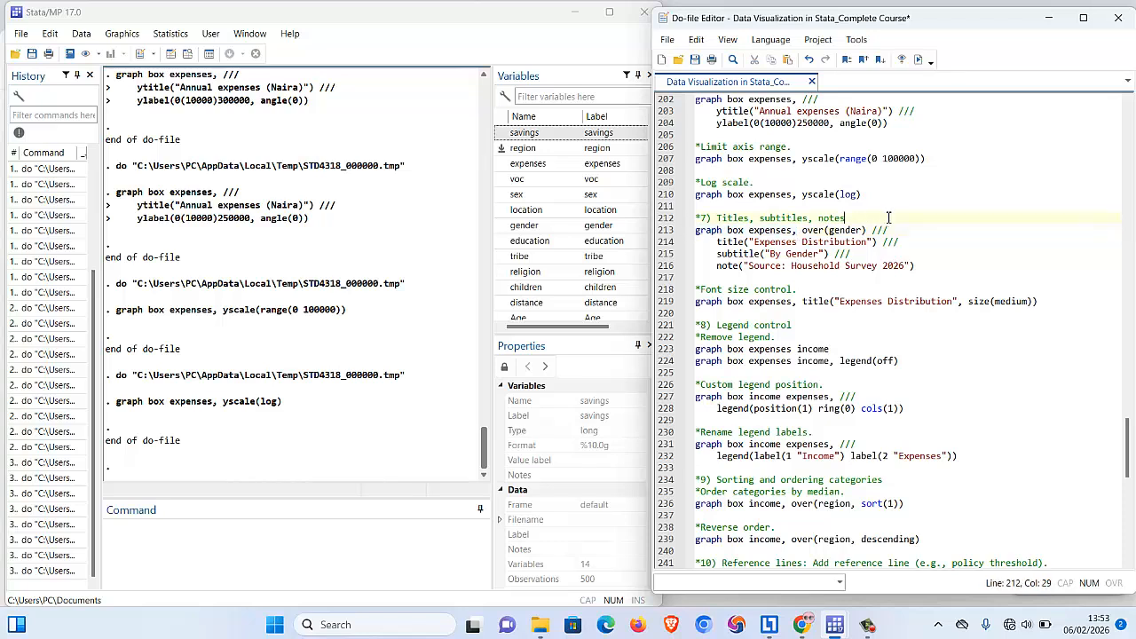
{"action": "key", "text": "Return"}
{"action": "key", "text": "ctrl+v"}
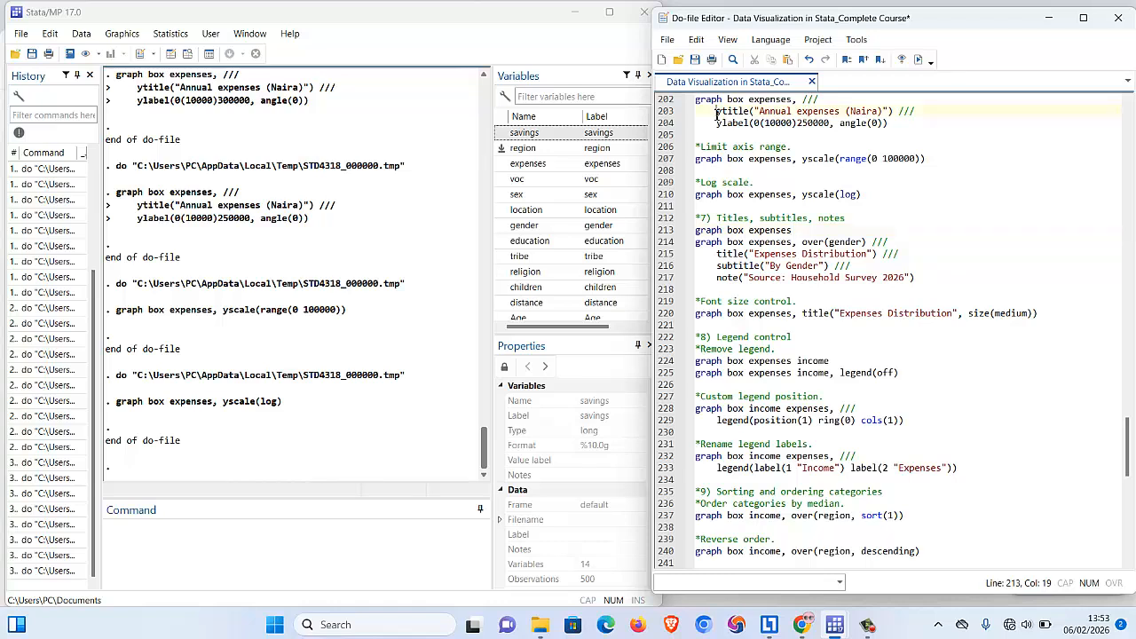
Copy the ytitle("Annual expenses (Naira)") /// line, indented, below the over(gender) line in section 7 and run only the plain graph box expenses command.
{"action": "left_click_drag", "start_coordinate": [717, 116], "coordinate": [924, 112]}
{"action": "key", "text": "ctrl+c"}
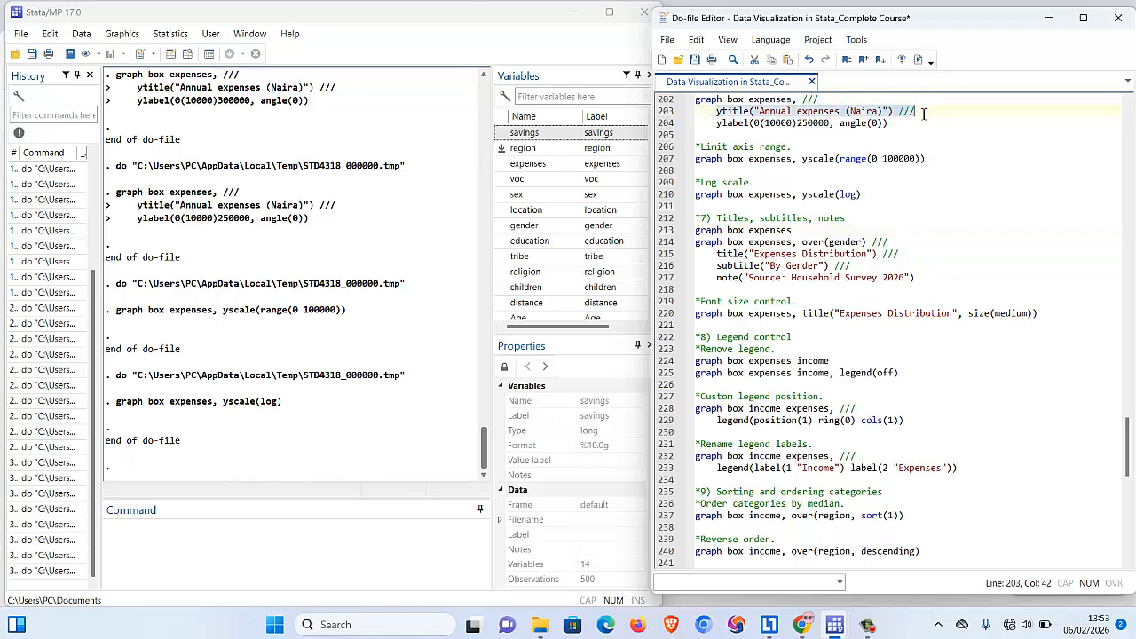
{"action": "left_click", "coordinate": [901, 241]}
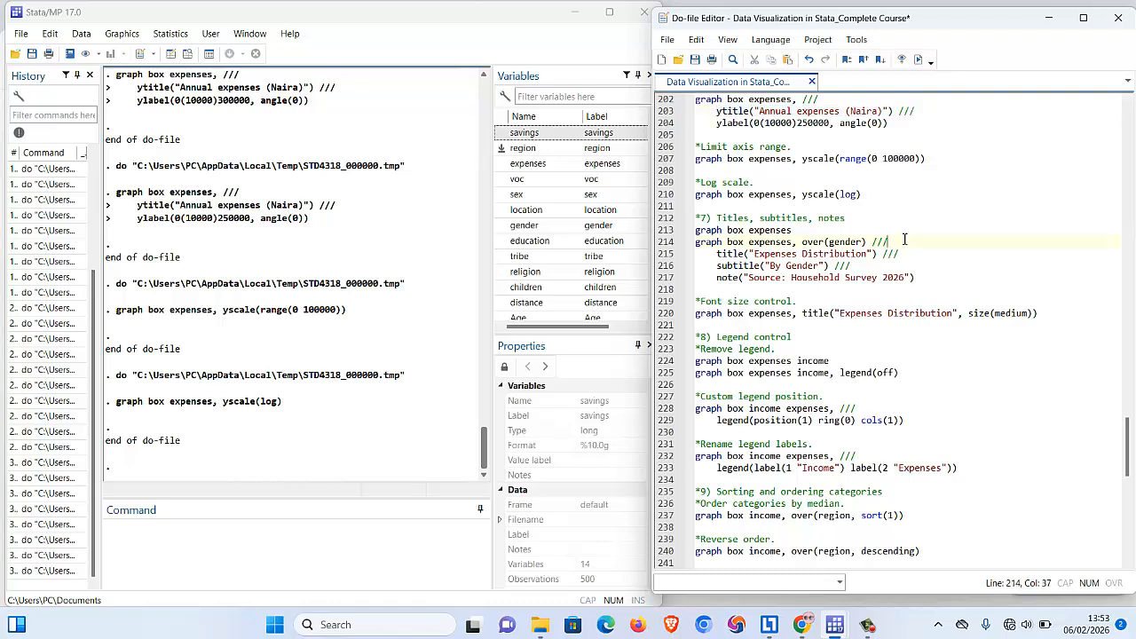
{"action": "key", "text": "Return"}
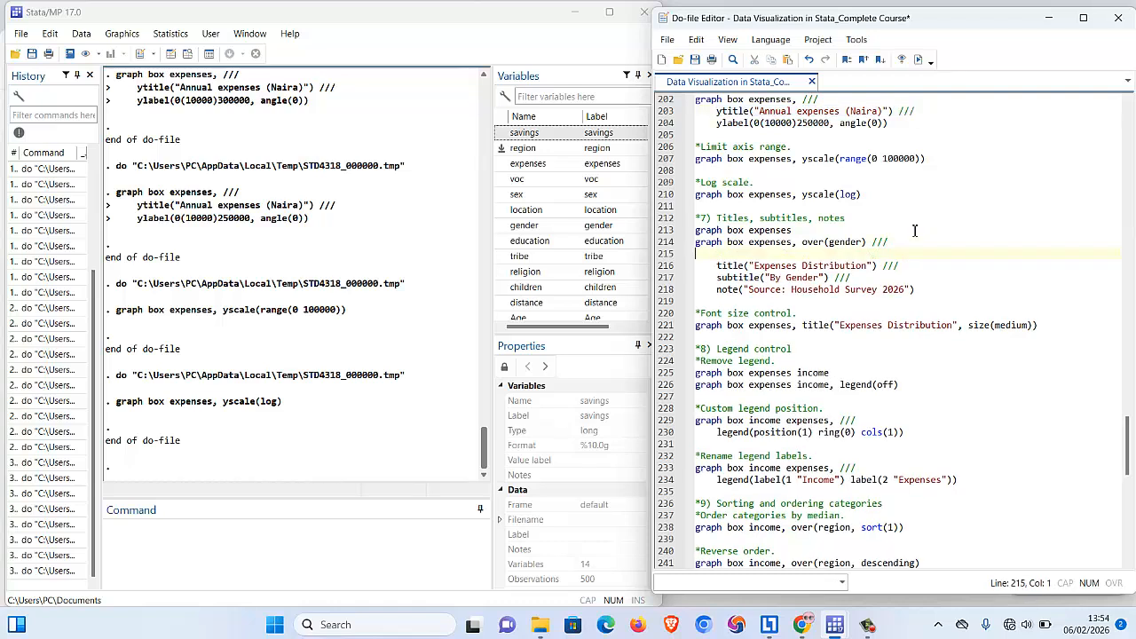
{"action": "key", "text": "ctrl+v"}
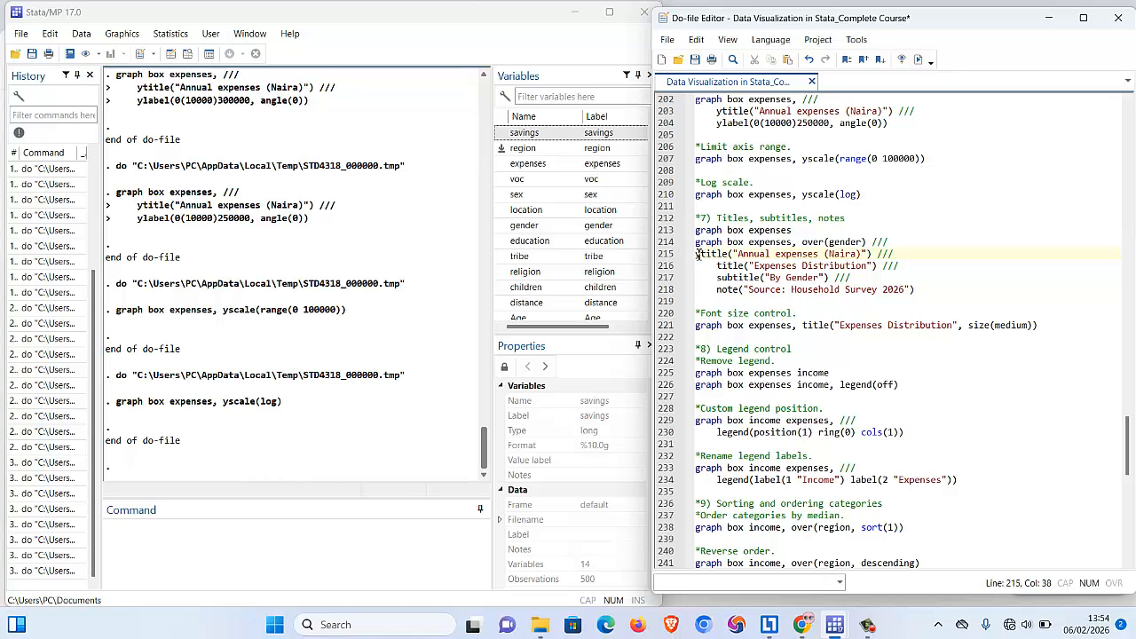
{"action": "left_click", "coordinate": [697, 254]}
{"action": "key", "text": "Tab"}
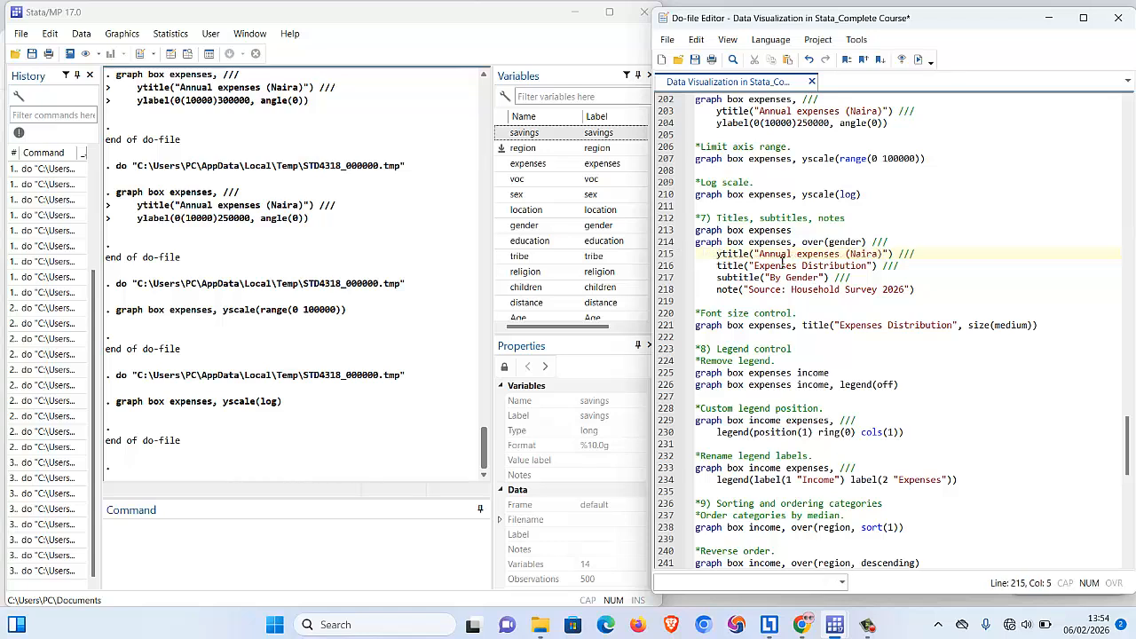
{"action": "left_click_drag", "start_coordinate": [809, 230], "coordinate": [690, 231]}
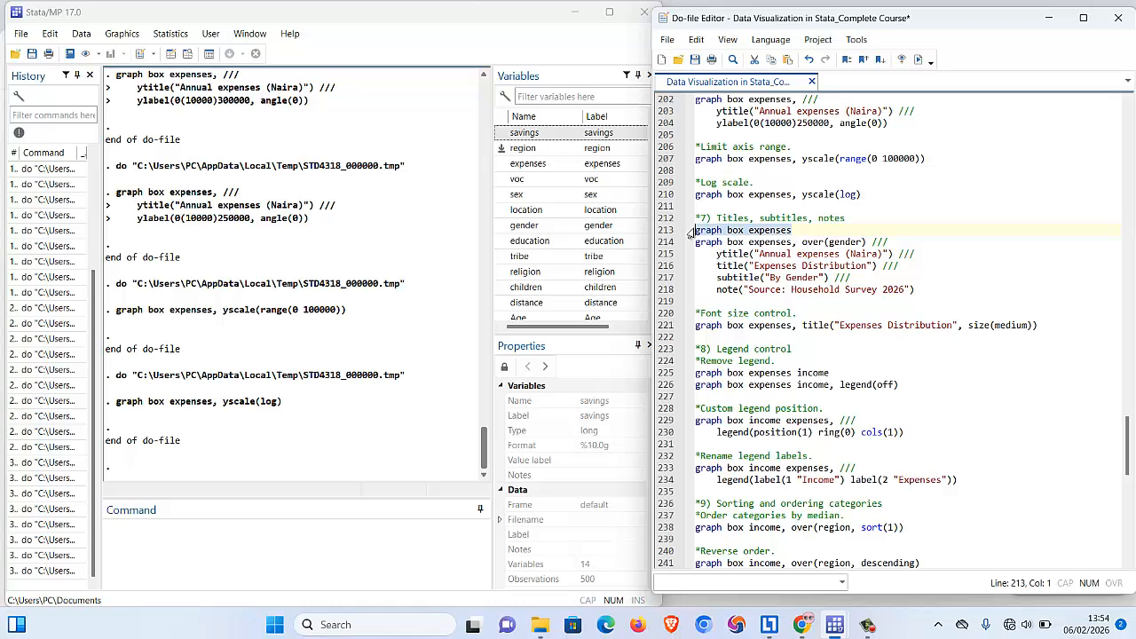
{"action": "left_click", "coordinate": [920, 60]}
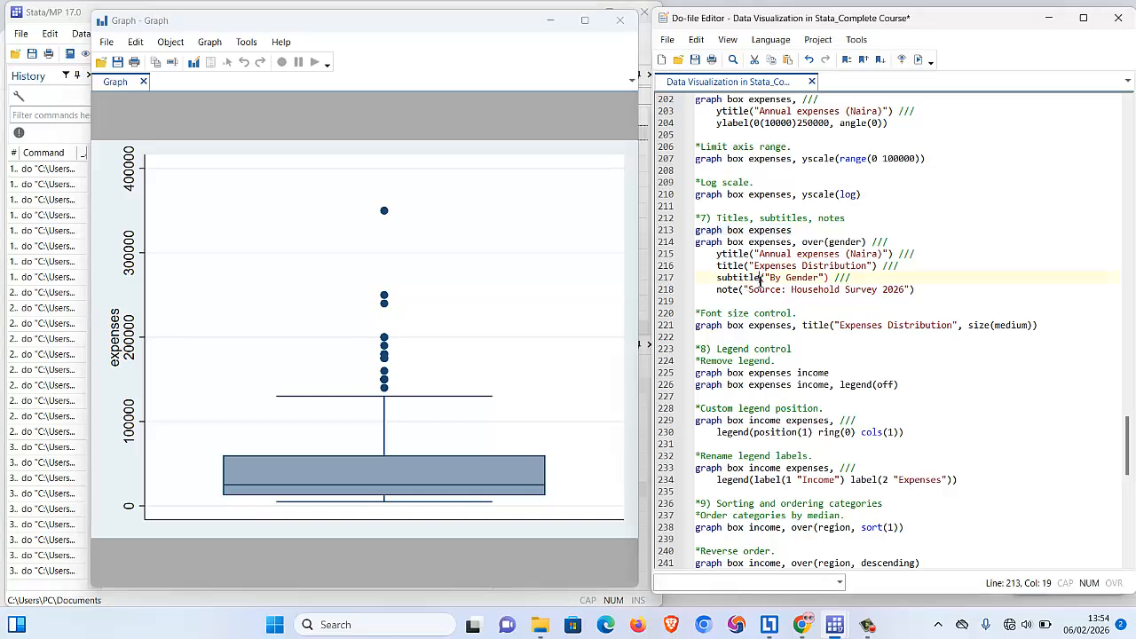
Examine the over(gender), ytitle, title, subtitle and note options of the section 7 expenses command against the plain box plot.
{"action": "left_click_drag", "start_coordinate": [761, 282], "coordinate": [835, 282]}
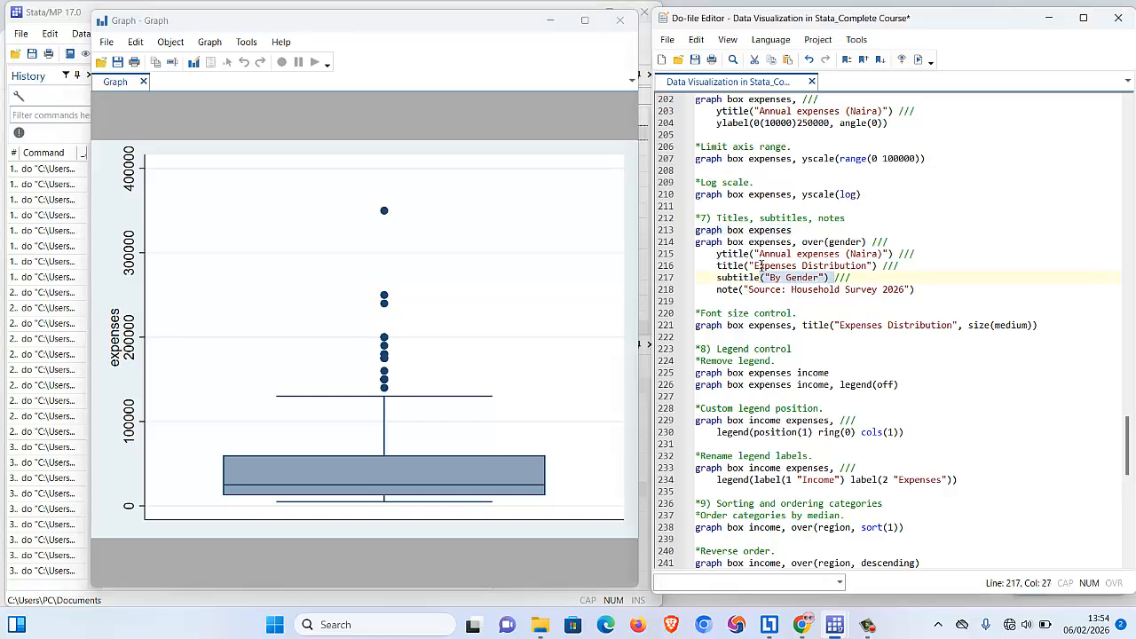
{"action": "left_click_drag", "start_coordinate": [752, 255], "coordinate": [791, 254]}
{"action": "left_click_drag", "start_coordinate": [716, 267], "coordinate": [878, 268]}
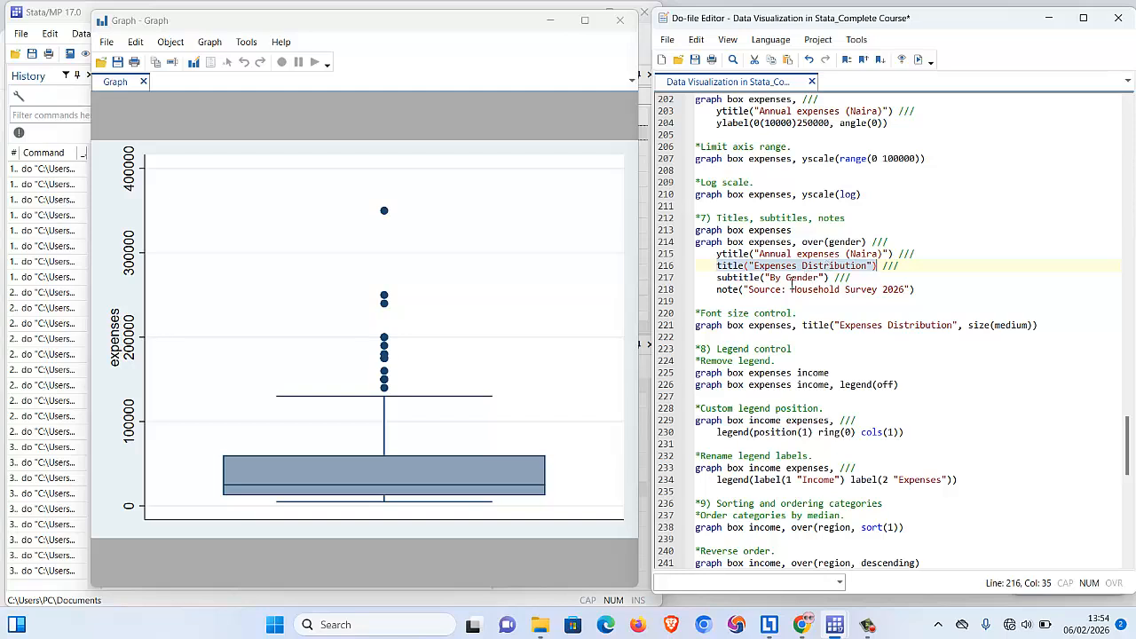
{"action": "left_click_drag", "start_coordinate": [718, 278], "coordinate": [740, 277]}
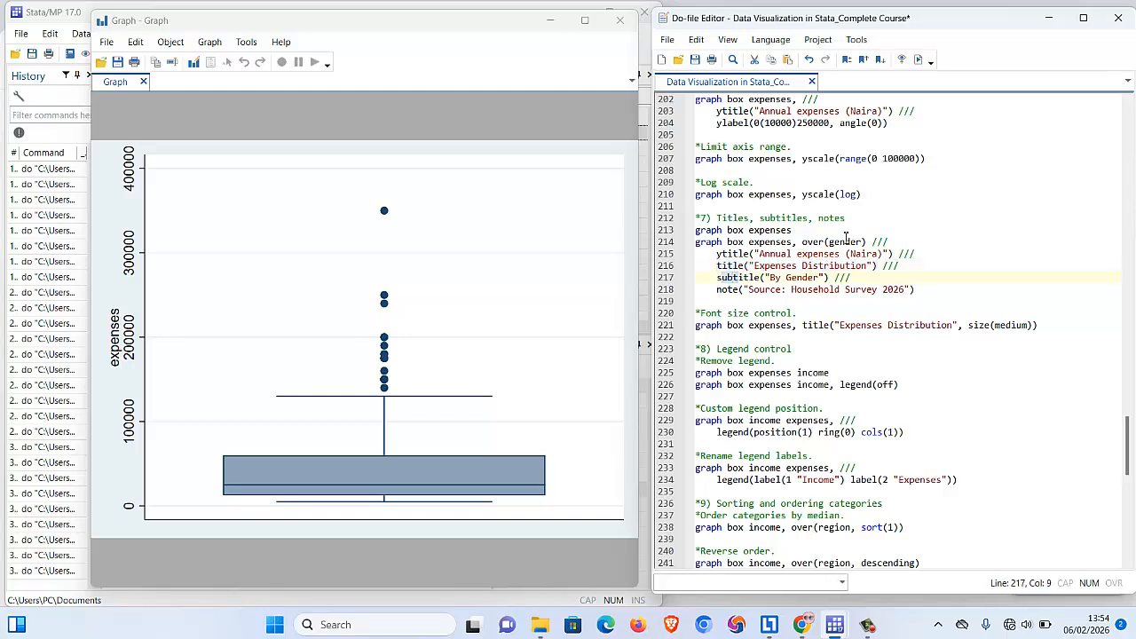
{"action": "left_click_drag", "start_coordinate": [863, 242], "coordinate": [804, 238]}
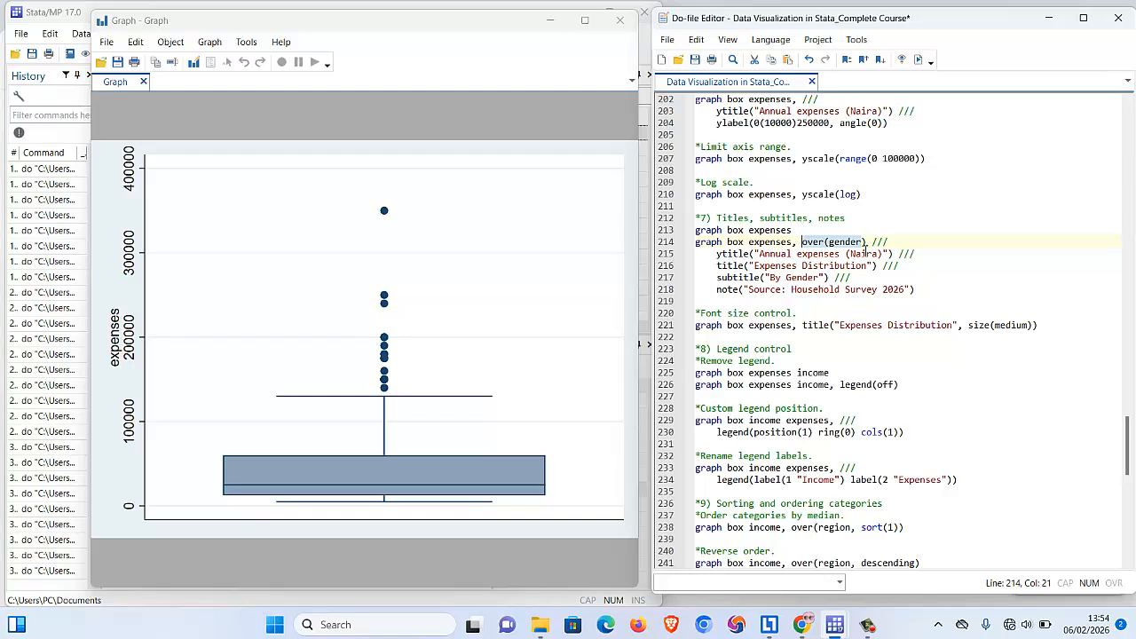
{"action": "left_click", "coordinate": [885, 255]}
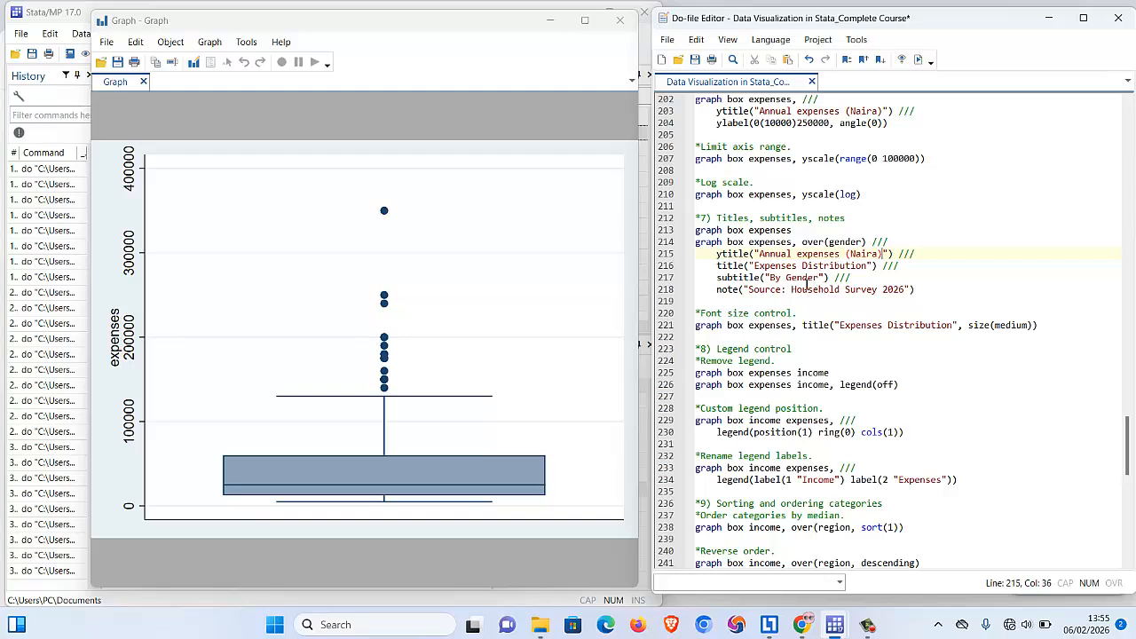
{"action": "left_click_drag", "start_coordinate": [718, 279], "coordinate": [850, 282]}
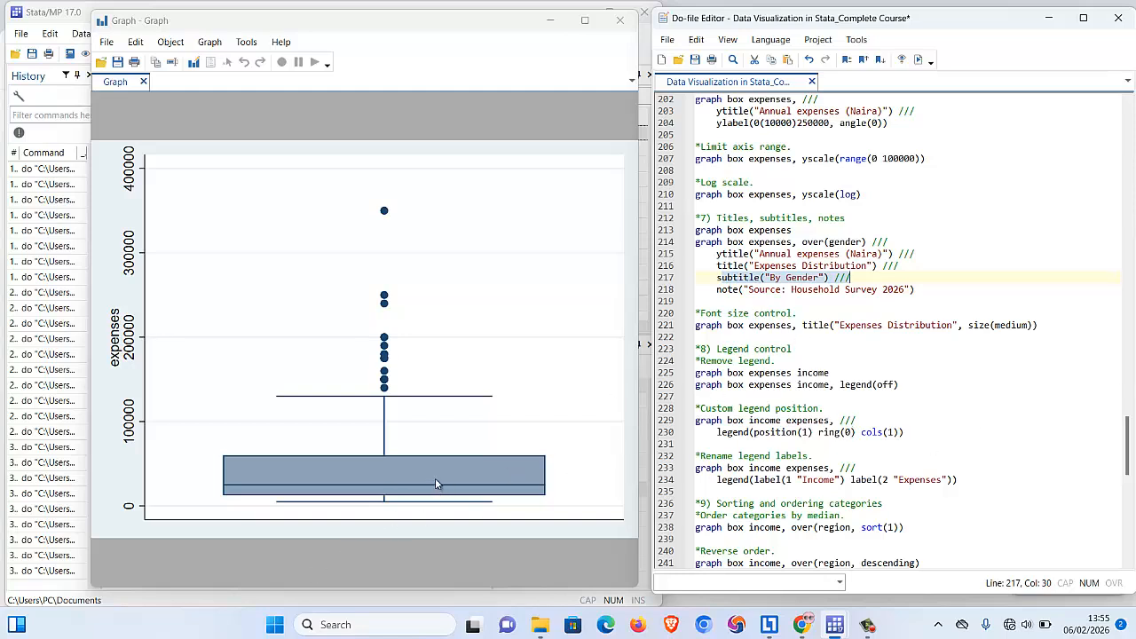
{"action": "left_click", "coordinate": [933, 290]}
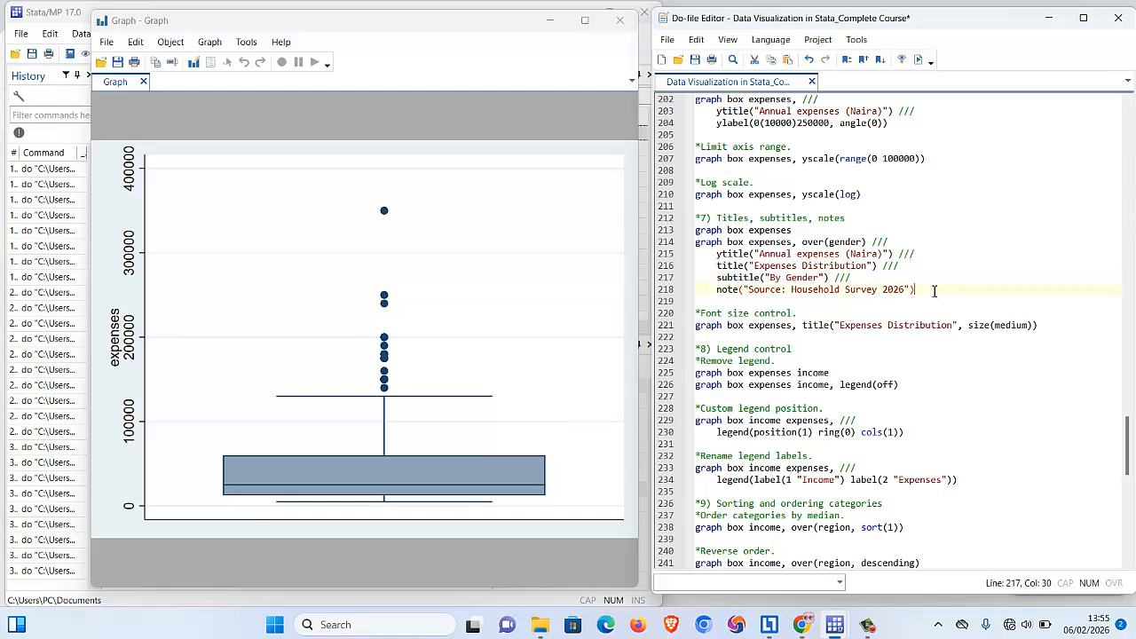
{"action": "left_click_drag", "start_coordinate": [934, 290], "coordinate": [794, 295]}
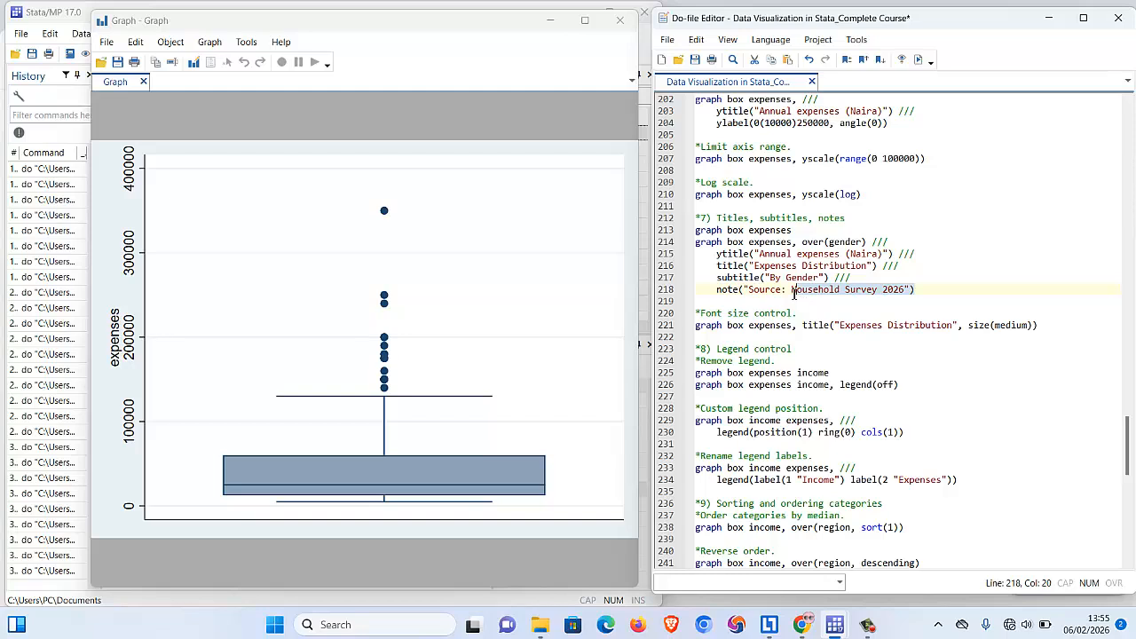
{"action": "left_click", "coordinate": [793, 293]}
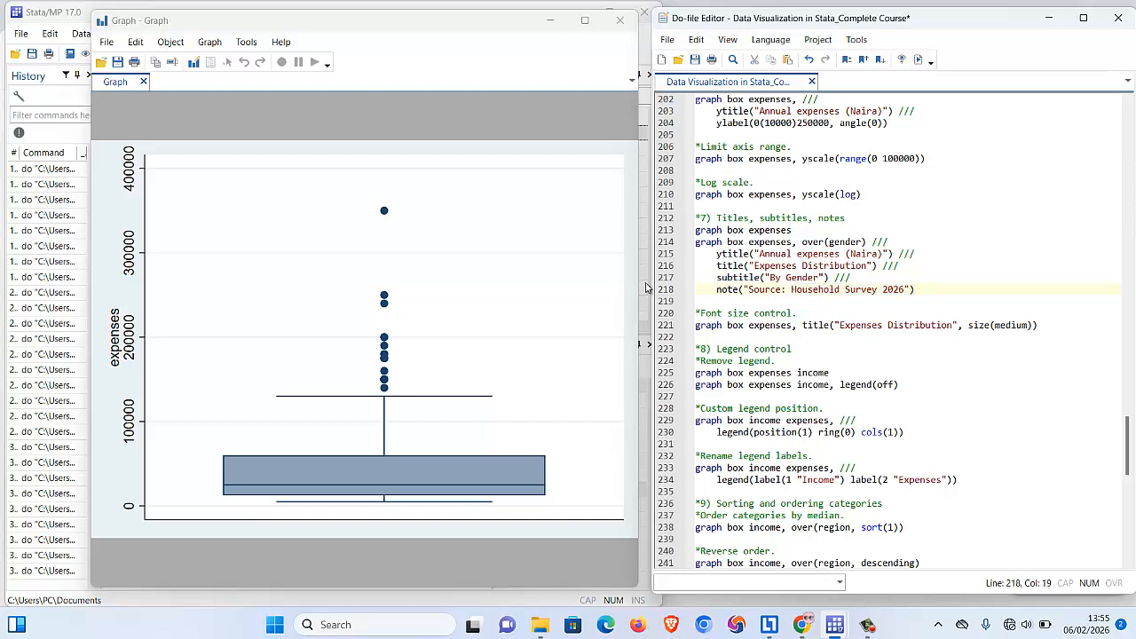
{"action": "left_click_drag", "start_coordinate": [719, 293], "coordinate": [927, 293]}
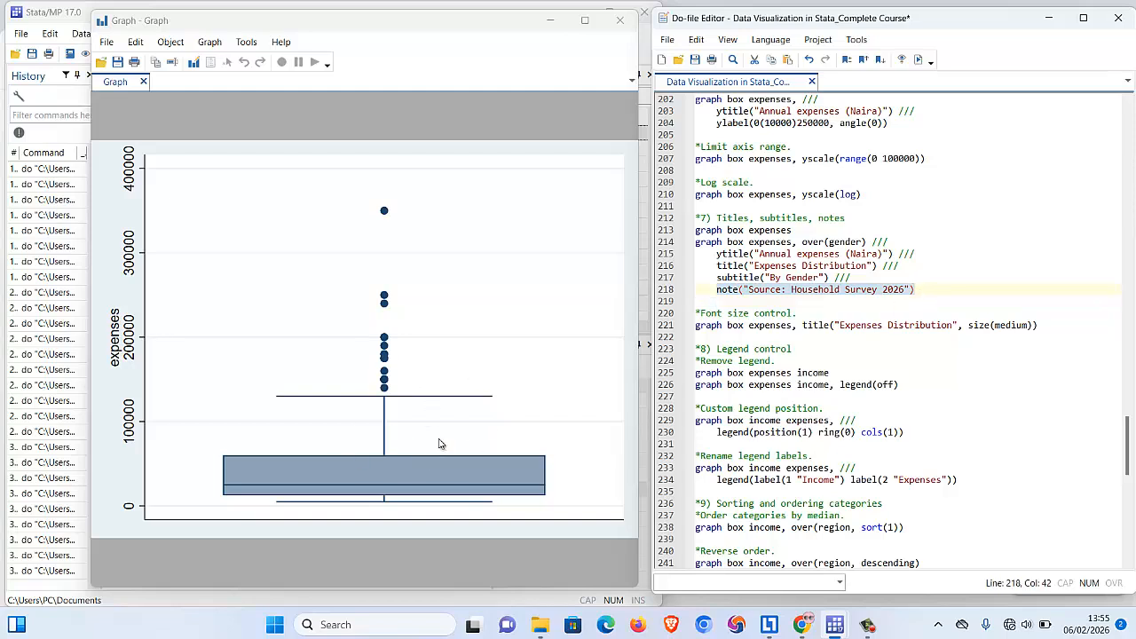
{"action": "left_click_drag", "start_coordinate": [717, 278], "coordinate": [853, 278]}
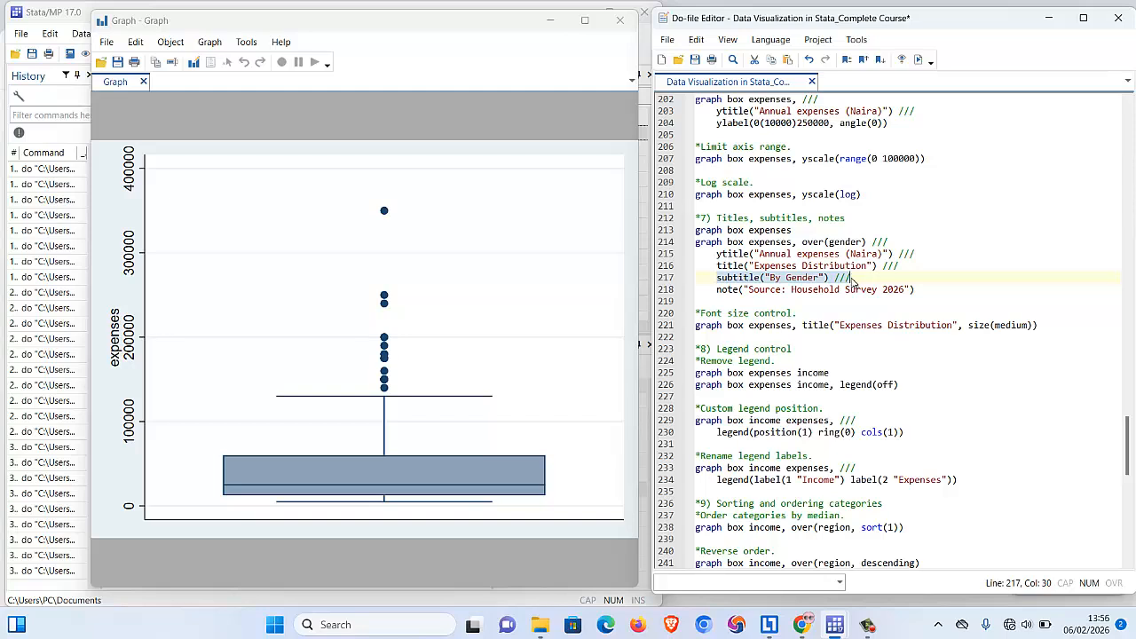
{"action": "left_click", "coordinate": [735, 268]}
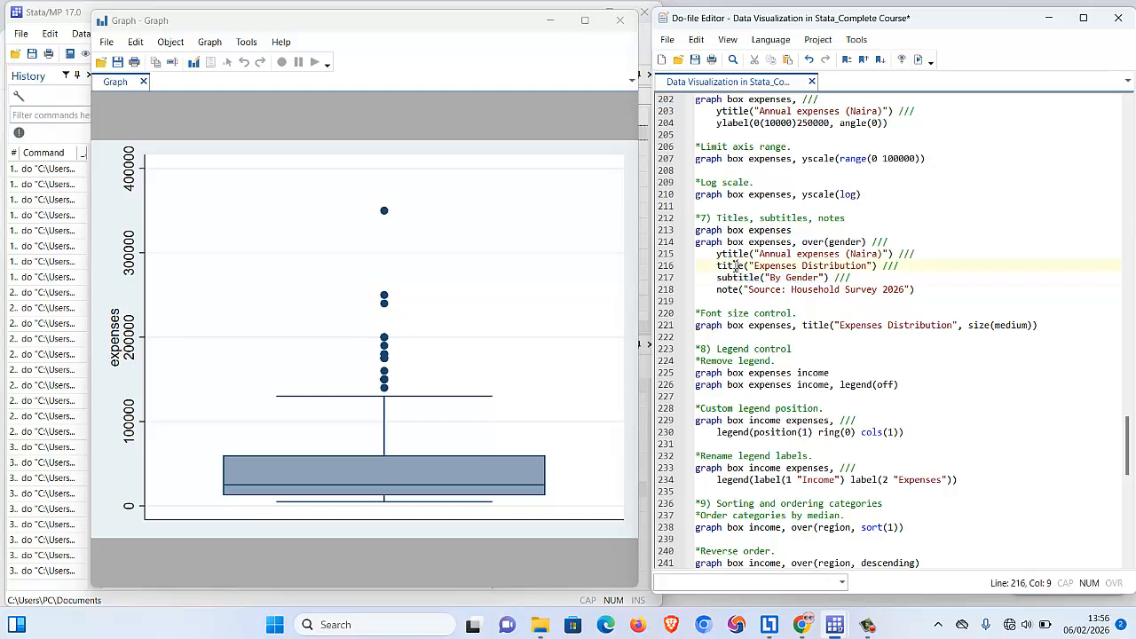
{"action": "left_click", "coordinate": [719, 257]}
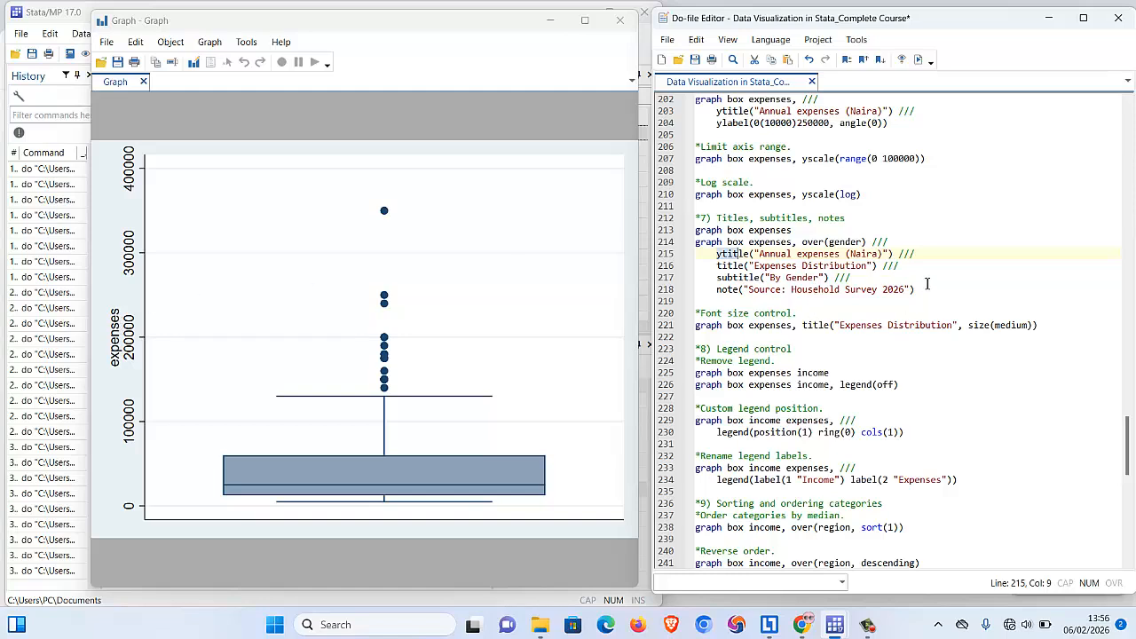
Run the whole five-line expenses command over gender with its y-axis title, title, subtitle and source note, and close the resulting graph.
{"action": "left_click_drag", "start_coordinate": [916, 290], "coordinate": [695, 243]}
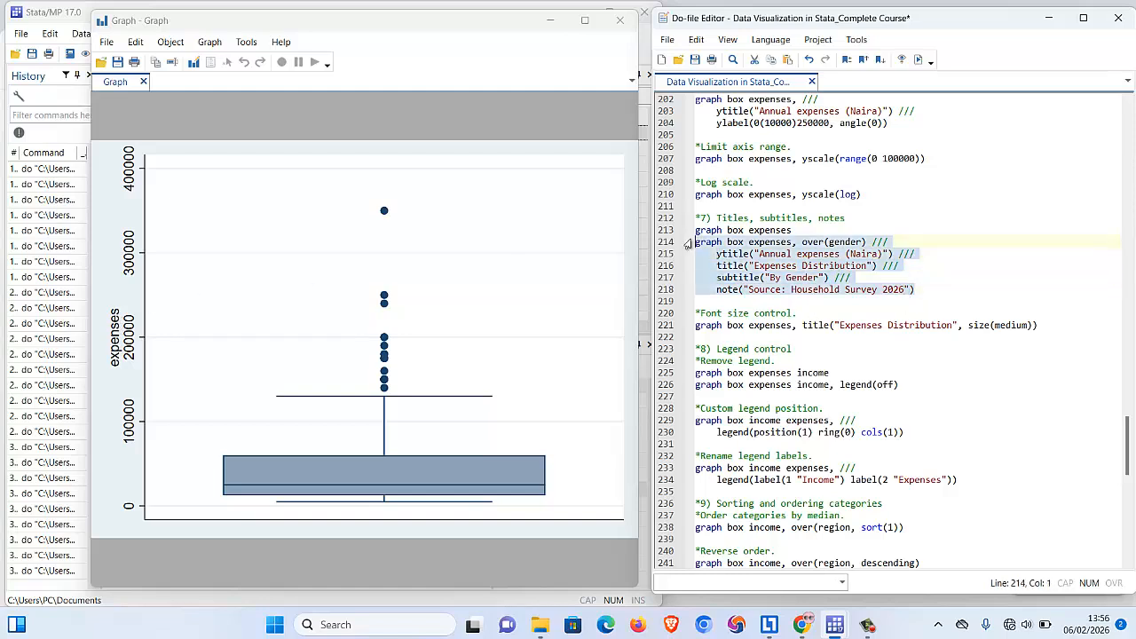
{"action": "left_click", "coordinate": [919, 60]}
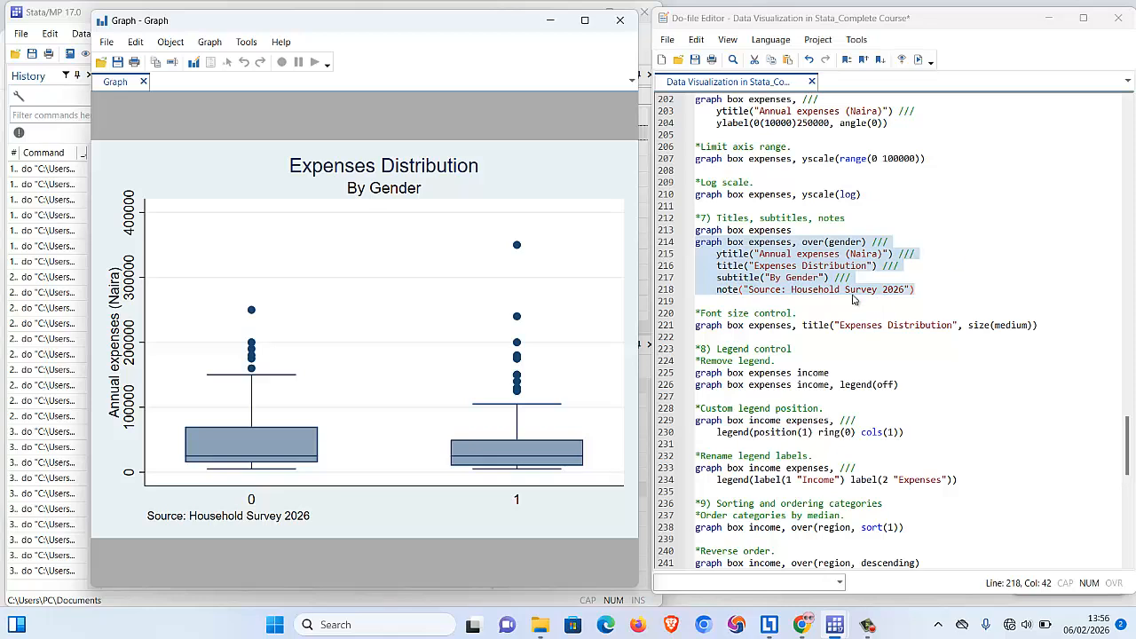
{"action": "left_click", "coordinate": [904, 291]}
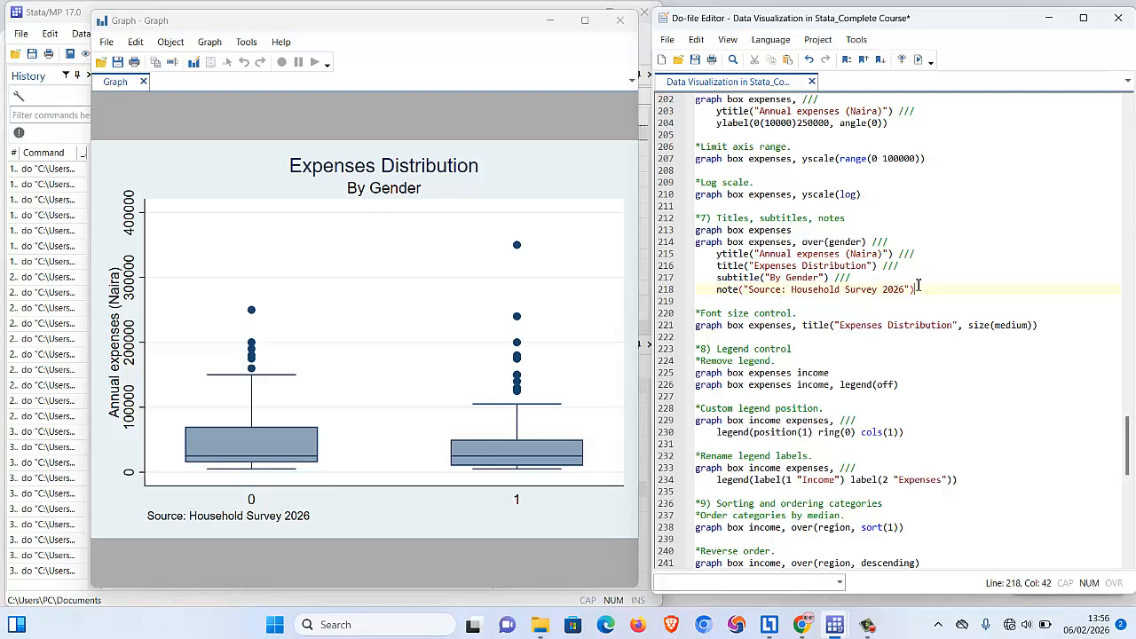
{"action": "left_click_drag", "start_coordinate": [919, 285], "coordinate": [701, 265]}
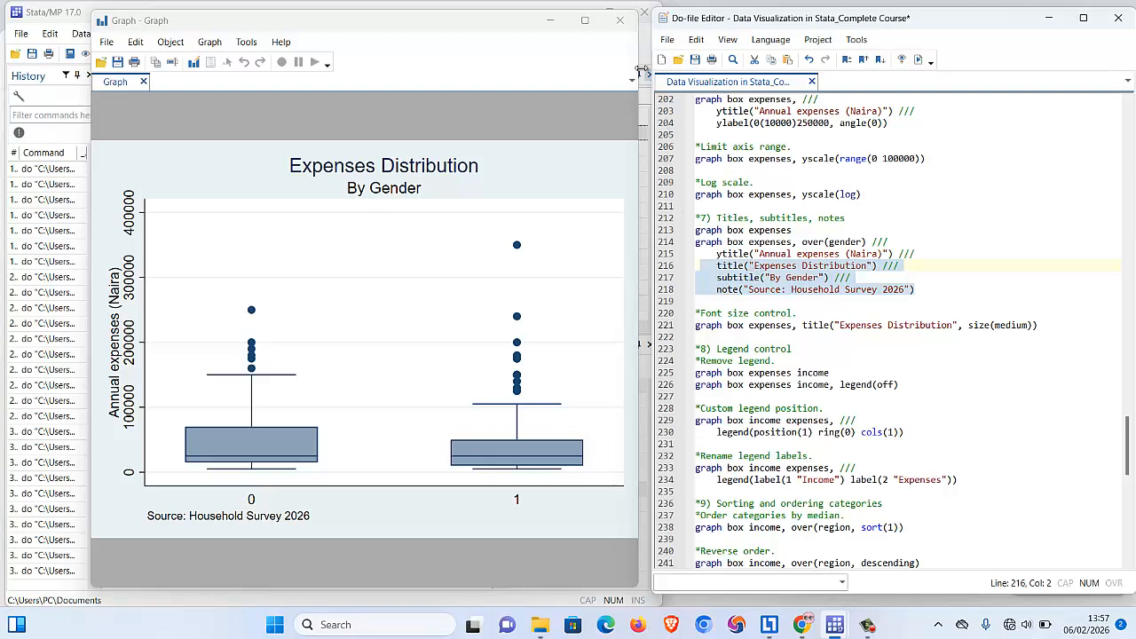
{"action": "left_click", "coordinate": [620, 20]}
{"action": "left_click", "coordinate": [309, 552]}
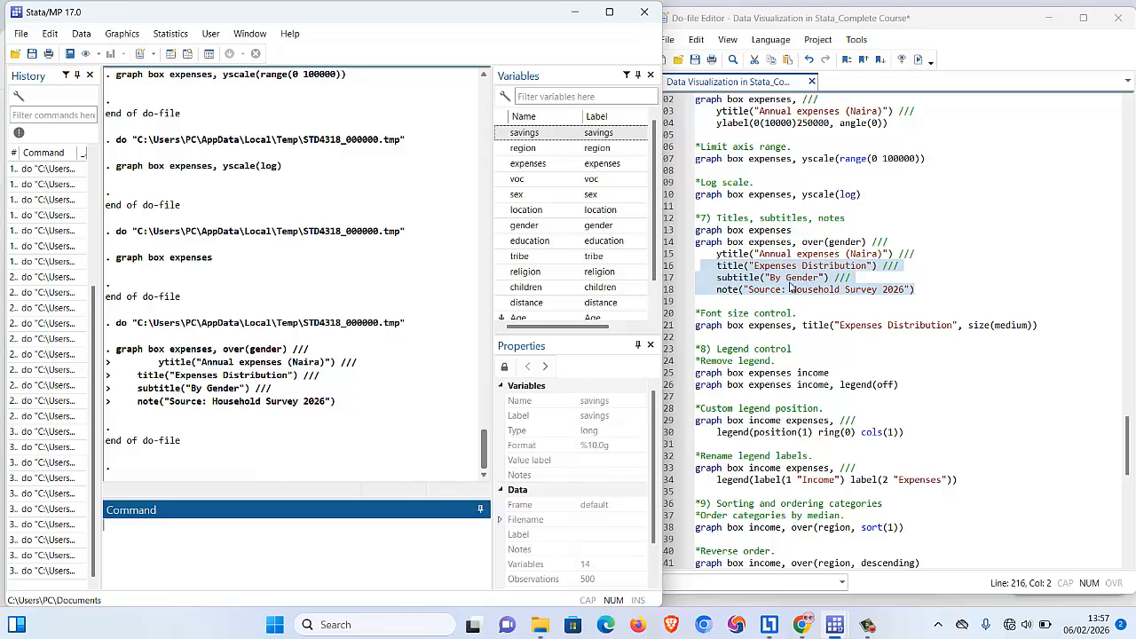
{"action": "scroll", "coordinate": [774, 314], "scroll_direction": "down", "scroll_amount": 1}
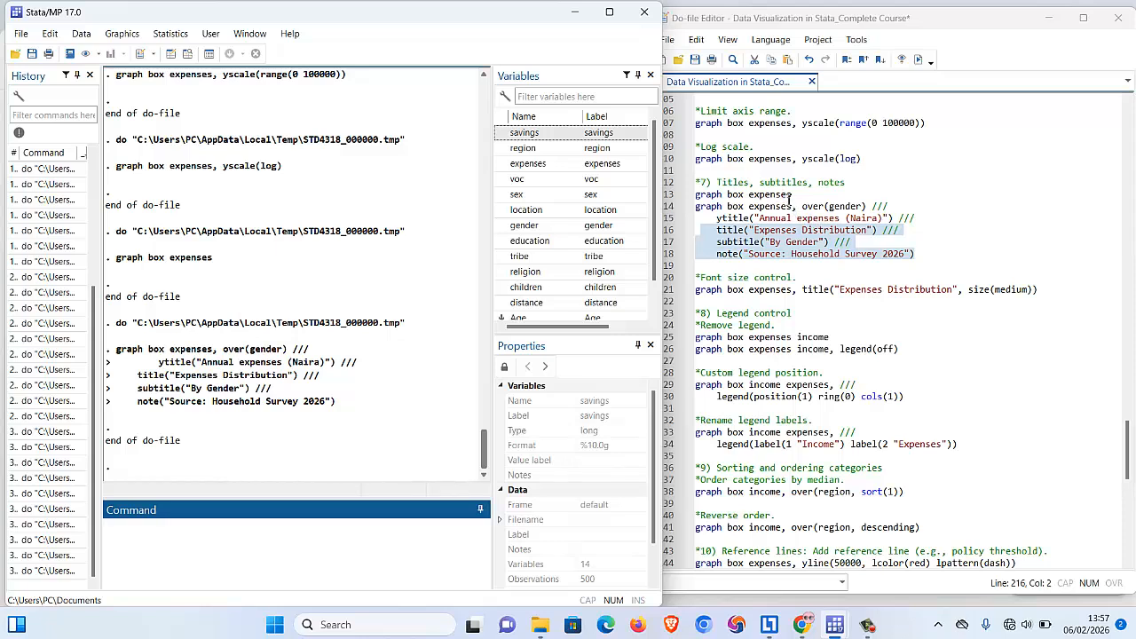
Try running only the first two lines of the section 7 expenses command, through the ytitle("Annual expenses (Naira)") option.
{"action": "left_click_drag", "start_coordinate": [790, 198], "coordinate": [695, 197]}
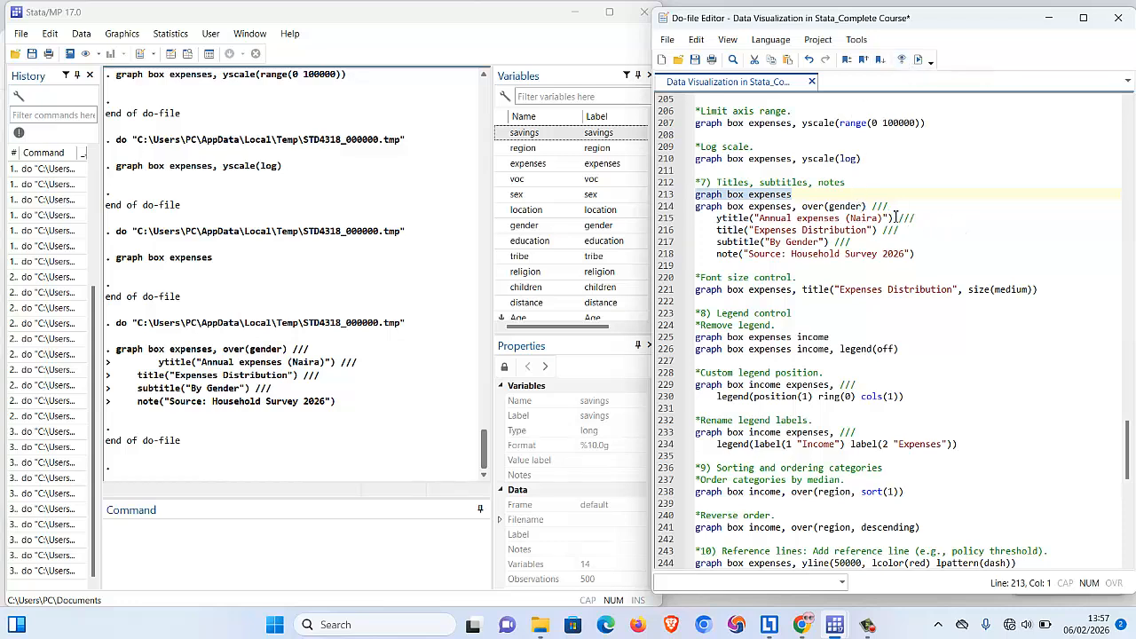
{"action": "left_click_drag", "start_coordinate": [895, 217], "coordinate": [695, 207]}
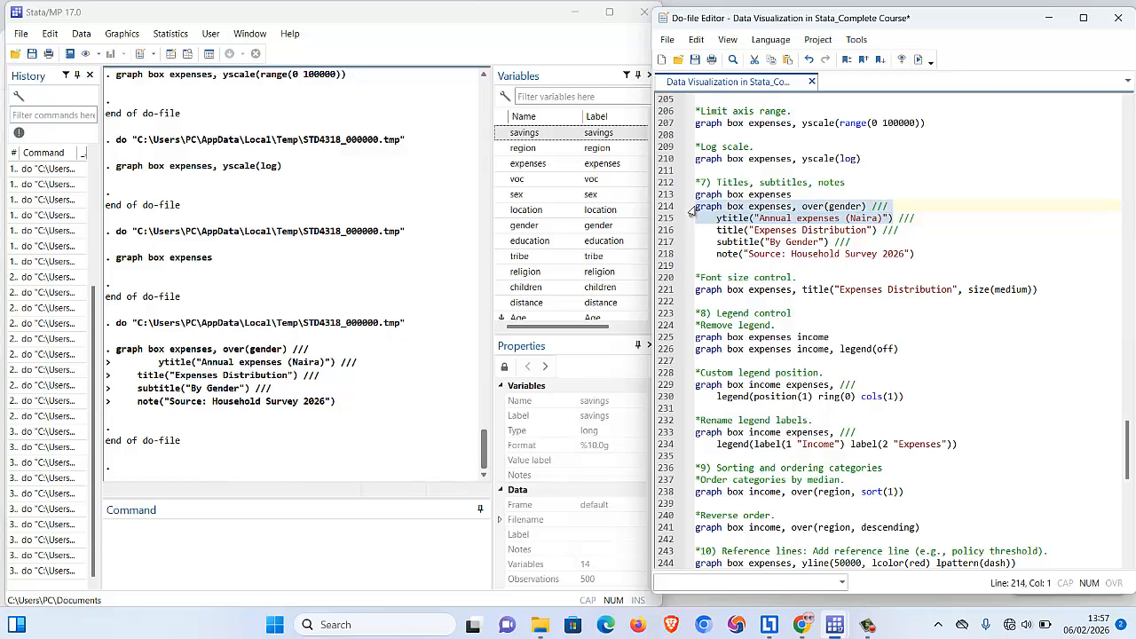
{"action": "left_click", "coordinate": [919, 60]}
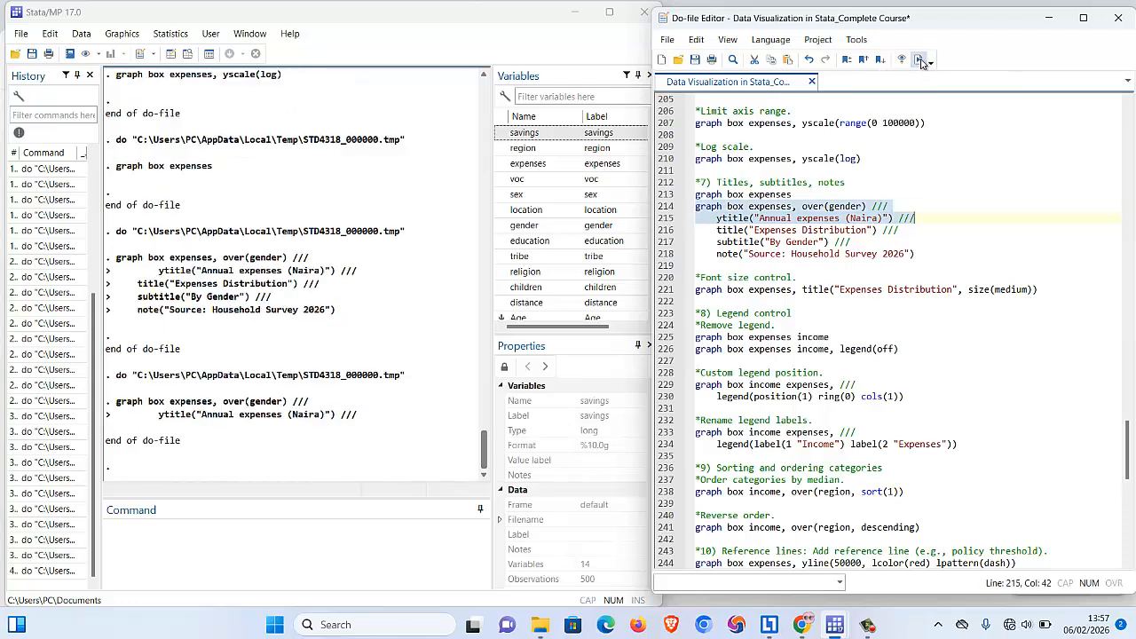
Rerun the complete section 7 expenses command from over(gender) through the "Source: Household Survey 2026" note, and close the graph.
{"action": "left_click_drag", "start_coordinate": [920, 255], "coordinate": [699, 210]}
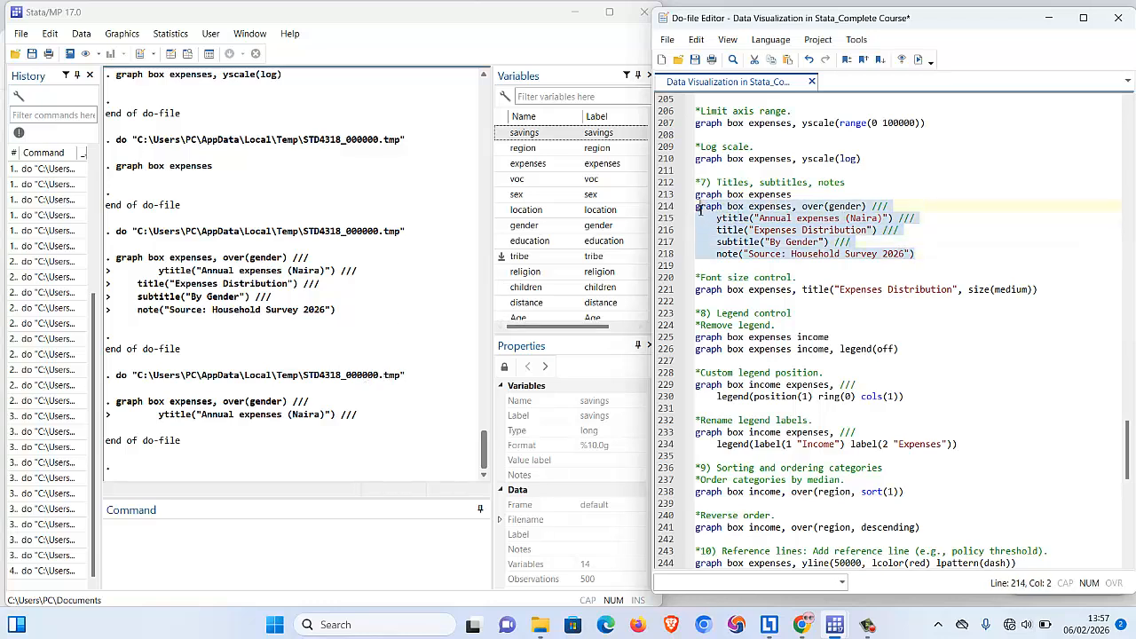
{"action": "left_click", "coordinate": [919, 60]}
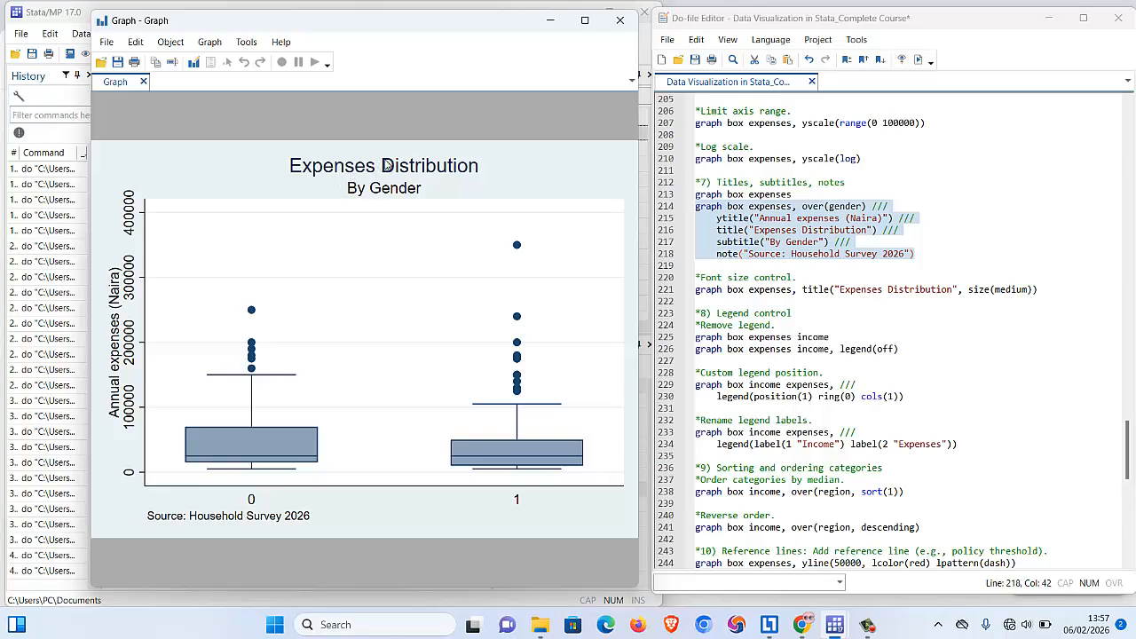
{"action": "left_click", "coordinate": [619, 20]}
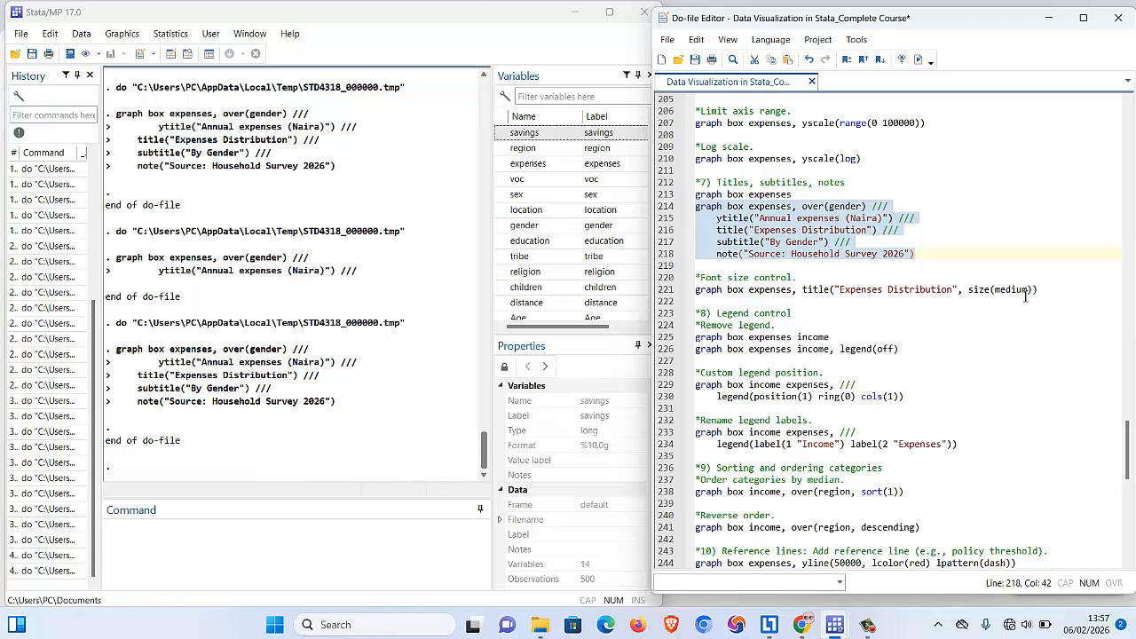
Review the title and size options of the font size control command and run it with the "Expenses Distribution" title at medium size.
{"action": "left_click", "coordinate": [980, 290]}
{"action": "left_click_drag", "start_coordinate": [981, 293], "coordinate": [991, 293]}
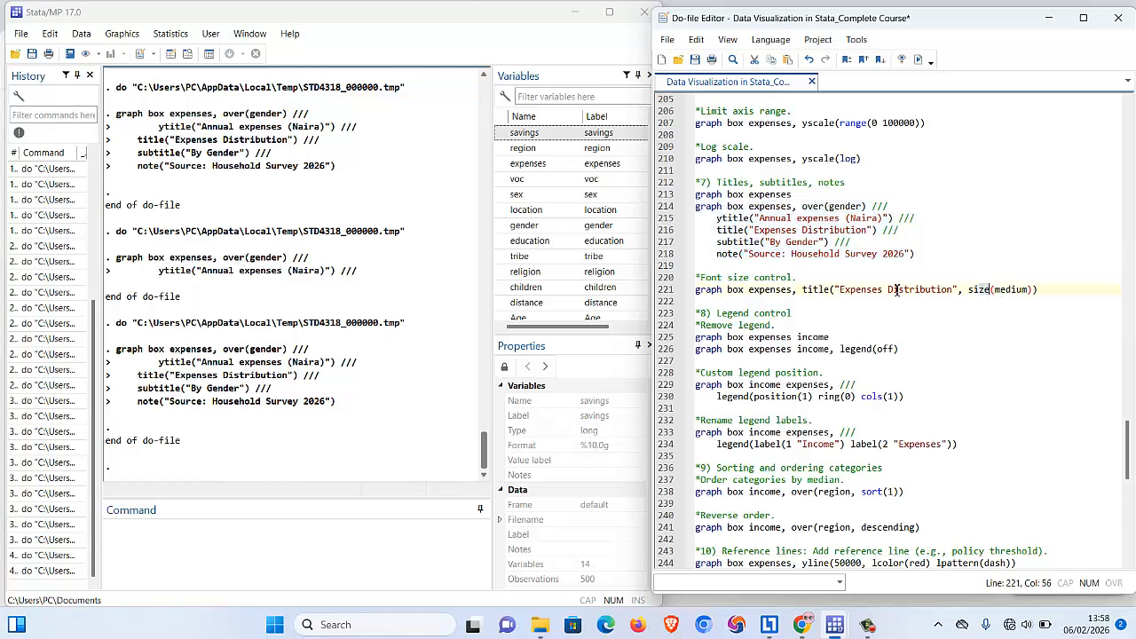
{"action": "left_click", "coordinate": [806, 289]}
{"action": "left_click_drag", "start_coordinate": [882, 286], "coordinate": [914, 294]}
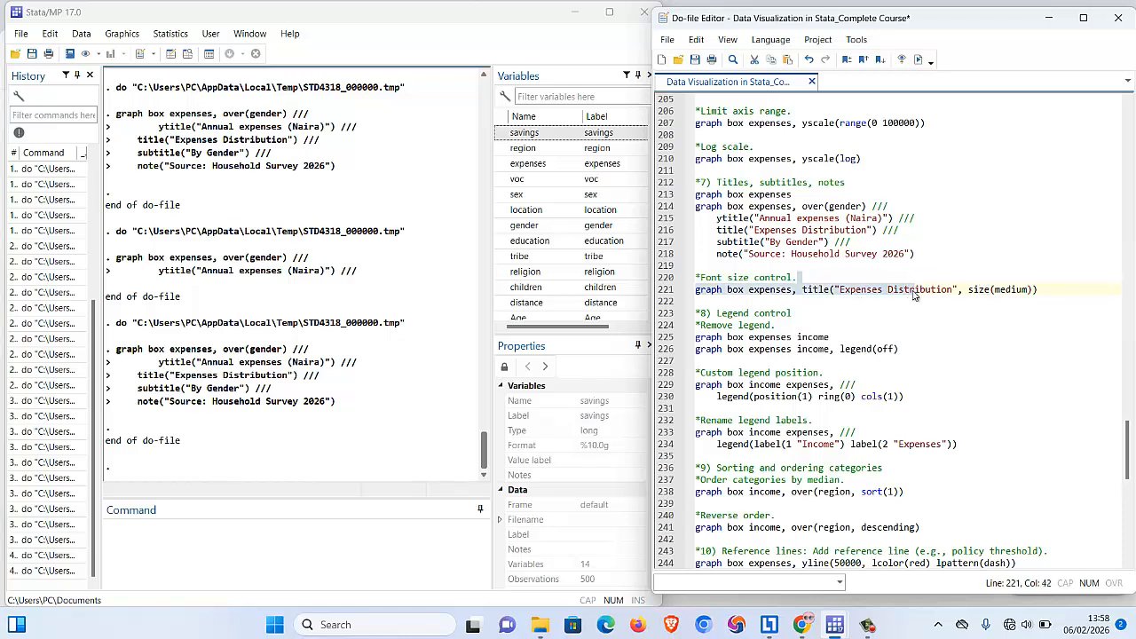
{"action": "double_click", "coordinate": [977, 289]}
{"action": "triple_click", "coordinate": [1010, 289]}
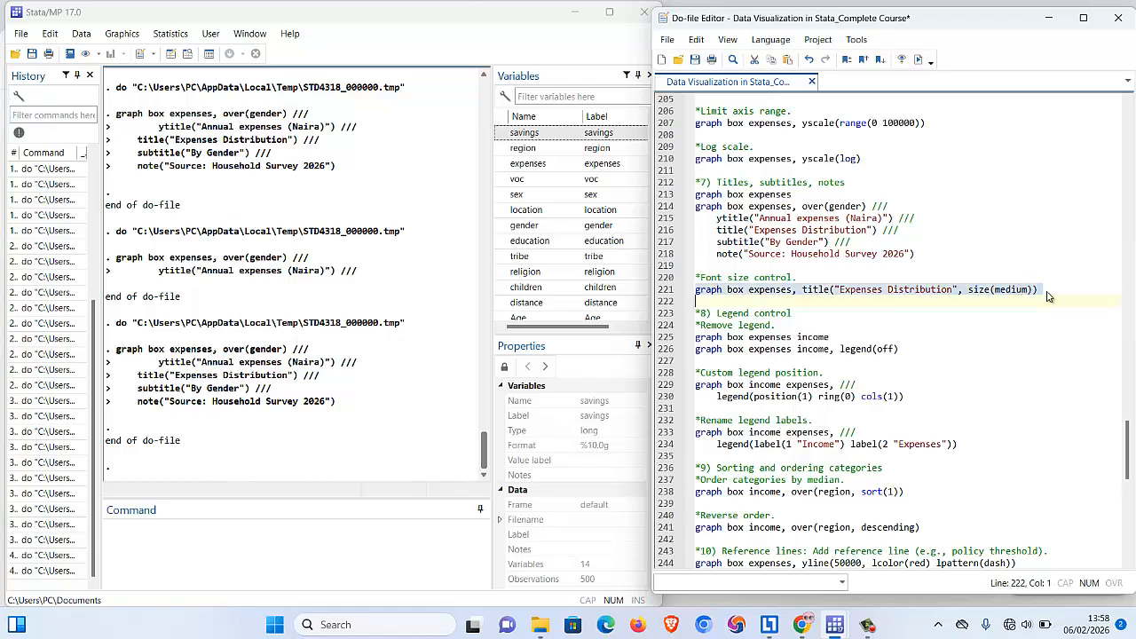
{"action": "left_click_drag", "start_coordinate": [1049, 290], "coordinate": [698, 294]}
{"action": "left_click", "coordinate": [918, 61]}
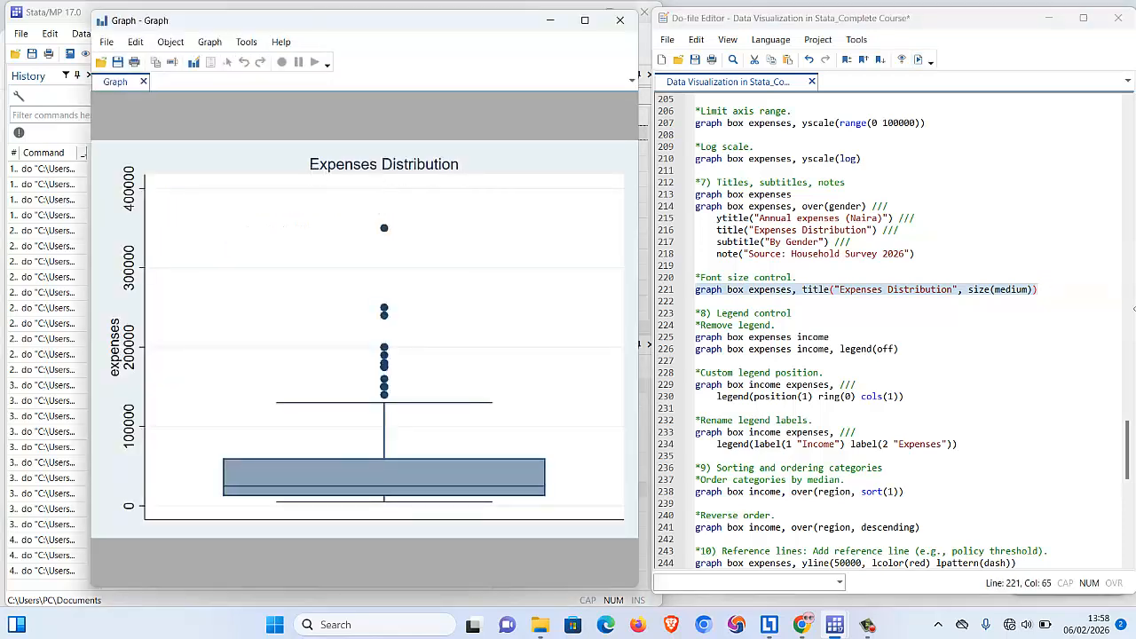
Set the title size to large in the font size control command and rerun it to compare the "Expenses Distribution" title.
{"action": "double_click", "coordinate": [1010, 289]}
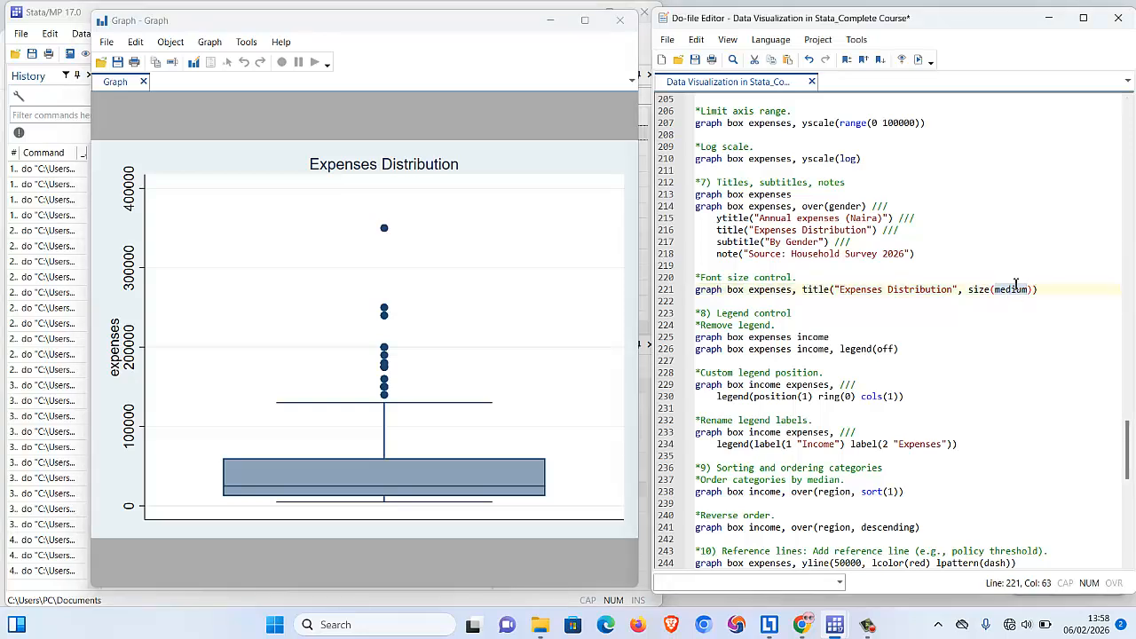
{"action": "type", "text": "large"}
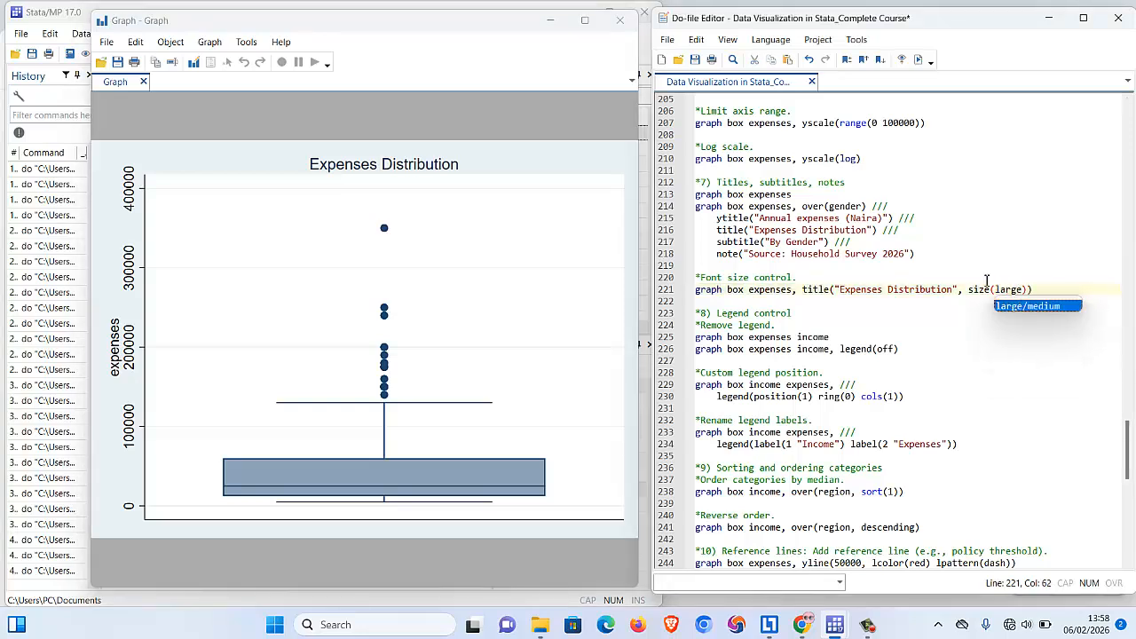
{"action": "left_click", "coordinate": [373, 169]}
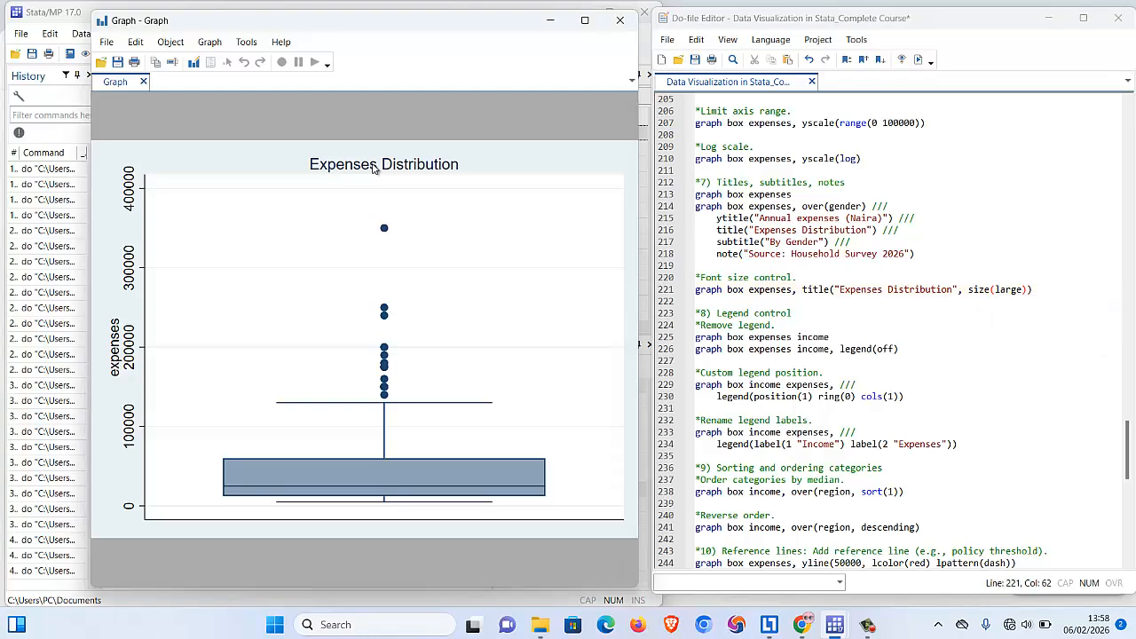
{"action": "left_click", "coordinate": [1045, 292]}
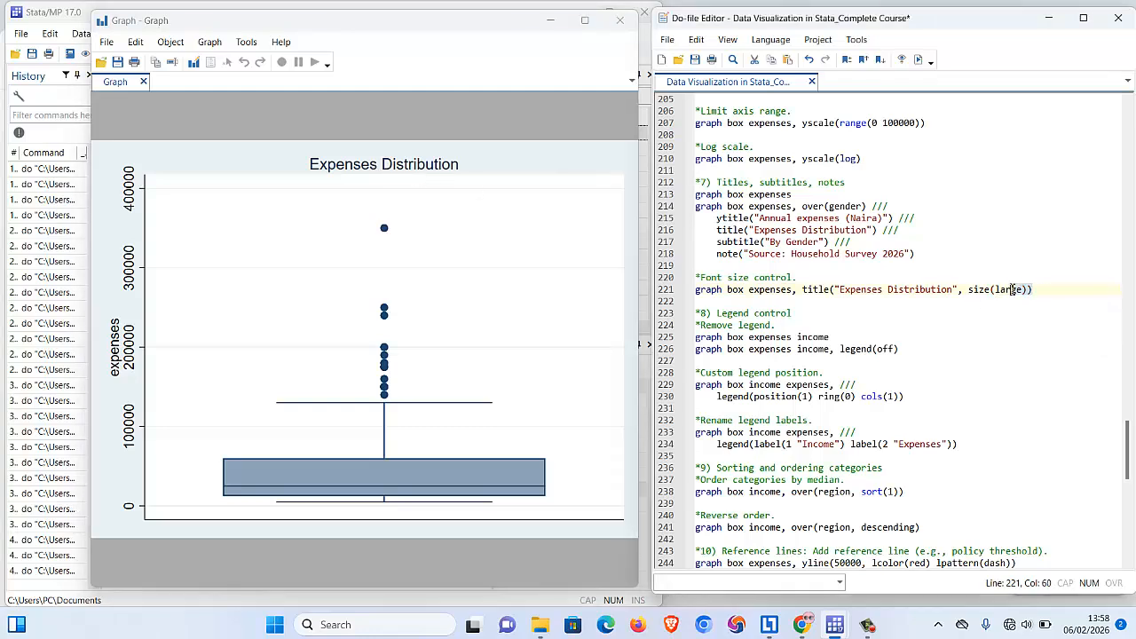
{"action": "left_click", "coordinate": [679, 293]}
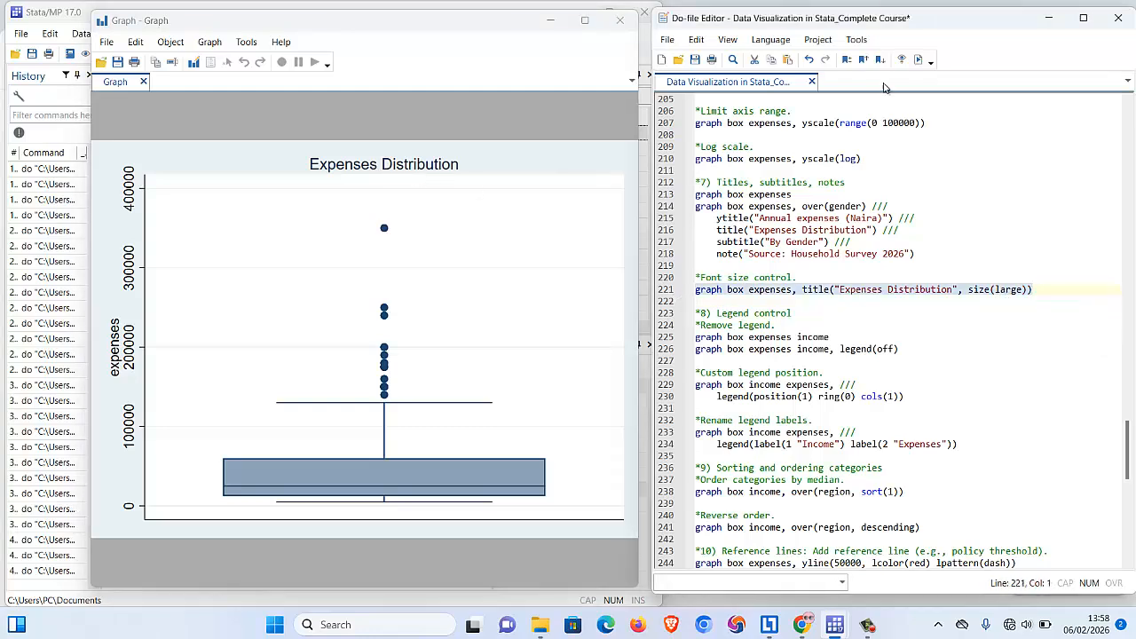
{"action": "left_click", "coordinate": [922, 60]}
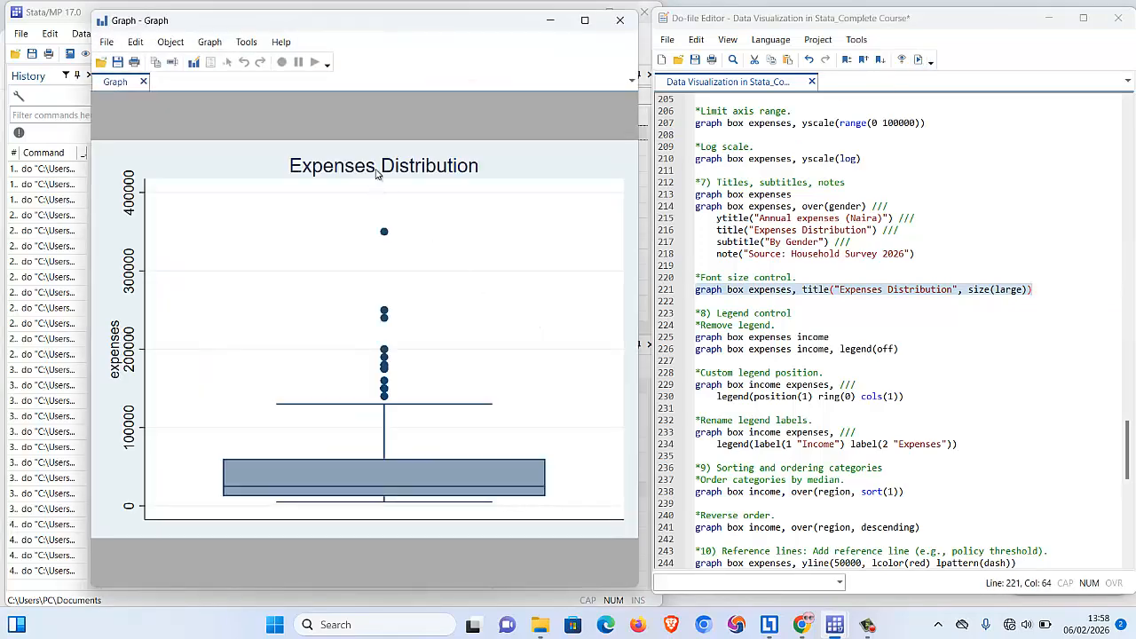
{"action": "double_click", "coordinate": [1009, 289]}
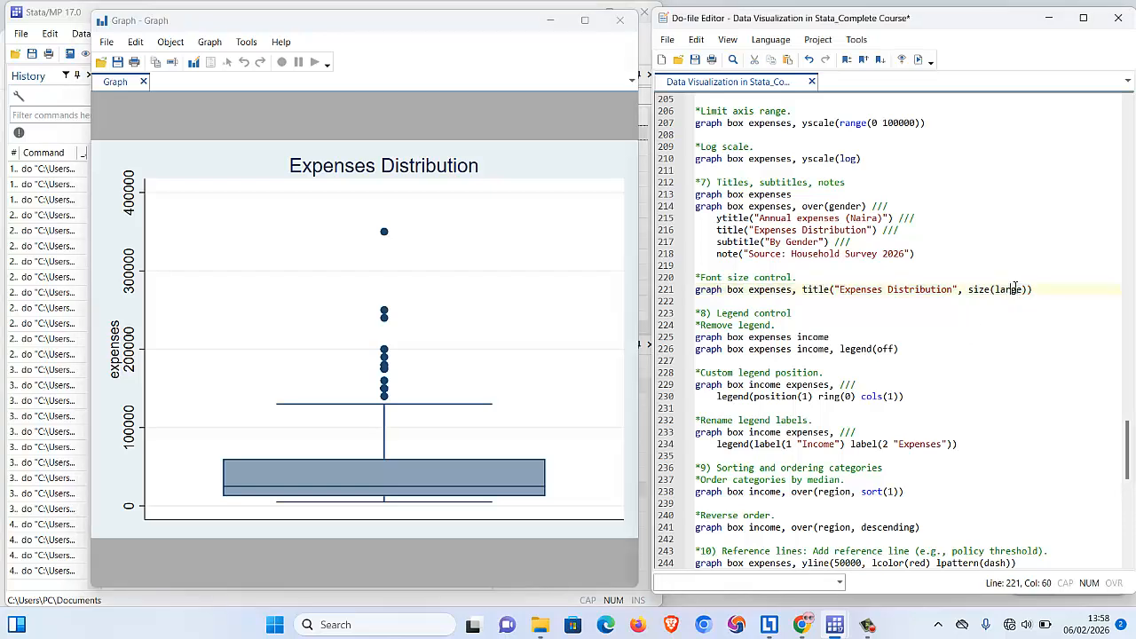
{"action": "left_click", "coordinate": [927, 290]}
{"action": "left_click_drag", "start_coordinate": [841, 289], "coordinate": [953, 293]}
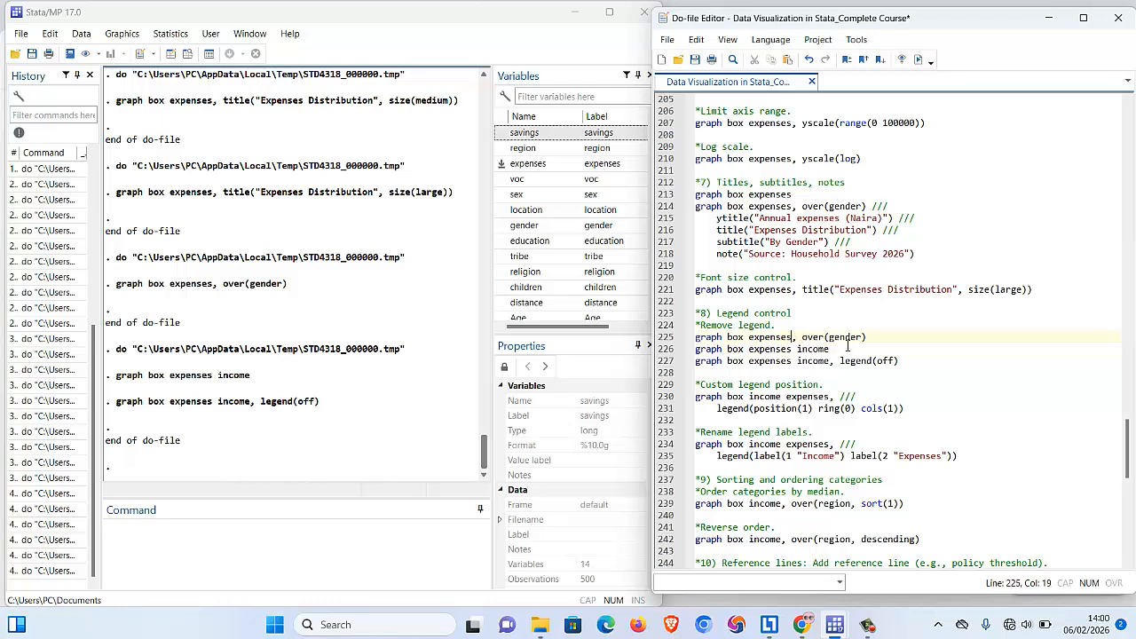
Delete the graph box expenses, over(gender) line under the "Remove legend" comment, leaving no blank line.
{"action": "left_click_drag", "start_coordinate": [873, 336], "coordinate": [650, 330]}
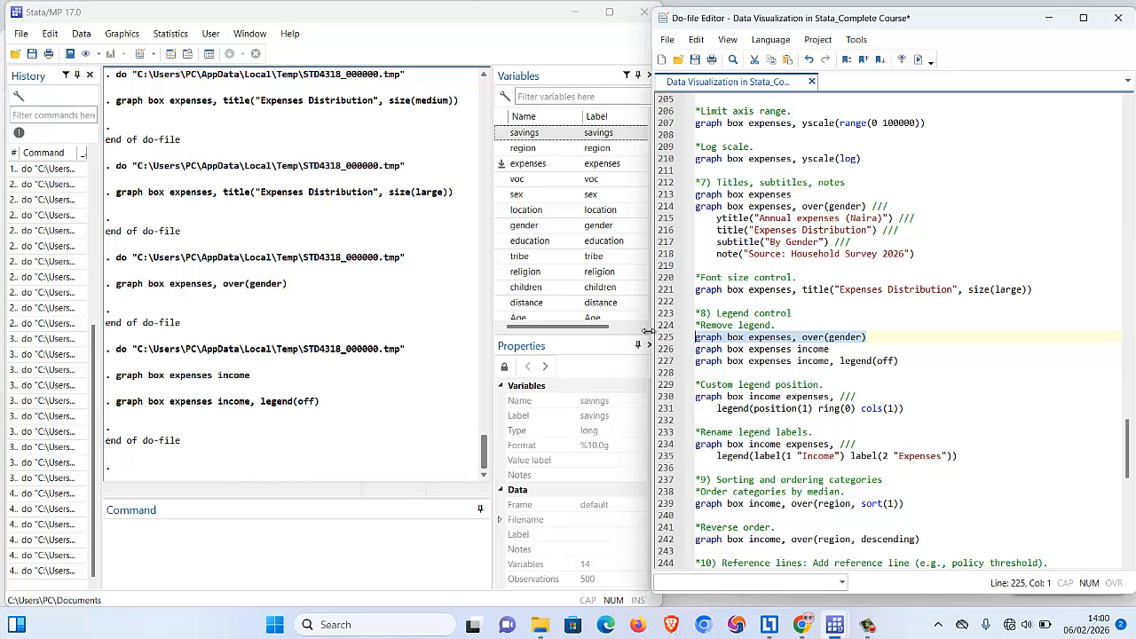
{"action": "key", "text": "BackSpace"}
{"action": "key", "text": "BackSpace"}
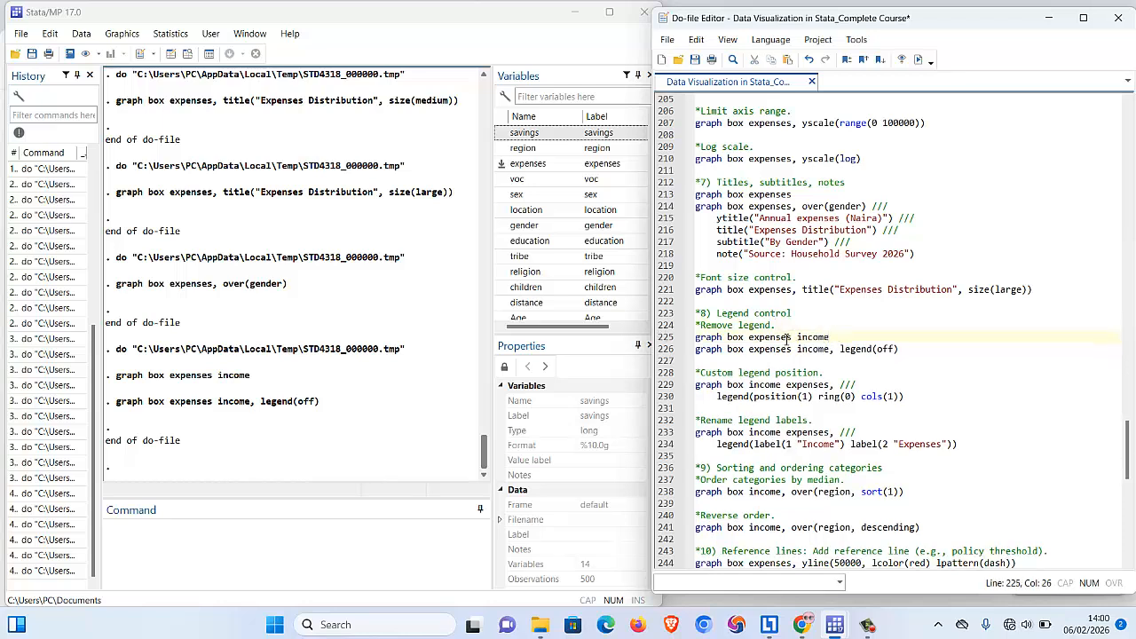
Run graph box expenses income, compare it with the legend(off) version, and rerun the version that keeps the legend.
{"action": "left_click_drag", "start_coordinate": [834, 336], "coordinate": [697, 348]}
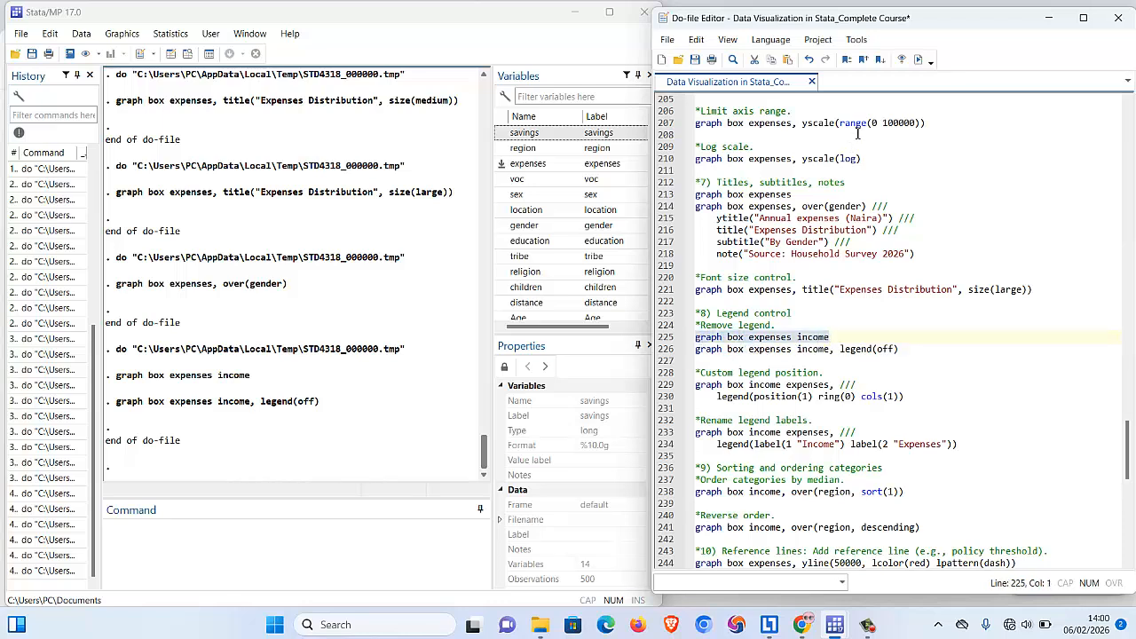
{"action": "left_click", "coordinate": [919, 60]}
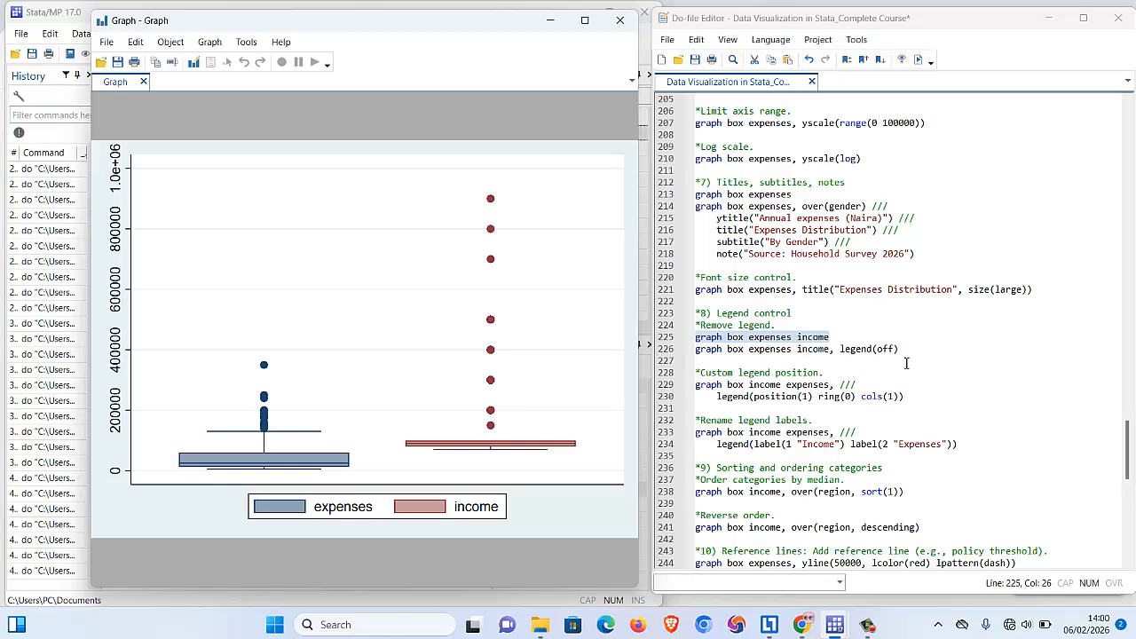
{"action": "left_click_drag", "start_coordinate": [899, 349], "coordinate": [687, 354]}
{"action": "left_click", "coordinate": [919, 59]}
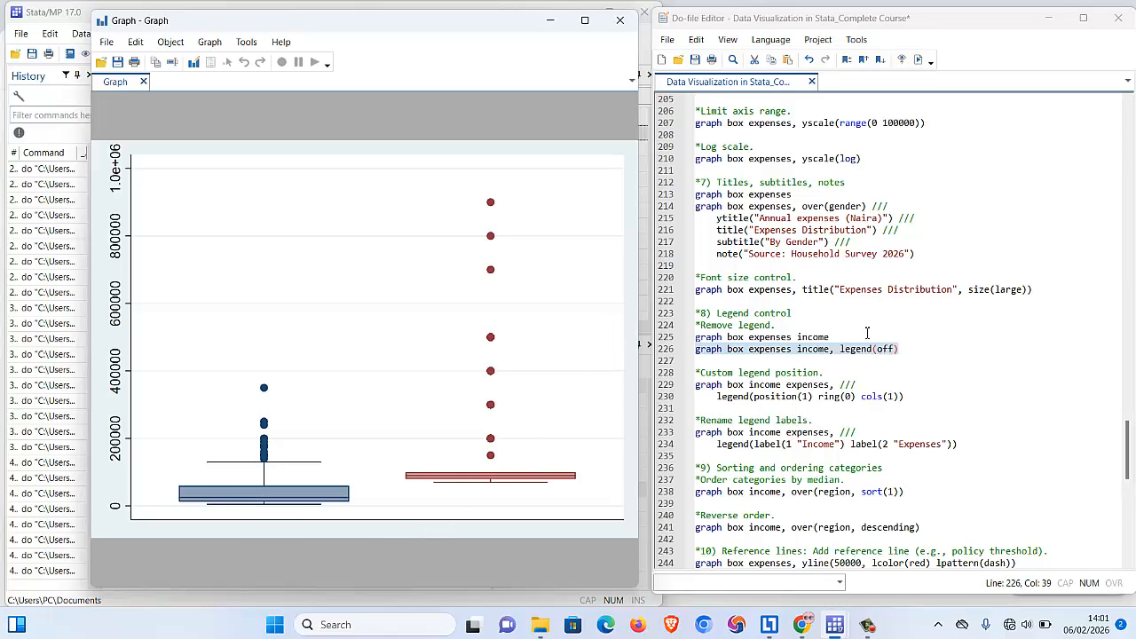
{"action": "left_click_drag", "start_coordinate": [844, 337], "coordinate": [697, 337]}
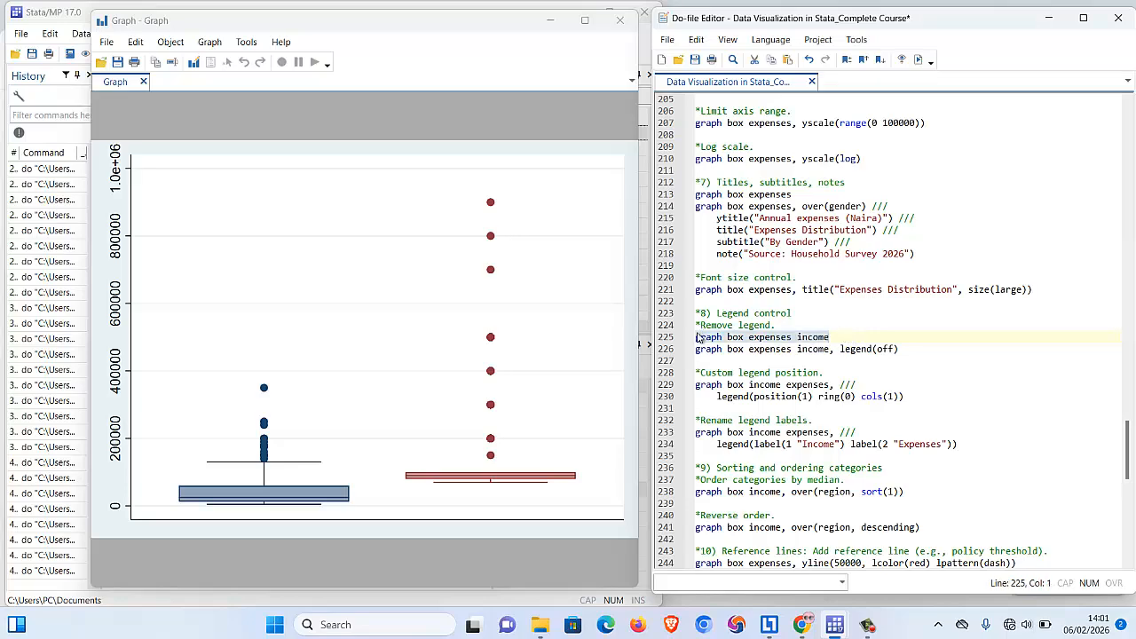
{"action": "left_click", "coordinate": [919, 60]}
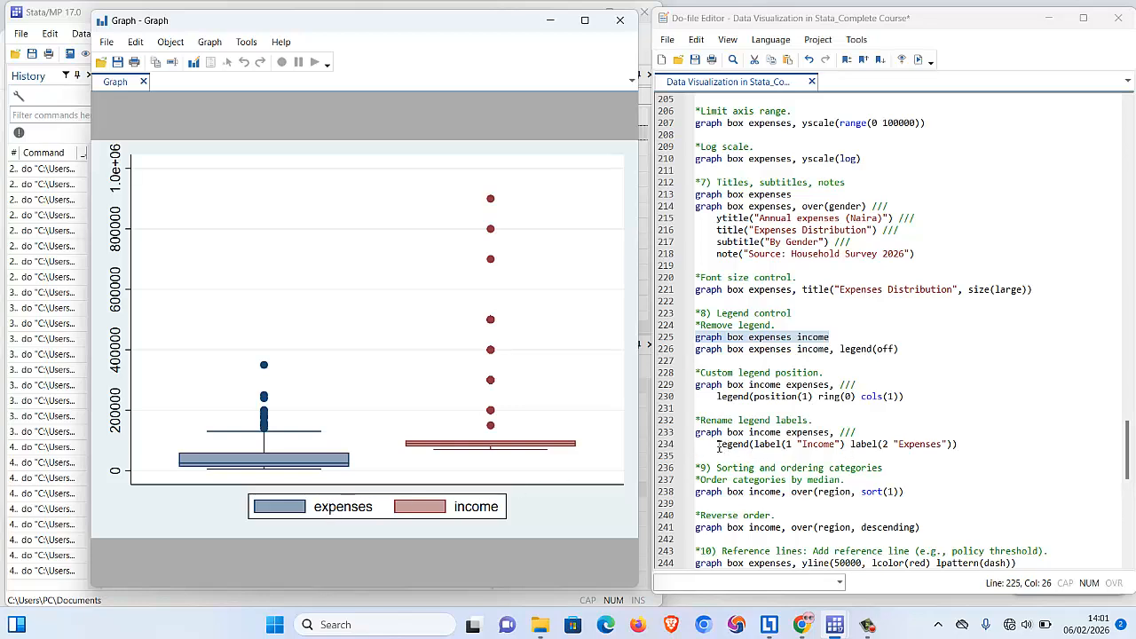
Review the "Rename legend labels" options and run that two-line command, labelling the legend entries "Income" and "Expenses".
{"action": "left_click_drag", "start_coordinate": [719, 447], "coordinate": [805, 443]}
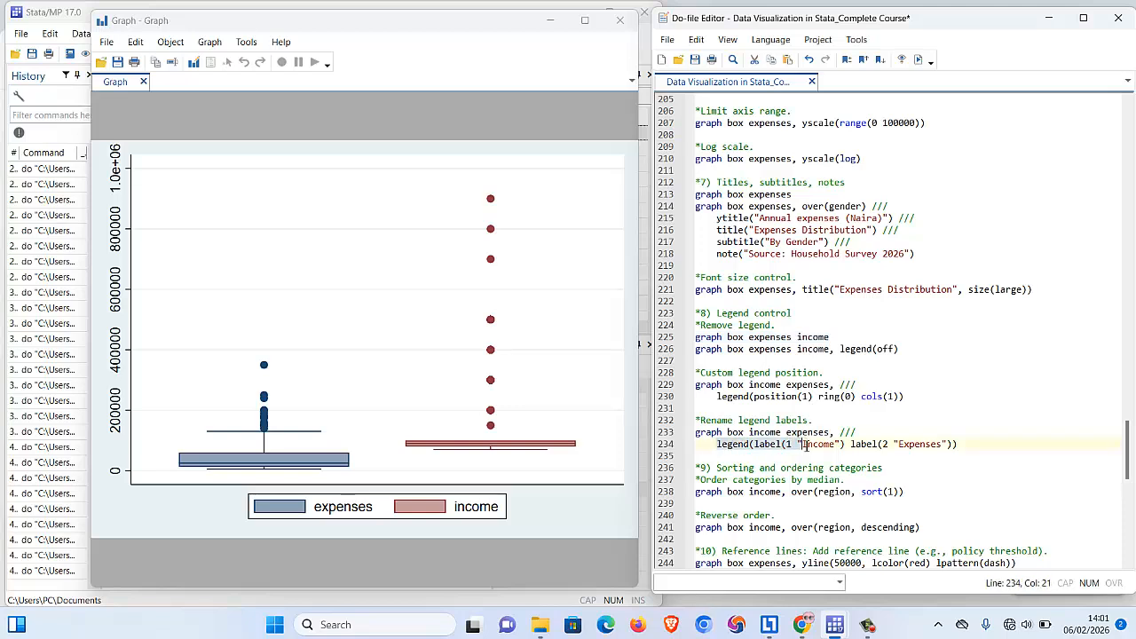
{"action": "left_click", "coordinate": [799, 445]}
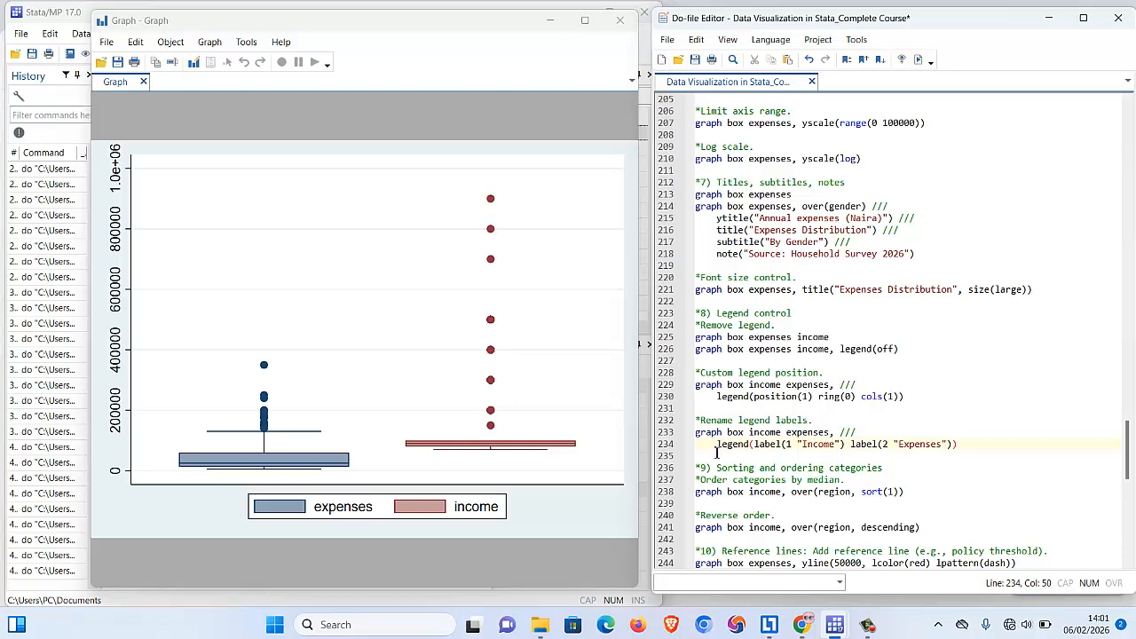
{"action": "left_click", "coordinate": [938, 438]}
{"action": "left_click_drag", "start_coordinate": [938, 437], "coordinate": [699, 435]}
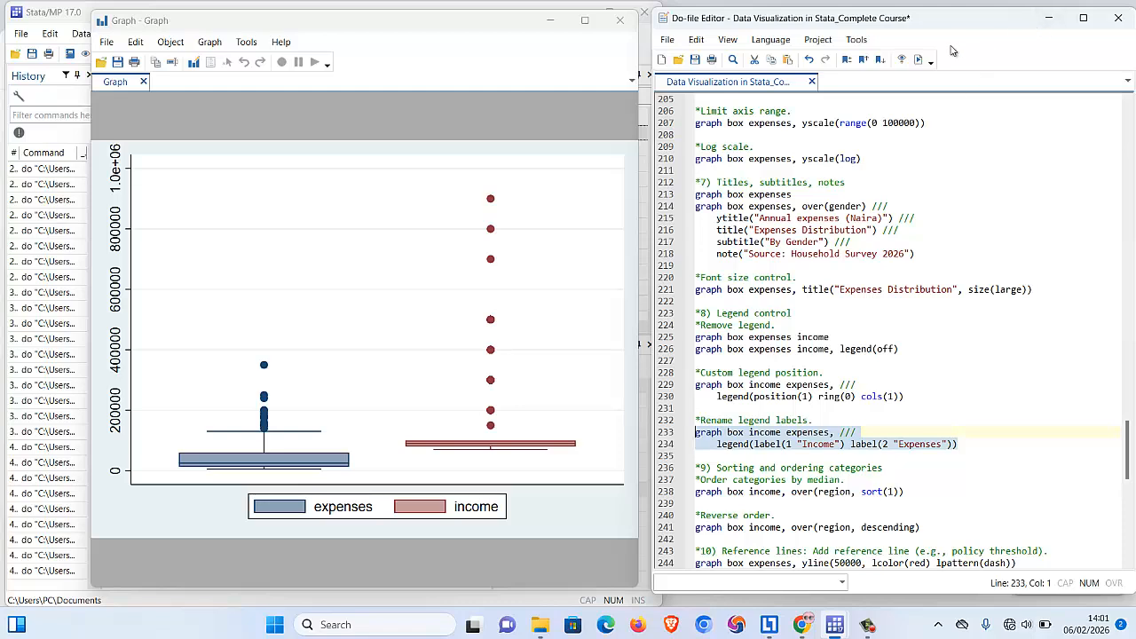
{"action": "left_click", "coordinate": [921, 62]}
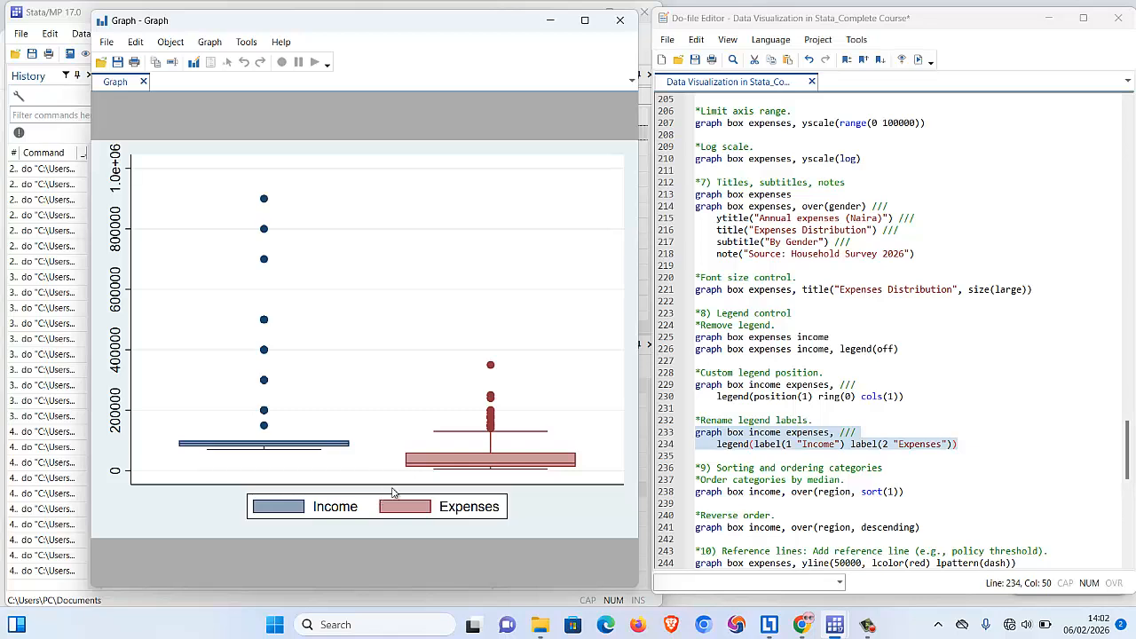
Run the two-line "Custom legend position" command for income and expenses with position(1), ring(0) and cols(1).
{"action": "left_click", "coordinate": [785, 409]}
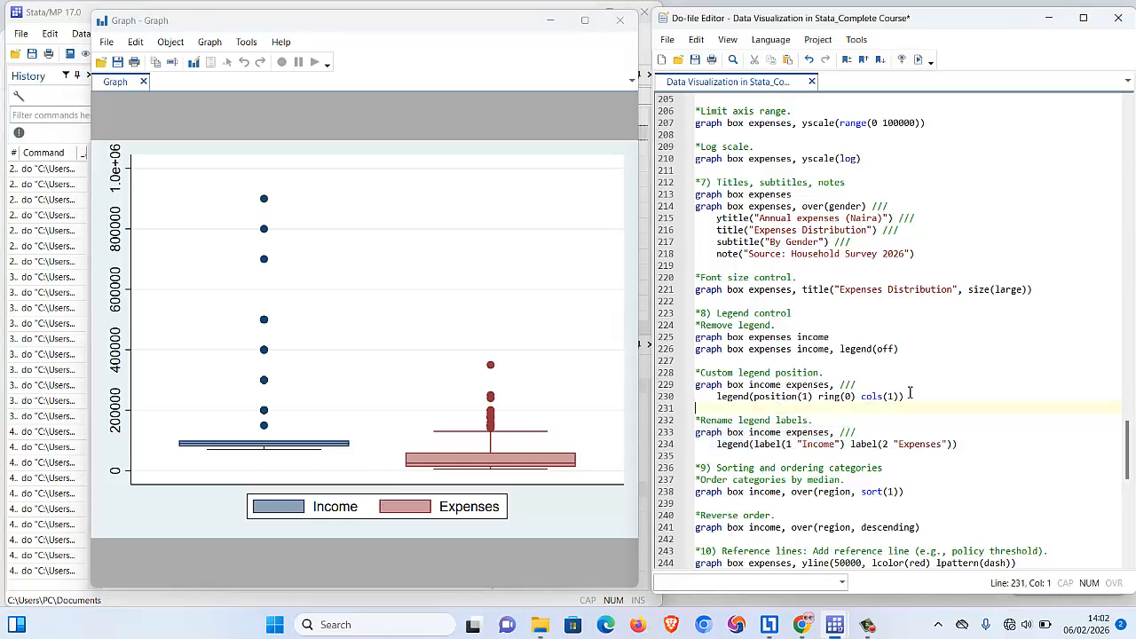
{"action": "left_click_drag", "start_coordinate": [910, 393], "coordinate": [696, 384]}
{"action": "key", "text": "ctrl+d"}
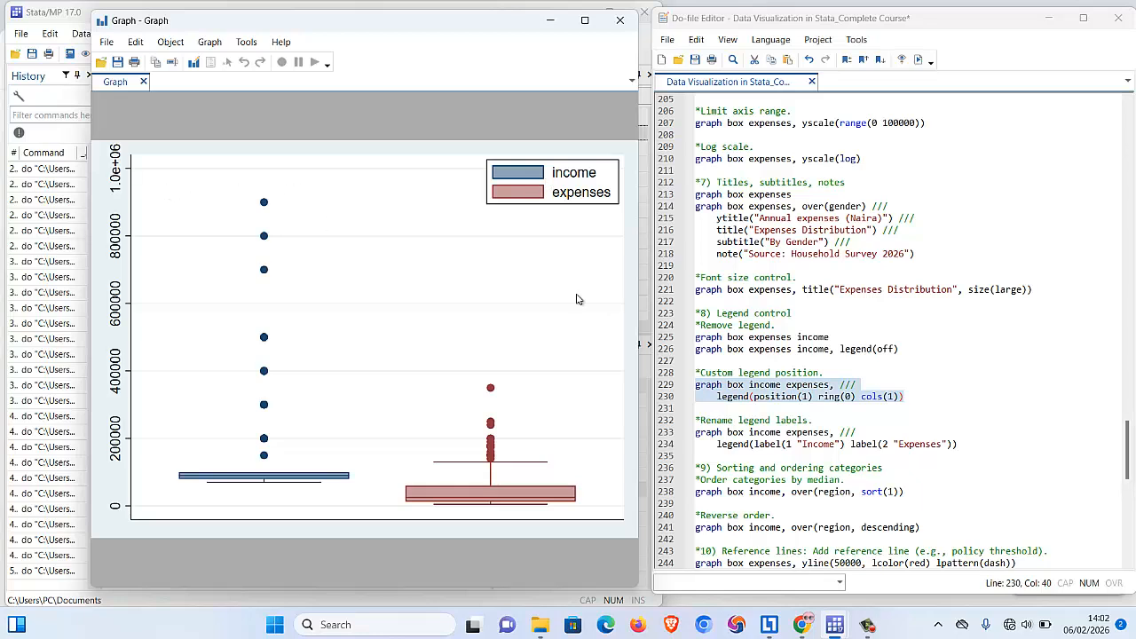
Change the legend position to 10 in the "Custom legend position" command and rerun both of its lines.
{"action": "left_click", "coordinate": [809, 397]}
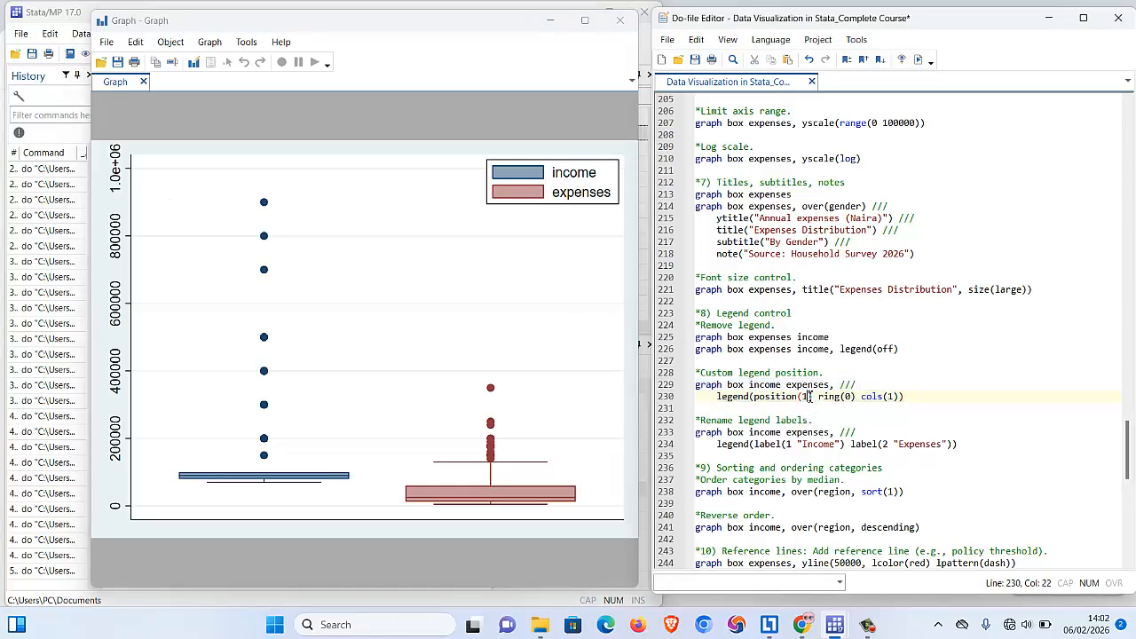
{"action": "key", "text": "BackSpace"}
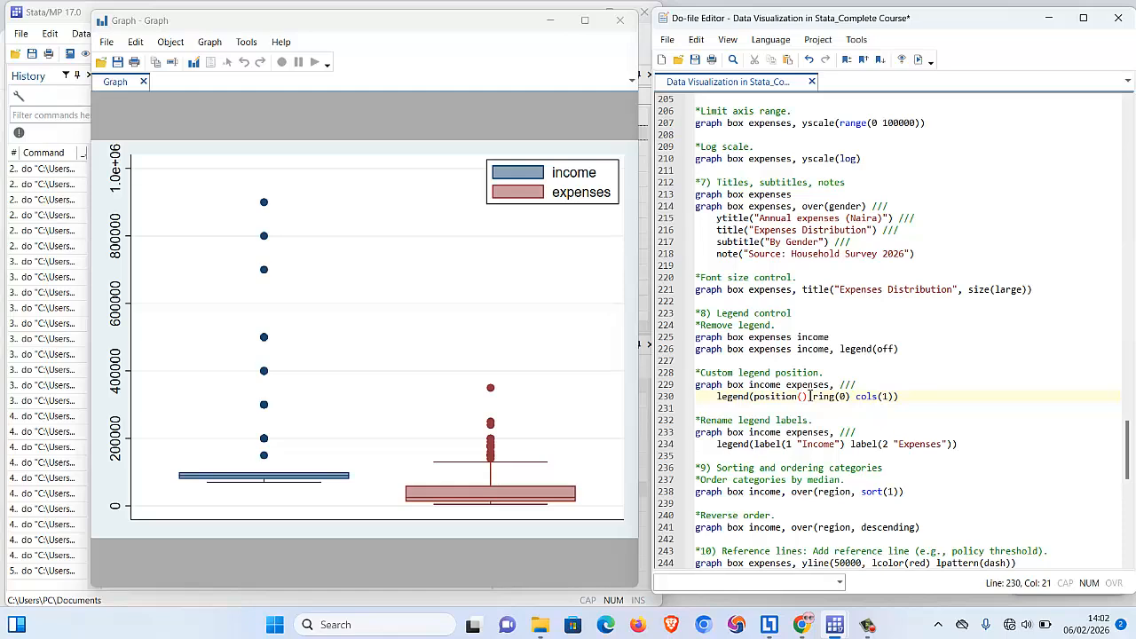
{"action": "type", "text": "12"}
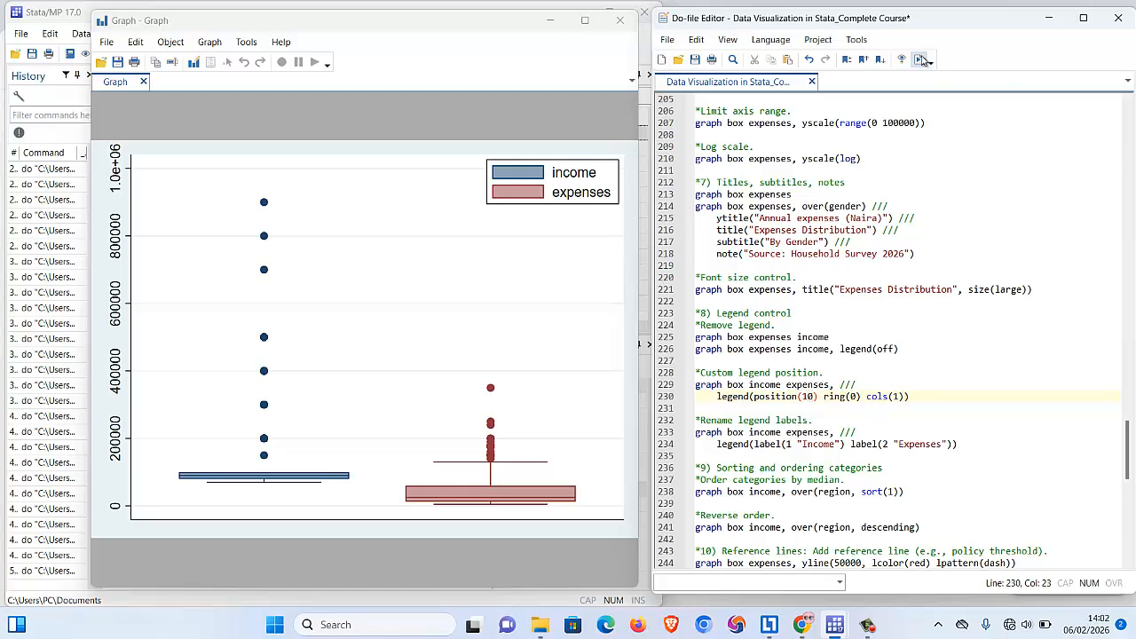
{"action": "left_click", "coordinate": [920, 59]}
{"action": "left_click_drag", "start_coordinate": [911, 397], "coordinate": [681, 387]}
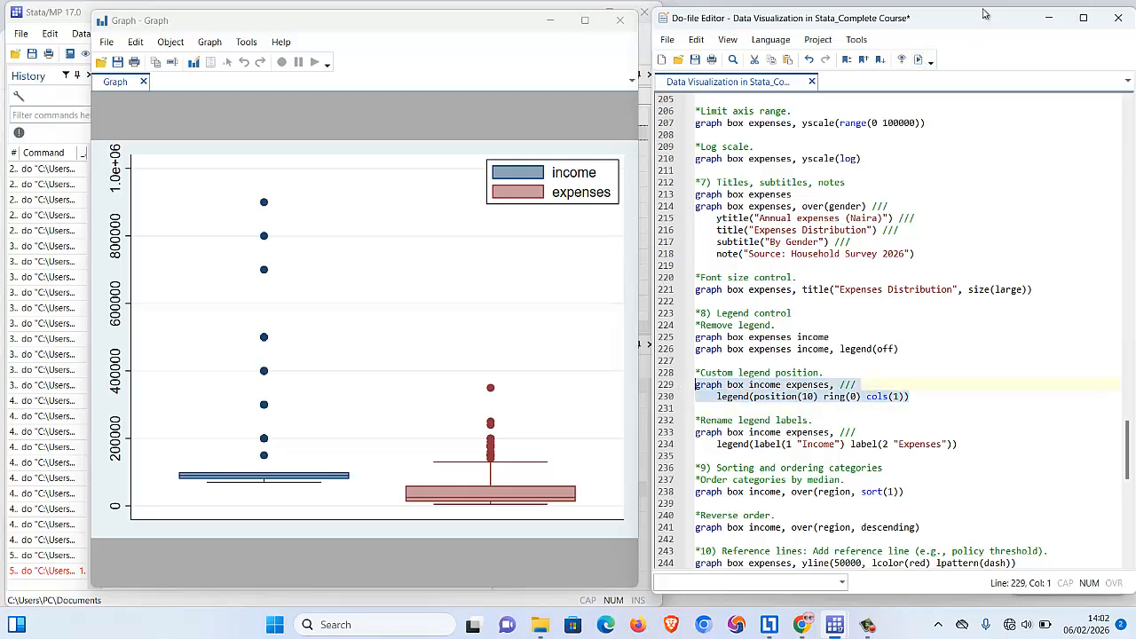
{"action": "left_click", "coordinate": [920, 60]}
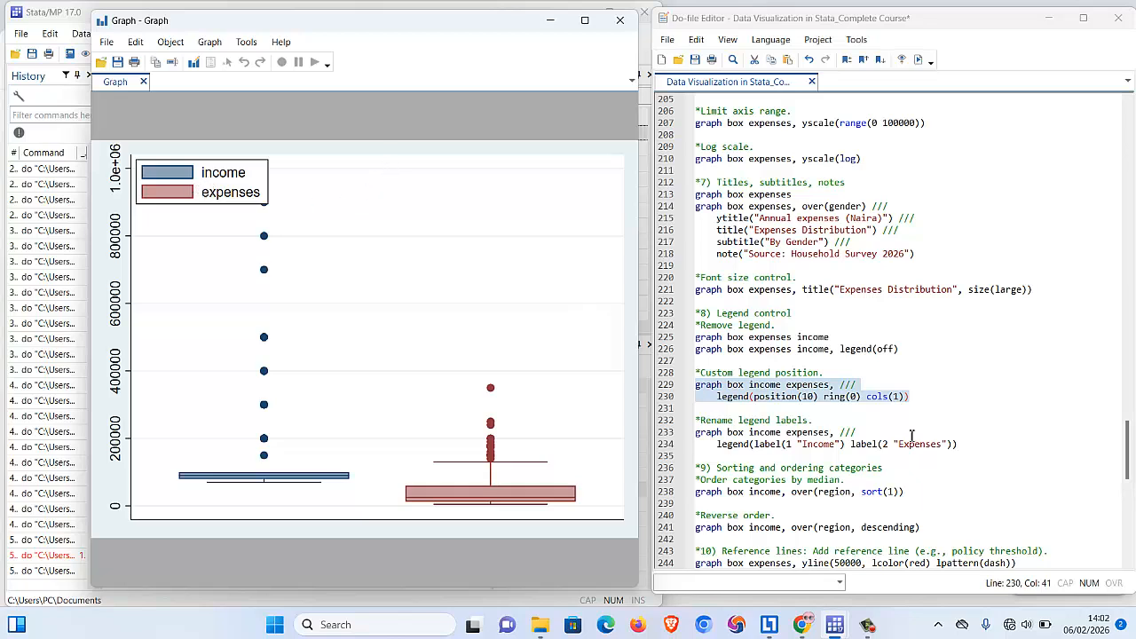
Change the custom legend command to position(5) and rerun the income and expenses box plot.
{"action": "left_click", "coordinate": [814, 400]}
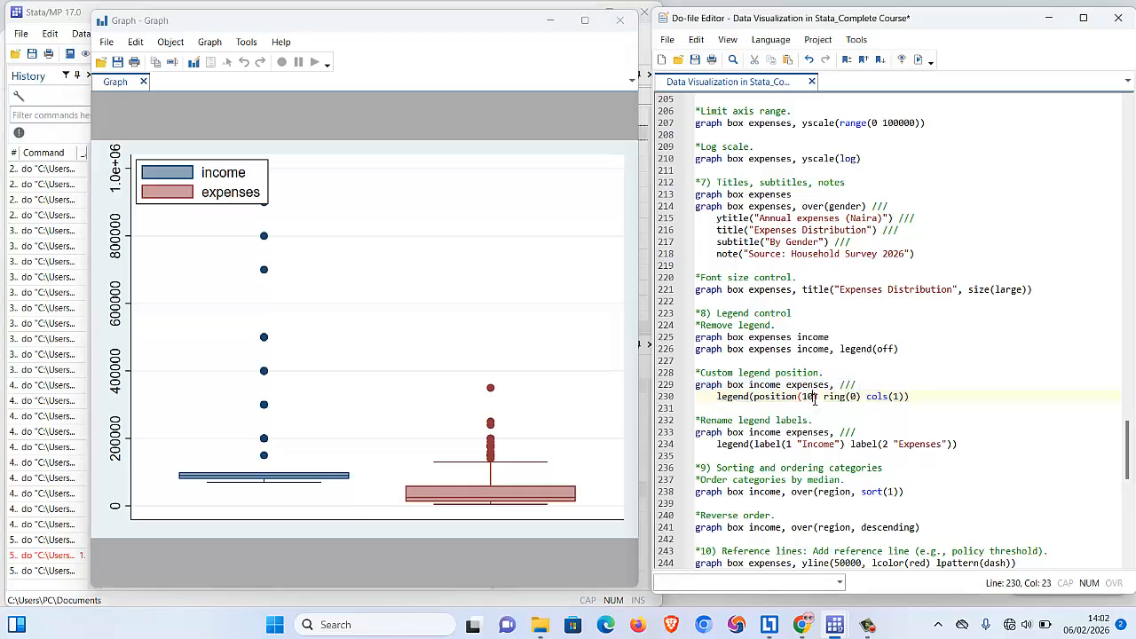
{"action": "key", "text": "BackSpace"}
{"action": "key", "text": "BackSpace"}
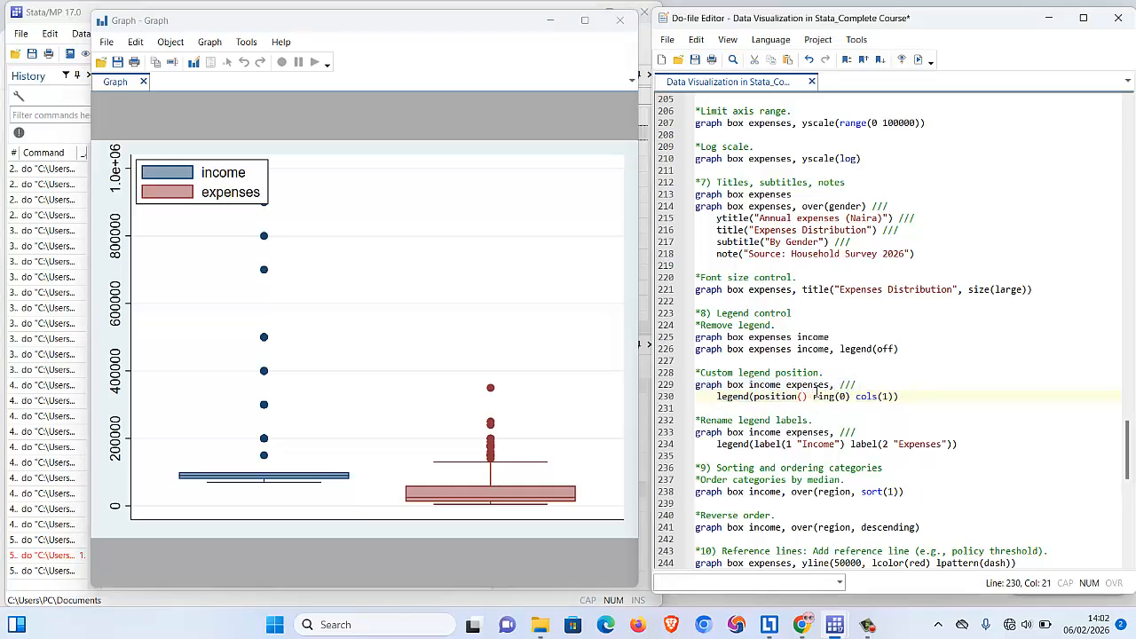
{"action": "type", "text": "5"}
{"action": "left_click_drag", "start_coordinate": [695, 385], "coordinate": [903, 397]}
{"action": "left_click", "coordinate": [920, 59]}
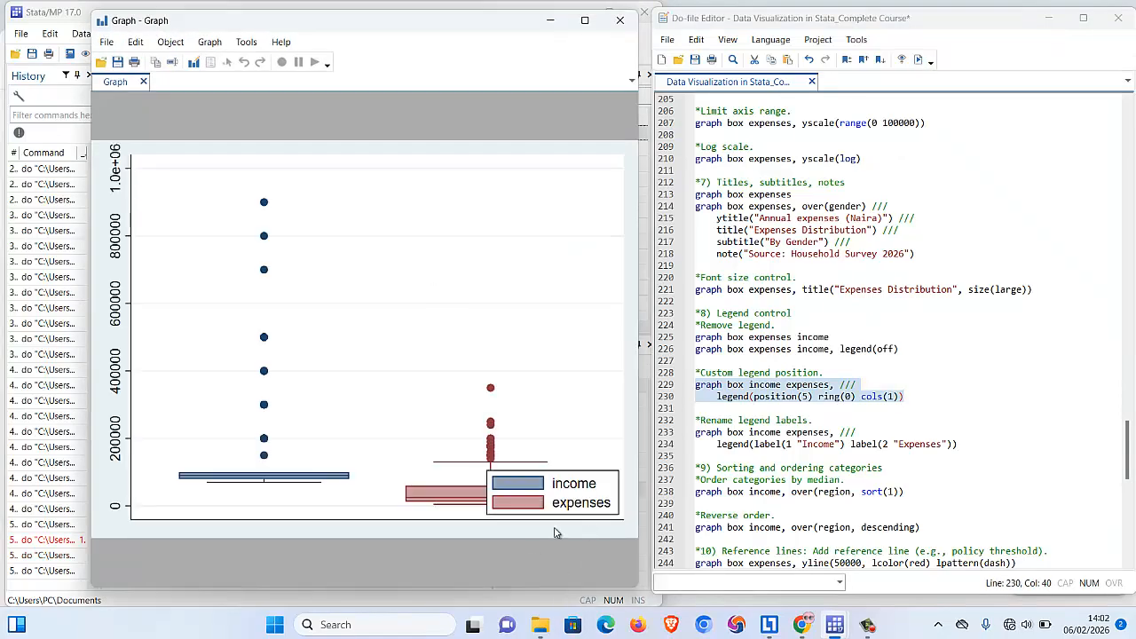
Set position(3) in the two-line custom legend command and run it again.
{"action": "left_click", "coordinate": [811, 400]}
{"action": "key", "text": "BackSpace"}
{"action": "type", "text": "3"}
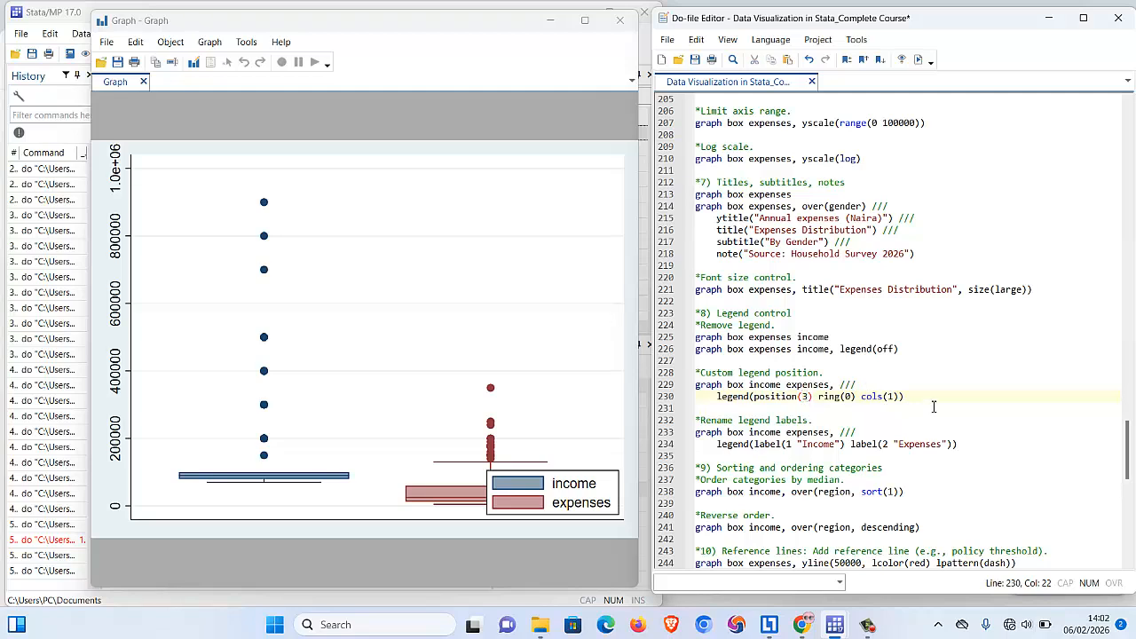
{"action": "left_click_drag", "start_coordinate": [934, 407], "coordinate": [704, 384]}
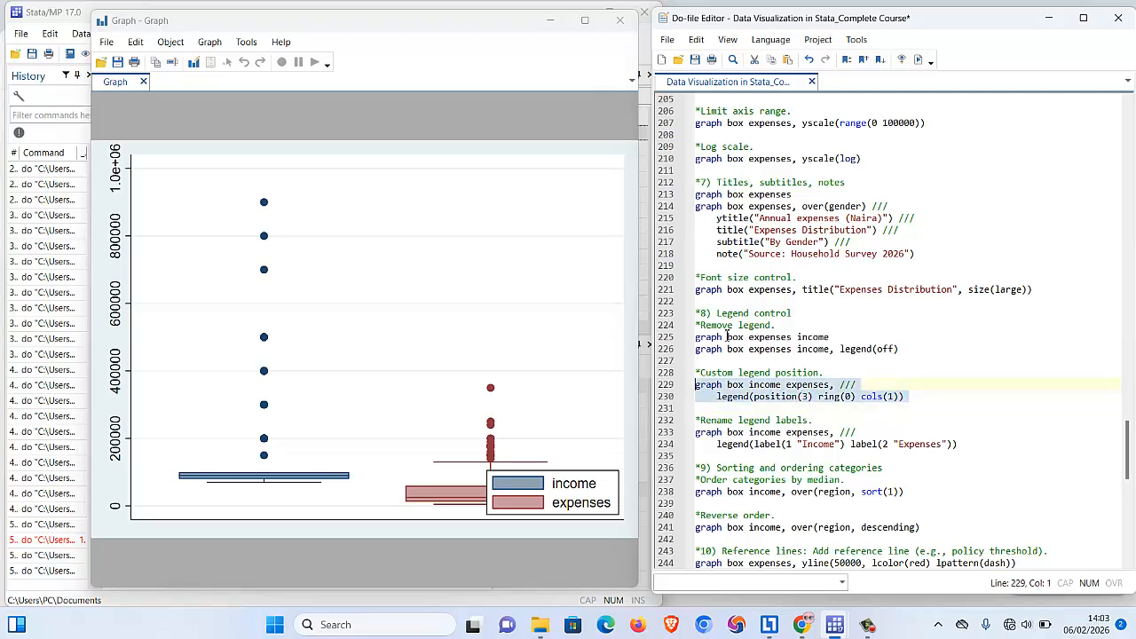
{"action": "left_click", "coordinate": [919, 60]}
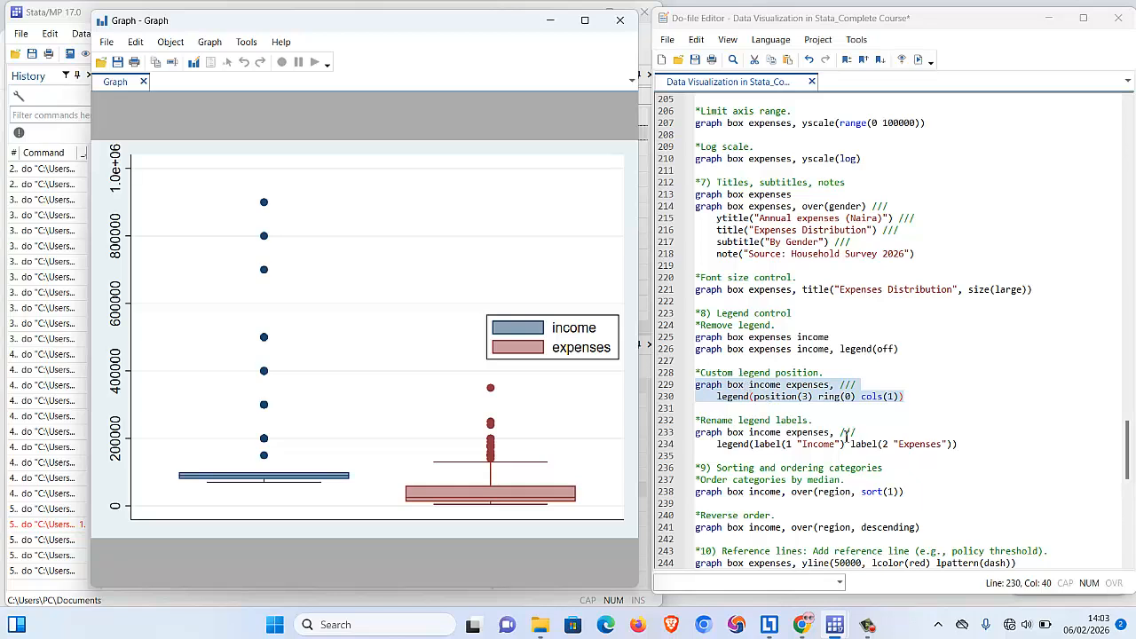
Review the section 9 sorting options and run graph box income, over(region, sort(1)).
{"action": "left_click", "coordinate": [781, 444]}
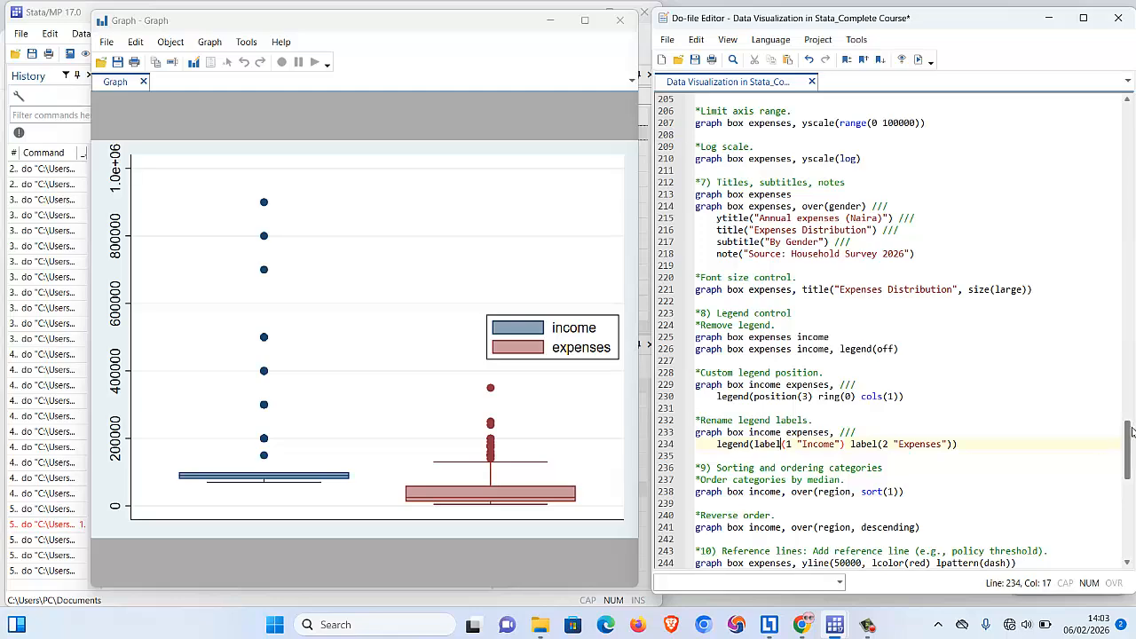
{"action": "left_click_drag", "start_coordinate": [1130, 442], "coordinate": [1132, 482]}
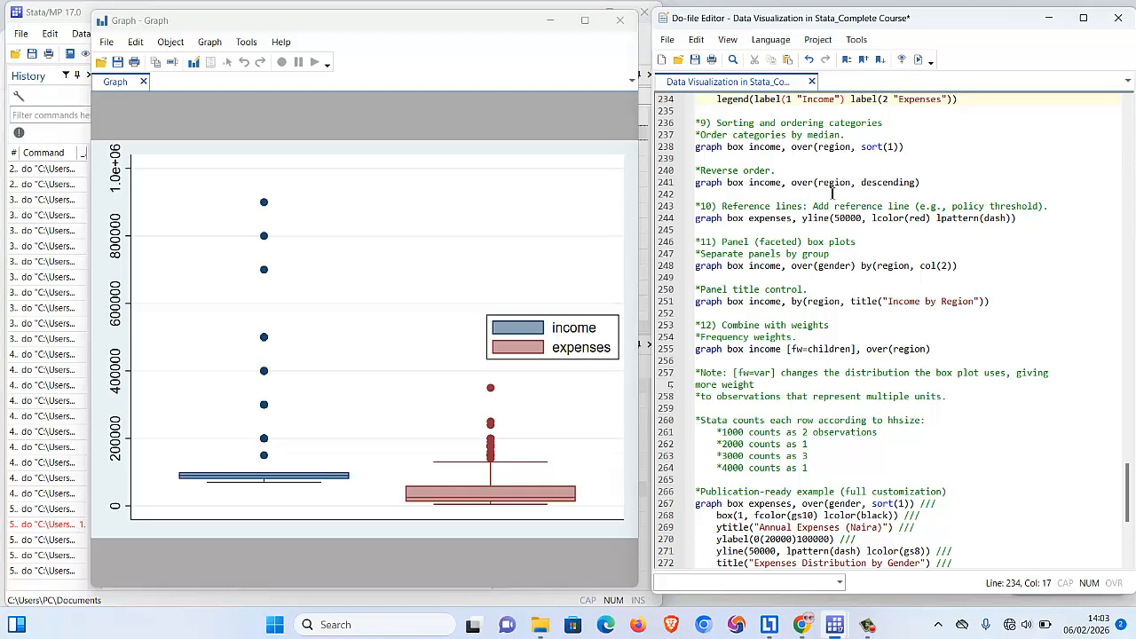
{"action": "left_click", "coordinate": [911, 147]}
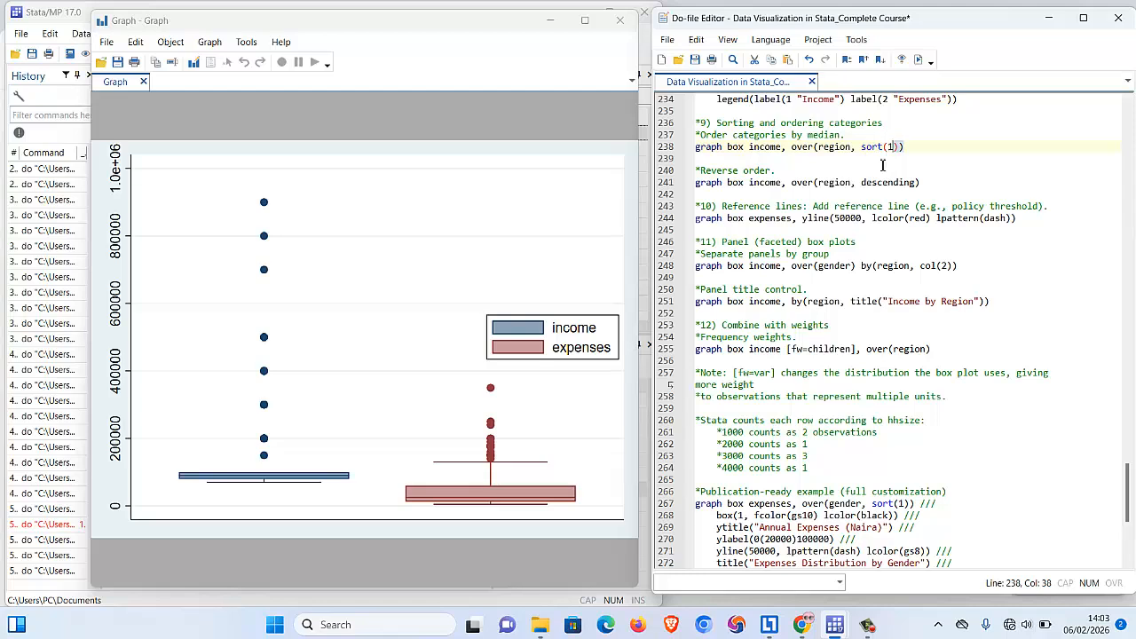
{"action": "double_click", "coordinate": [880, 183]}
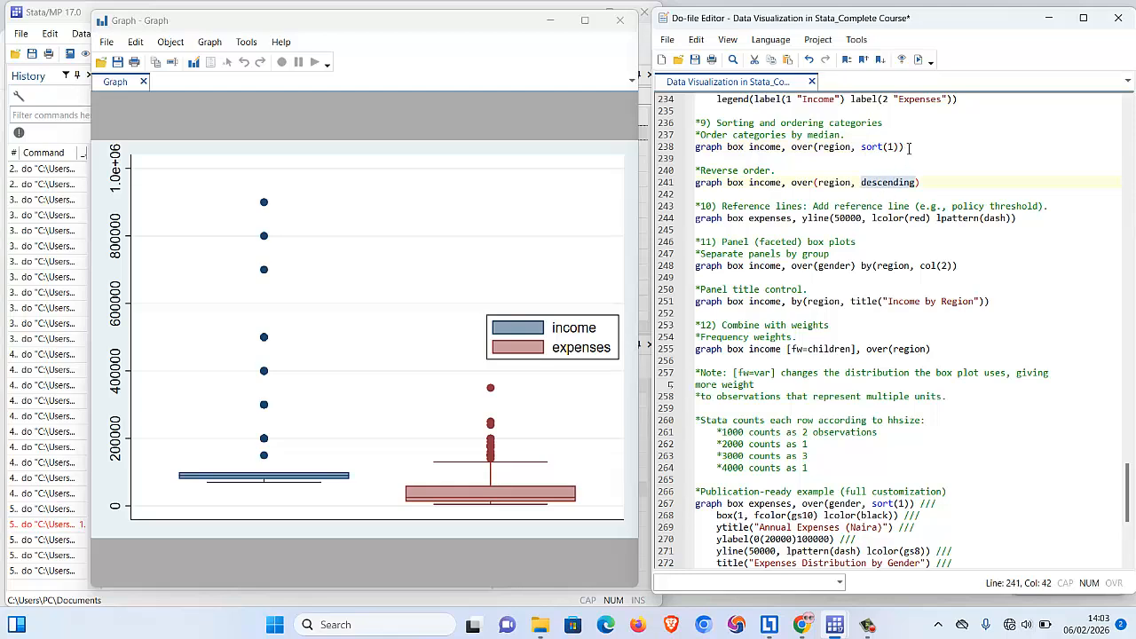
{"action": "left_click_drag", "start_coordinate": [905, 148], "coordinate": [700, 150]}
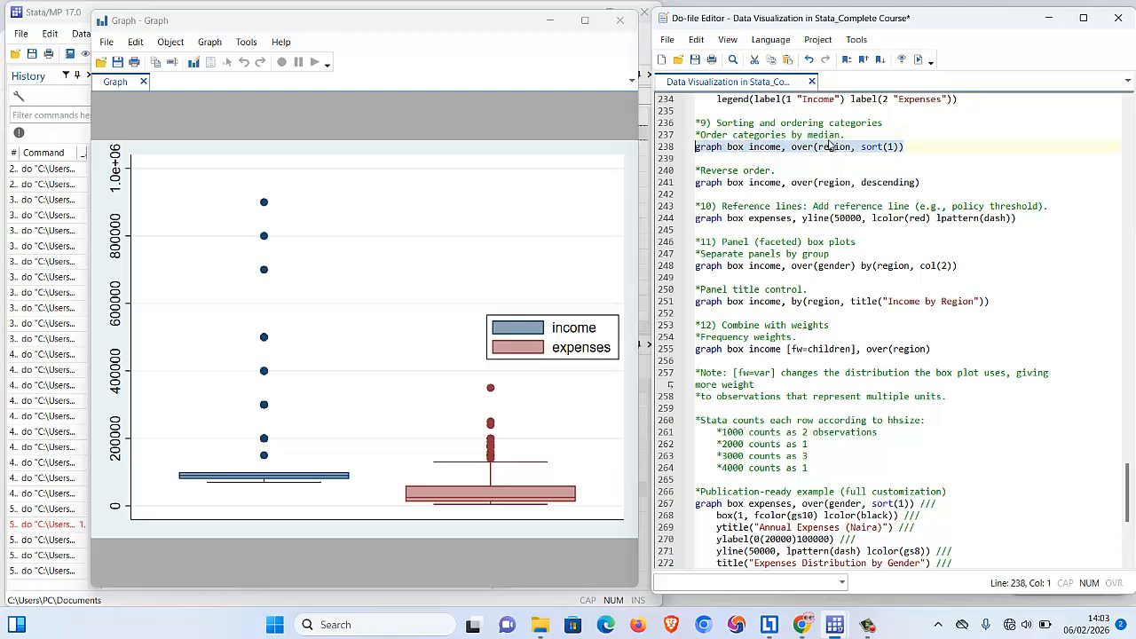
{"action": "left_click", "coordinate": [919, 60]}
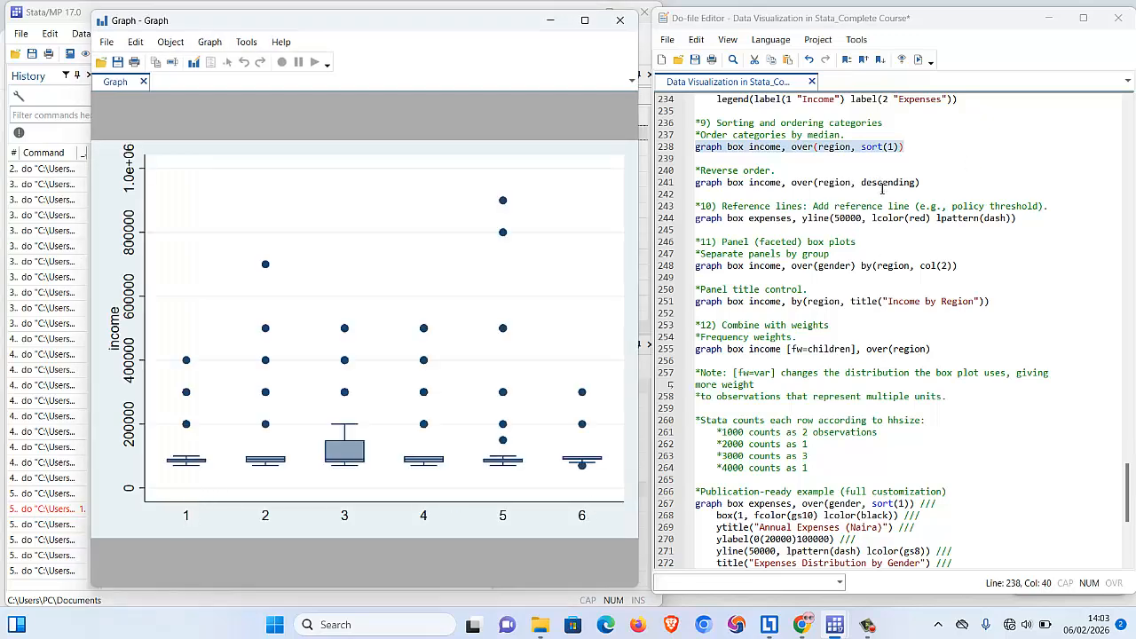
Compare the sort(1) option with the "Reverse order" command and run graph box income, over(region, descending).
{"action": "left_click", "coordinate": [877, 182]}
{"action": "left_click", "coordinate": [878, 193]}
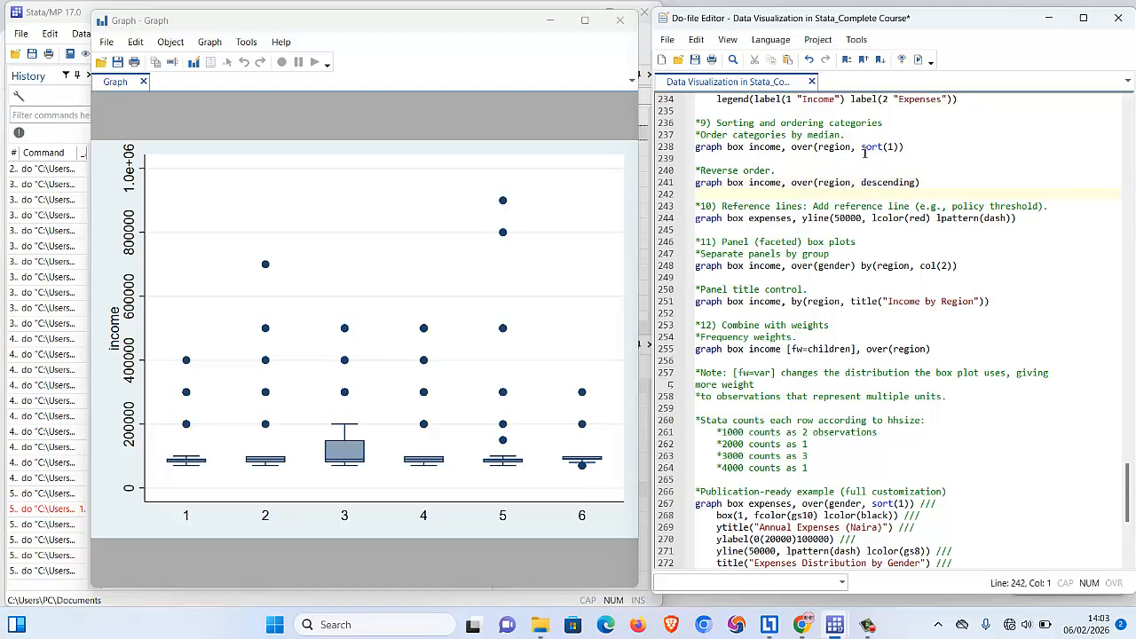
{"action": "left_click_drag", "start_coordinate": [861, 147], "coordinate": [899, 148]}
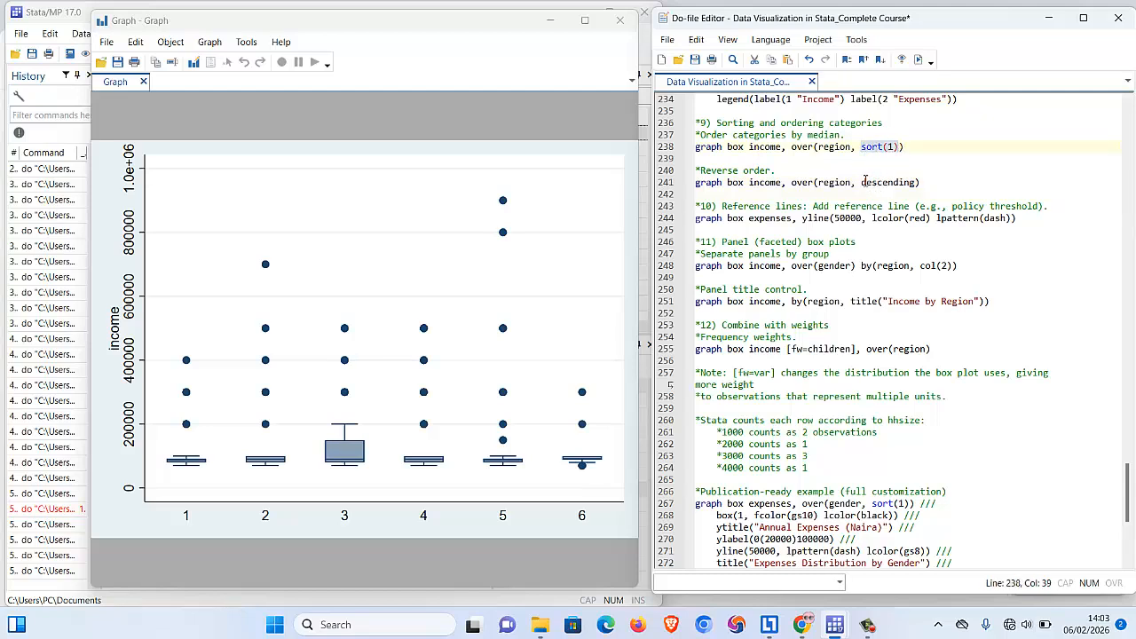
{"action": "left_click_drag", "start_coordinate": [864, 182], "coordinate": [697, 182]}
{"action": "left_click", "coordinate": [948, 193]}
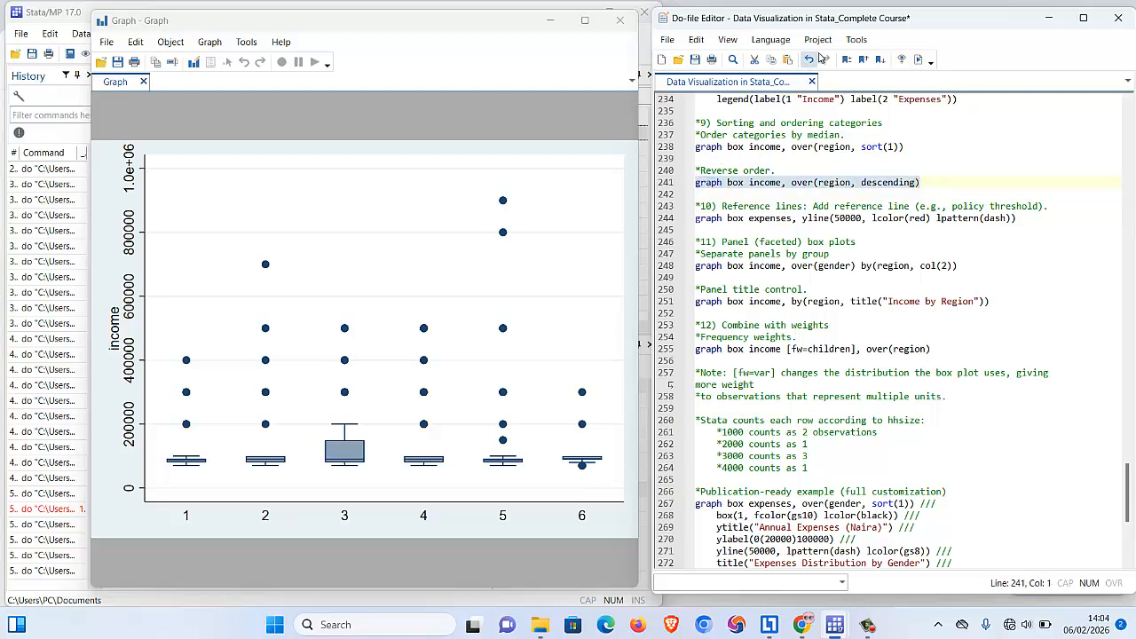
{"action": "left_click", "coordinate": [918, 59]}
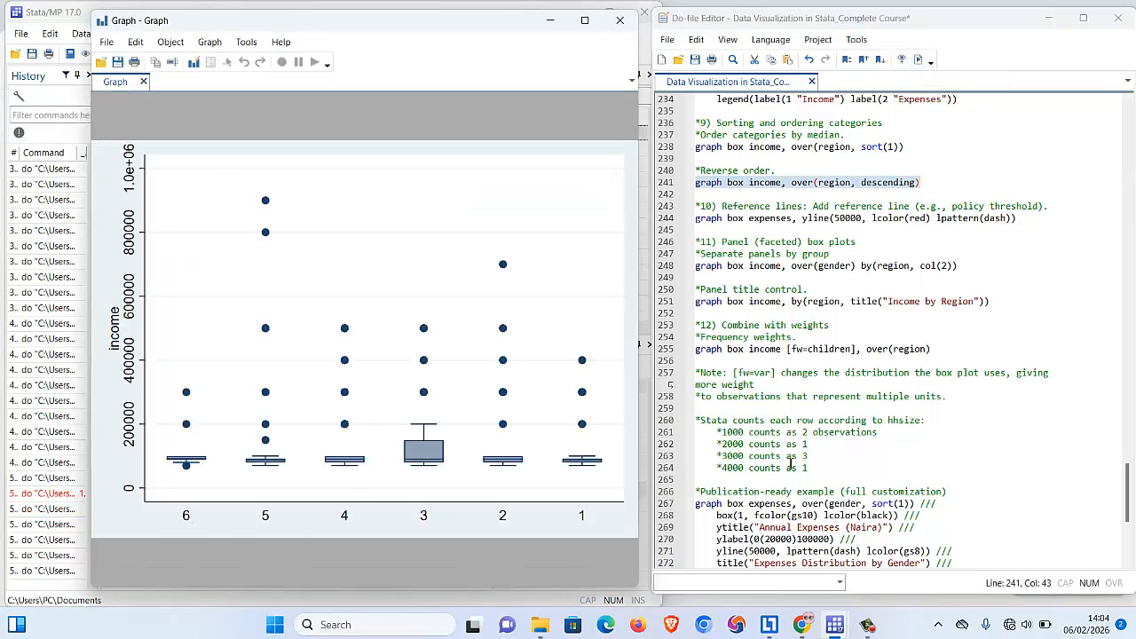
Try sort(6) in the "Order categories by median" command and run that income by region box plot.
{"action": "left_click", "coordinate": [891, 146]}
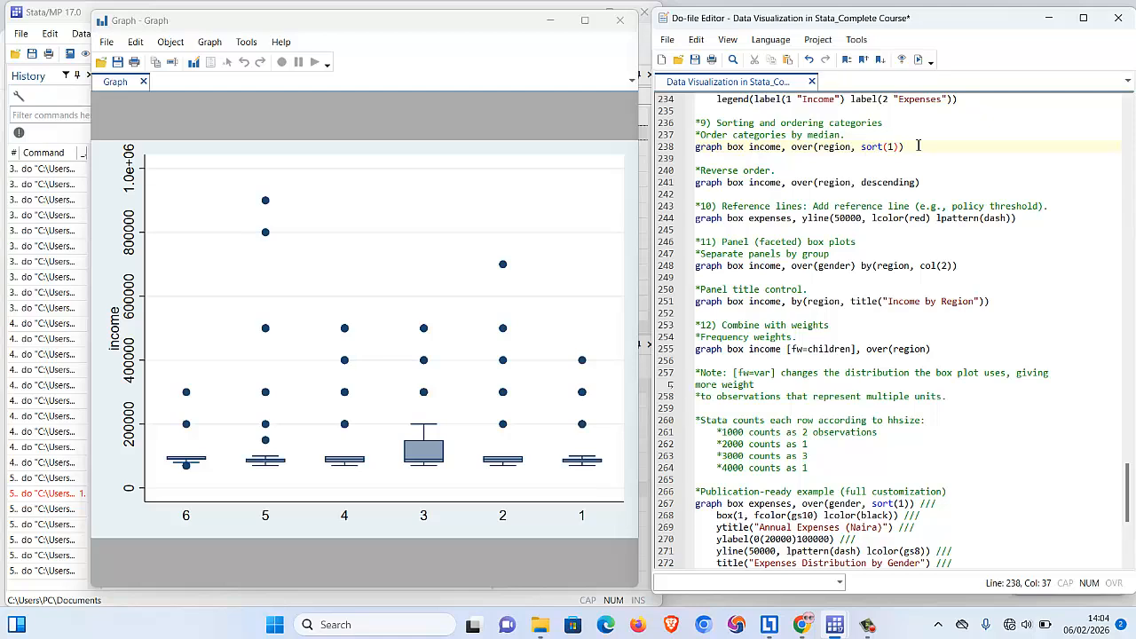
{"action": "key", "text": "shift+Right"}
{"action": "type", "text": "6"}
{"action": "key", "text": "Right"}
{"action": "key", "text": "Right"}
{"action": "left_click_drag", "start_coordinate": [905, 146], "coordinate": [694, 146]}
{"action": "key", "text": "ctrl+d"}
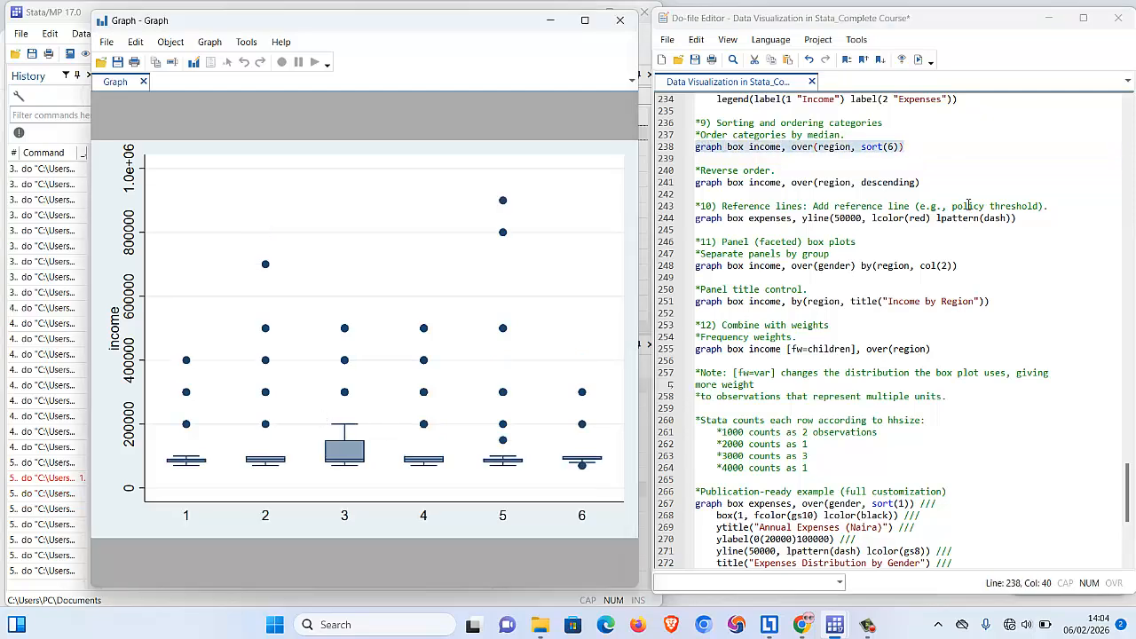
Restore sort(1) in the median ordering command and rerun the income by region box plot in descending order.
{"action": "left_click", "coordinate": [900, 147]}
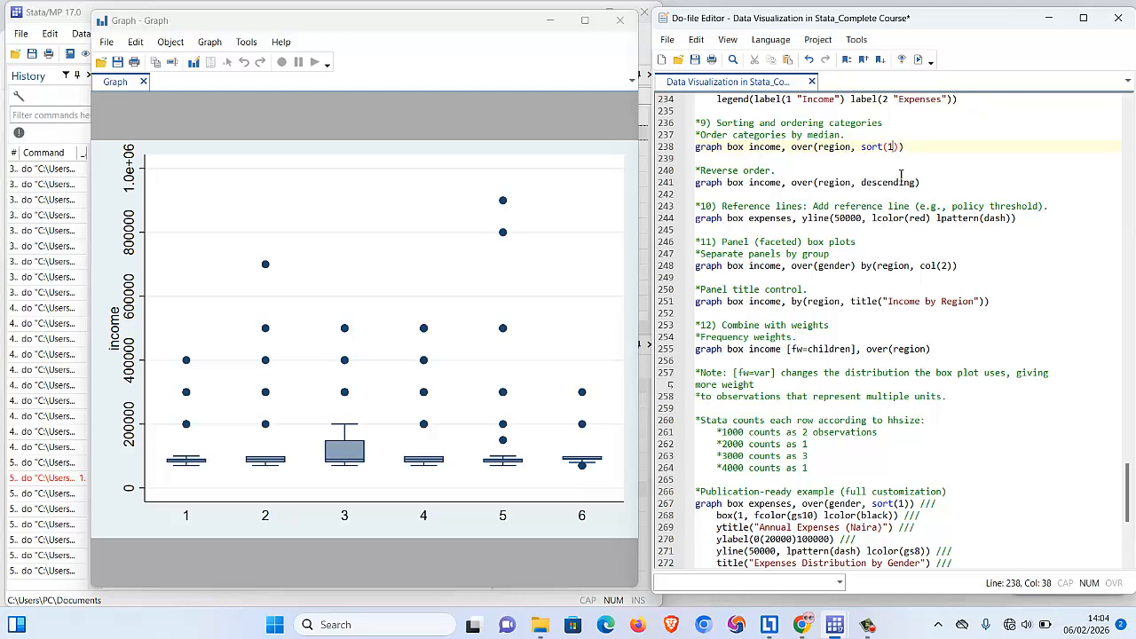
{"action": "left_click_drag", "start_coordinate": [923, 184], "coordinate": [704, 183]}
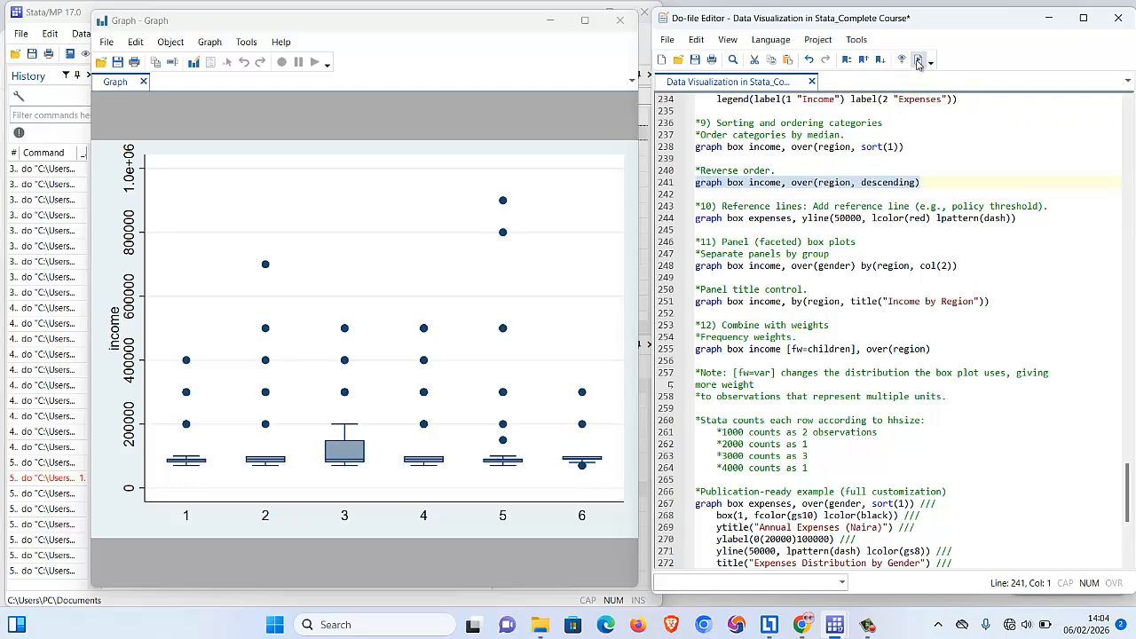
{"action": "left_click", "coordinate": [919, 60]}
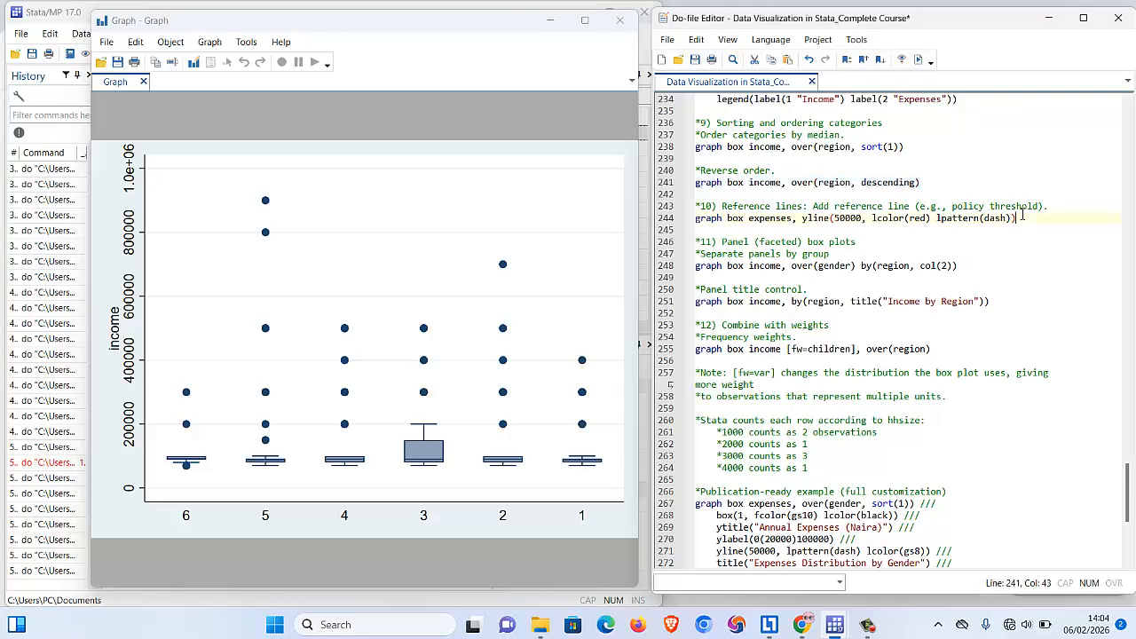
Run graph box expenses with a dashed red reference line at 50000 and review the yline value, lcolor and lpattern options.
{"action": "left_click_drag", "start_coordinate": [1023, 215], "coordinate": [697, 222]}
{"action": "left_click", "coordinate": [699, 220]}
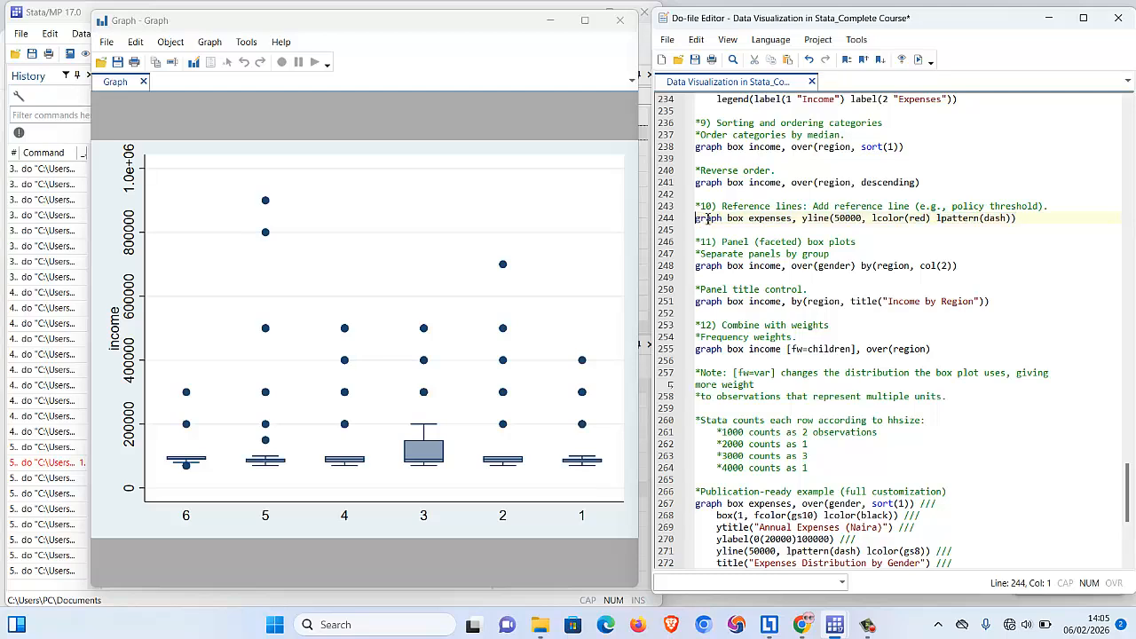
{"action": "left_click", "coordinate": [763, 218]}
{"action": "left_click_drag", "start_coordinate": [863, 221], "coordinate": [834, 222]}
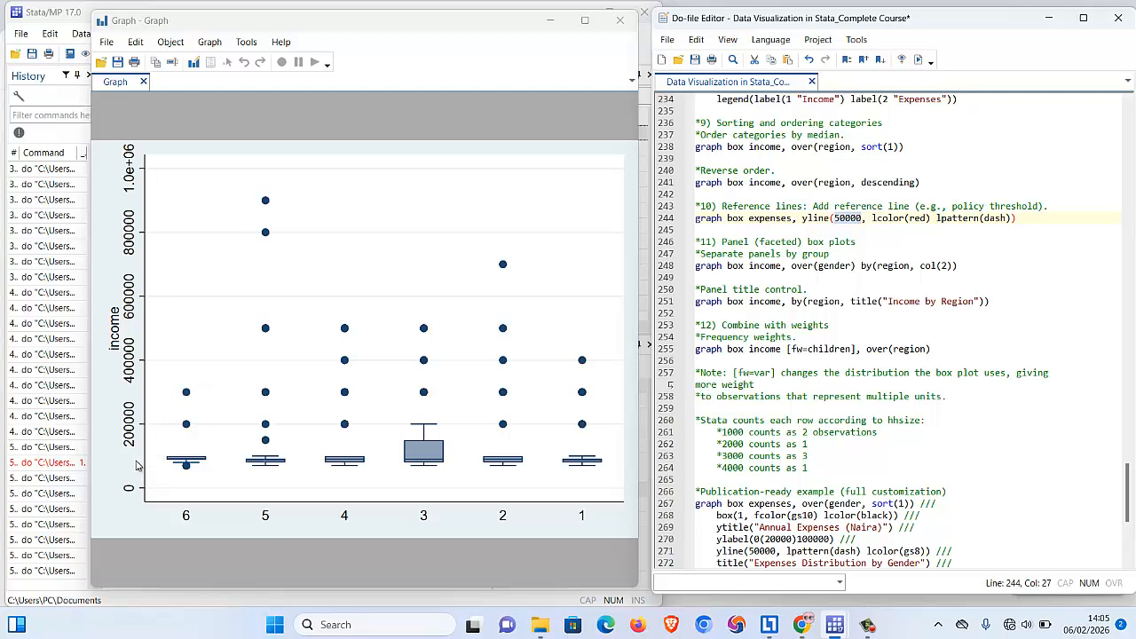
{"action": "left_click", "coordinate": [844, 218]}
{"action": "left_click_drag", "start_coordinate": [1019, 218], "coordinate": [682, 227]}
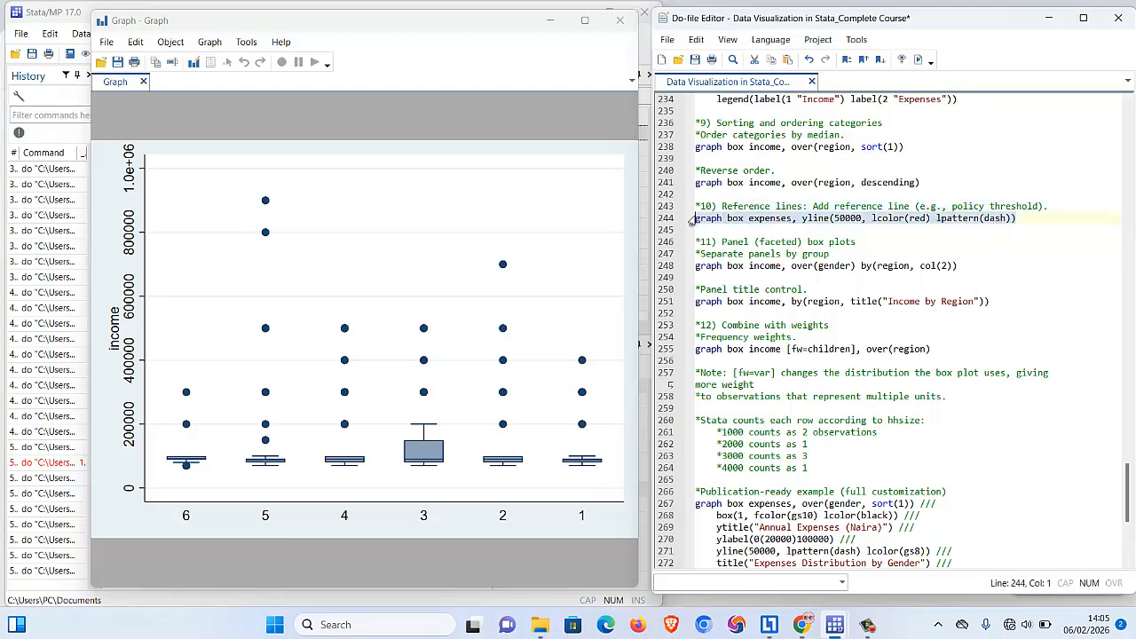
{"action": "left_click", "coordinate": [921, 58]}
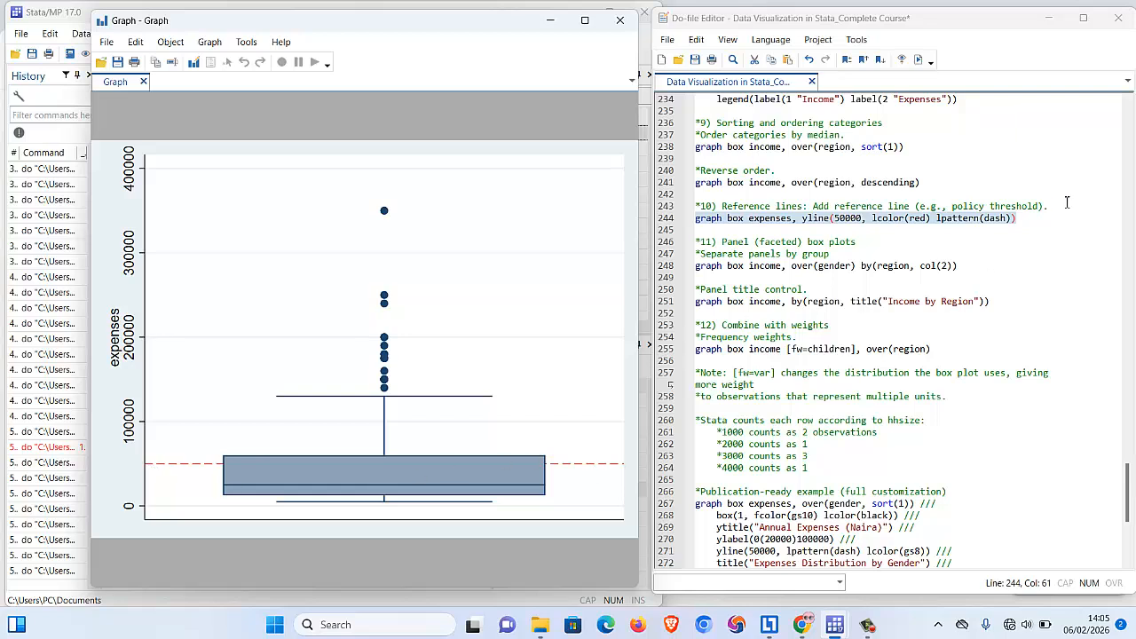
{"action": "left_click", "coordinate": [983, 217]}
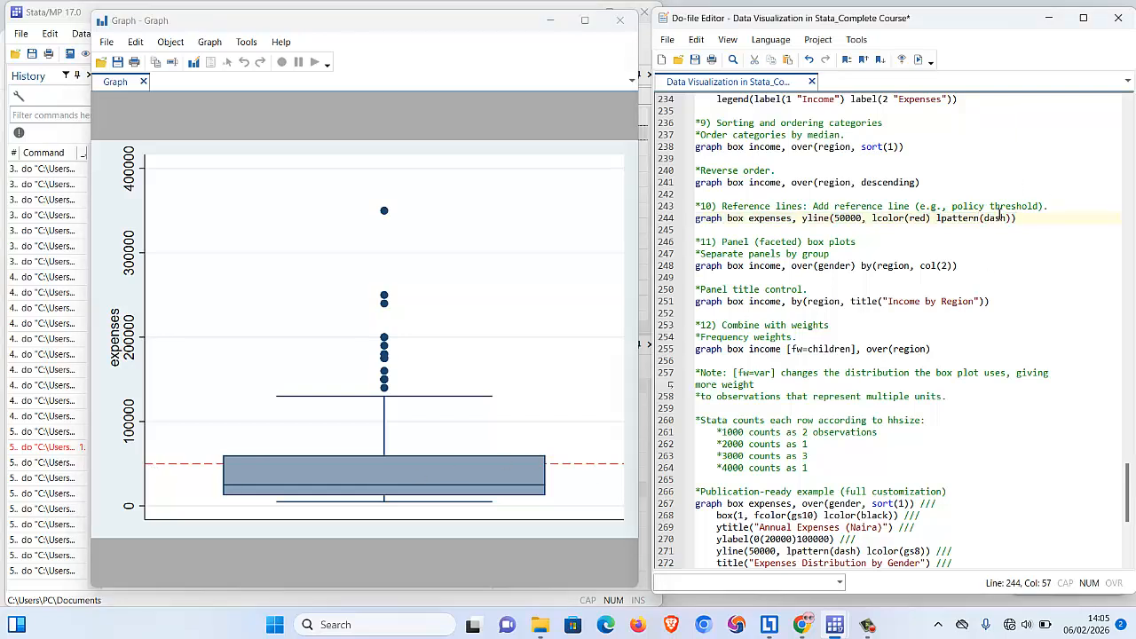
{"action": "double_click", "coordinate": [1001, 218]}
{"action": "left_click", "coordinate": [837, 218]}
{"action": "double_click", "coordinate": [918, 219]}
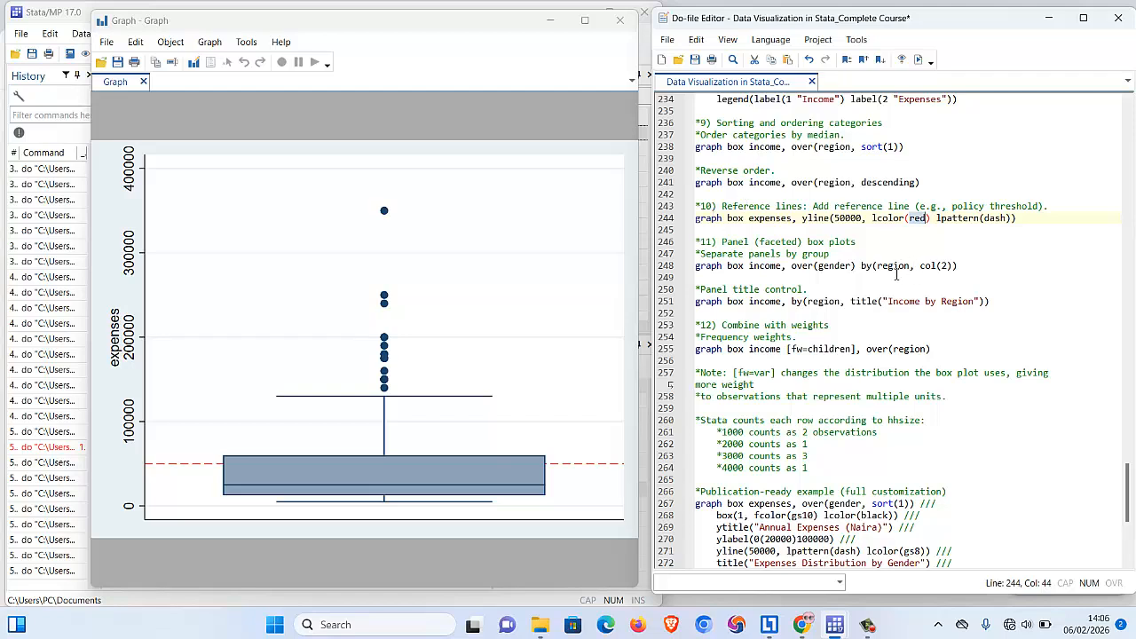
Run the "Separate panels by group" command, graph box income, over(gender) by(region, col(2)).
{"action": "left_click", "coordinate": [841, 266]}
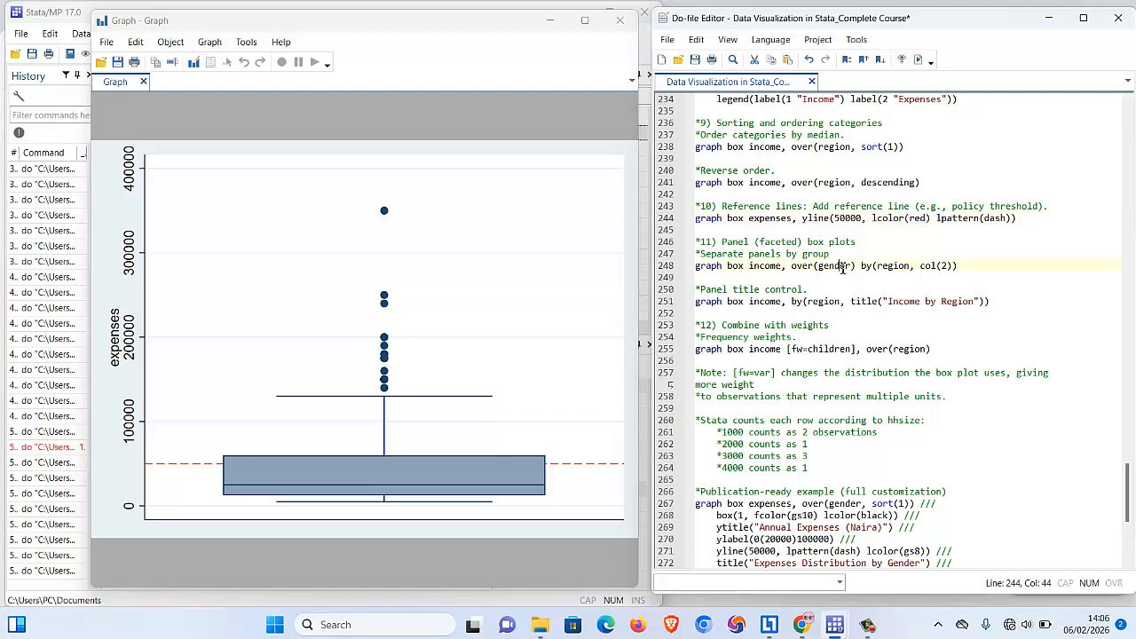
{"action": "left_click", "coordinate": [963, 264]}
{"action": "left_click", "coordinate": [761, 273]}
{"action": "left_click_drag", "start_coordinate": [695, 278], "coordinate": [695, 266]}
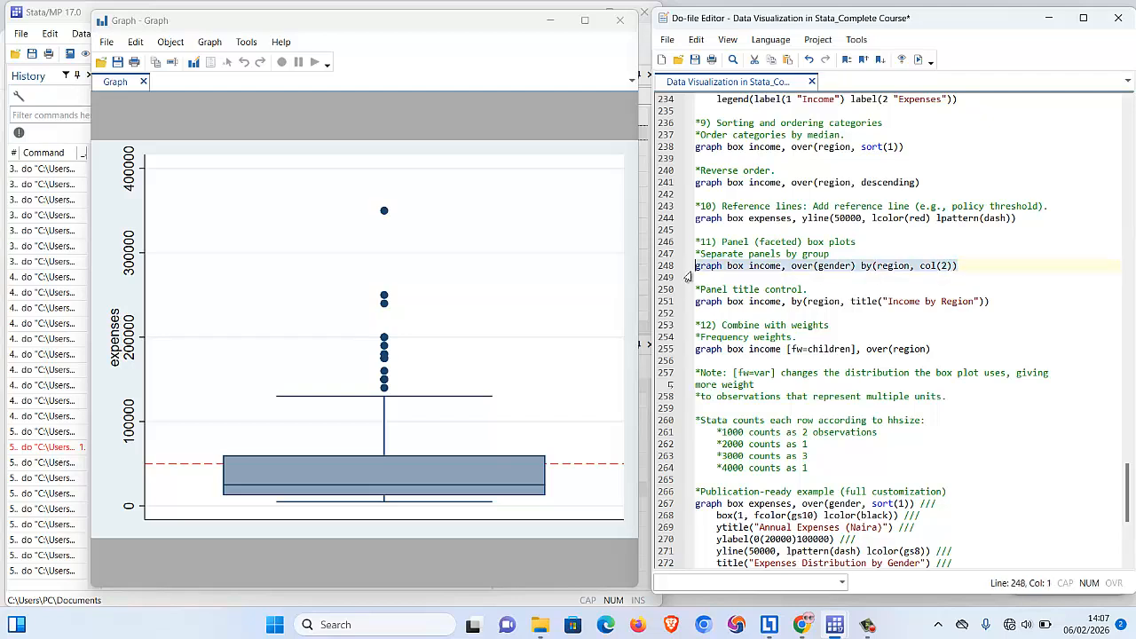
{"action": "left_click", "coordinate": [919, 60]}
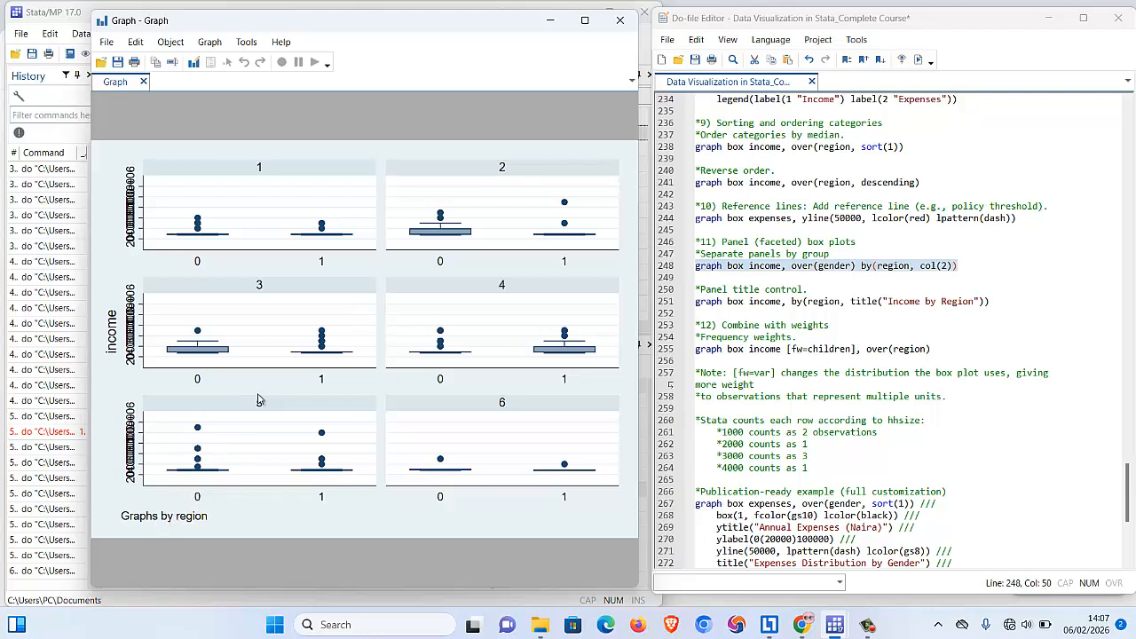
Duplicate the graph box income, over(gender) by(region, col(2)) command on the line directly below it.
{"action": "left_click", "coordinate": [815, 272]}
{"action": "triple_click", "coordinate": [889, 267]}
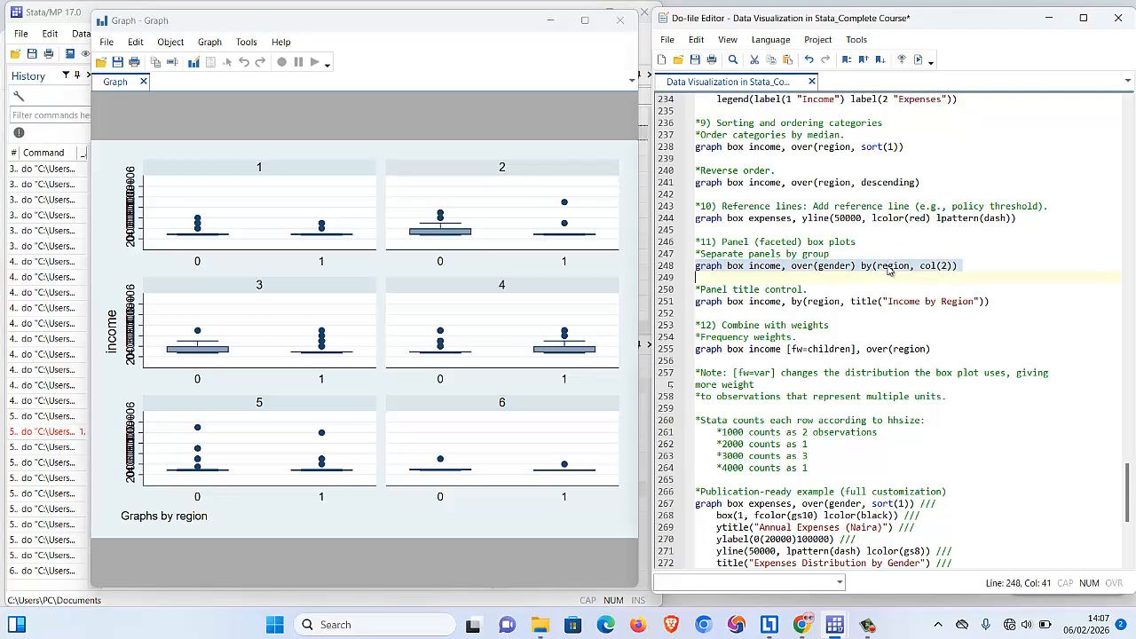
{"action": "left_click", "coordinate": [889, 265]}
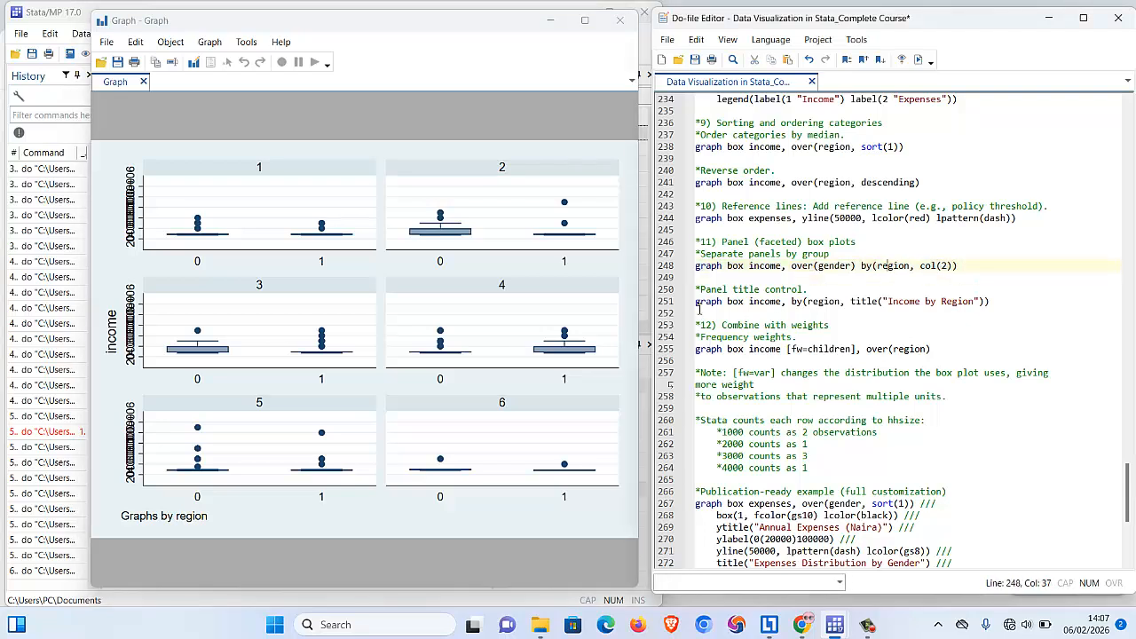
{"action": "left_click_drag", "start_coordinate": [696, 267], "coordinate": [970, 267]}
{"action": "key", "text": "ctrl+c"}
{"action": "left_click", "coordinate": [970, 276]}
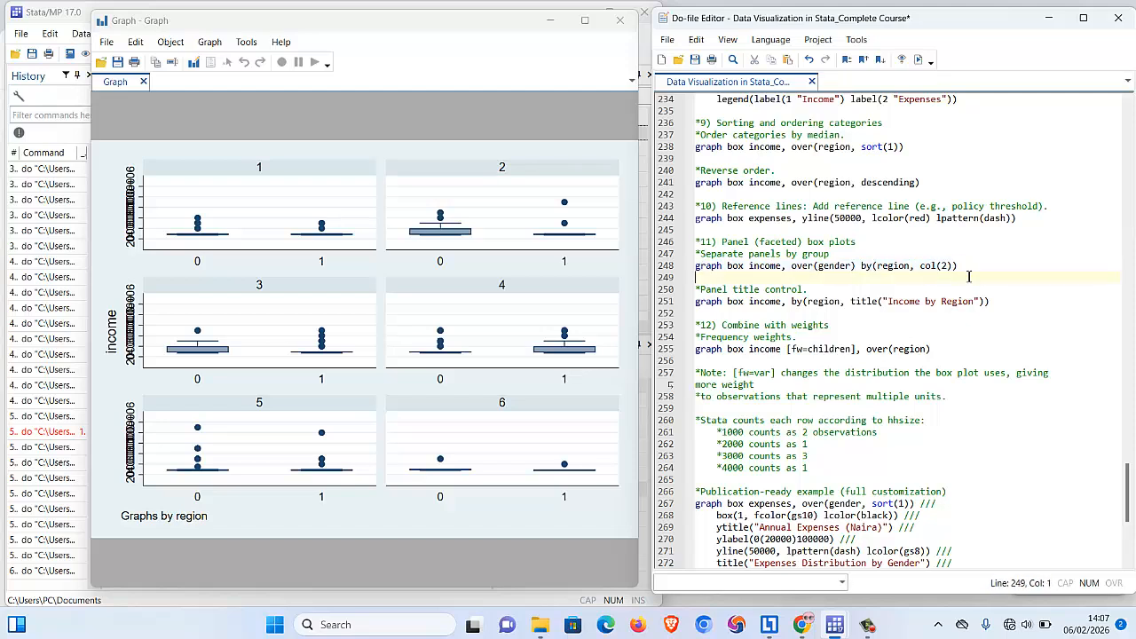
{"action": "key", "text": "Return"}
{"action": "key", "text": "ctrl+v"}
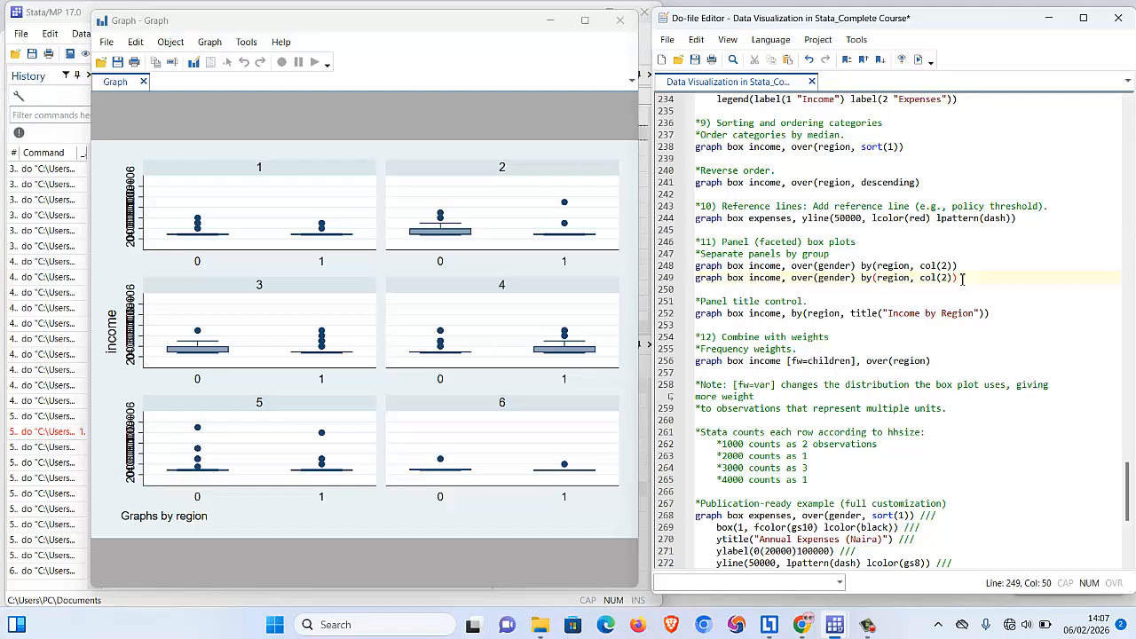
Change the duplicated panel command to over(region) by(gender, col(2)) and run only that line.
{"action": "double_click", "coordinate": [836, 278]}
{"action": "type", "text": "region"}
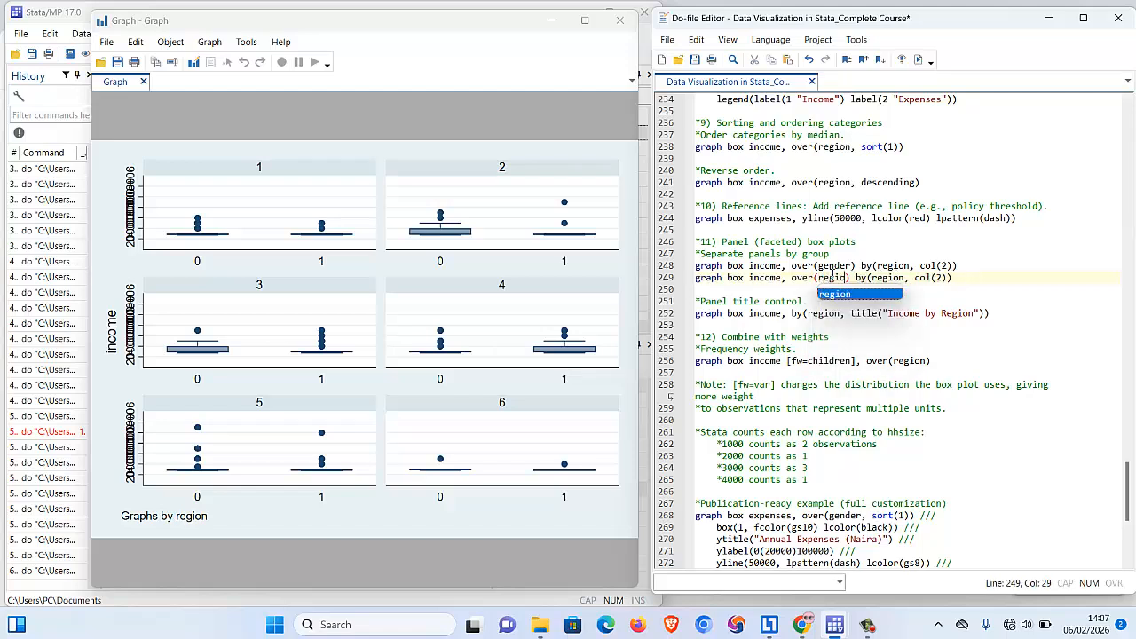
{"action": "double_click", "coordinate": [894, 278]}
{"action": "type", "text": "gender"}
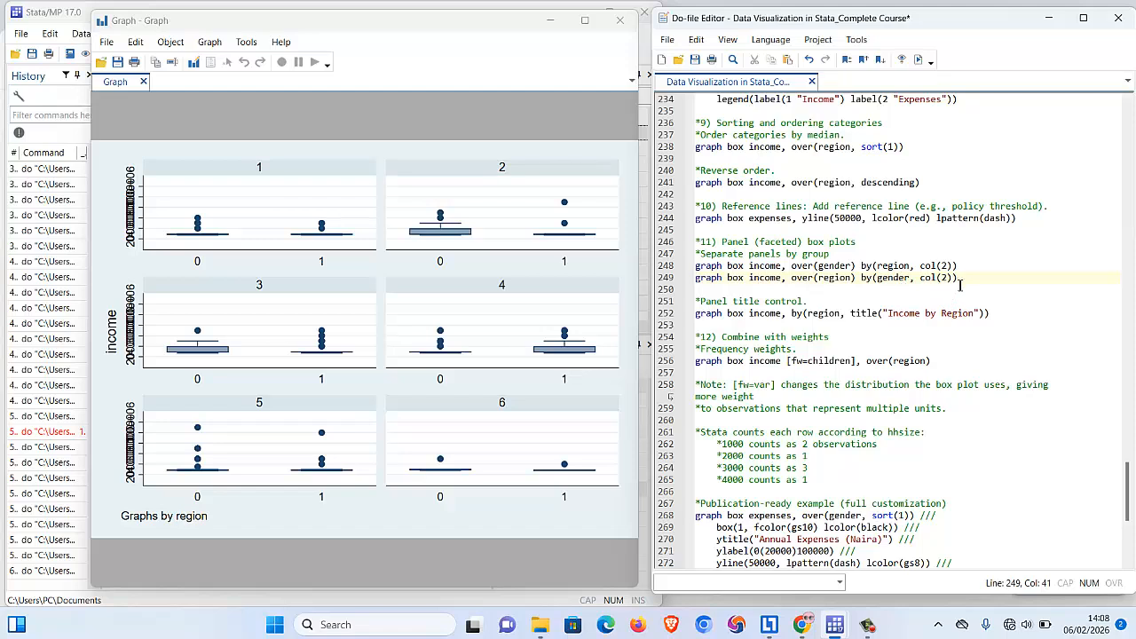
{"action": "left_click_drag", "start_coordinate": [960, 279], "coordinate": [692, 279]}
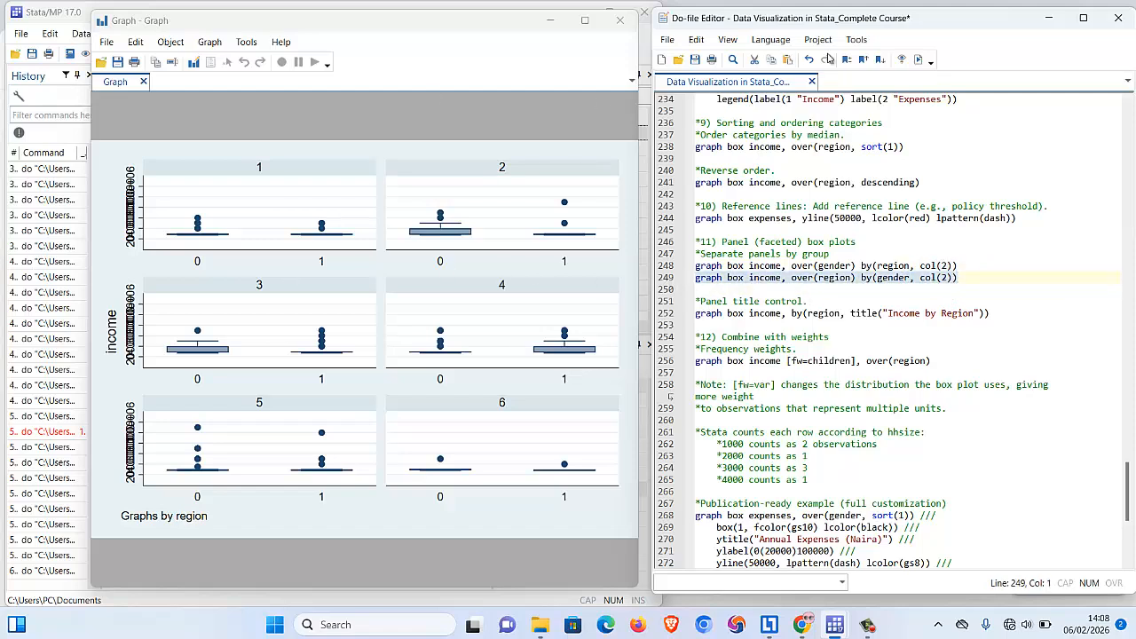
{"action": "left_click", "coordinate": [919, 61]}
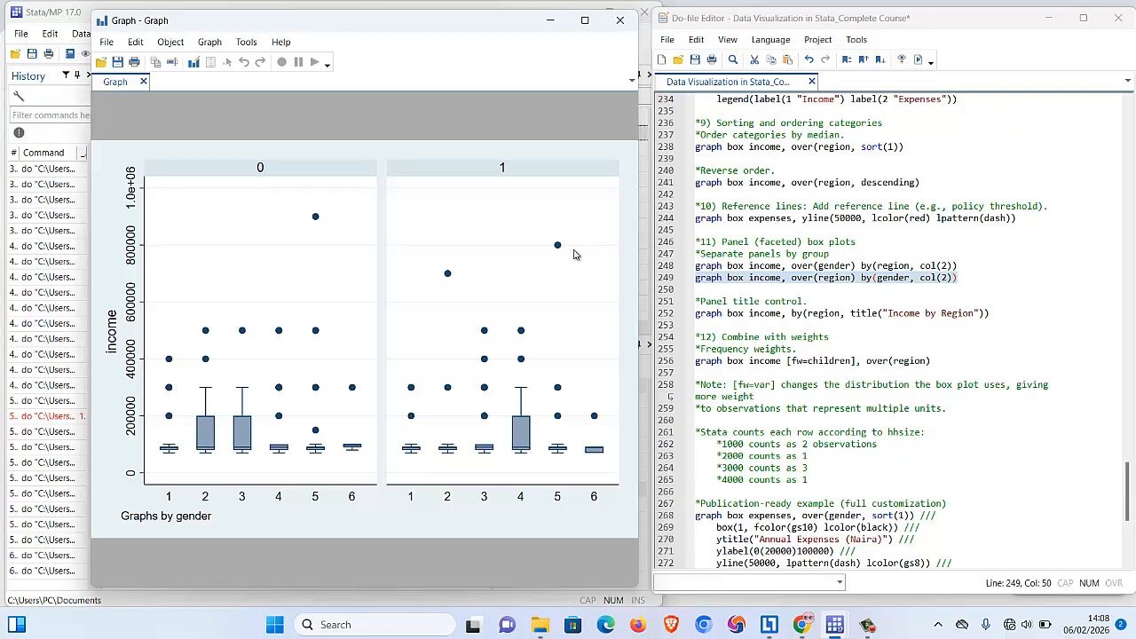
Run the "Panel title control" command, graph box income, by(region, title("Income by Region")).
{"action": "left_click", "coordinate": [738, 302]}
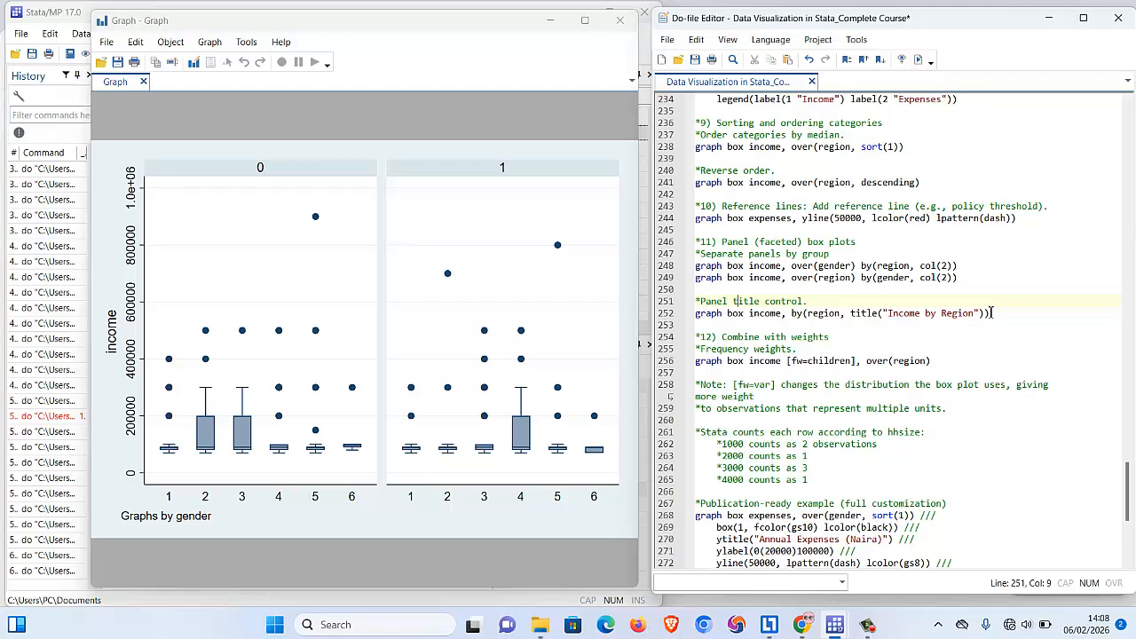
{"action": "left_click_drag", "start_coordinate": [992, 313], "coordinate": [641, 308]}
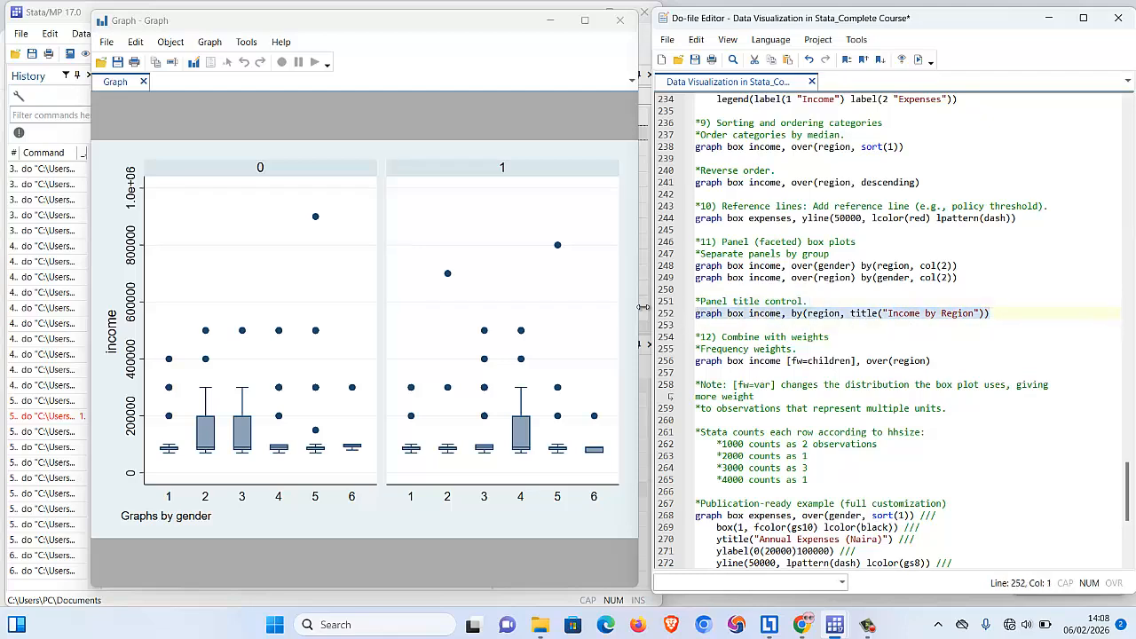
{"action": "left_click", "coordinate": [919, 60]}
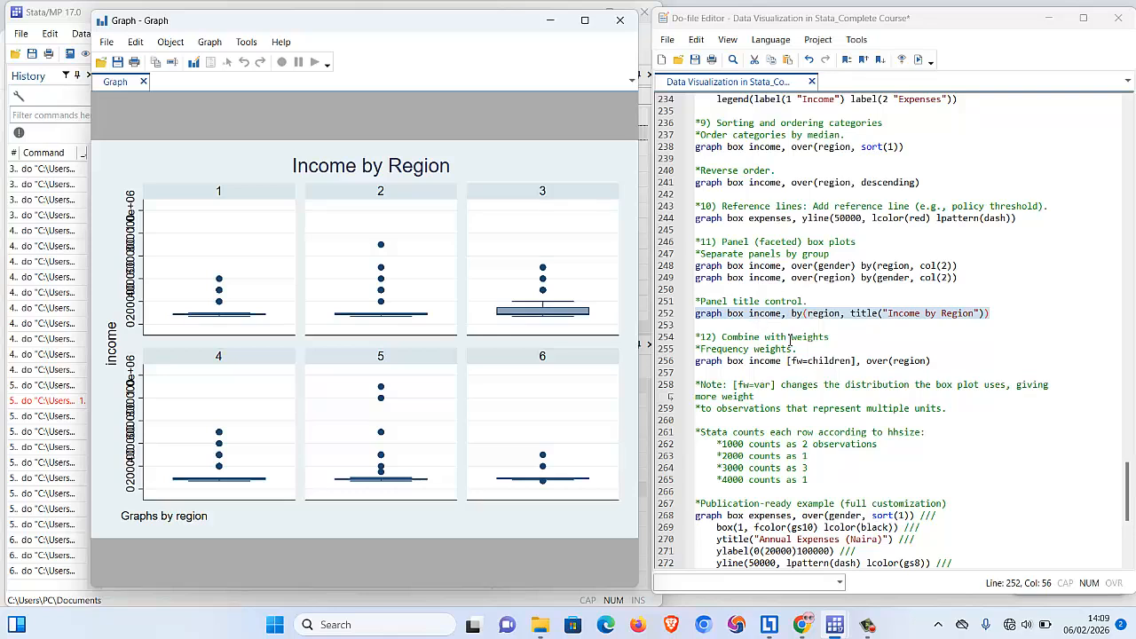
Duplicate the "Income by Region" panel title command on the line below and keep a blank line before section 12.
{"action": "left_click", "coordinate": [733, 325]}
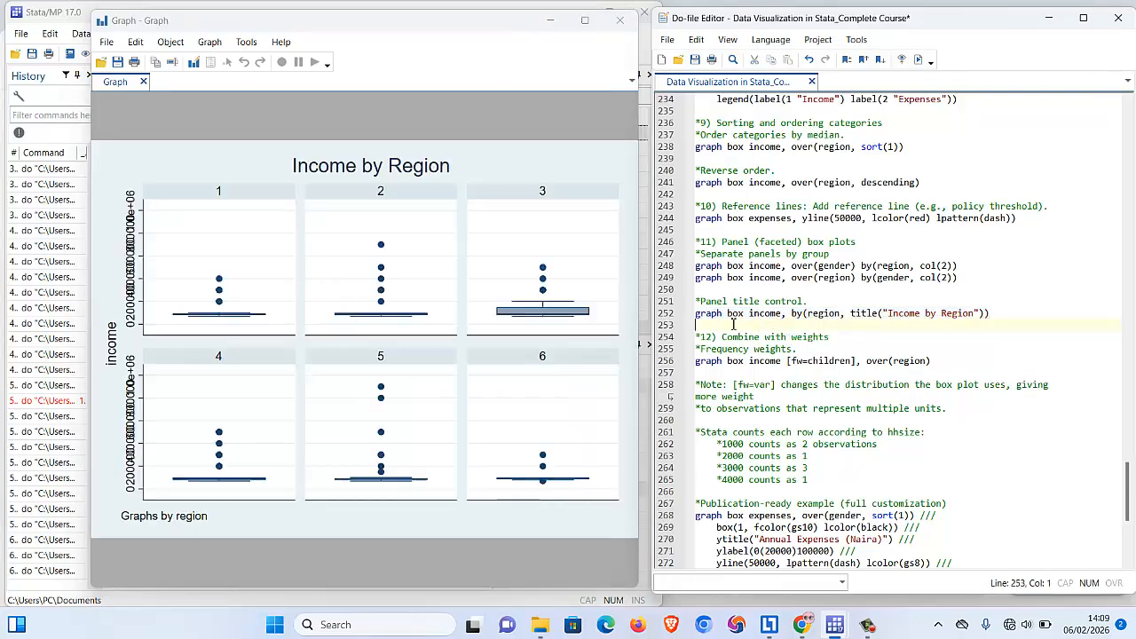
{"action": "double_click", "coordinate": [698, 314]}
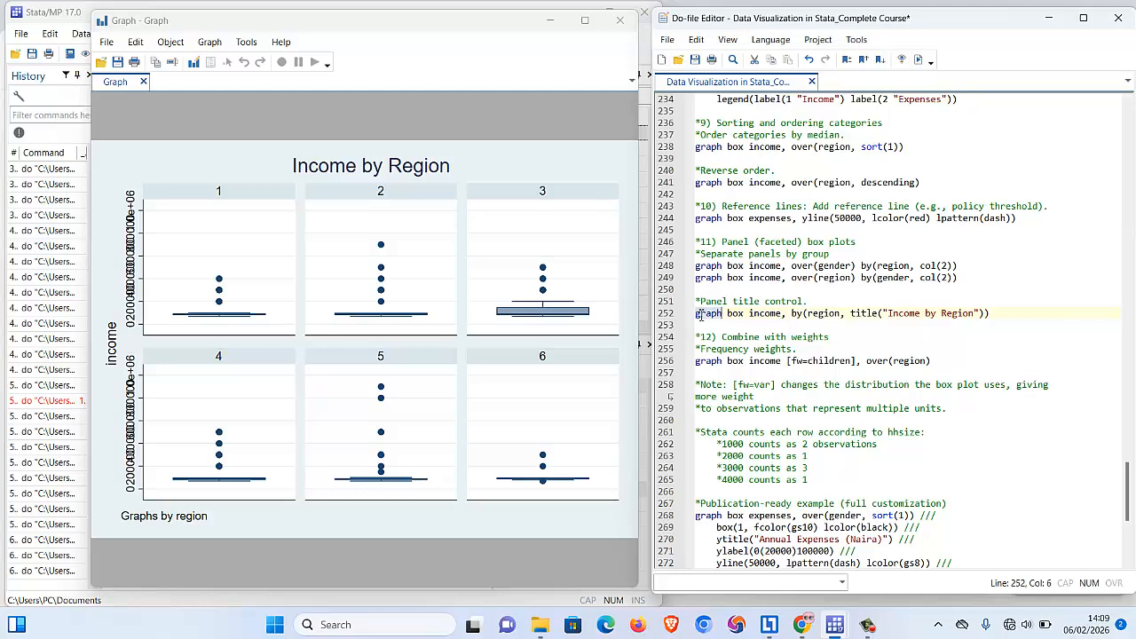
{"action": "left_click", "coordinate": [998, 313], "text": "shift"}
{"action": "key", "text": "ctrl+c"}
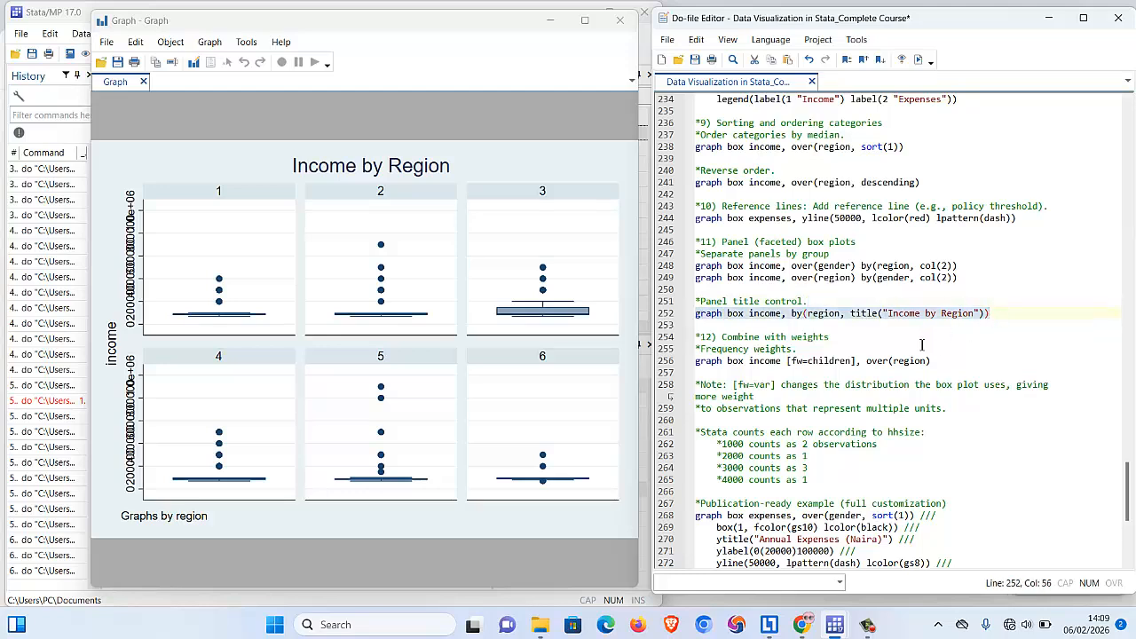
{"action": "left_click", "coordinate": [910, 326]}
{"action": "key", "text": "ctrl+v"}
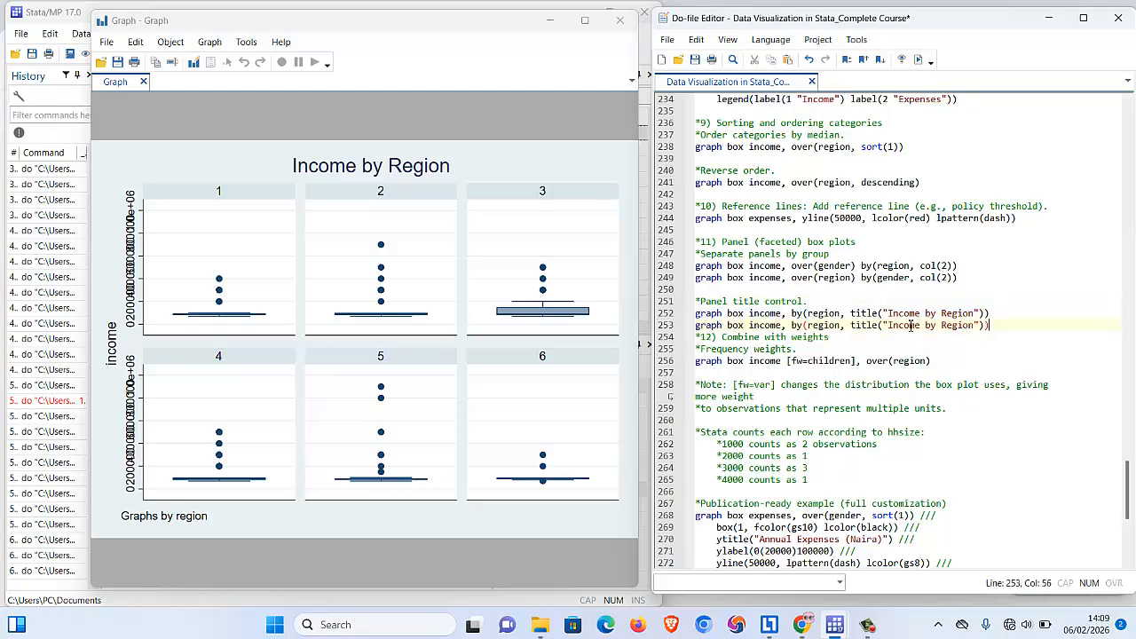
{"action": "key", "text": "Return"}
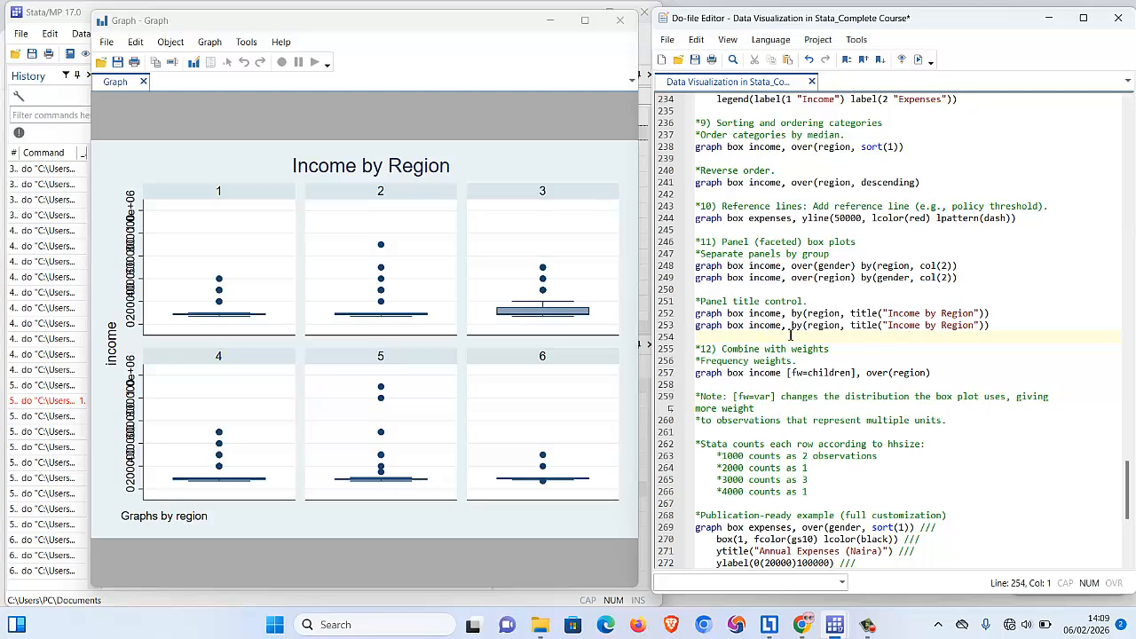
Change the duplicated panel title command to by(gender, title("Income by Gender")).
{"action": "double_click", "coordinate": [820, 326]}
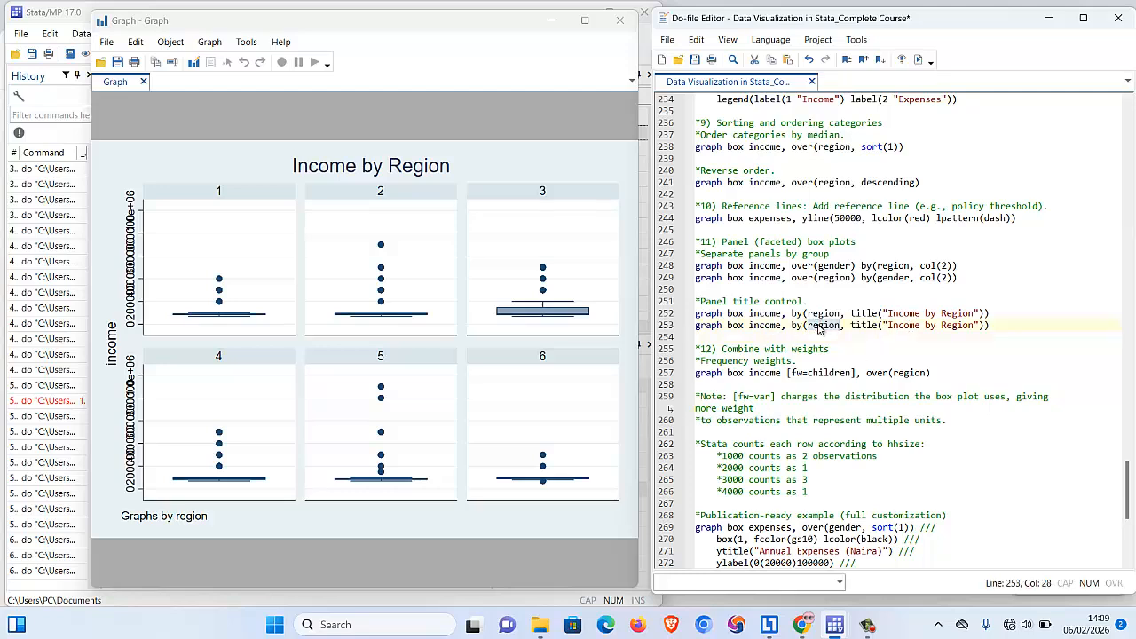
{"action": "type", "text": "gender"}
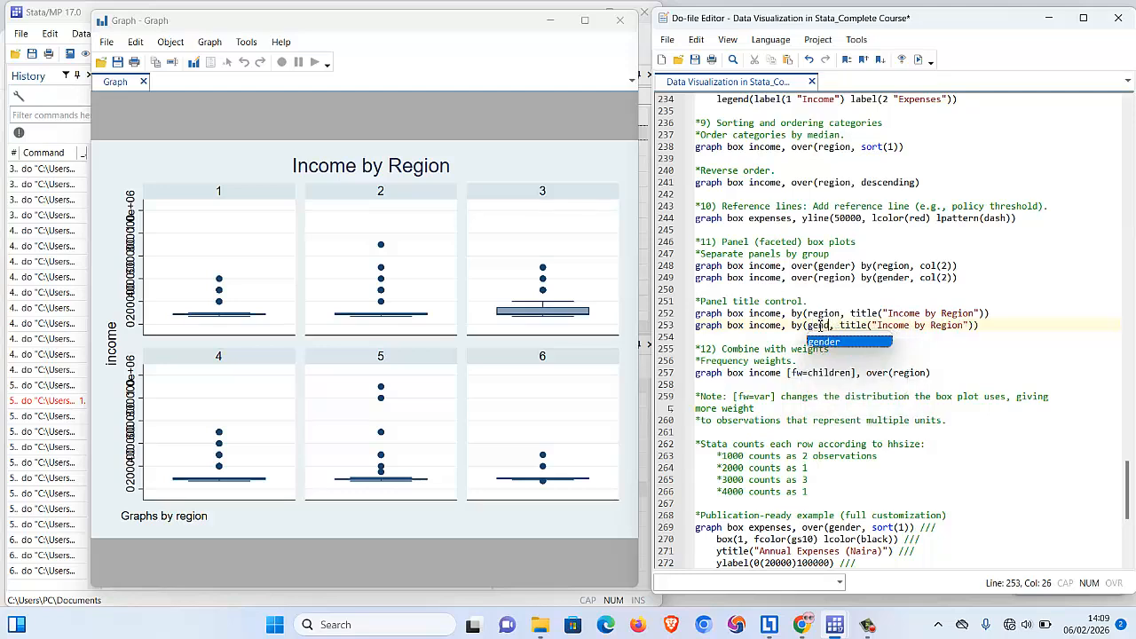
{"action": "left_click", "coordinate": [974, 325]}
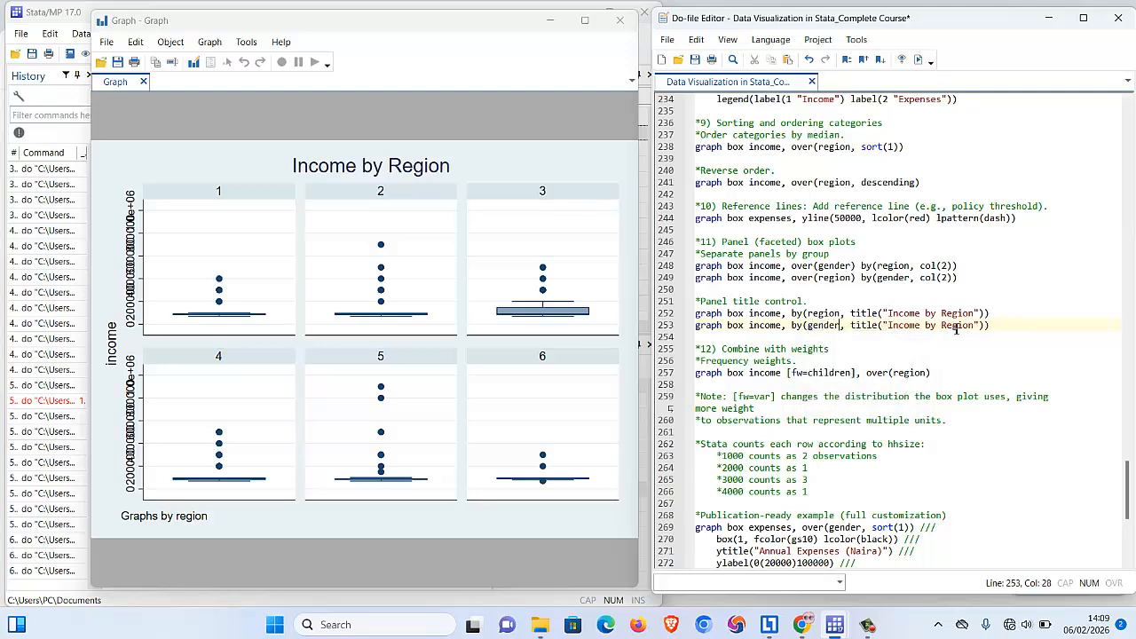
{"action": "key", "text": "BackSpace"}
{"action": "key", "text": "BackSpace"}
{"action": "key", "text": "BackSpace"}
{"action": "key", "text": "BackSpace"}
{"action": "key", "text": "BackSpace"}
{"action": "key", "text": "BackSpace"}
{"action": "type", "text": "Gender"}
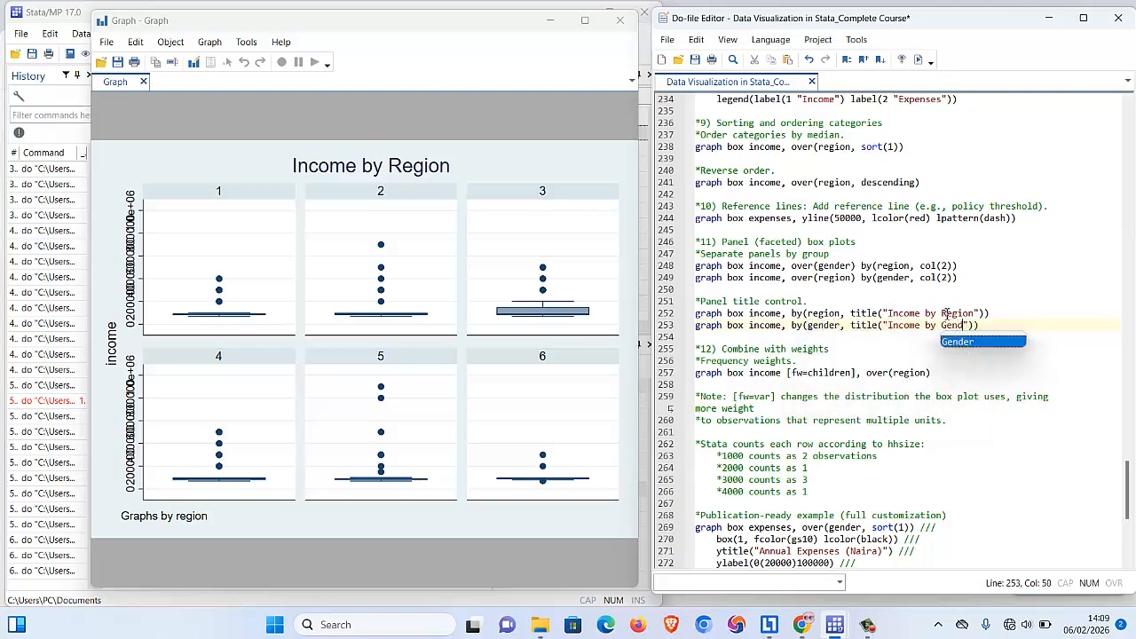
{"action": "key", "text": "Escape"}
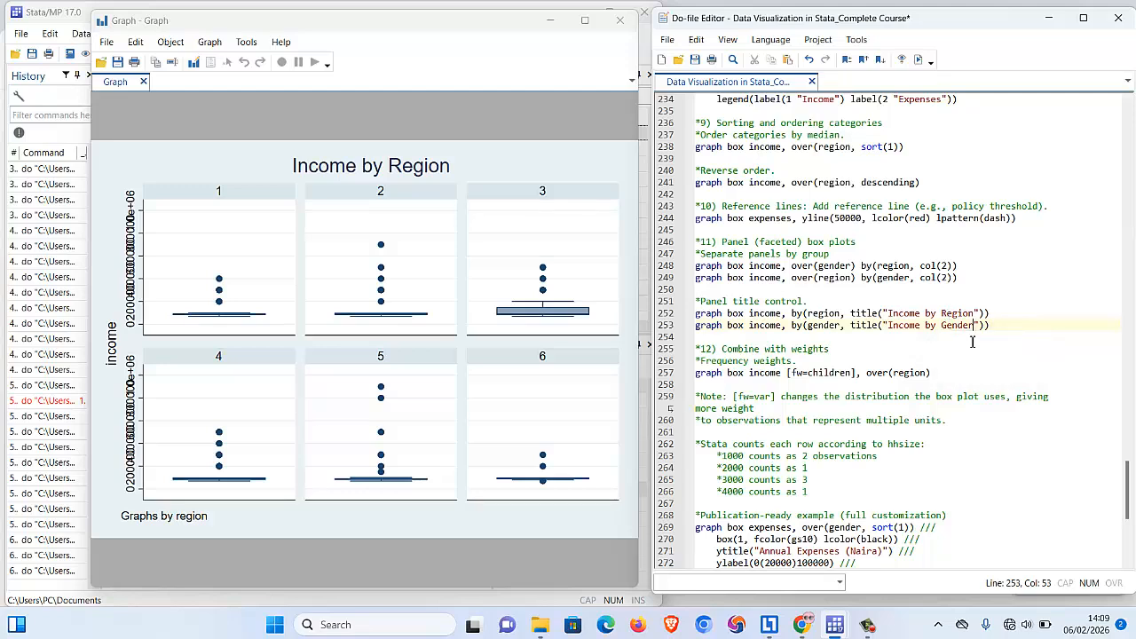
Run the graph box income, by(gender, title("Income by Gender")) command.
{"action": "left_click", "coordinate": [877, 340]}
{"action": "key", "text": "shift+Up"}
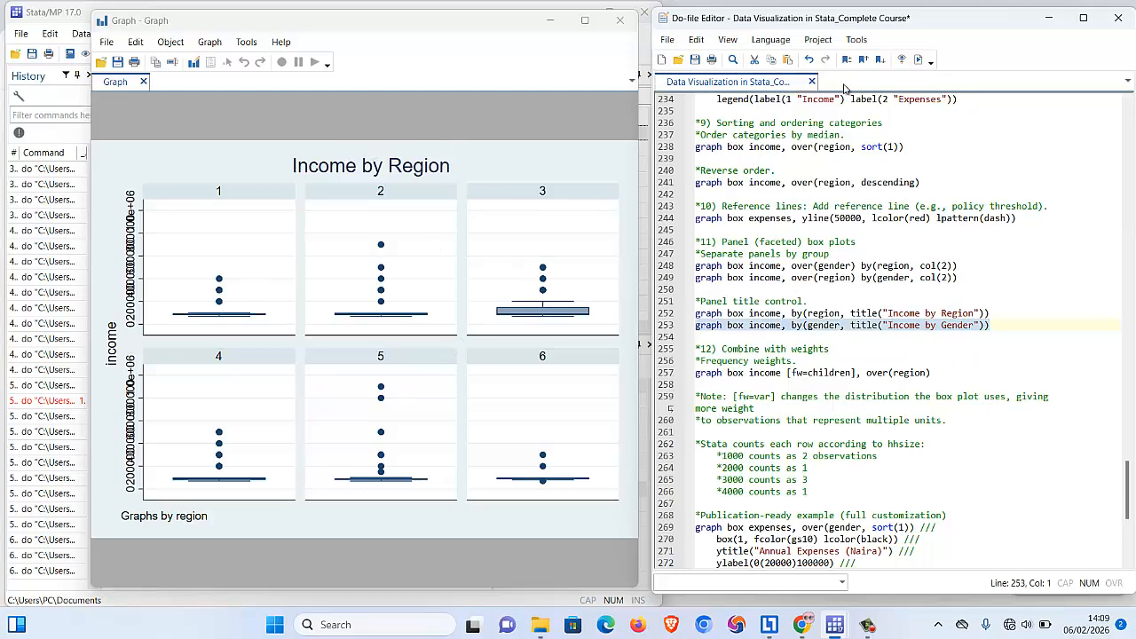
{"action": "left_click", "coordinate": [917, 60]}
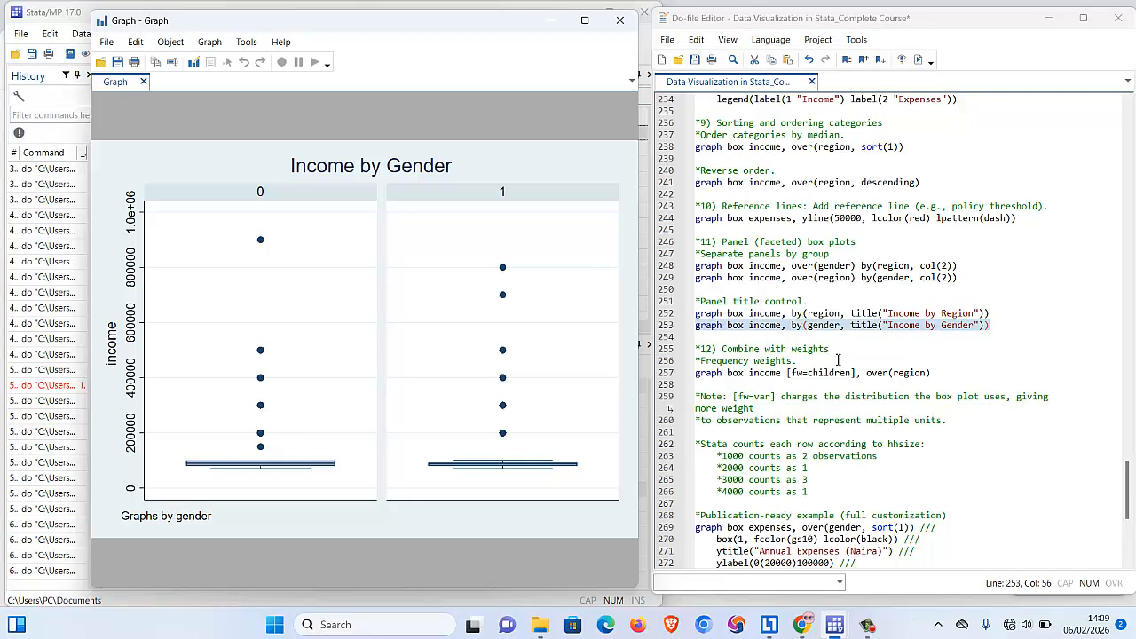
Examine the [fw=children] weight and the notes on how frequency weights count each row in the "Combine with weights" section.
{"action": "scroll", "coordinate": [839, 355], "scroll_direction": "down", "scroll_amount": 2}
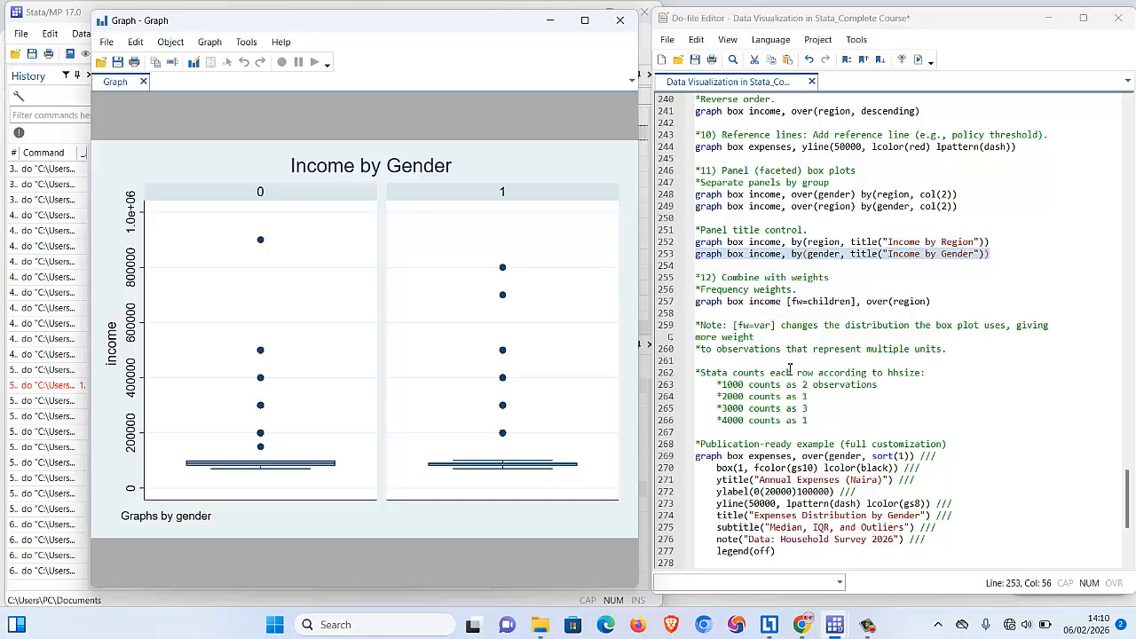
{"action": "left_click", "coordinate": [735, 392]}
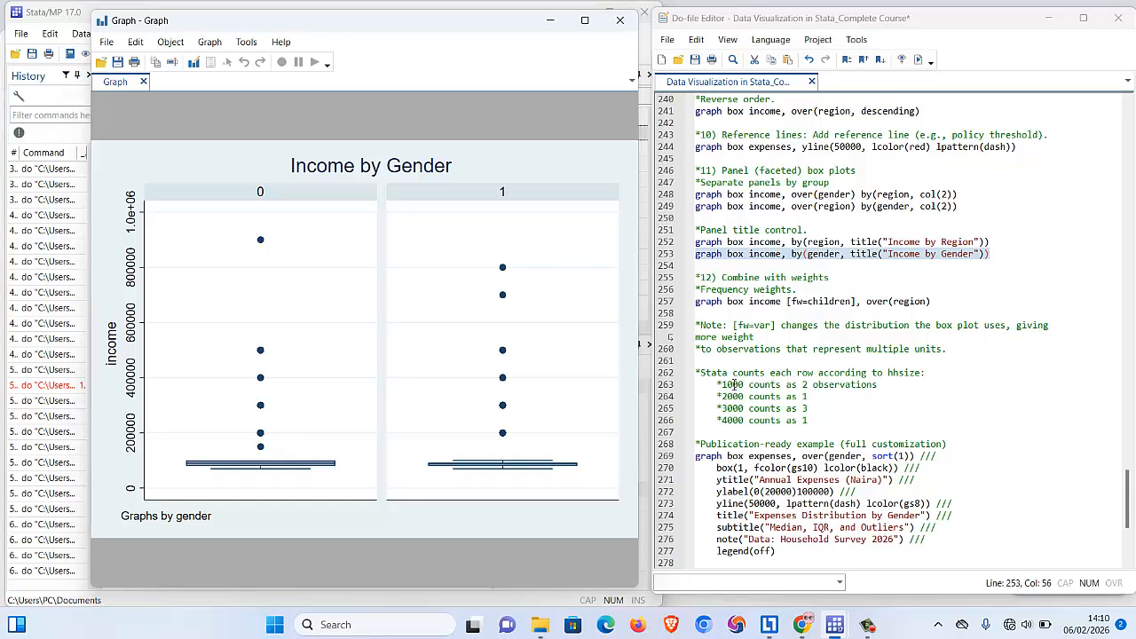
{"action": "left_click", "coordinate": [739, 397]}
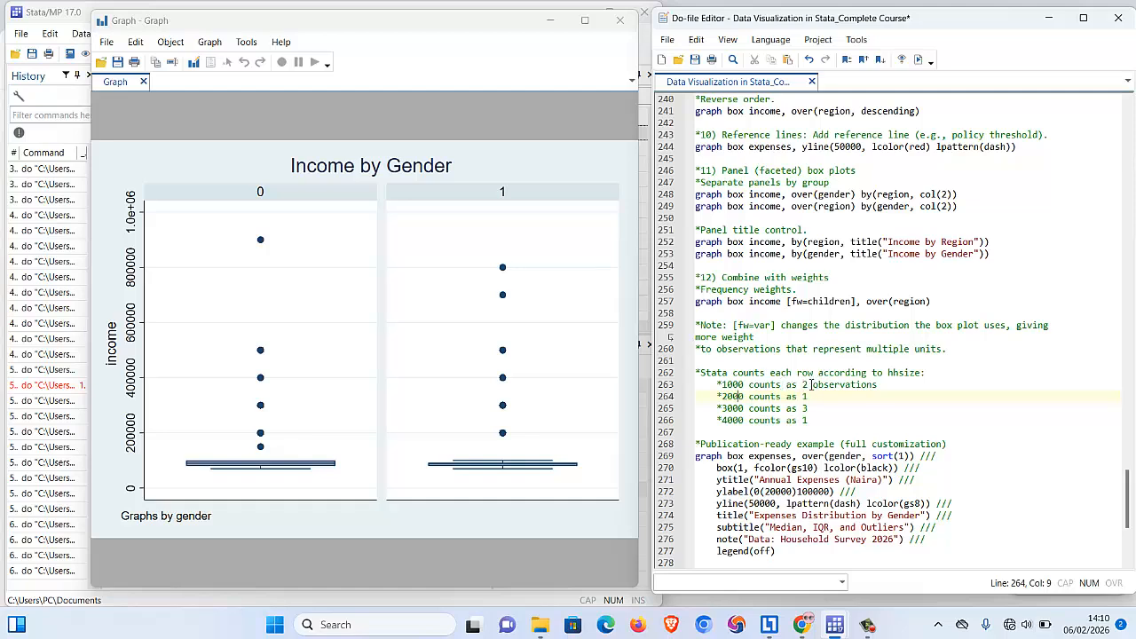
{"action": "left_click", "coordinate": [807, 384]}
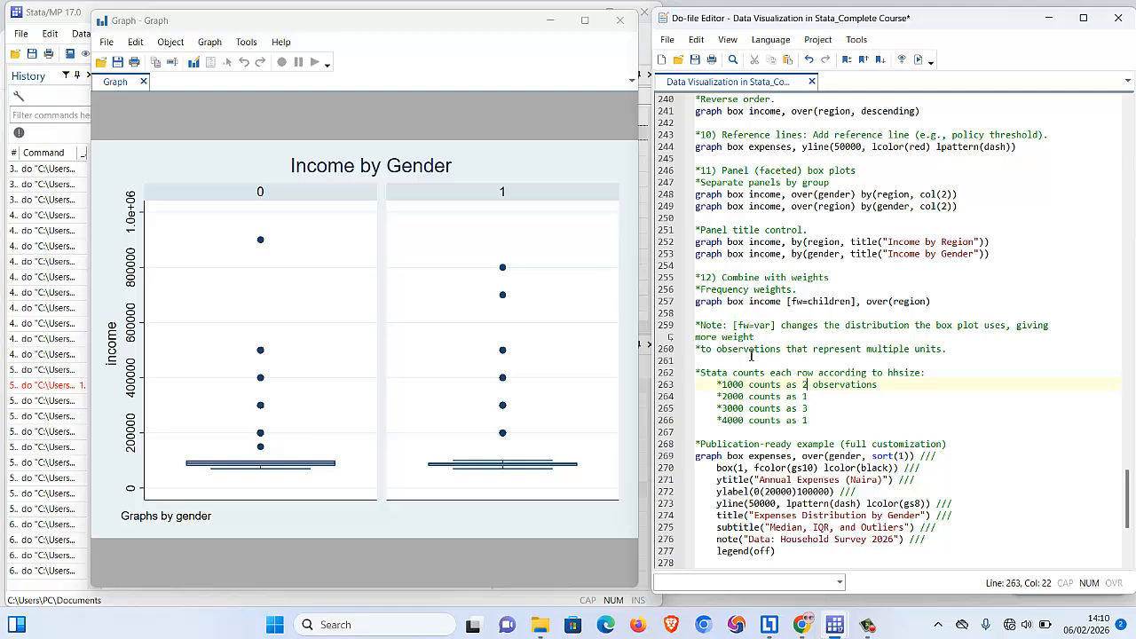
{"action": "left_click", "coordinate": [744, 384]}
{"action": "key", "text": "shift+Left"}
{"action": "key", "text": "shift+Left"}
{"action": "key", "text": "shift+Left"}
{"action": "key", "text": "shift+Left"}
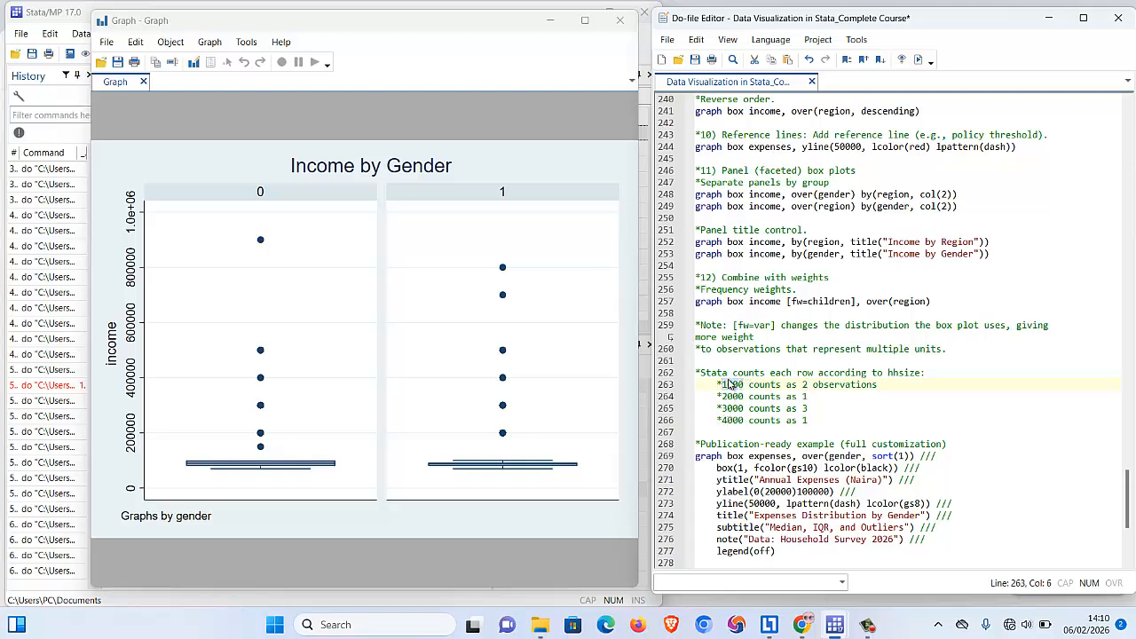
{"action": "left_click", "coordinate": [804, 384]}
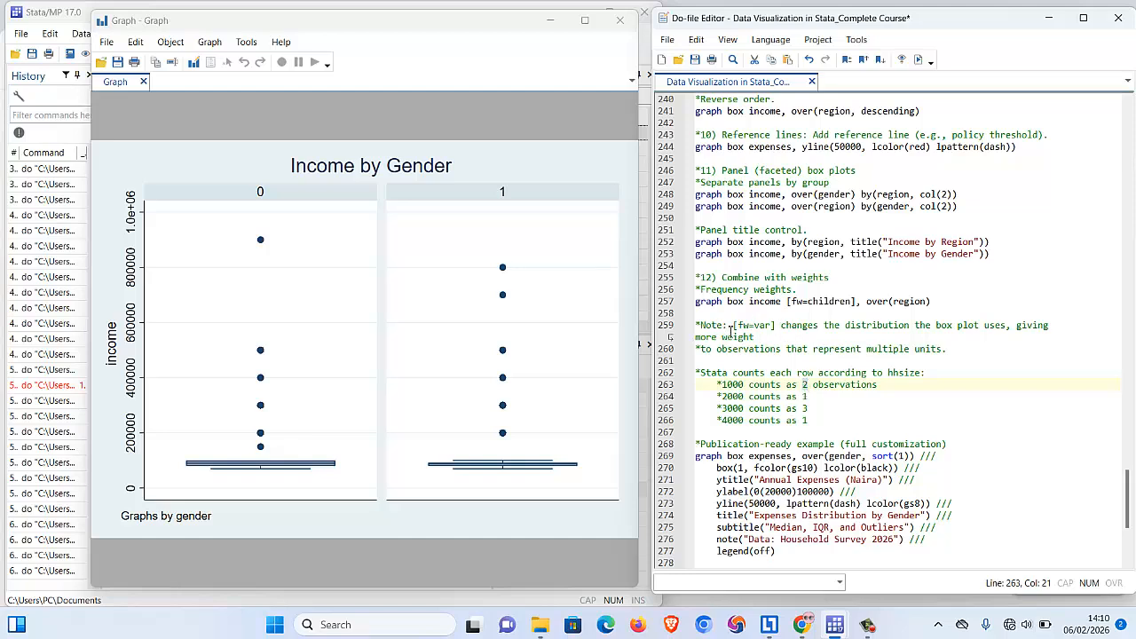
{"action": "left_click_drag", "start_coordinate": [788, 302], "coordinate": [856, 302]}
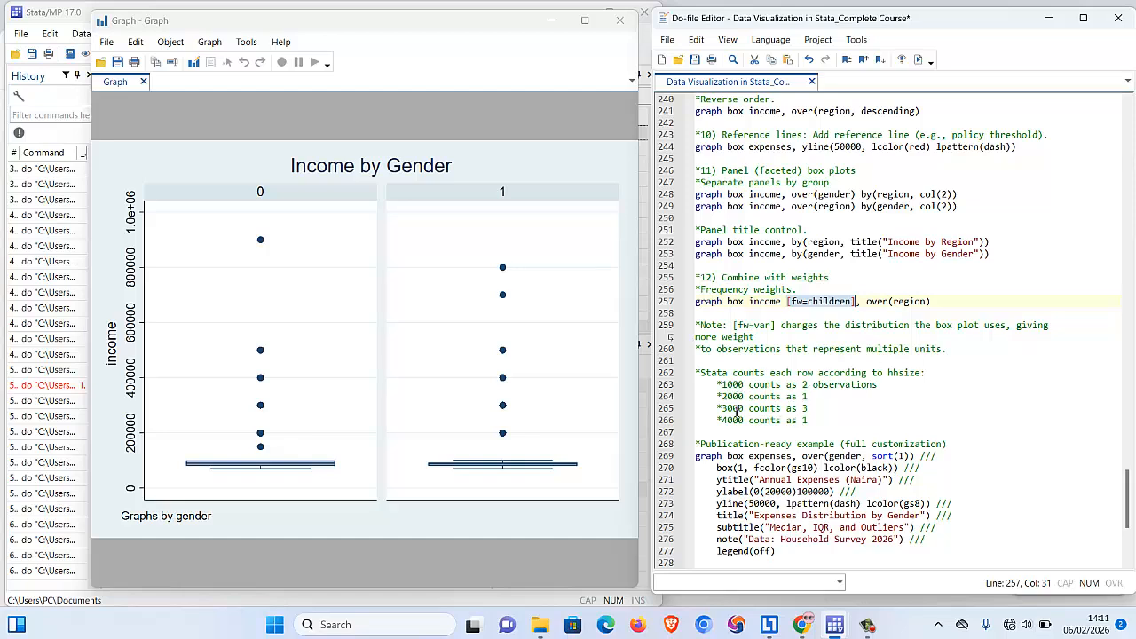
{"action": "left_click_drag", "start_coordinate": [721, 408], "coordinate": [817, 409]}
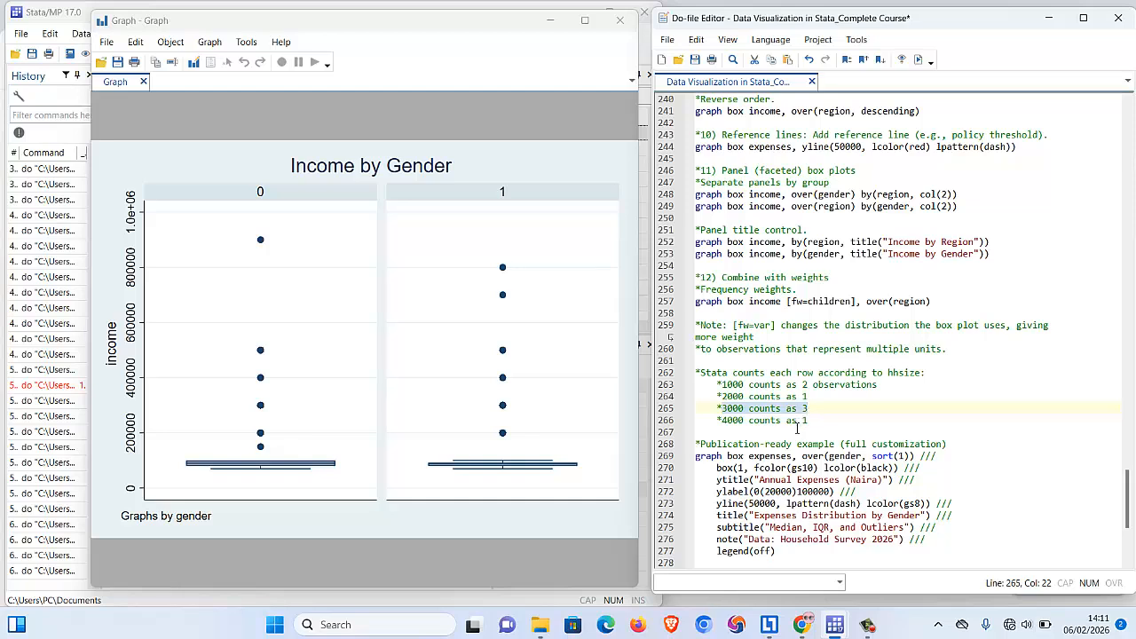
{"action": "left_click", "coordinate": [797, 429]}
{"action": "left_click", "coordinate": [812, 423]}
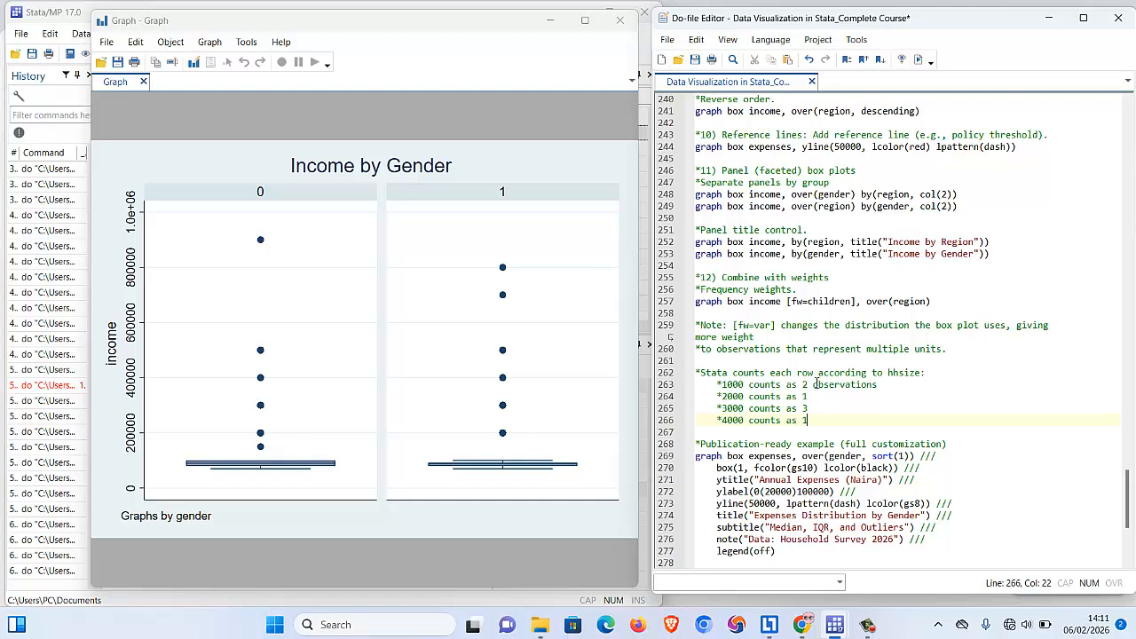
Run the graph box income [fw=children], over(region) command from the "Combine with weights" section.
{"action": "left_click_drag", "start_coordinate": [943, 301], "coordinate": [688, 313]}
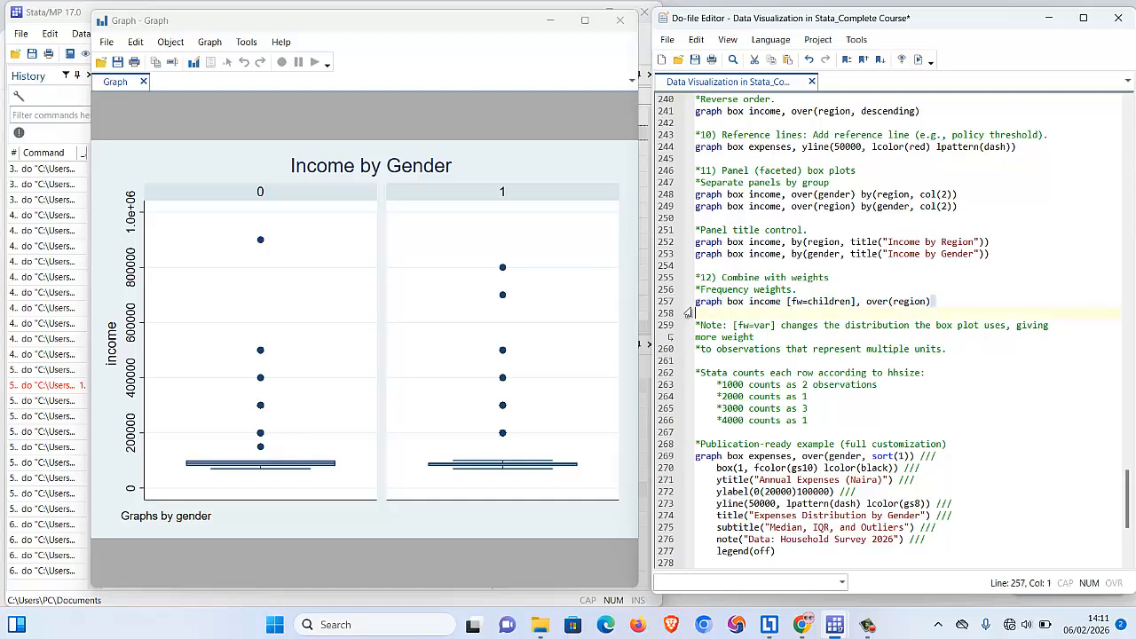
{"action": "left_click", "coordinate": [797, 302]}
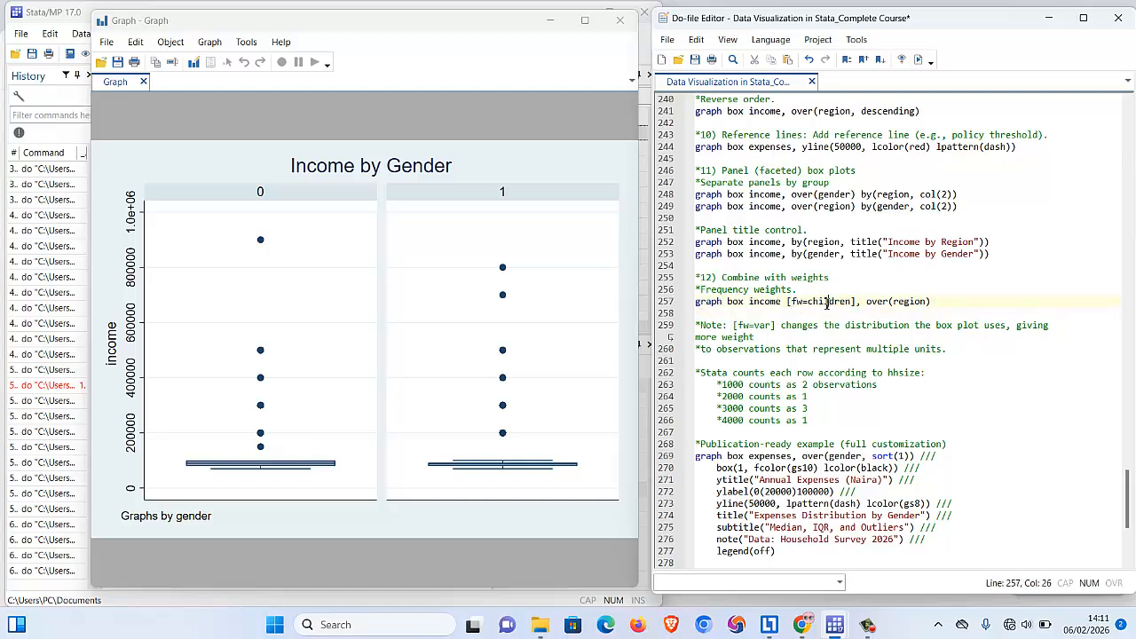
{"action": "left_click", "coordinate": [808, 302]}
{"action": "left_click_drag", "start_coordinate": [809, 301], "coordinate": [834, 301]}
{"action": "left_click", "coordinate": [799, 302]}
{"action": "left_click_drag", "start_coordinate": [810, 301], "coordinate": [845, 301]}
{"action": "left_click", "coordinate": [927, 301]}
{"action": "left_click_drag", "start_coordinate": [930, 301], "coordinate": [698, 306]}
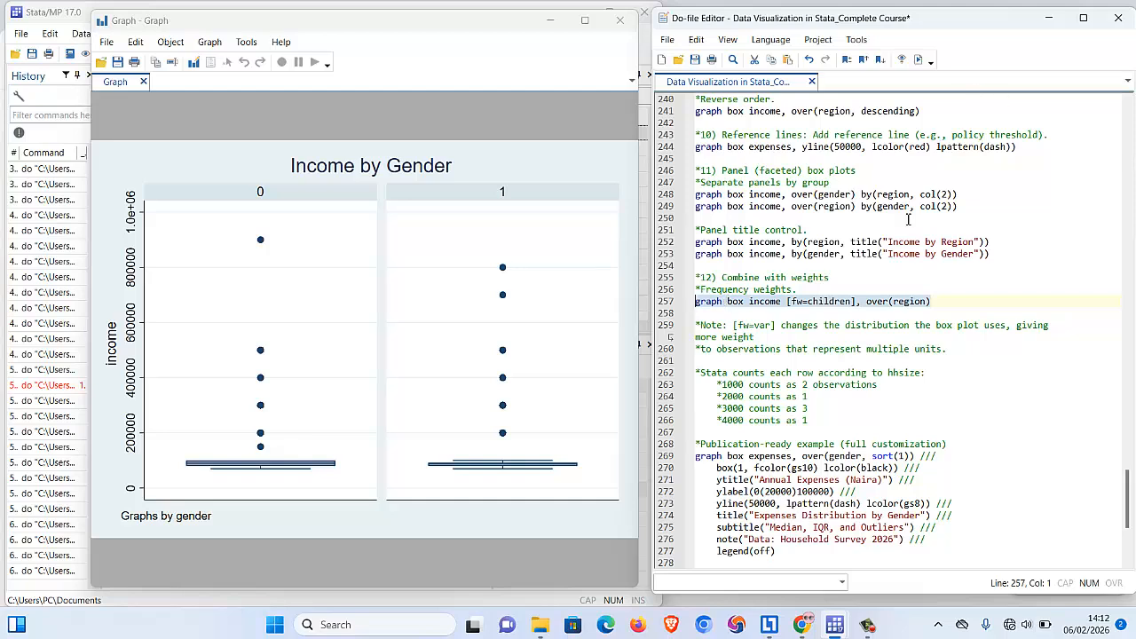
{"action": "left_click_drag", "start_coordinate": [928, 303], "coordinate": [931, 303]}
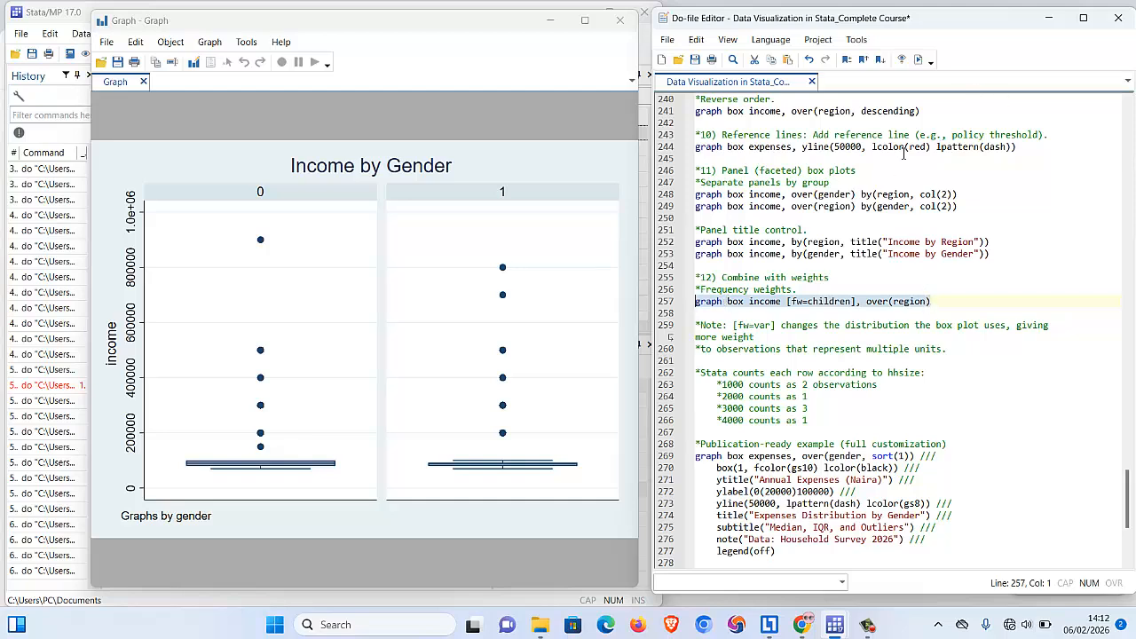
{"action": "left_click", "coordinate": [919, 60]}
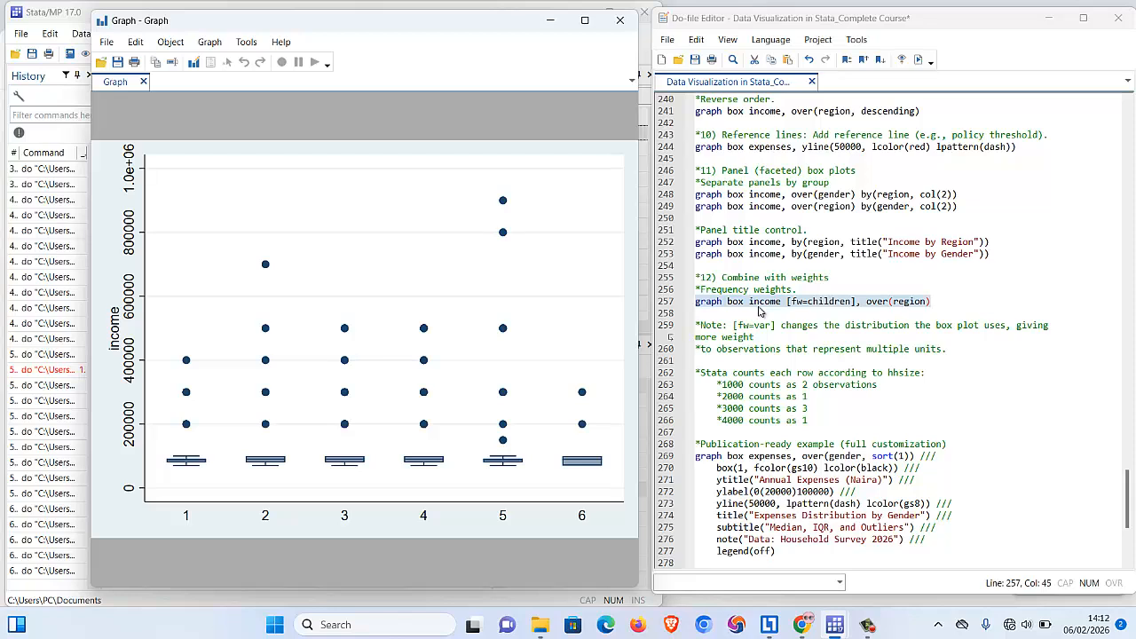
Examine the notes on how frequency weights count rows and the options of the publication-ready expenses box plot by gender.
{"action": "left_click", "coordinate": [755, 304]}
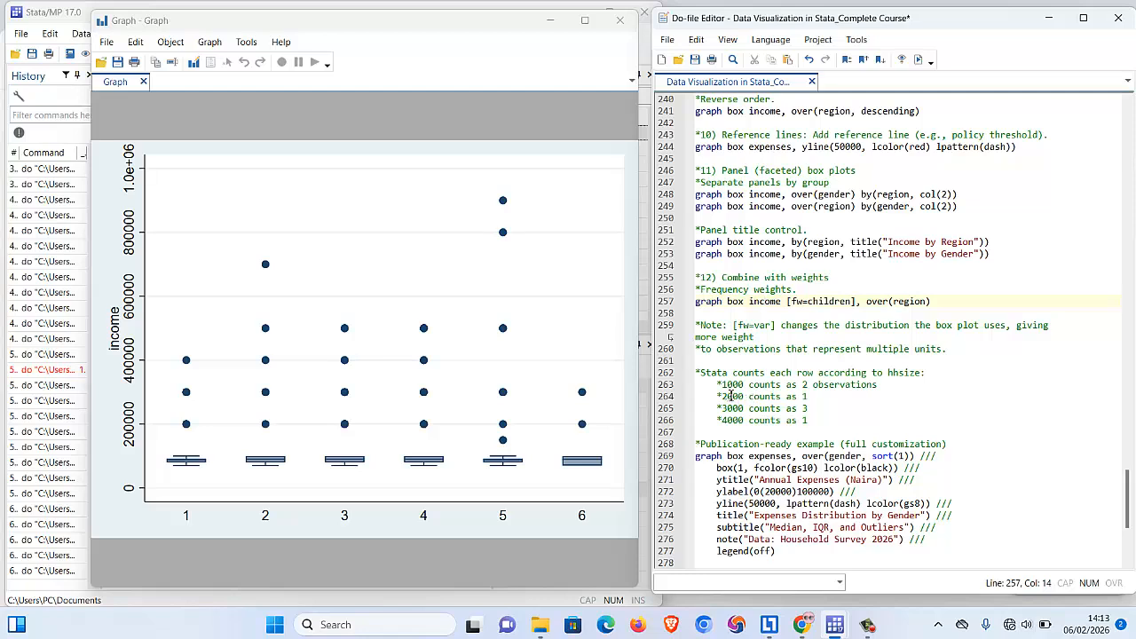
{"action": "left_click", "coordinate": [727, 395]}
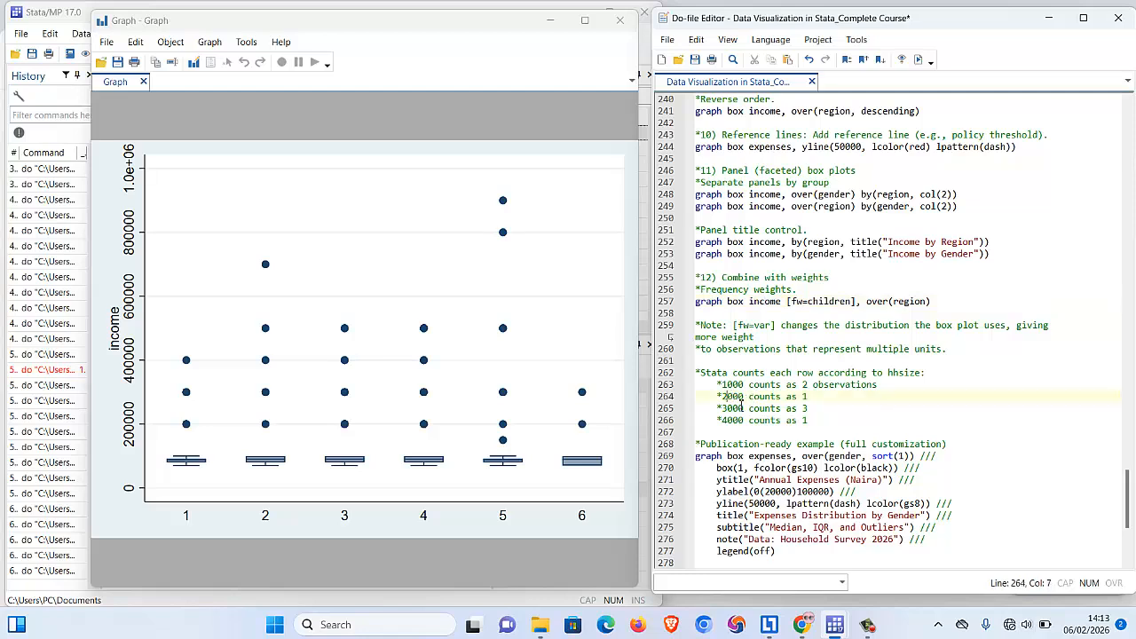
{"action": "left_click", "coordinate": [727, 384]}
{"action": "left_click", "coordinate": [807, 384]}
{"action": "left_click_drag", "start_coordinate": [1124, 491], "coordinate": [1124, 517]}
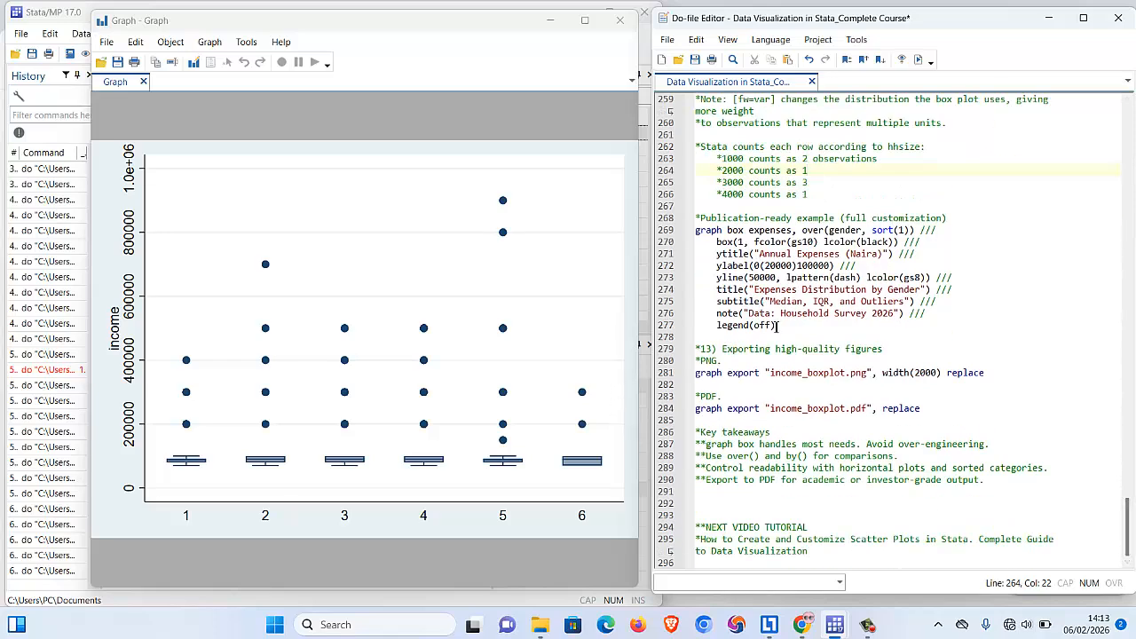
{"action": "left_click", "coordinate": [778, 316]}
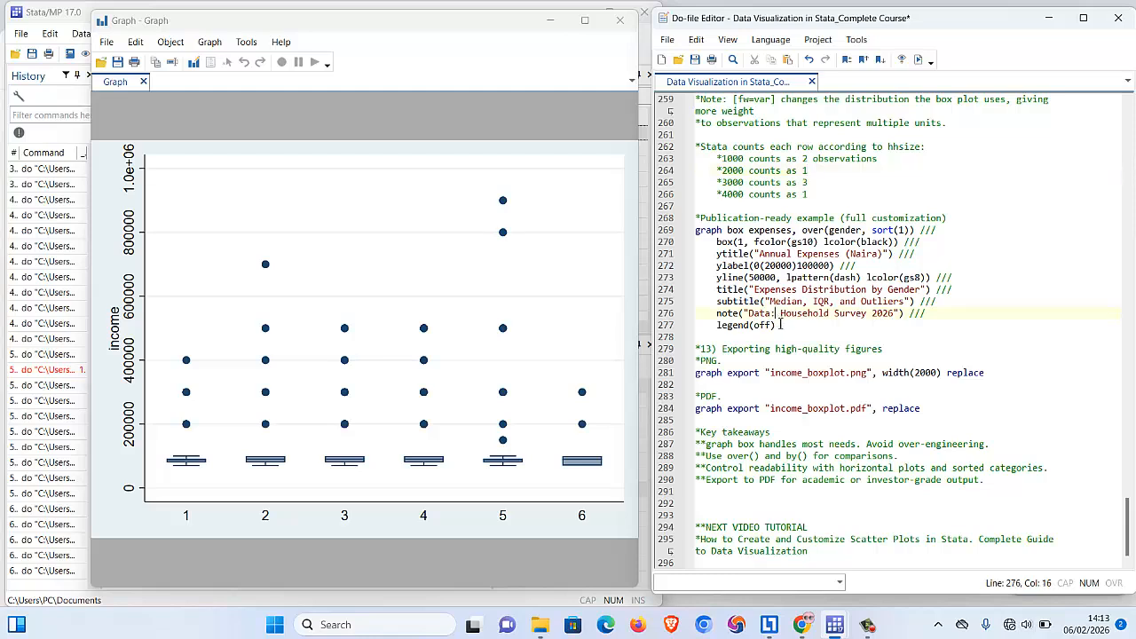
{"action": "left_click", "coordinate": [781, 326]}
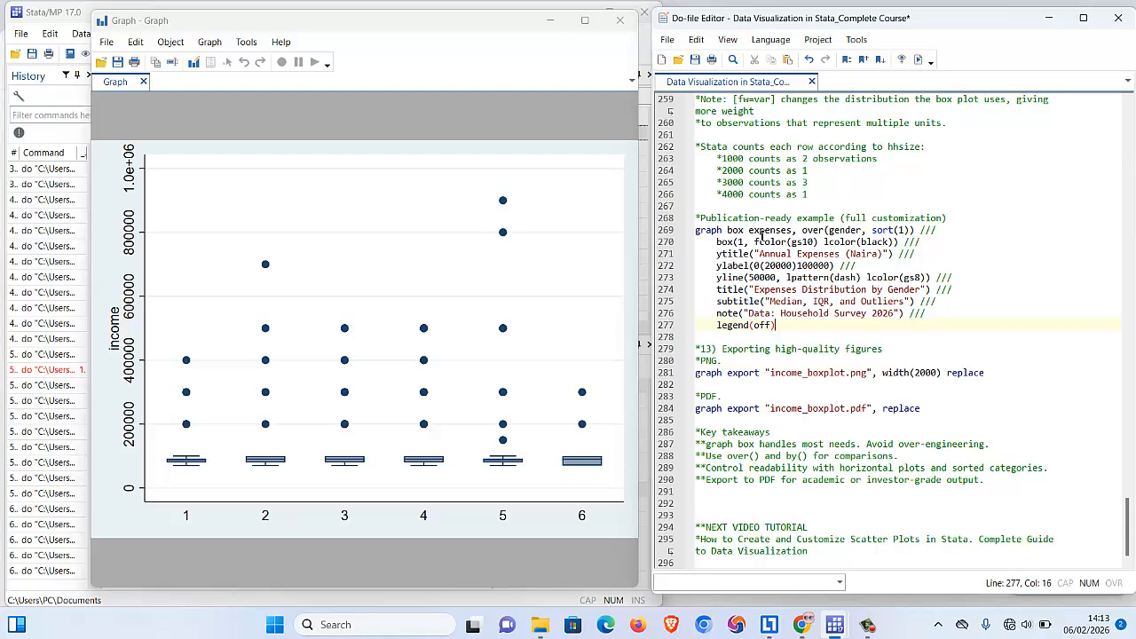
{"action": "left_click", "coordinate": [763, 232]}
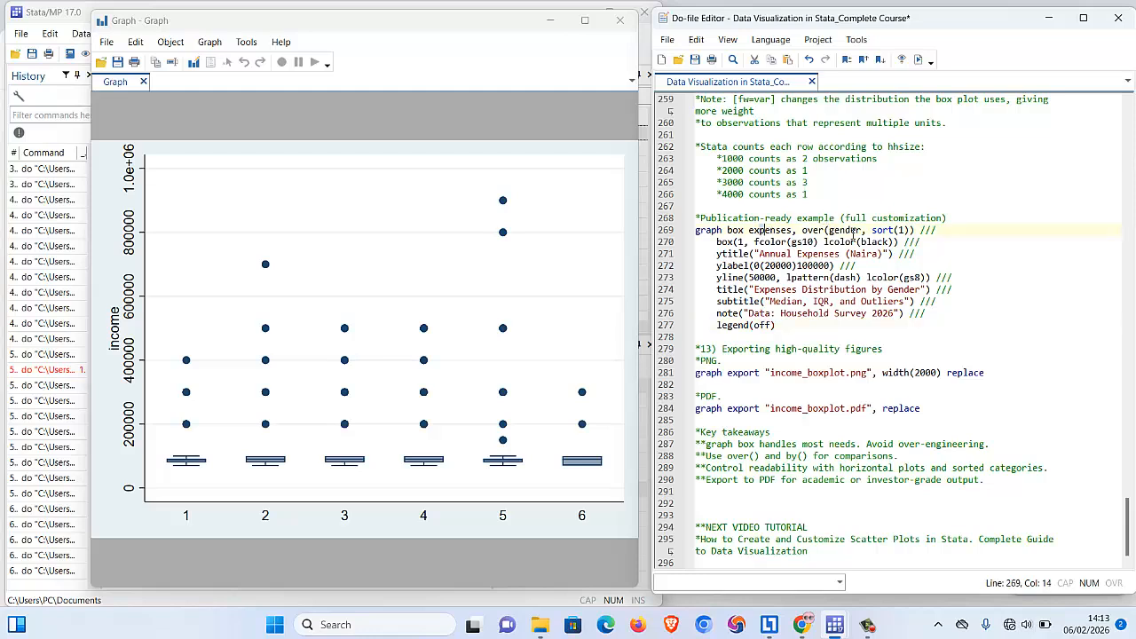
{"action": "left_click", "coordinate": [851, 232]}
Set the box fill color to fcolor(yellow) in the publication-ready example.
{"action": "left_click", "coordinate": [815, 244]}
{"action": "key", "text": "BackSpace"}
{"action": "key", "text": "BackSpace"}
{"action": "key", "text": "BackSpace"}
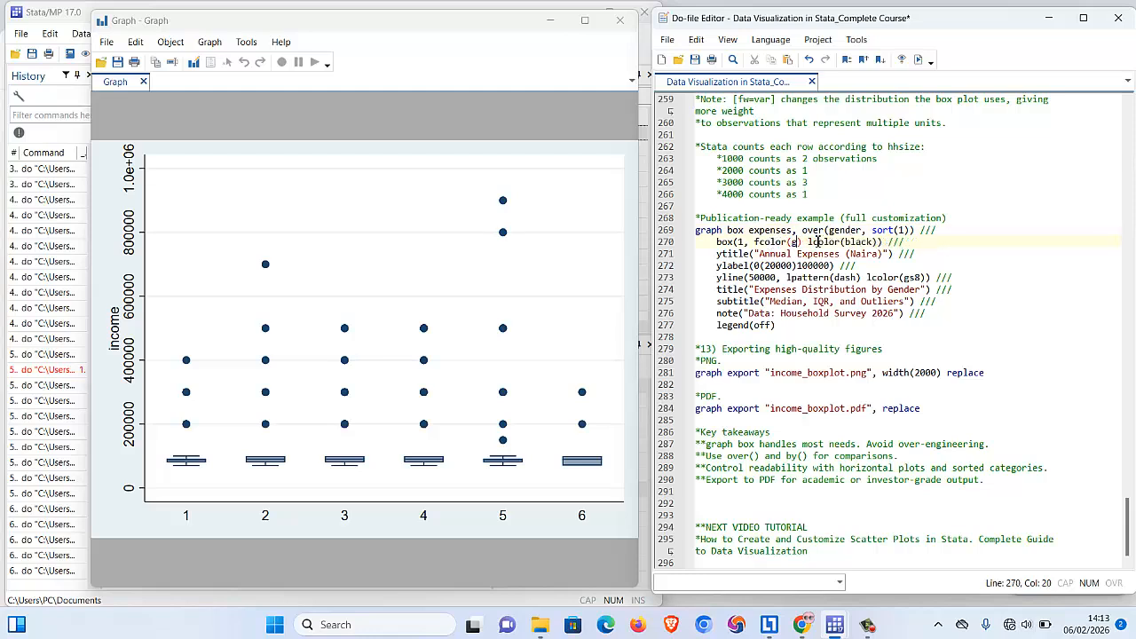
{"action": "key", "text": "BackSpace"}
{"action": "type", "text": "yellow"}
Set the box outline color to lcolor(red) in the publication-ready example.
{"action": "left_click", "coordinate": [887, 243]}
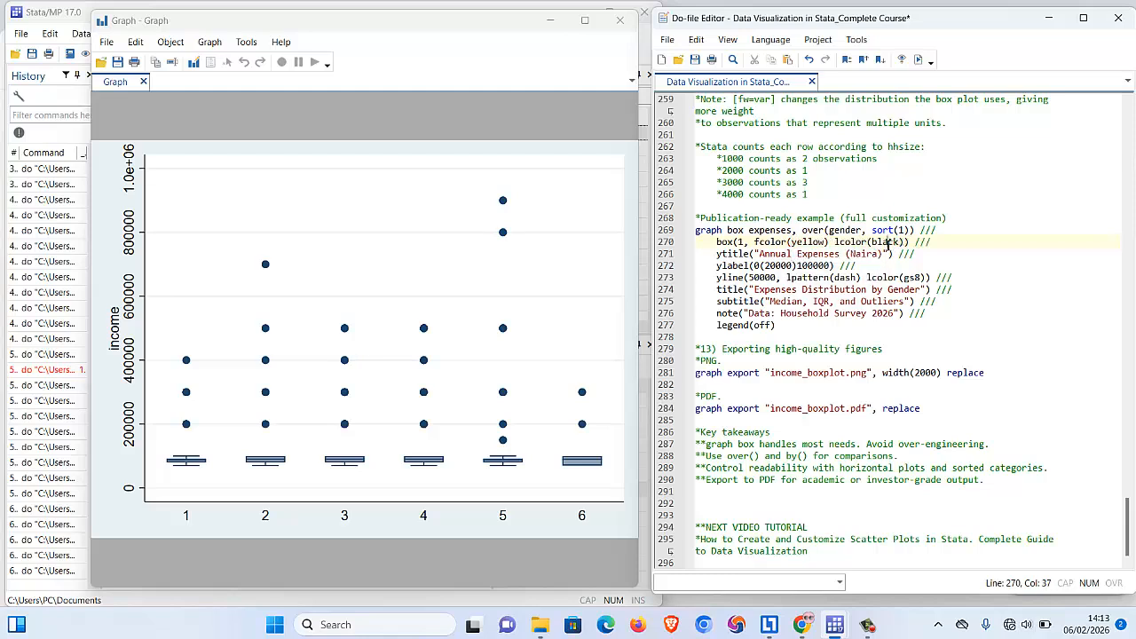
{"action": "double_click", "coordinate": [887, 243]}
{"action": "key", "text": "ctrl+s"}
{"action": "type", "text": "red"}
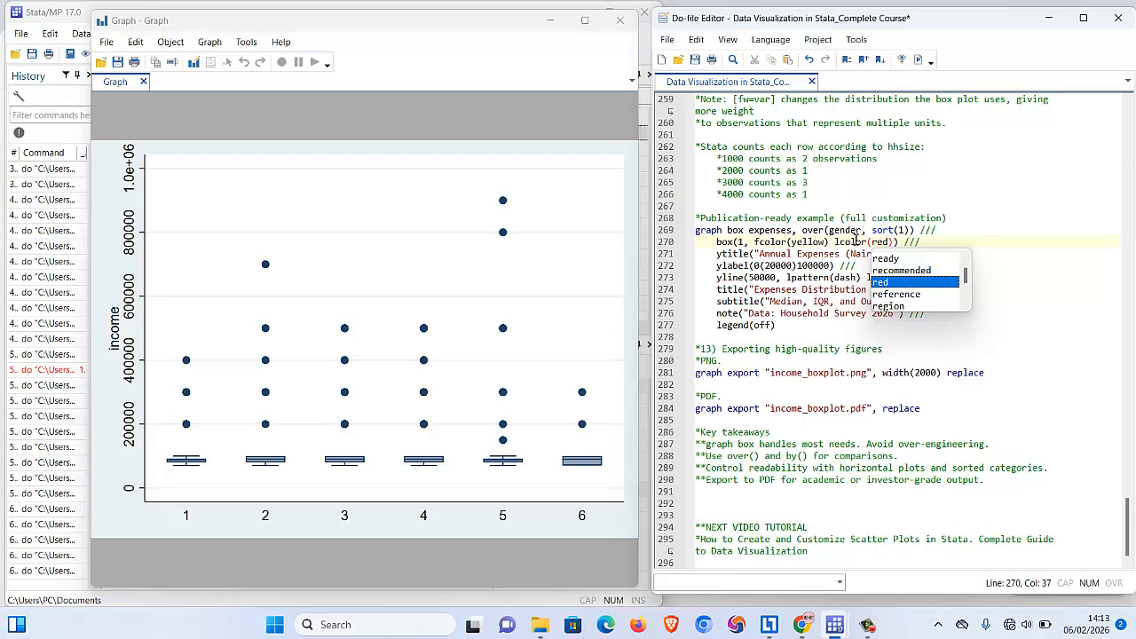
Set the line color of the yline(50000) reference line to blue in the publication-ready example and save the do-file.
{"action": "left_click", "coordinate": [845, 253]}
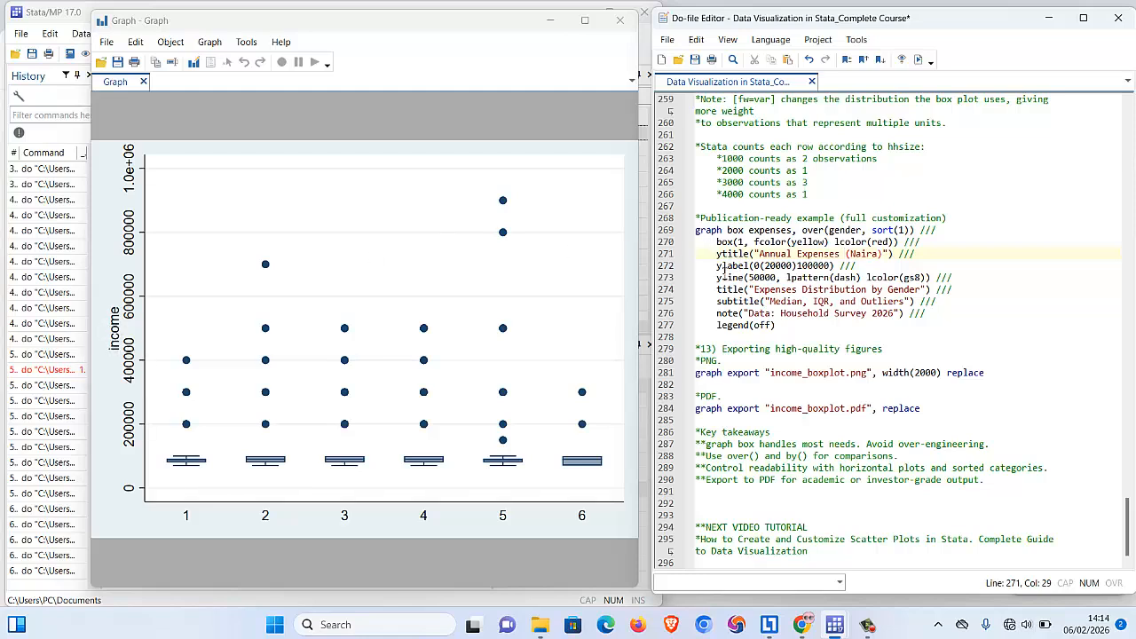
{"action": "left_click", "coordinate": [717, 266]}
{"action": "left_click_drag", "start_coordinate": [737, 266], "coordinate": [782, 265]}
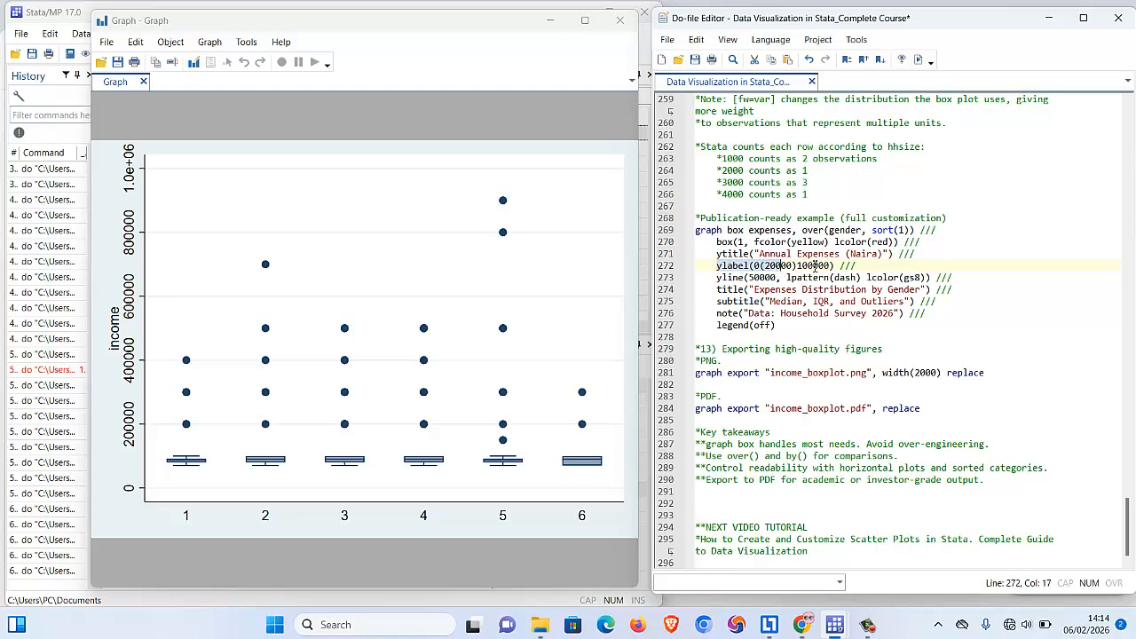
{"action": "left_click", "coordinate": [815, 266]}
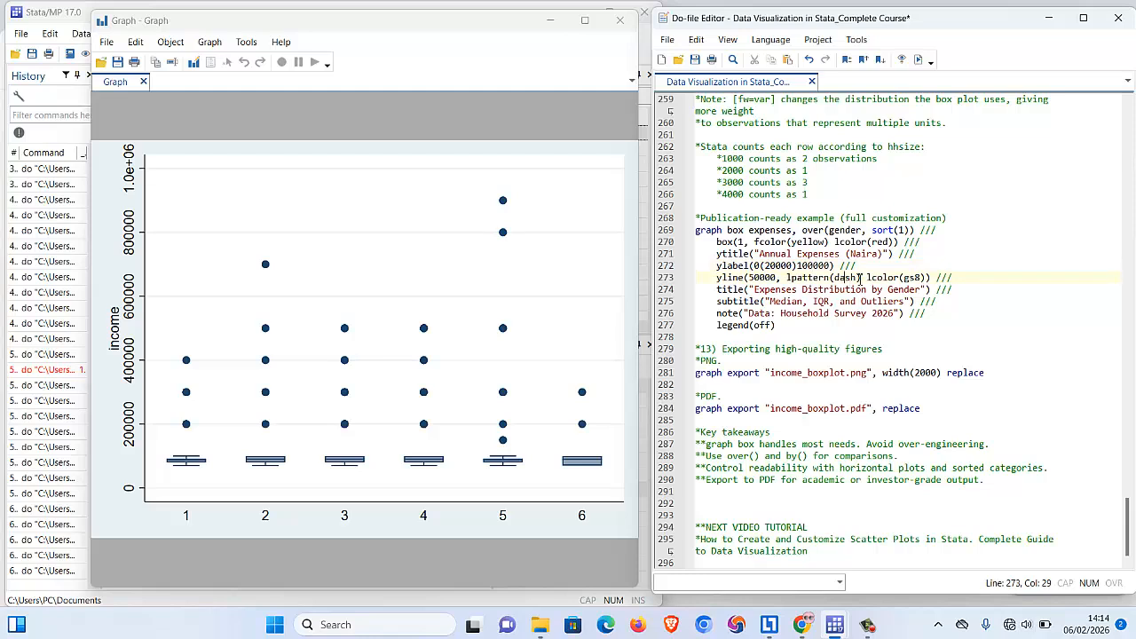
{"action": "double_click", "coordinate": [912, 277]}
{"action": "type", "text": "blue"}
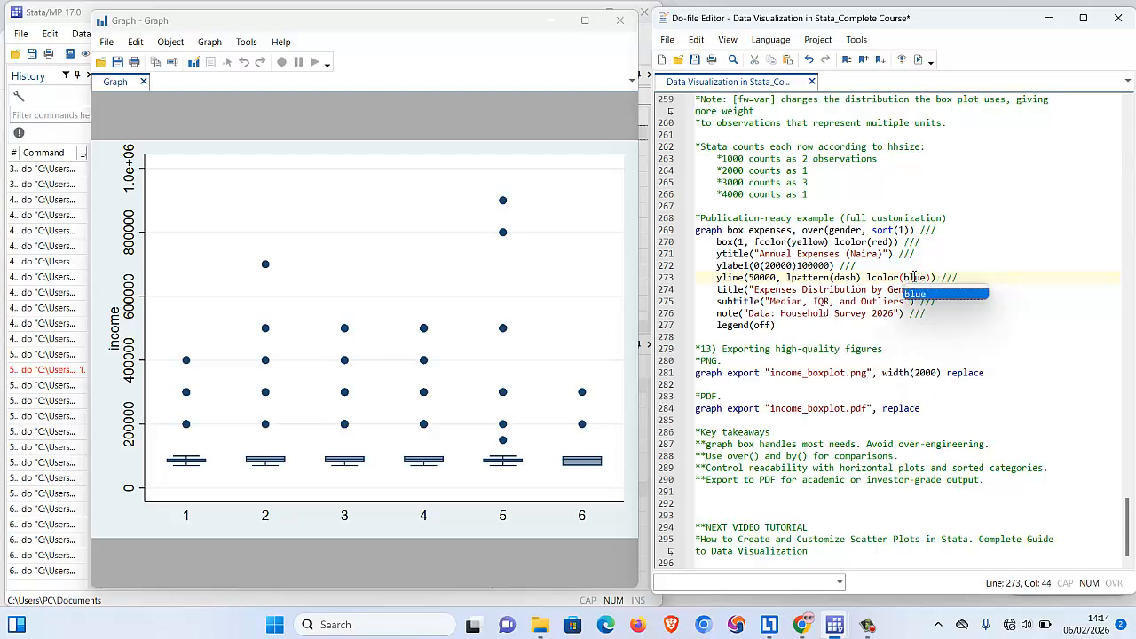
{"action": "left_click", "coordinate": [878, 301]}
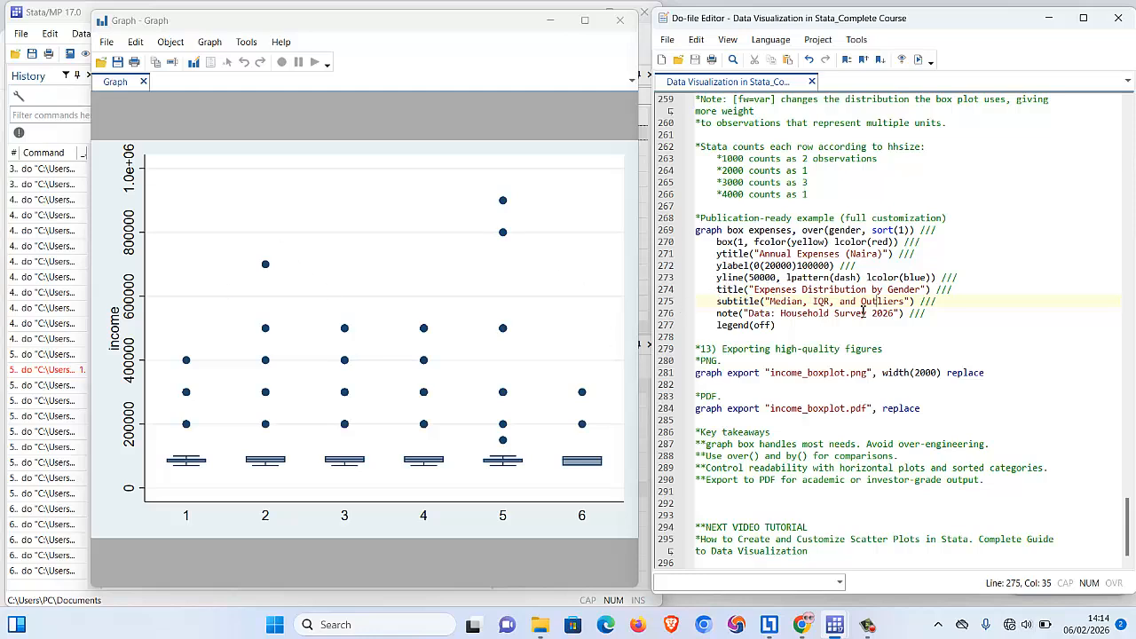
Change the graph title in the publication-ready example to "Expenditure Distribution by Gender".
{"action": "left_click_drag", "start_coordinate": [717, 296], "coordinate": [905, 299]}
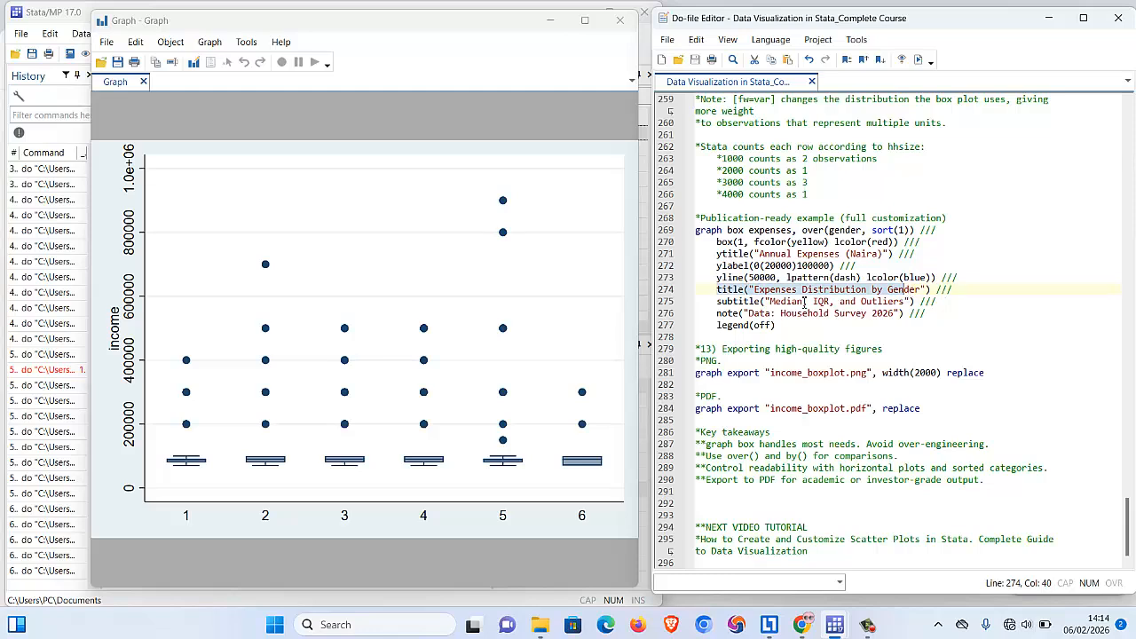
{"action": "left_click", "coordinate": [798, 291]}
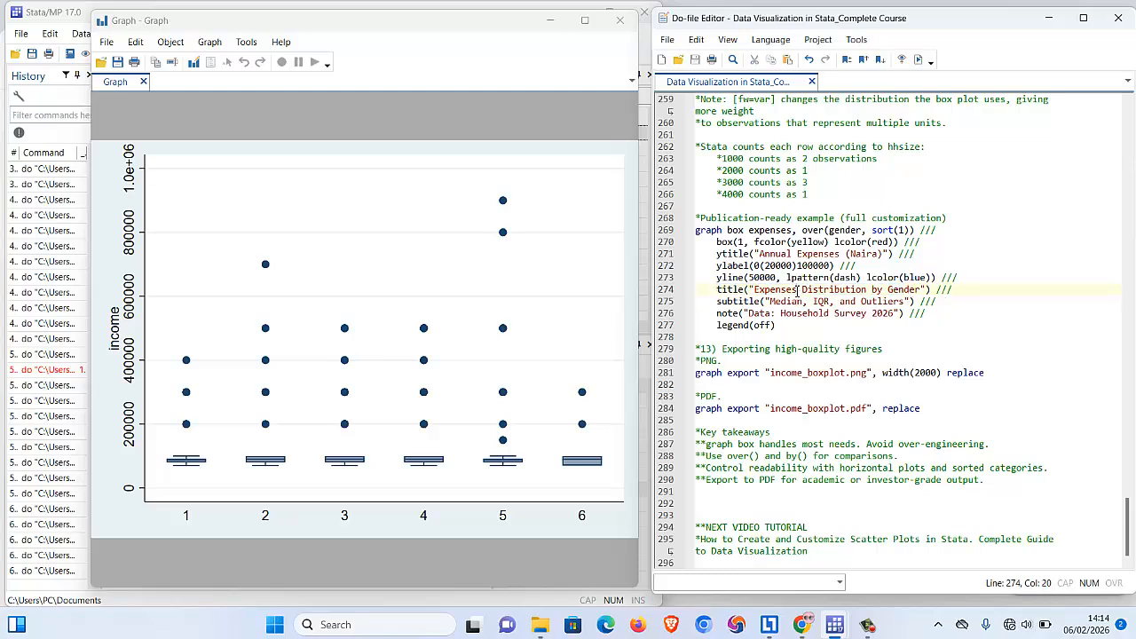
{"action": "key", "text": "shift+Left"}
{"action": "type", "text": "diture"}
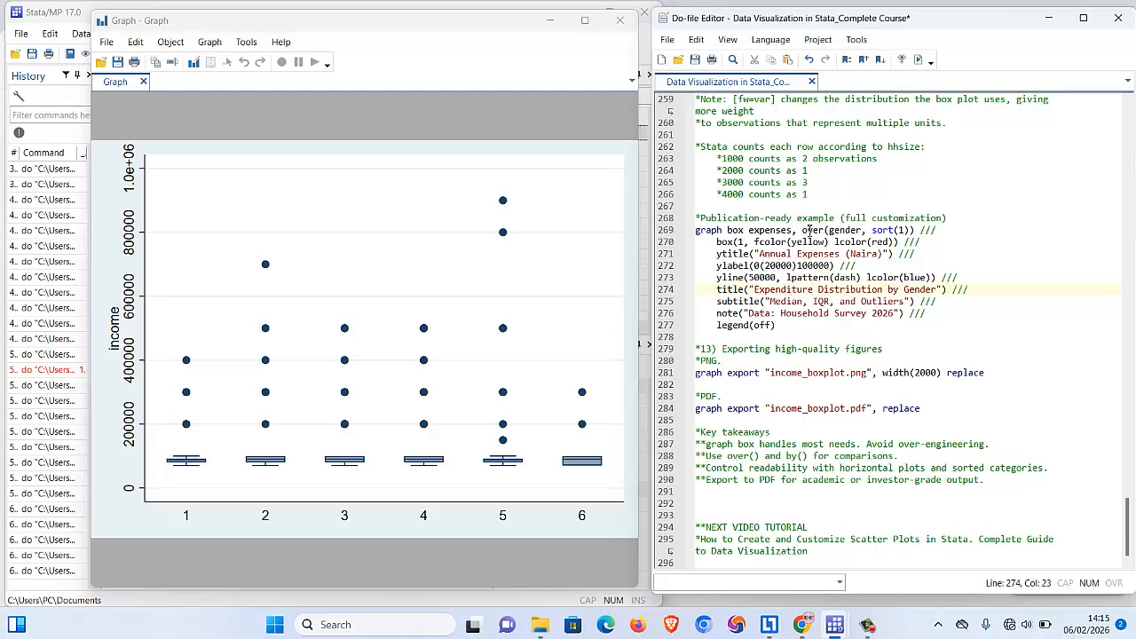
Copy the word "threshold" from the comment heading of section 10 on reference lines.
{"action": "left_click_drag", "start_coordinate": [814, 230], "coordinate": [861, 222]}
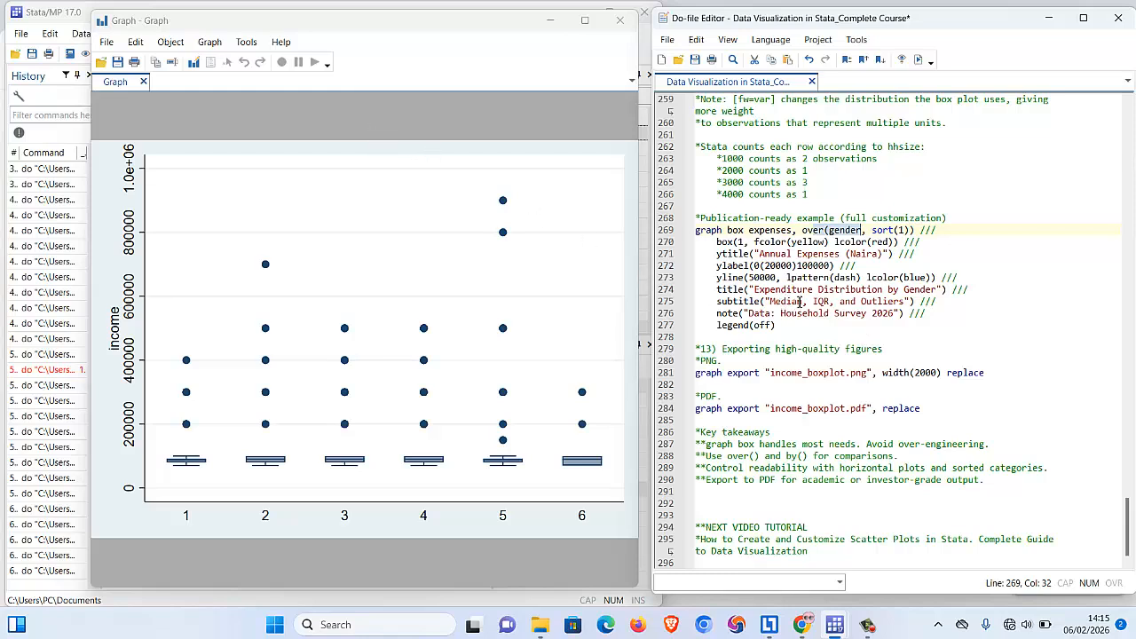
{"action": "left_click", "coordinate": [816, 302]}
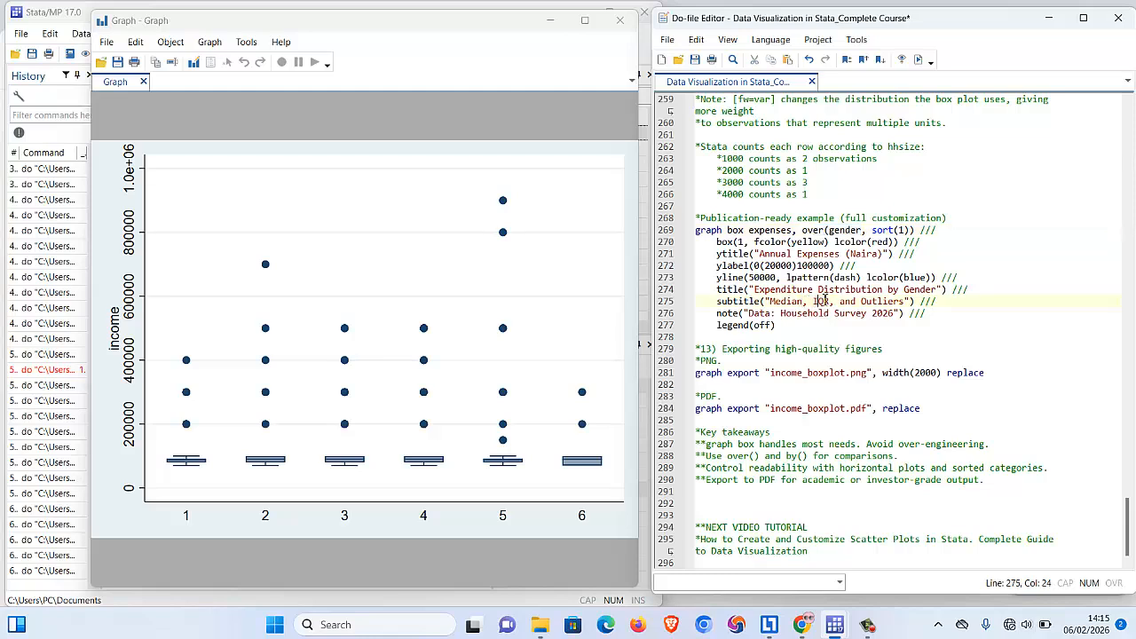
{"action": "left_click", "coordinate": [878, 301]}
{"action": "left_click", "coordinate": [839, 302]}
{"action": "scroll", "coordinate": [857, 277], "scroll_direction": "up", "scroll_amount": 4}
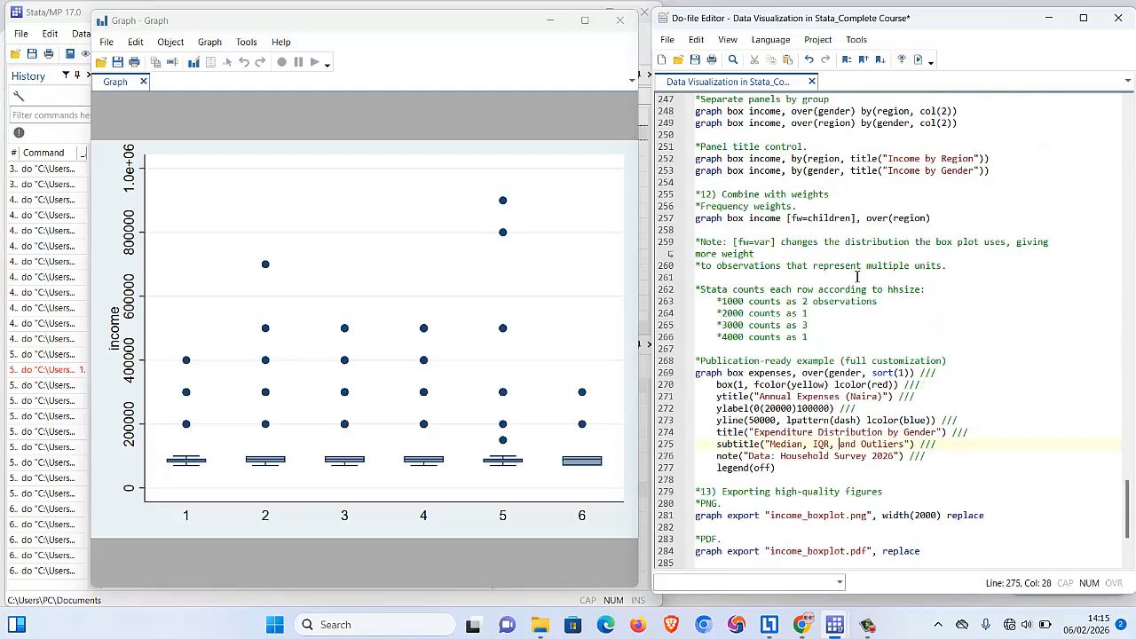
{"action": "scroll", "coordinate": [857, 277], "scroll_direction": "up", "scroll_amount": 7}
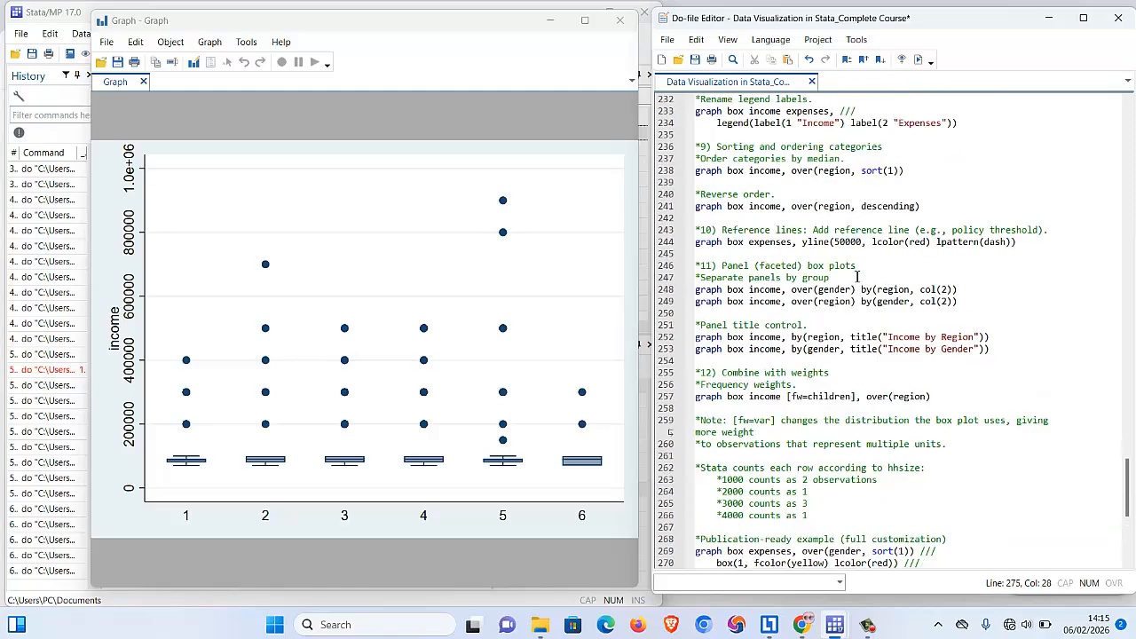
{"action": "scroll", "coordinate": [856, 277], "scroll_direction": "up", "scroll_amount": 2}
{"action": "scroll", "coordinate": [856, 277], "scroll_direction": "down", "scroll_amount": 8}
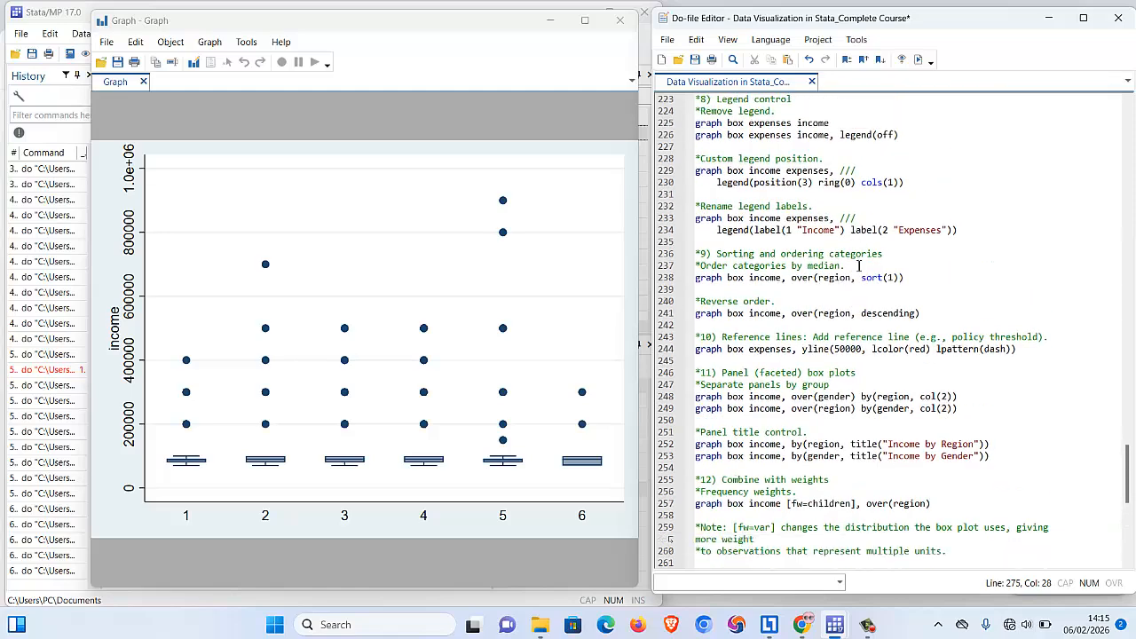
{"action": "scroll", "coordinate": [873, 246], "scroll_direction": "up", "scroll_amount": 2}
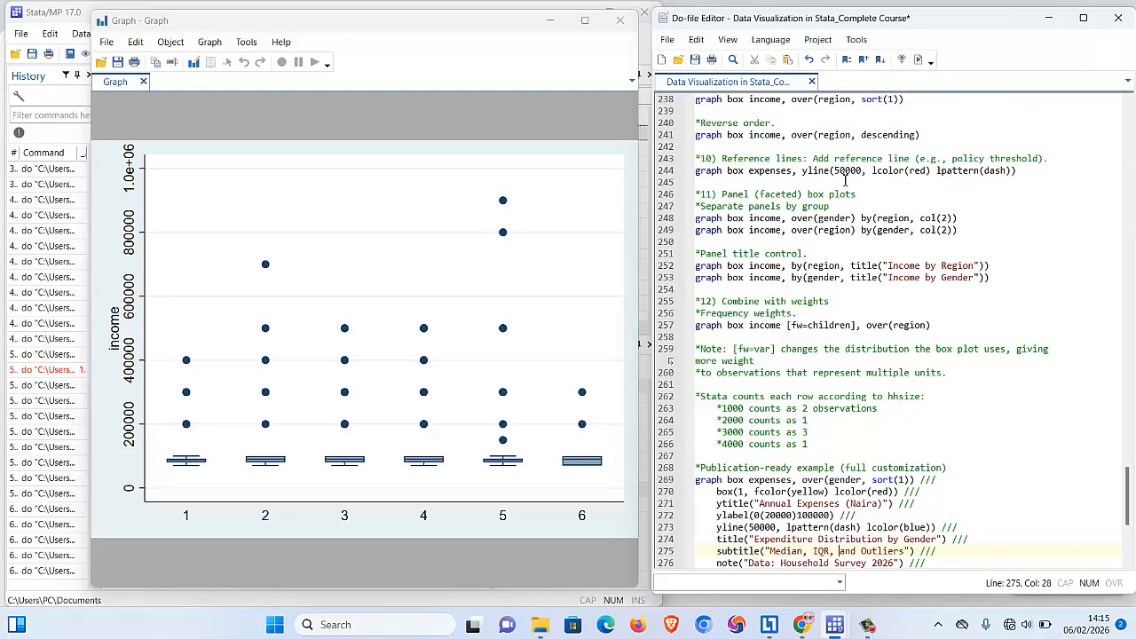
{"action": "scroll", "coordinate": [907, 356], "scroll_direction": "down", "scroll_amount": 3}
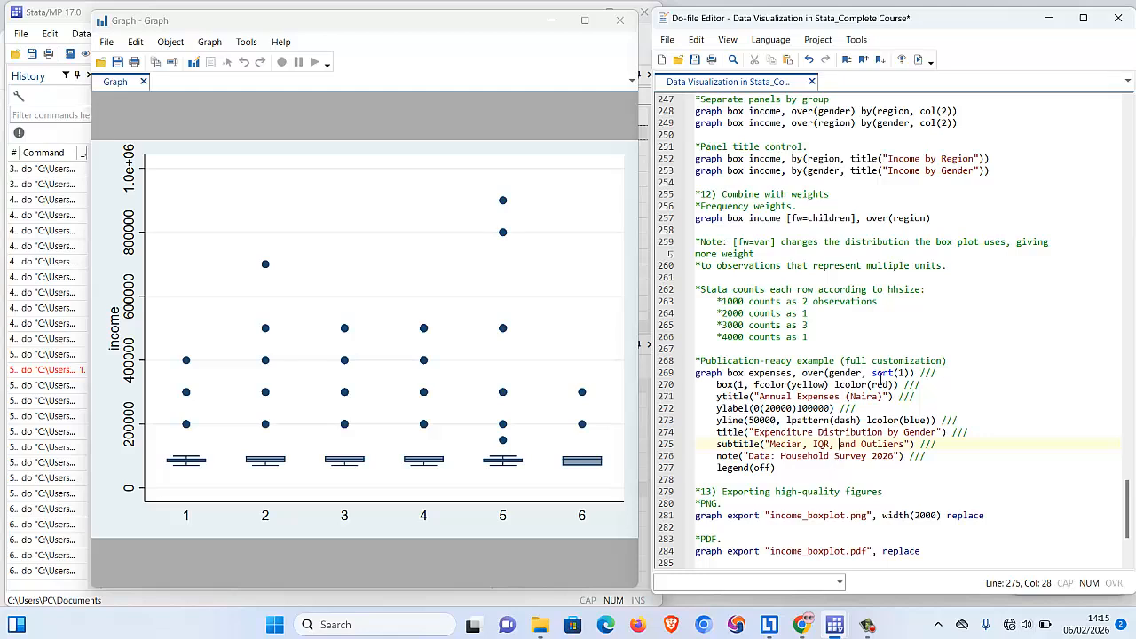
{"action": "scroll", "coordinate": [905, 307], "scroll_direction": "up", "scroll_amount": 3}
{"action": "scroll", "coordinate": [954, 166], "scroll_direction": "up", "scroll_amount": 2}
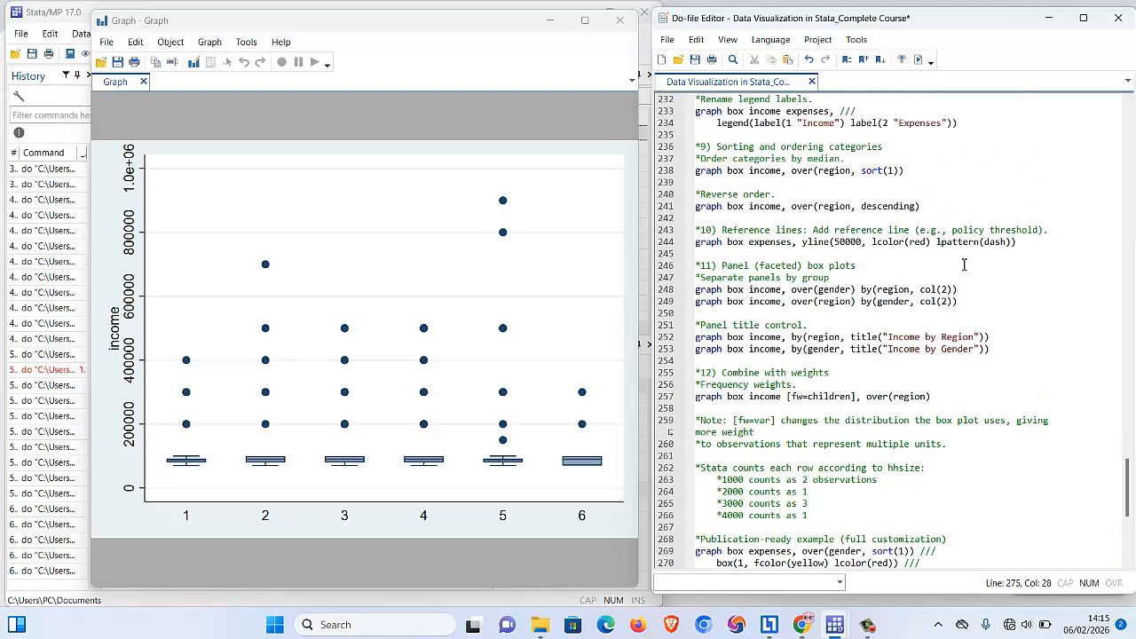
{"action": "double_click", "coordinate": [1012, 230]}
{"action": "key", "text": "ctrl+c"}
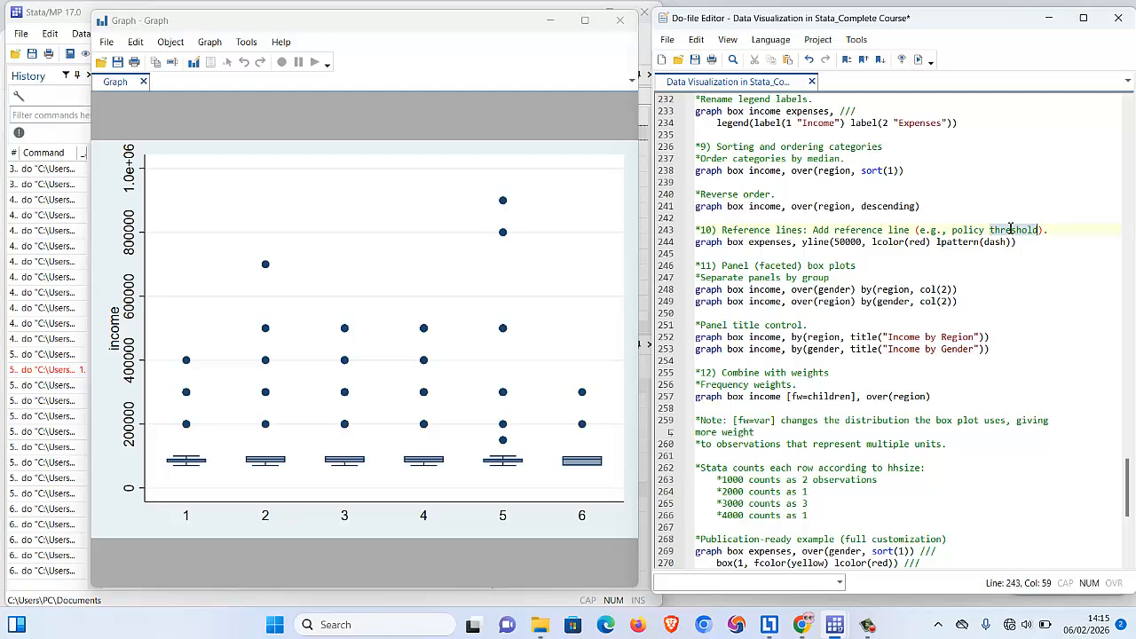
Insert the copied word into the publication-ready example's subtitle and capitalize it, giving "Median, IQR, Threshold, and Outliers".
{"action": "scroll", "coordinate": [869, 407], "scroll_direction": "down", "scroll_amount": 1}
{"action": "scroll", "coordinate": [868, 408], "scroll_direction": "down", "scroll_amount": 2}
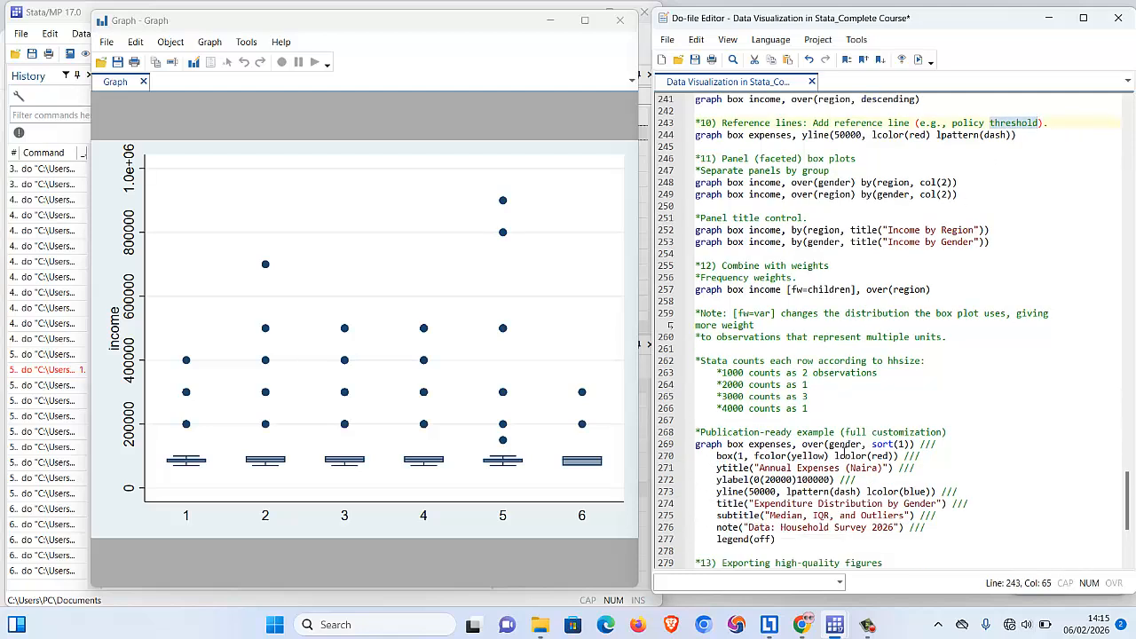
{"action": "left_click", "coordinate": [846, 515]}
{"action": "key", "text": "ctrl+v"}
{"action": "type", "text": ","}
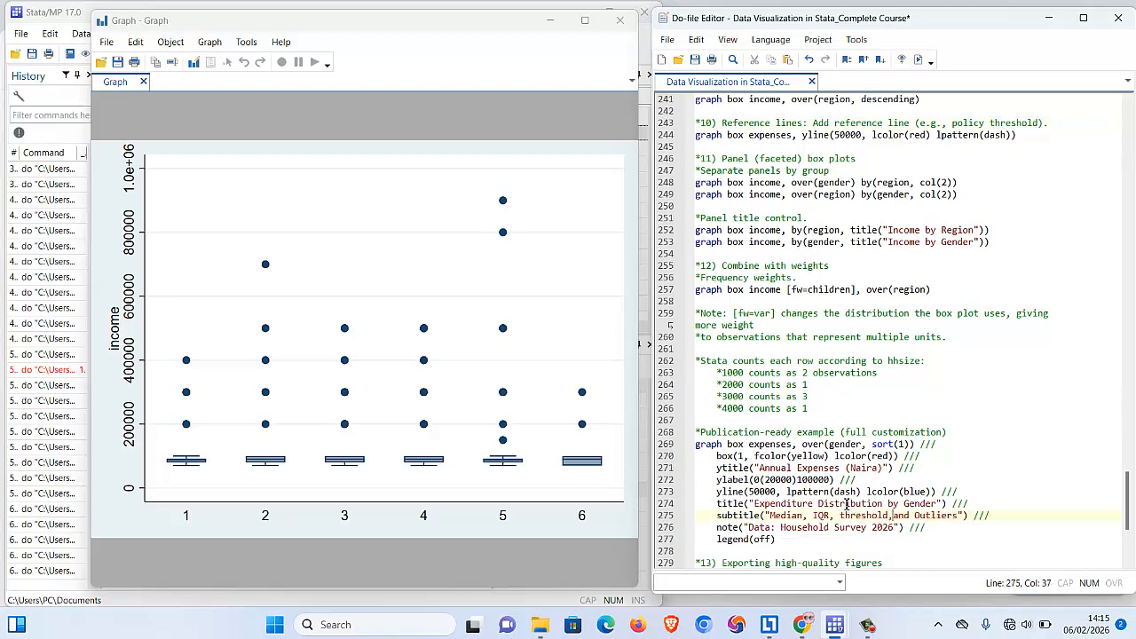
{"action": "key", "text": "Left"}
{"action": "key", "text": "Left"}
{"action": "key", "text": "Left"}
{"action": "key", "text": "BackSpace"}
{"action": "type", "text": "T"}
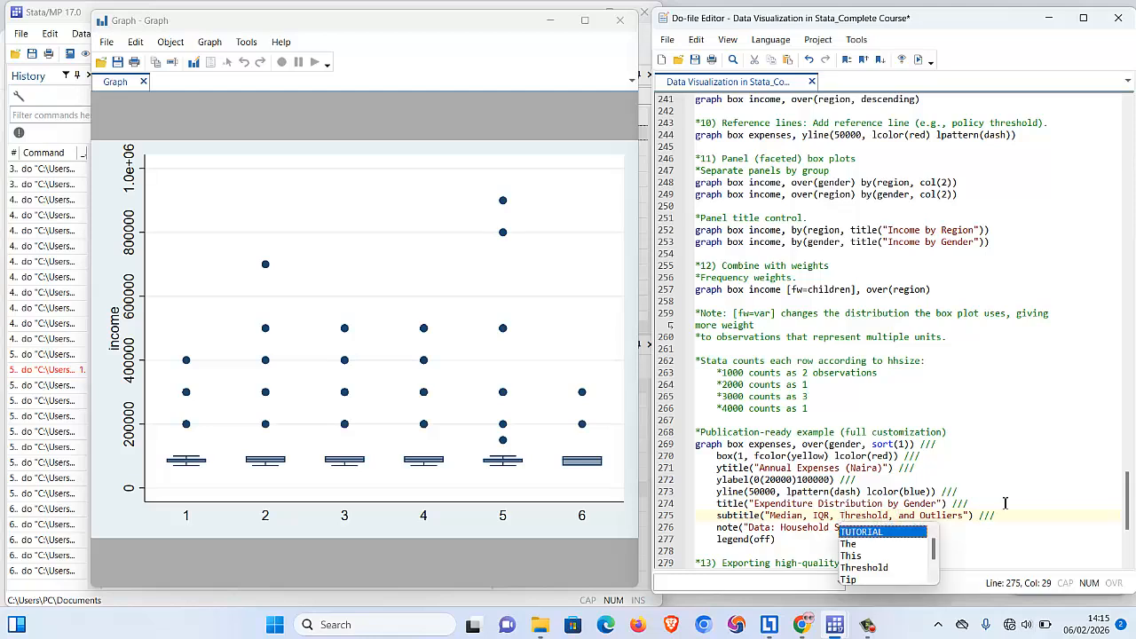
{"action": "left_click", "coordinate": [1042, 515]}
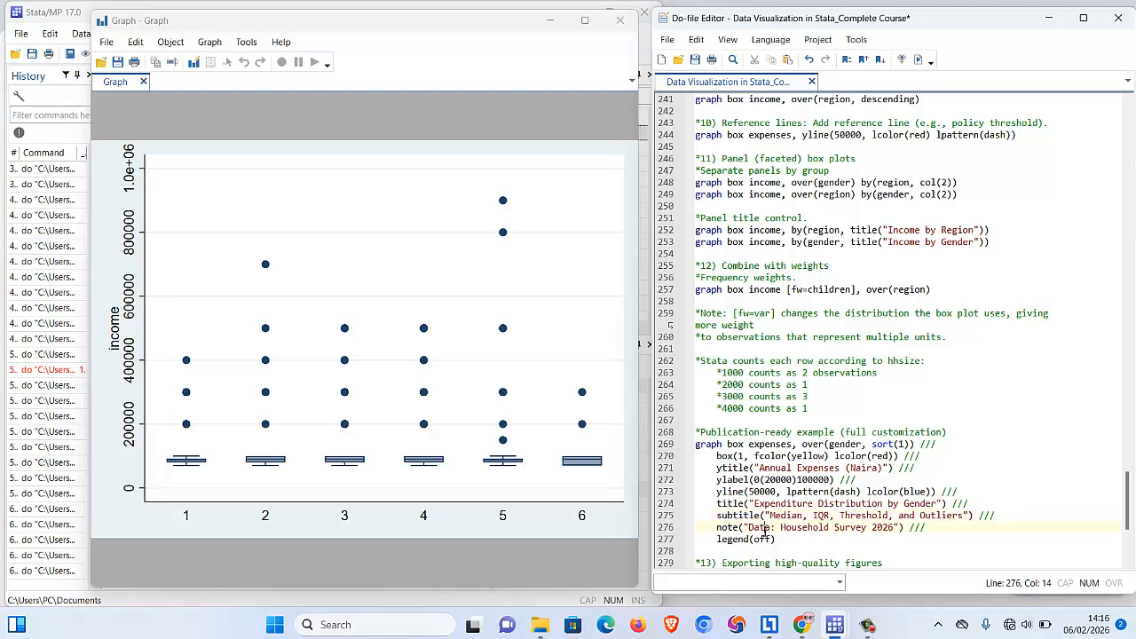
Run the complete publication-ready box plot command for expenses over gender, from the graph box line through legend(off).
{"action": "double_click", "coordinate": [760, 528]}
{"action": "left_click", "coordinate": [715, 540]}
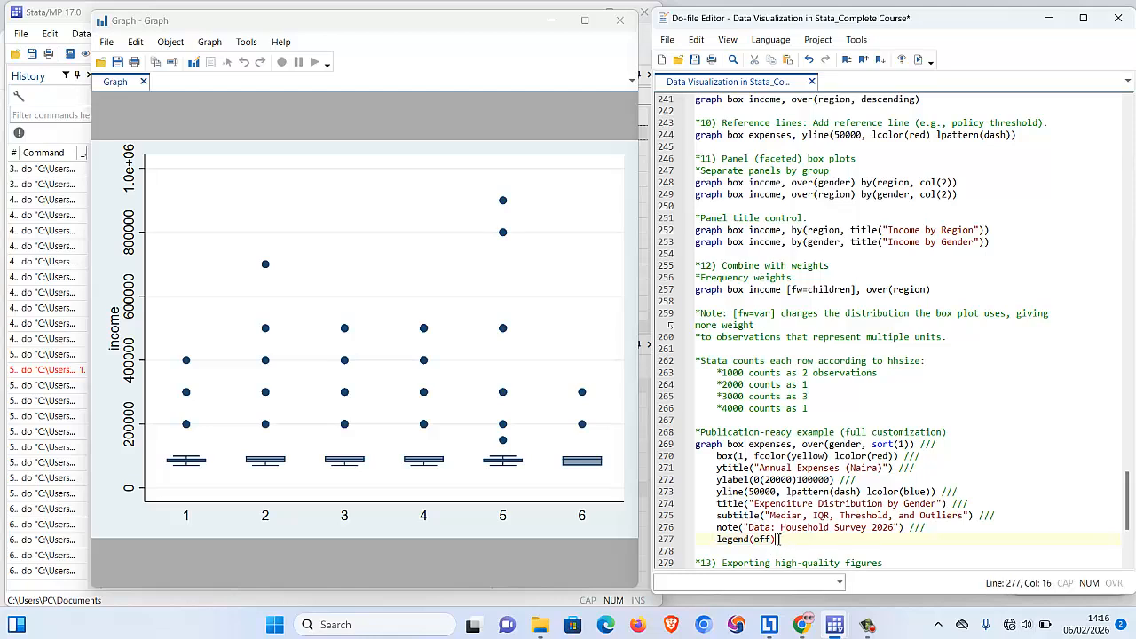
{"action": "left_click_drag", "start_coordinate": [775, 541], "coordinate": [700, 445]}
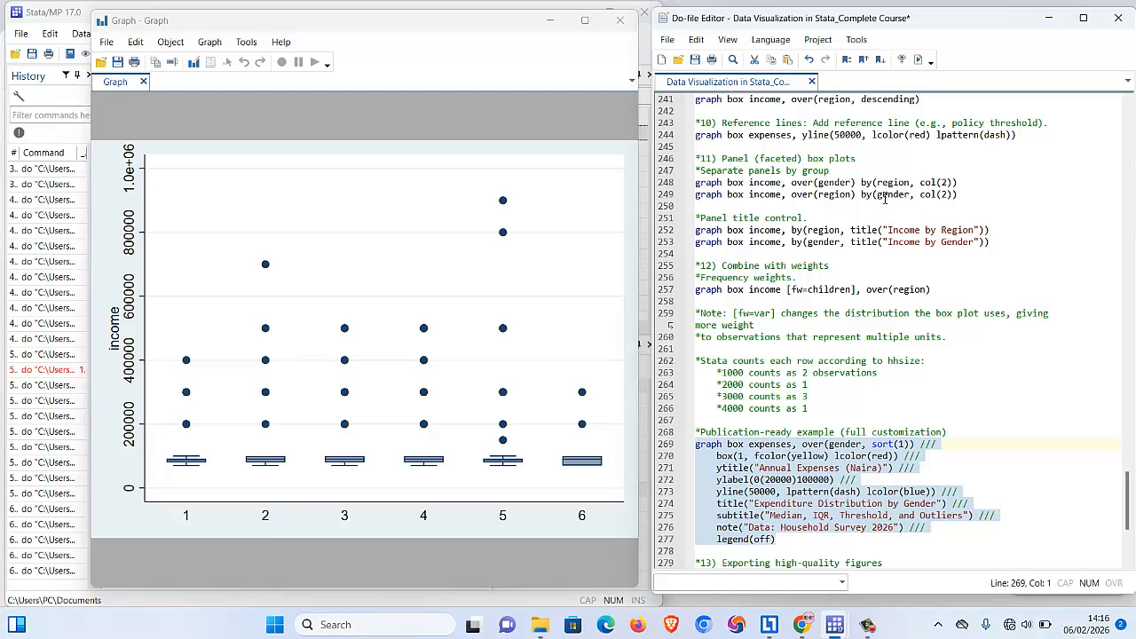
{"action": "left_click", "coordinate": [920, 59]}
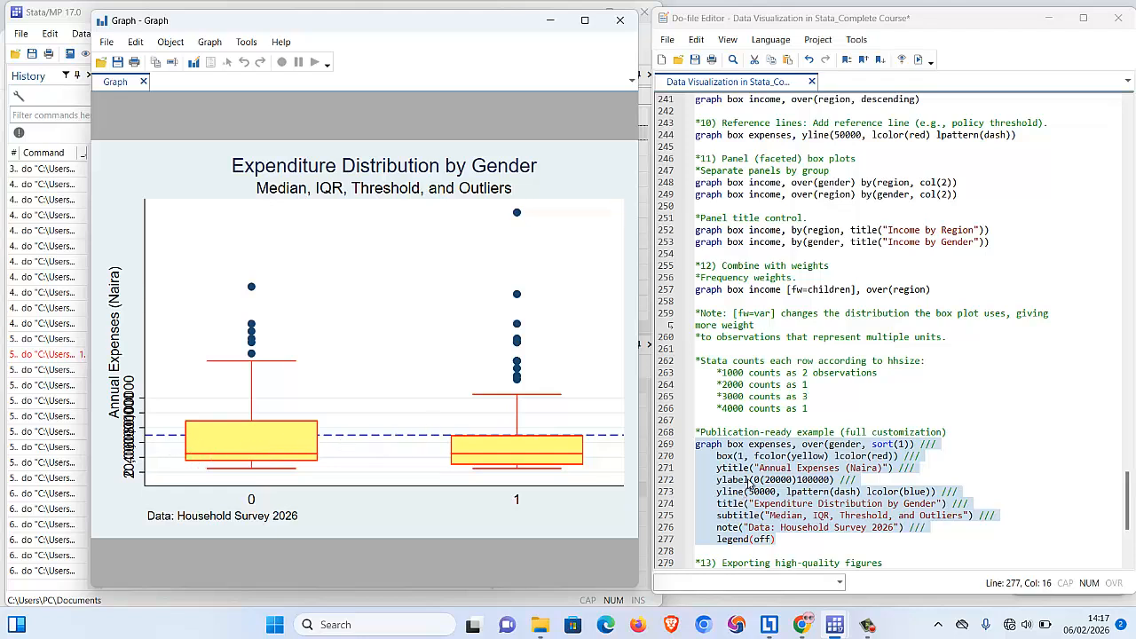
Replace "income" in the PNG export command's file name with the copied graph title, giving "Expenditure Distribution by Gender_boxplot.png".
{"action": "scroll", "coordinate": [774, 472], "scroll_direction": "down", "scroll_amount": 1}
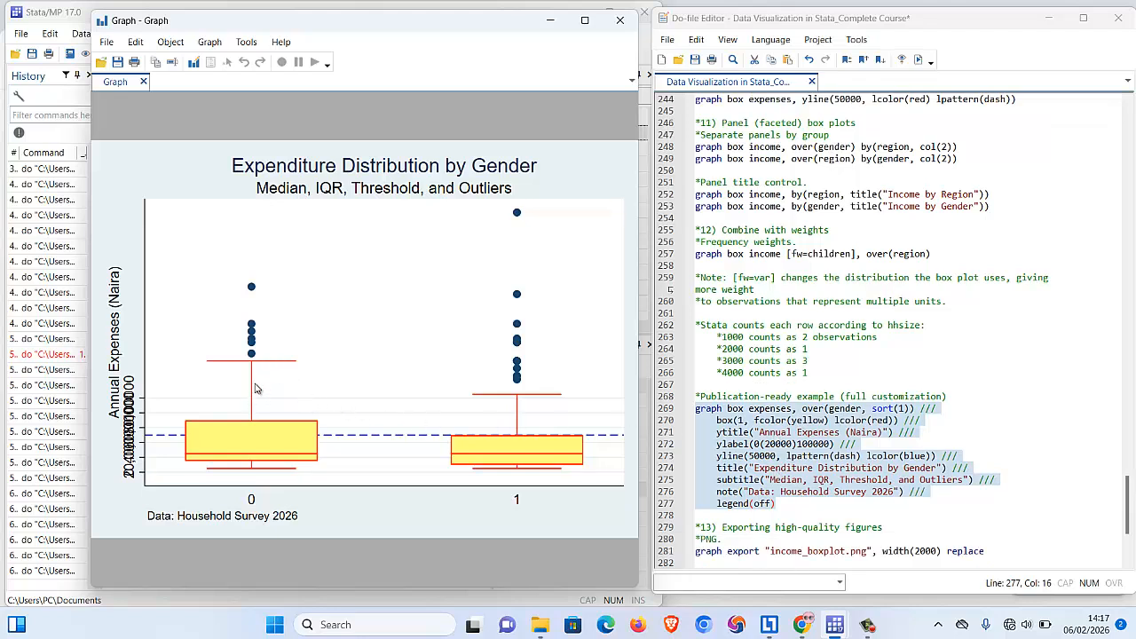
{"action": "scroll", "coordinate": [803, 448], "scroll_direction": "down", "scroll_amount": 1}
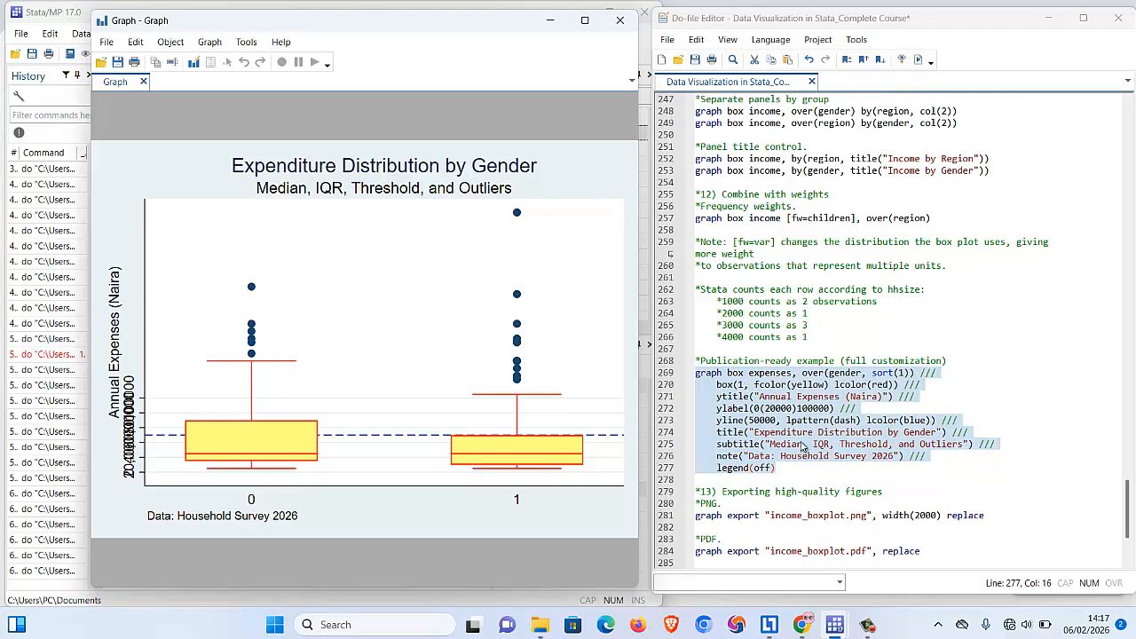
{"action": "scroll", "coordinate": [803, 448], "scroll_direction": "down", "scroll_amount": 4}
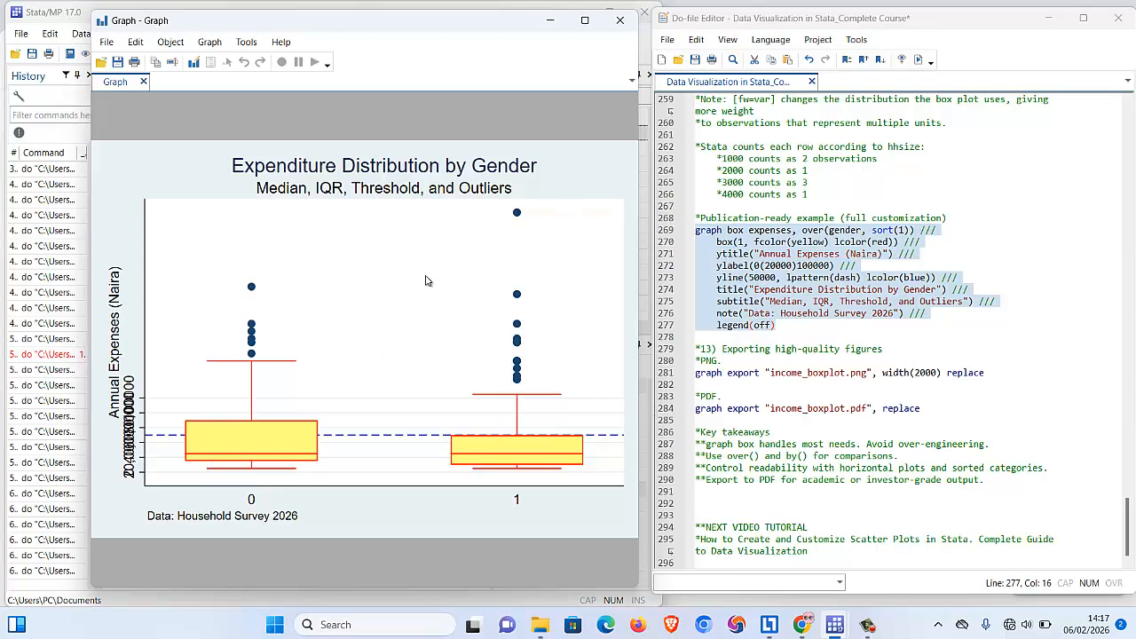
{"action": "left_click", "coordinate": [106, 42]}
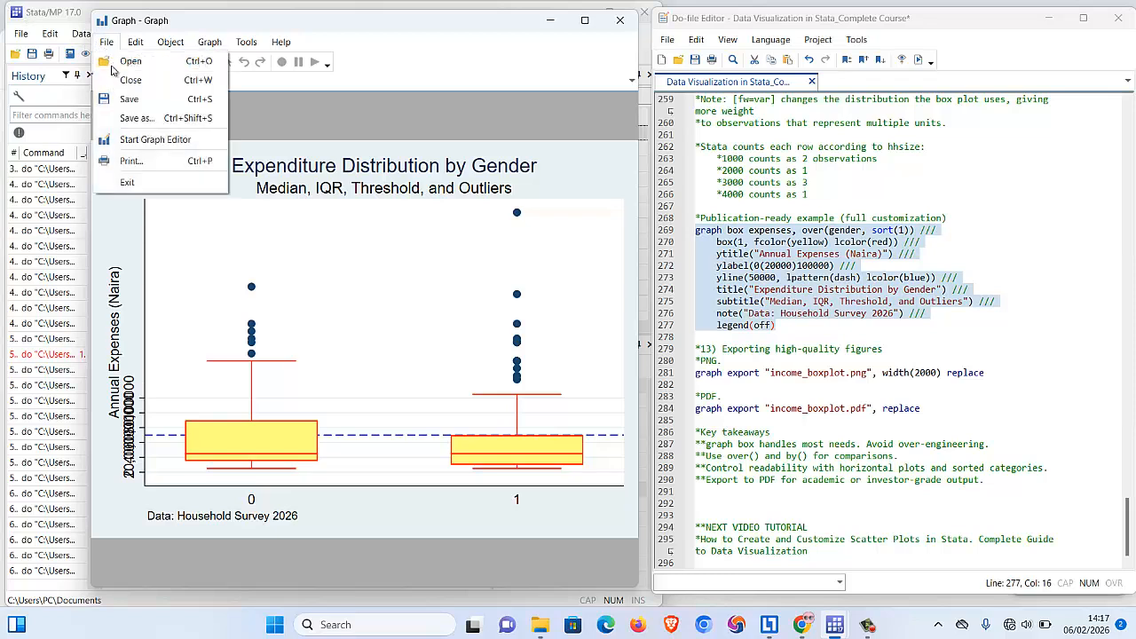
{"action": "left_click", "coordinate": [471, 165]}
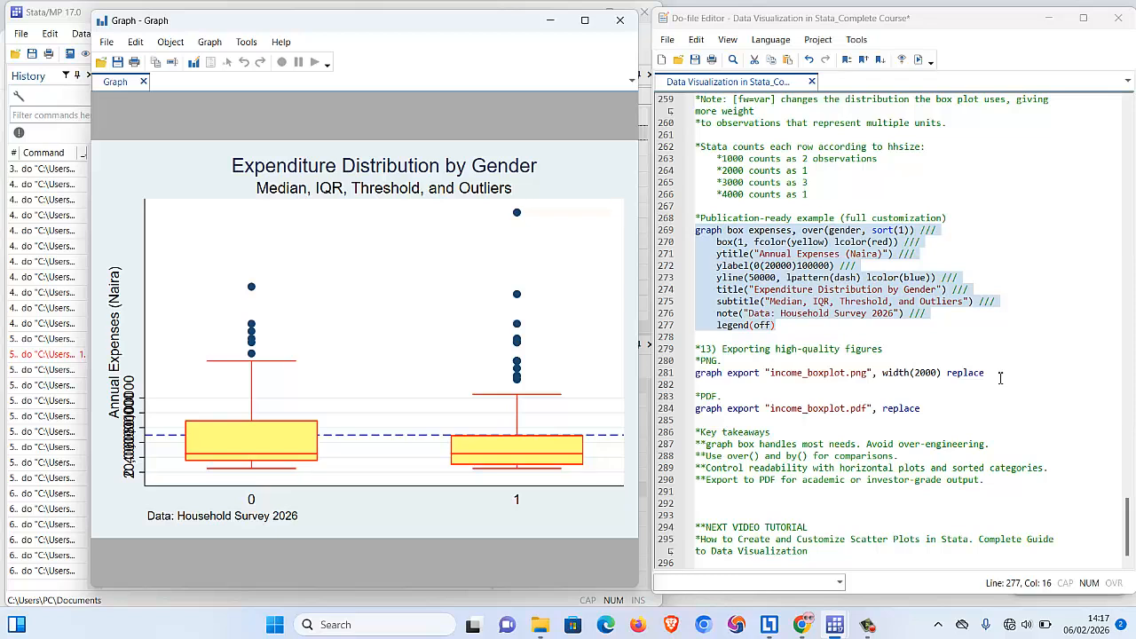
{"action": "left_click_drag", "start_coordinate": [987, 372], "coordinate": [805, 373]}
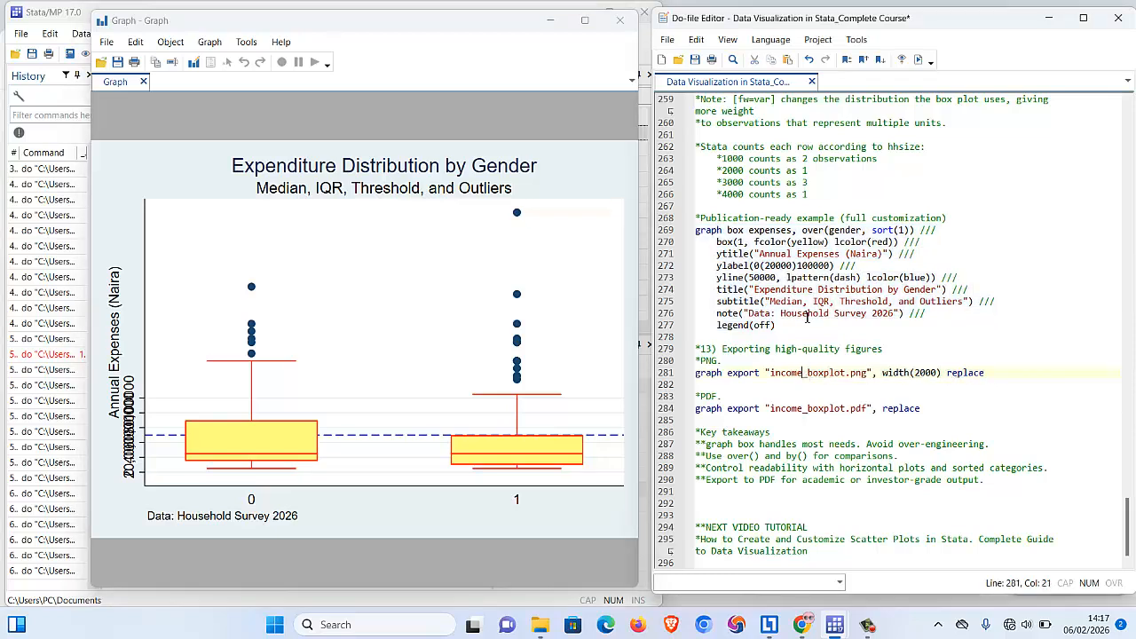
{"action": "left_click", "coordinate": [754, 288]}
{"action": "left_click_drag", "start_coordinate": [757, 290], "coordinate": [939, 292]}
{"action": "key", "text": "ctrl+c"}
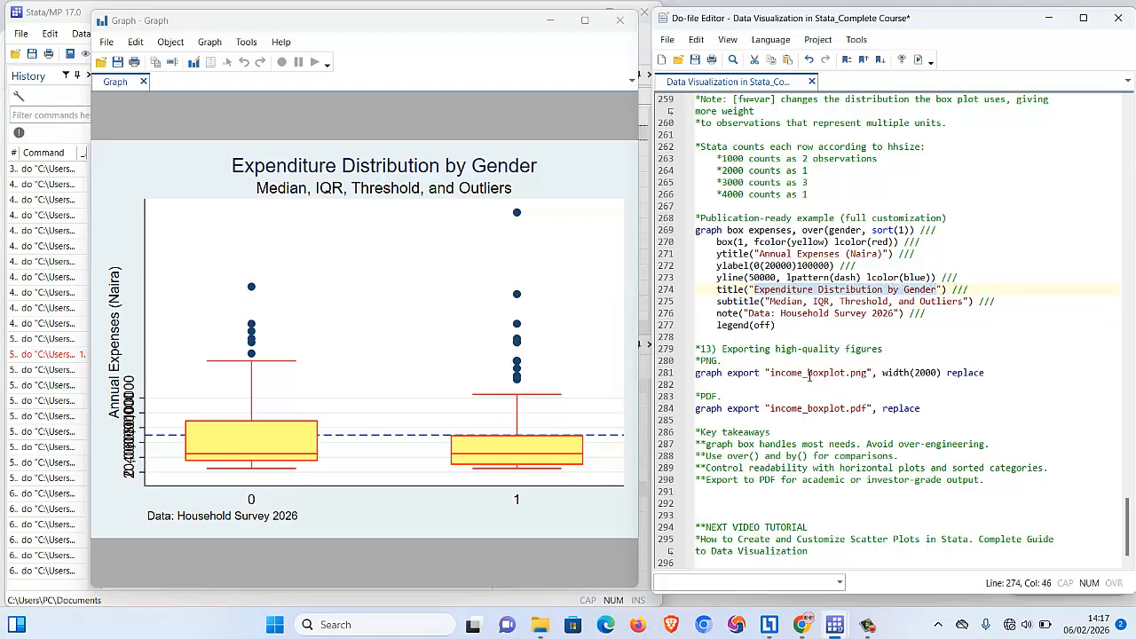
{"action": "left_click_drag", "start_coordinate": [805, 373], "coordinate": [771, 377]}
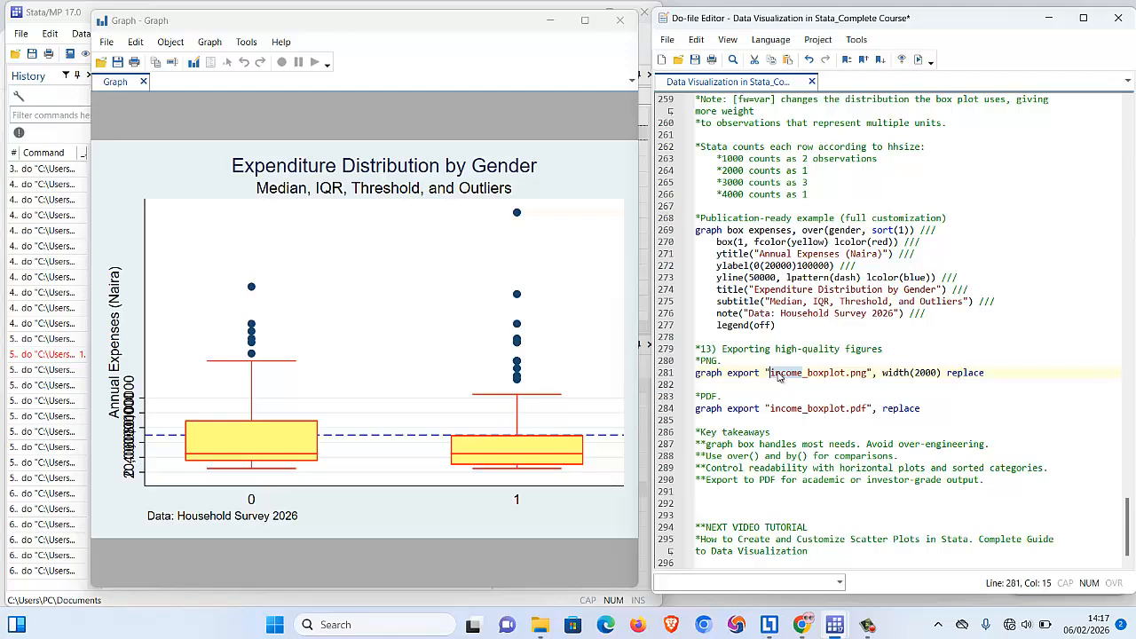
{"action": "key", "text": "ctrl+v"}
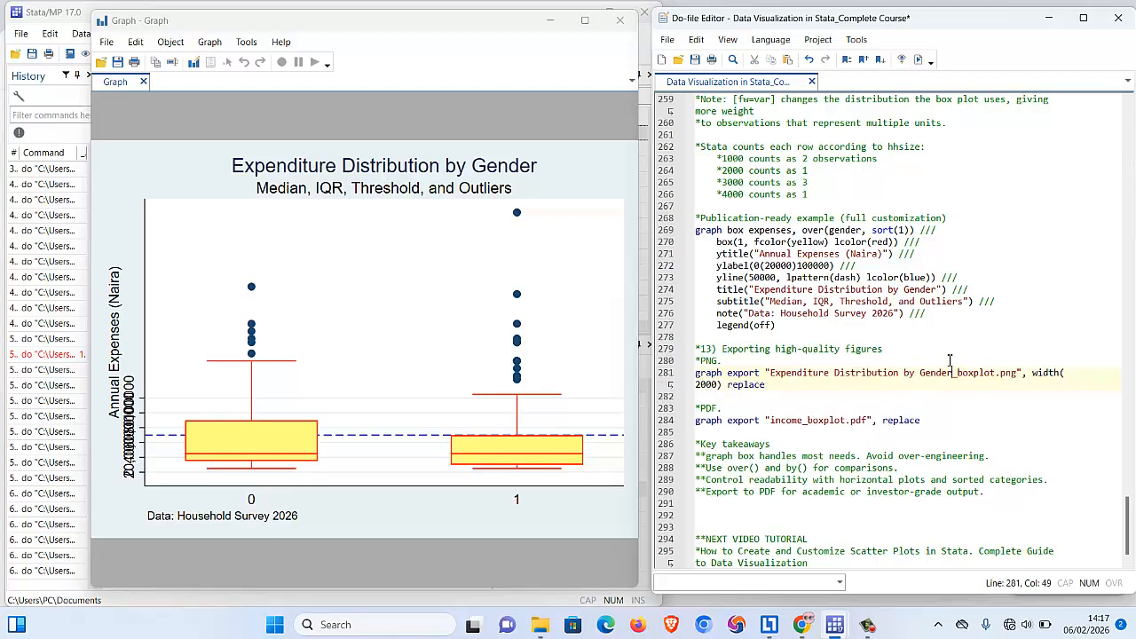
Run the PNG graph export command with width(2000) and replace, and bring the main Stata results window forward.
{"action": "left_click", "coordinate": [1013, 377]}
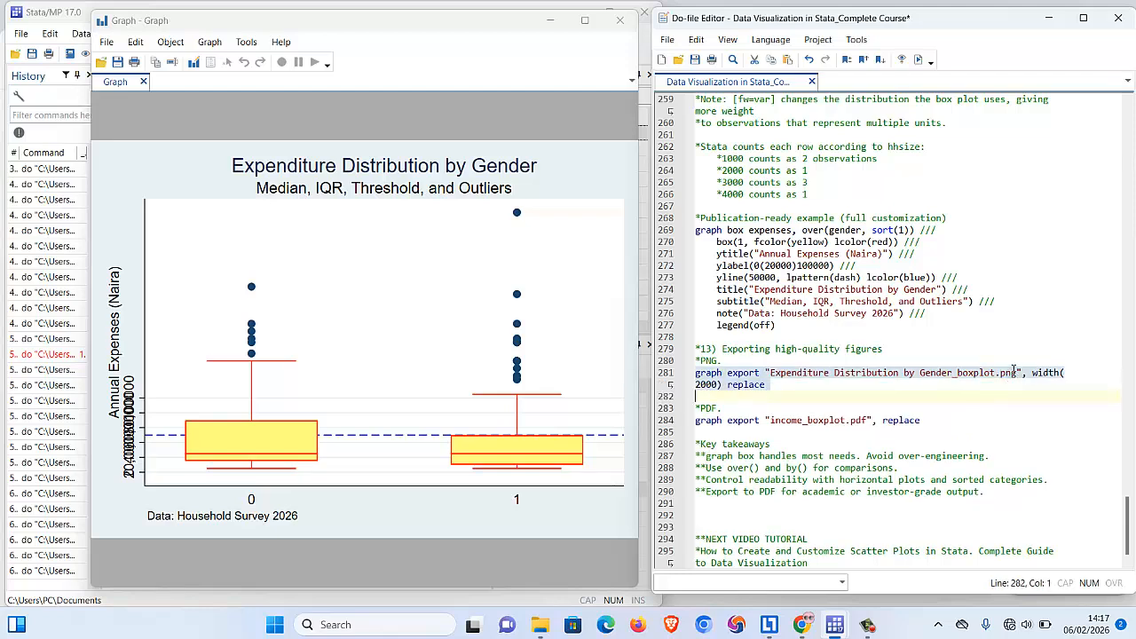
{"action": "left_click", "coordinate": [1011, 375]}
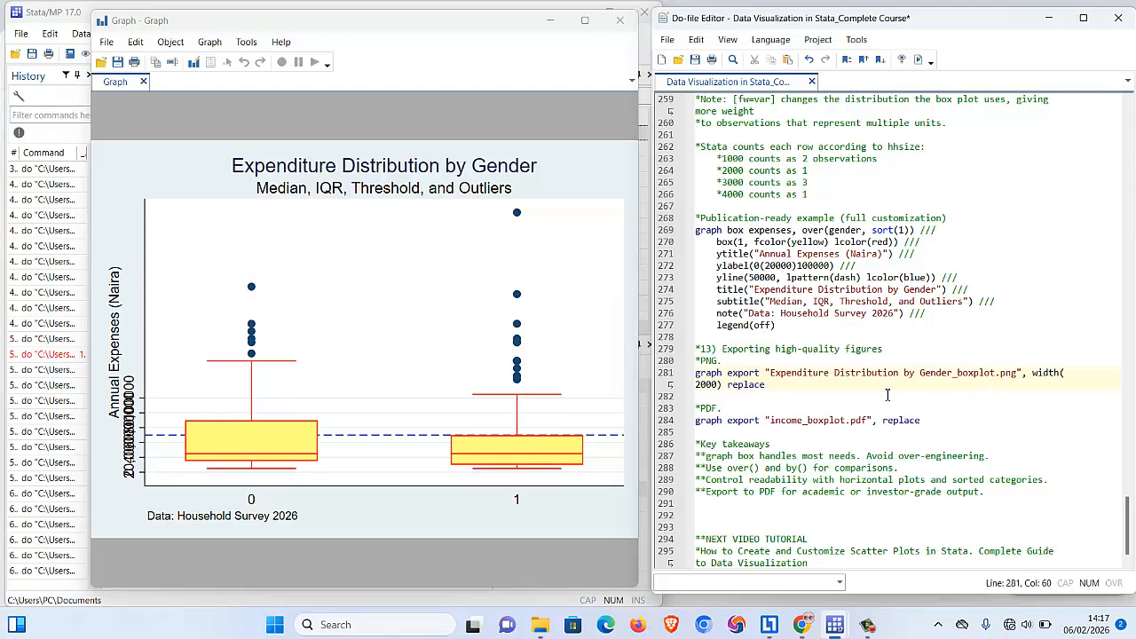
{"action": "left_click", "coordinate": [696, 379]}
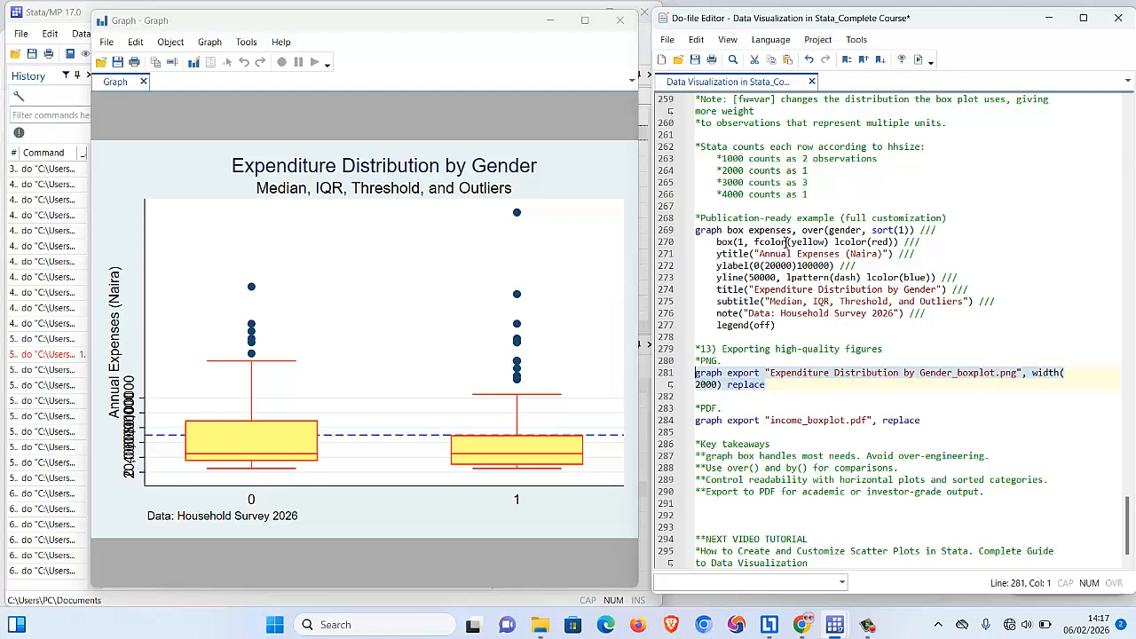
{"action": "left_click", "coordinate": [921, 59]}
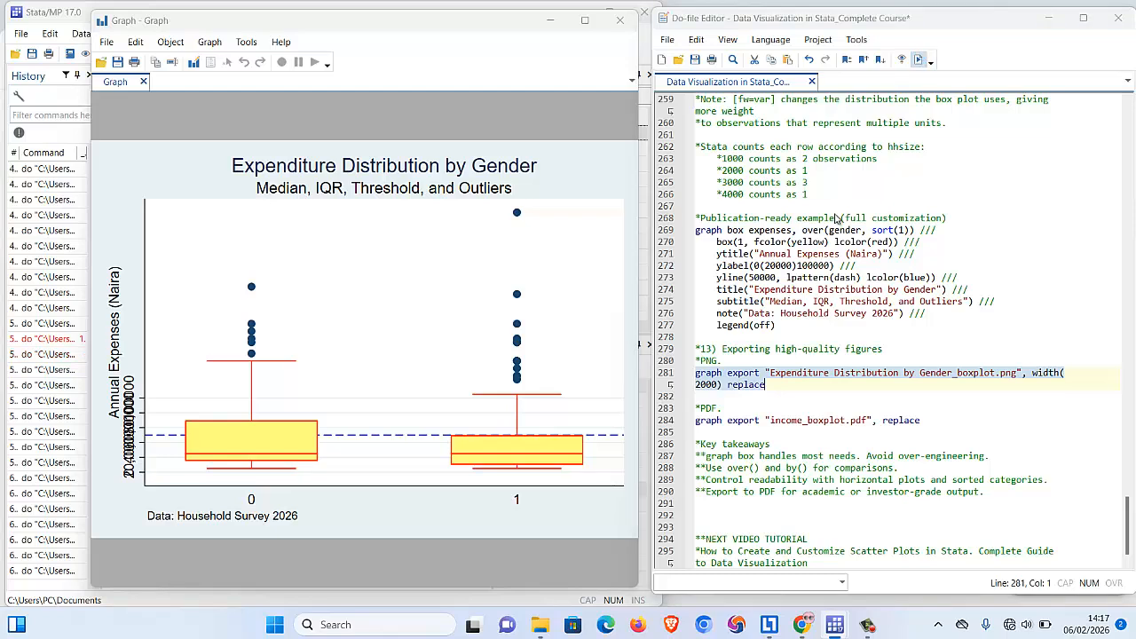
{"action": "mouse_move", "coordinate": [834, 625]}
{"action": "left_click", "coordinate": [769, 573]}
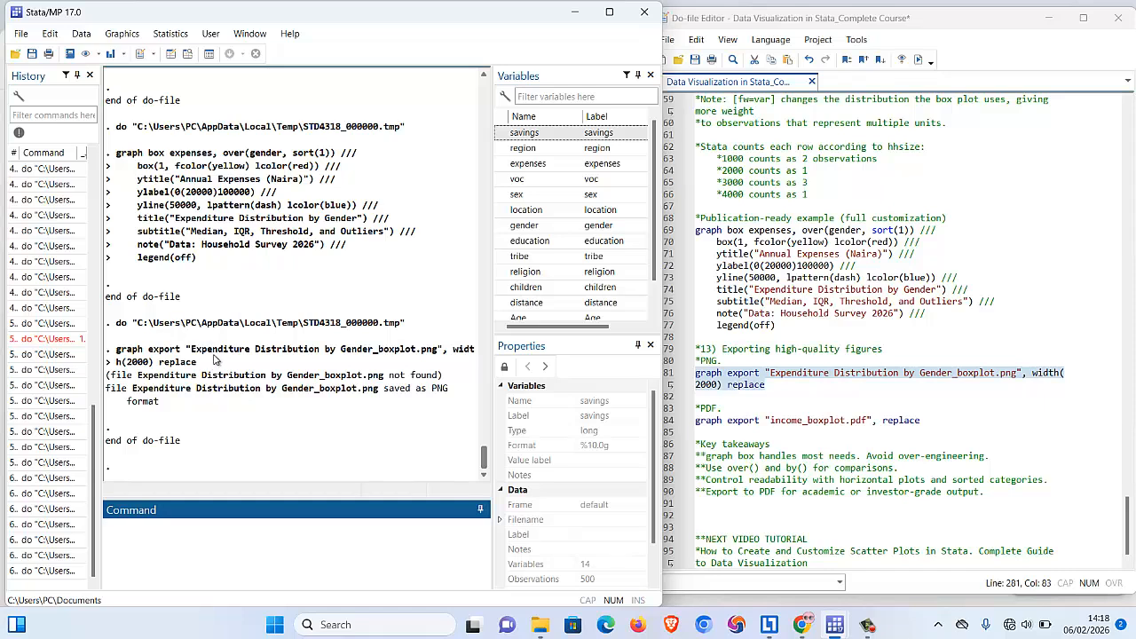
Change the file extension in the "Expenditure Distribution by Gender_boxplot" export command under the PNG comment to pdf.
{"action": "left_click", "coordinate": [773, 406]}
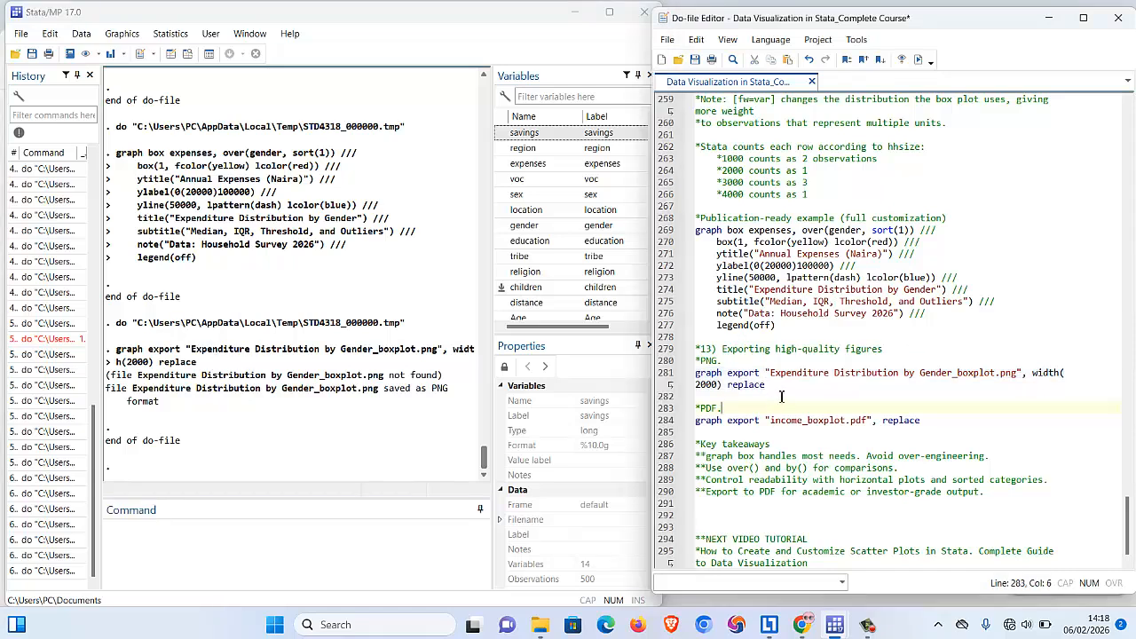
{"action": "left_click", "coordinate": [1019, 373]}
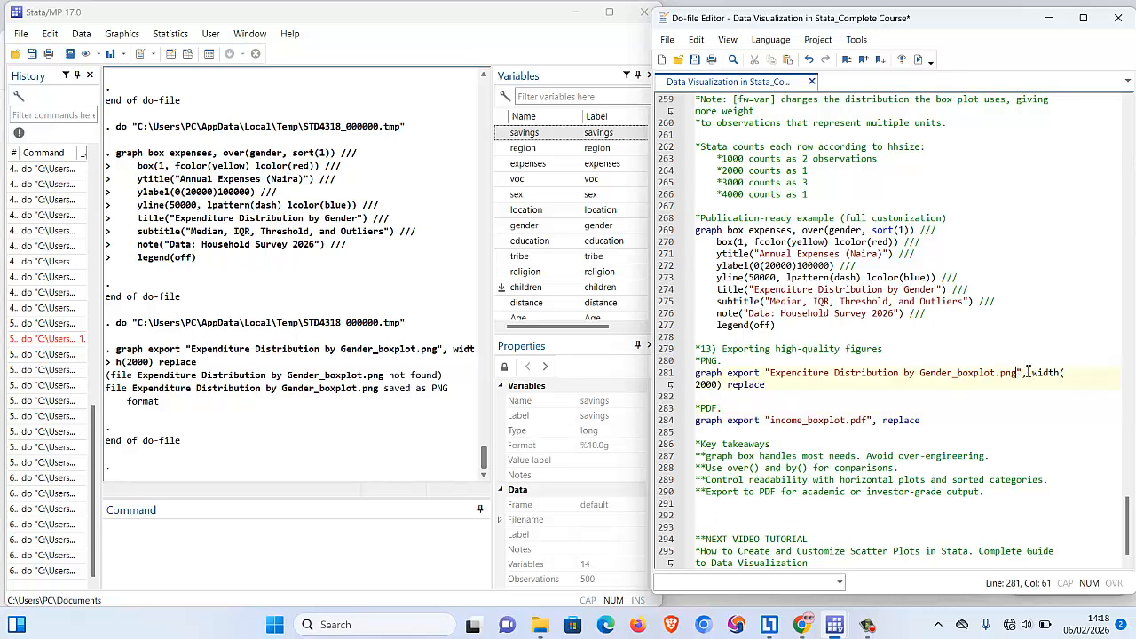
{"action": "key", "text": "BackSpace"}
{"action": "key", "text": "BackSpace"}
{"action": "key", "text": "BackSpace"}
{"action": "type", "text": "pdf"}
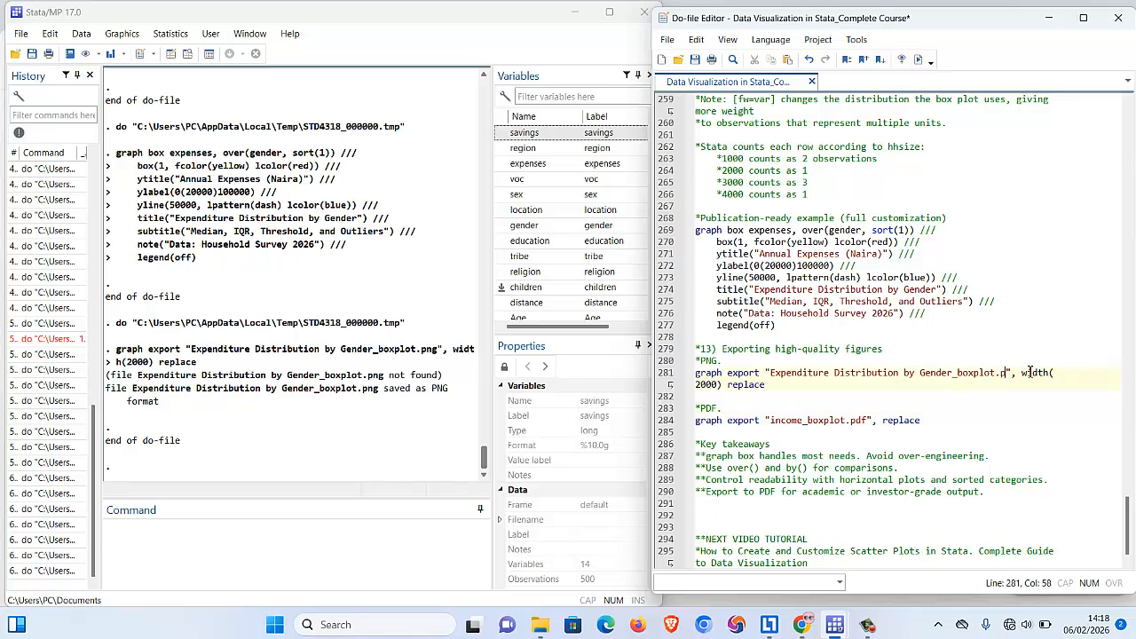